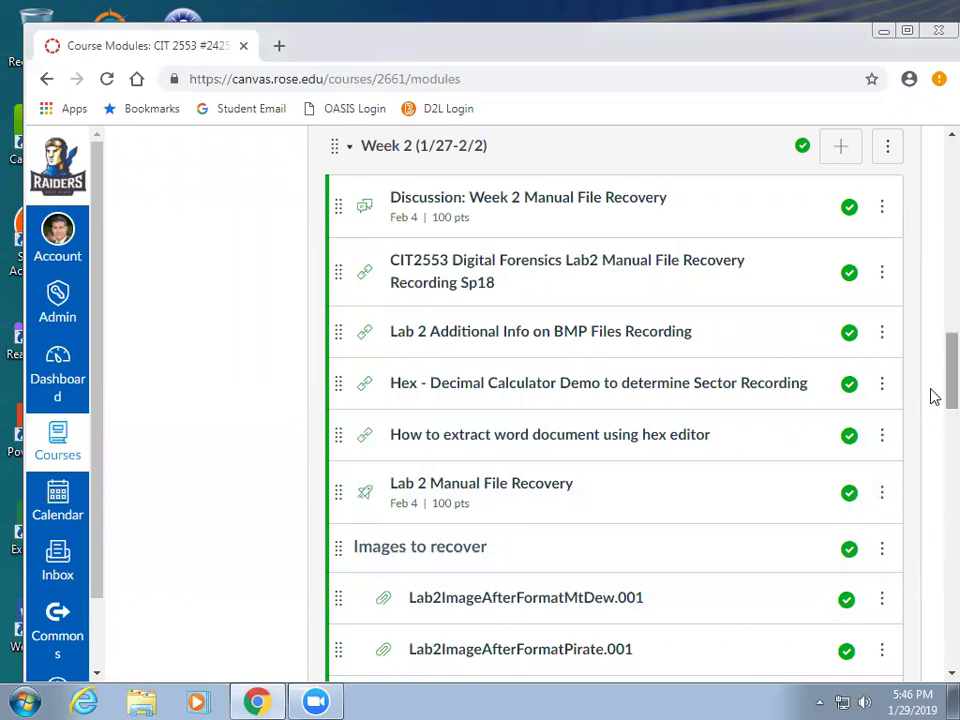
Open the Lab 2 Manual File Recovery assignment from the Week 2 (1/27-2/2) course module
scroll(932, 430, "down", 3)
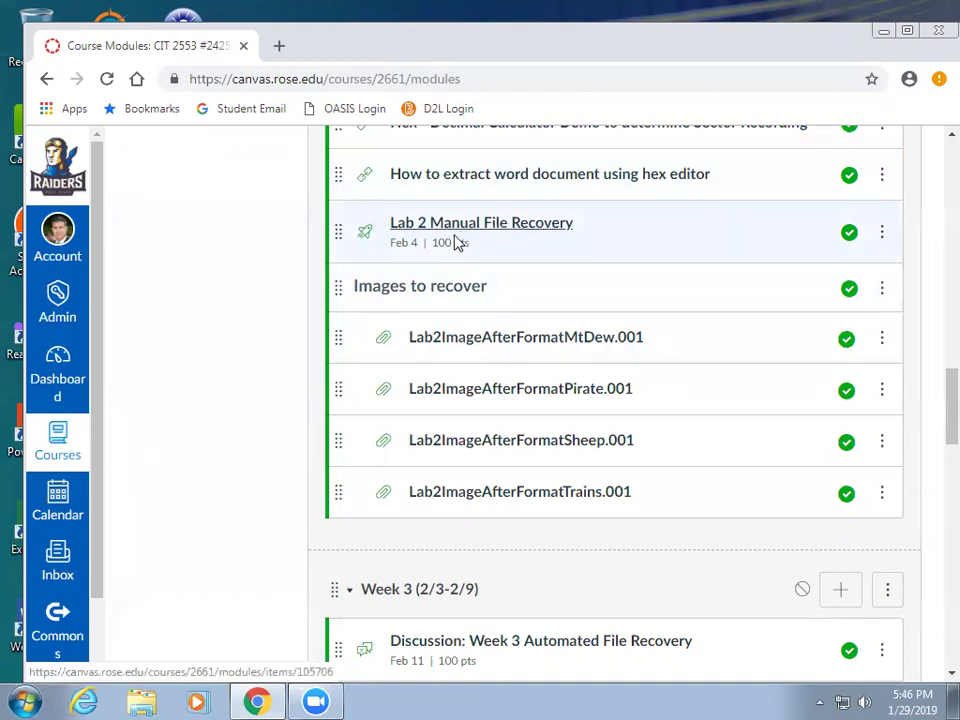
scroll(300, 375, "up", 15)
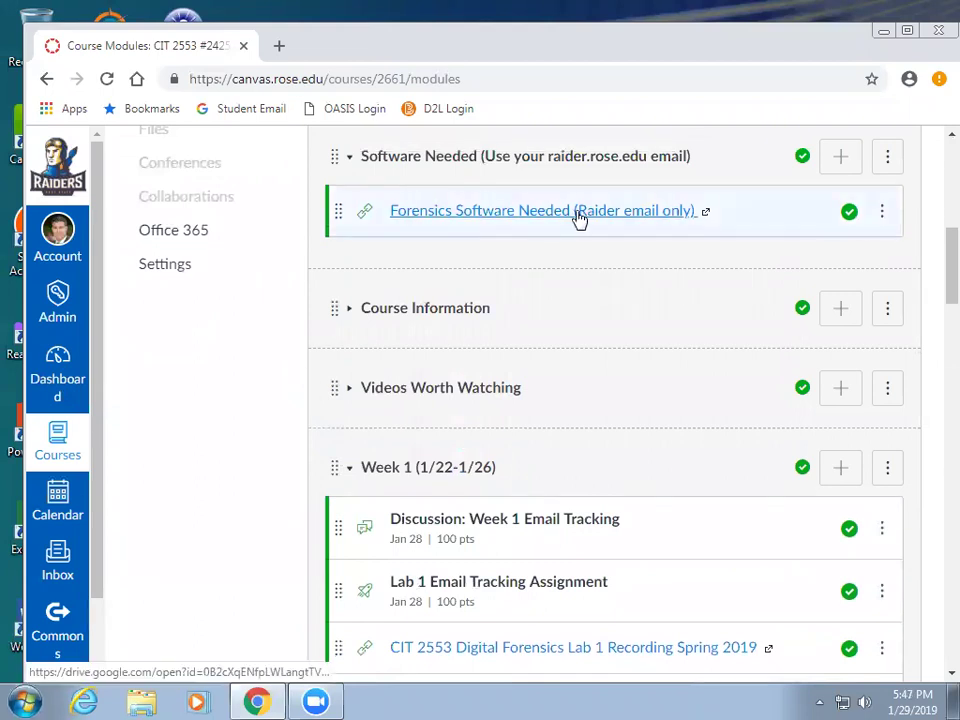
scroll(559, 221, "up", 2)
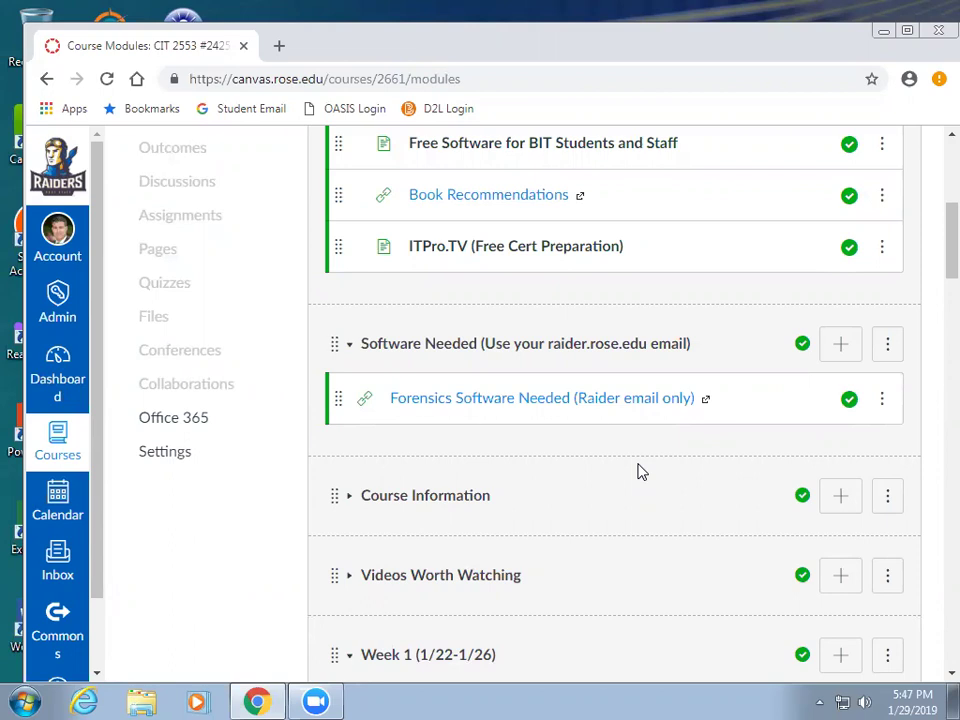
scroll(589, 405, "down", 5)
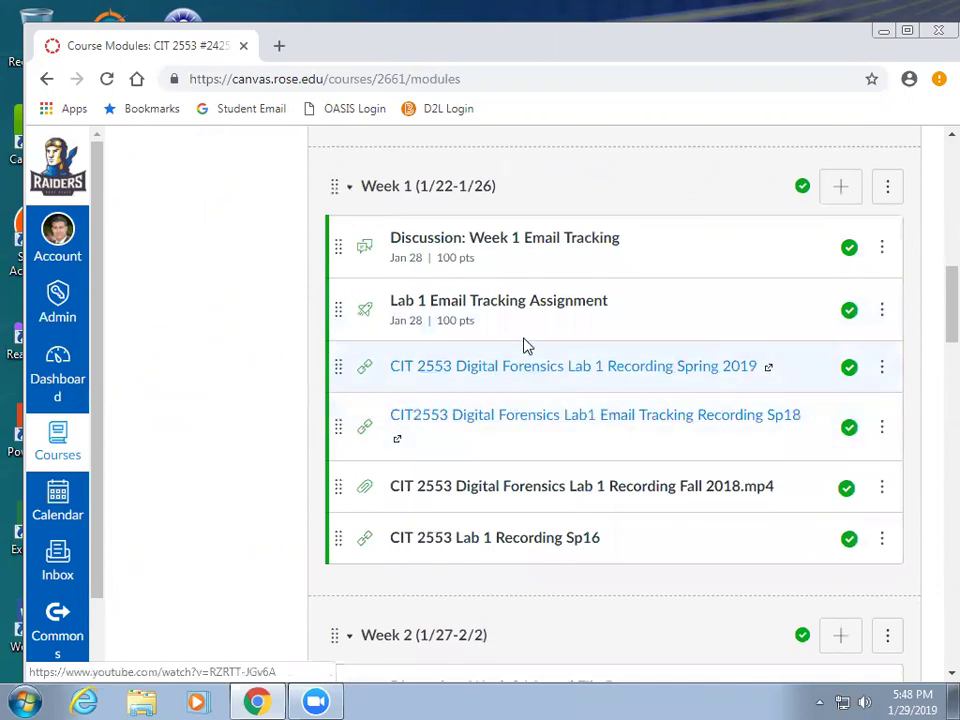
scroll(521, 373, "down", 4)
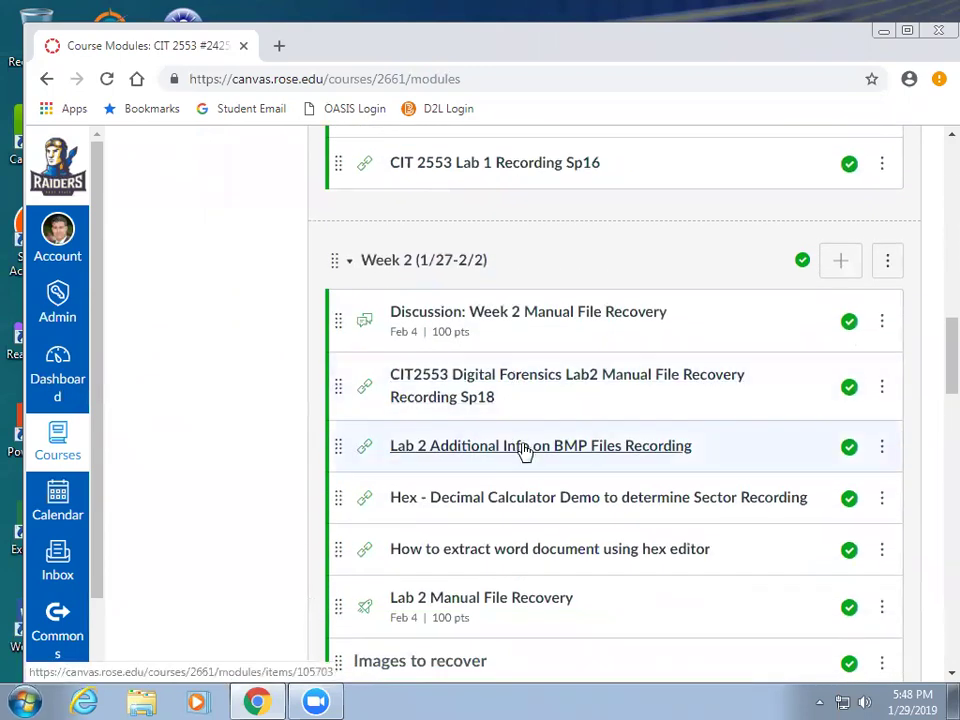
left_click(520, 604)
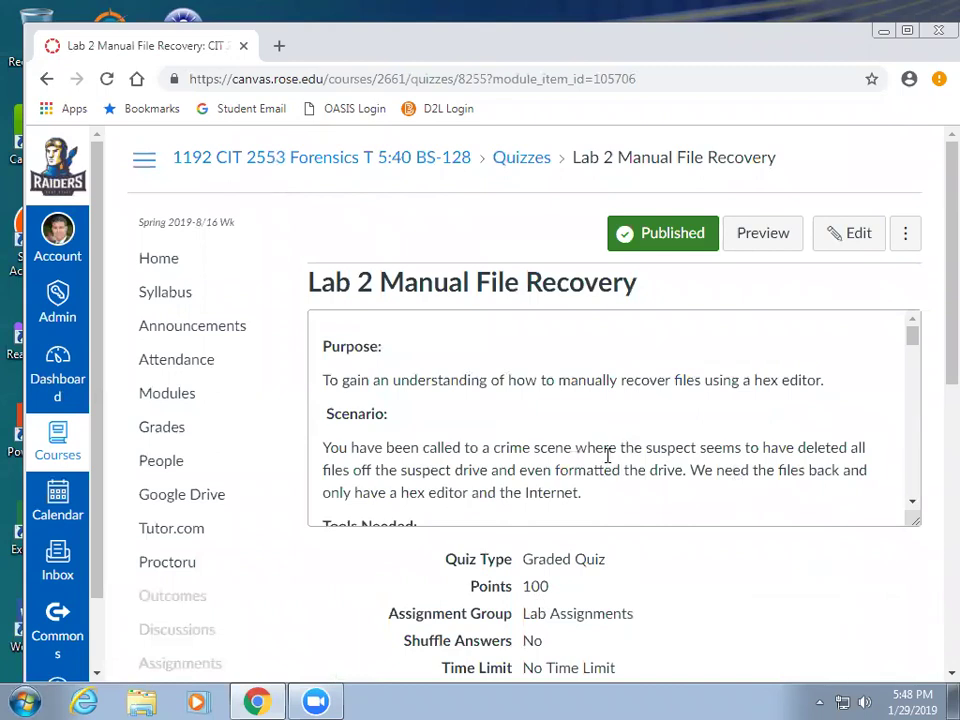
Read the lab's purpose, scenario, tools needed and assignment rules in the Lab 2 instructions
scroll(580, 415, "down", 3)
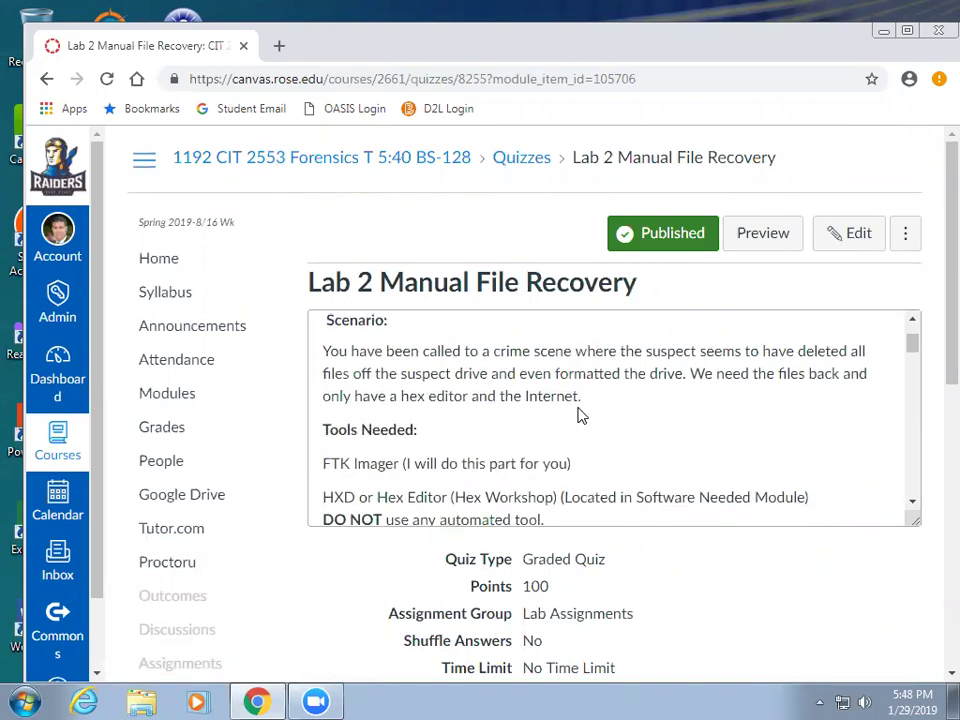
scroll(580, 415, "up", 1)
scroll(580, 415, "up", 2)
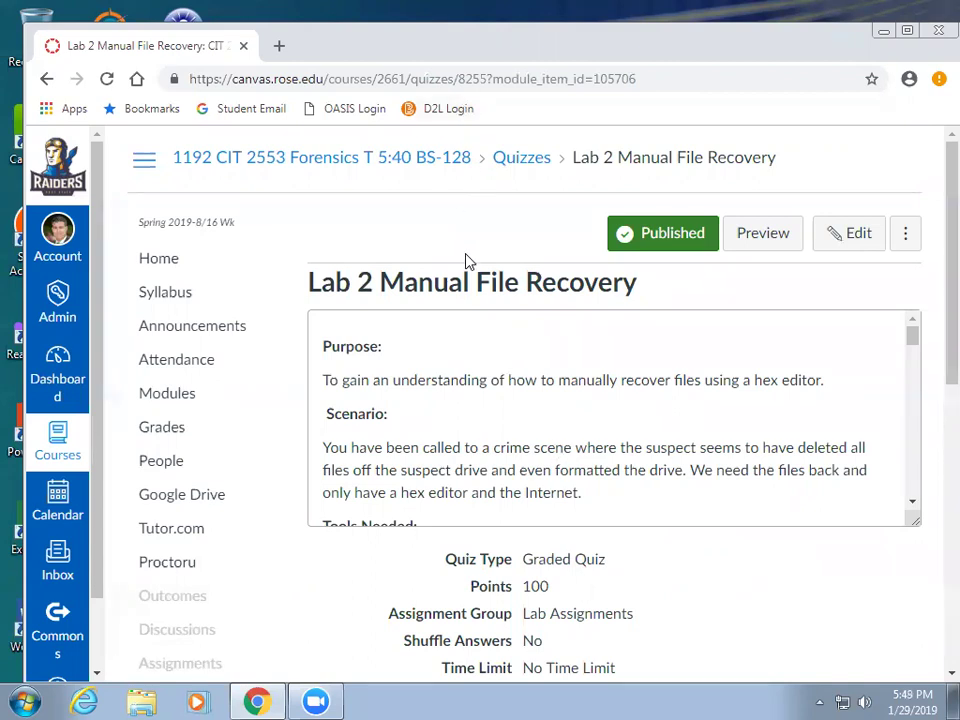
scroll(488, 474, "down", 1)
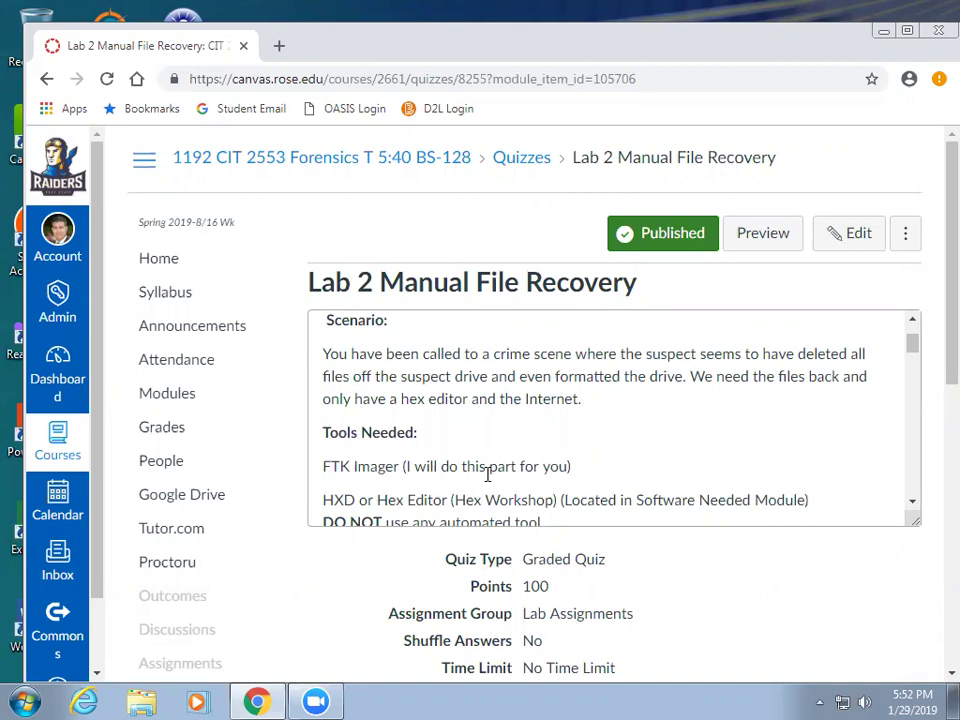
scroll(493, 429, "down", 2)
scroll(493, 429, "up", 1)
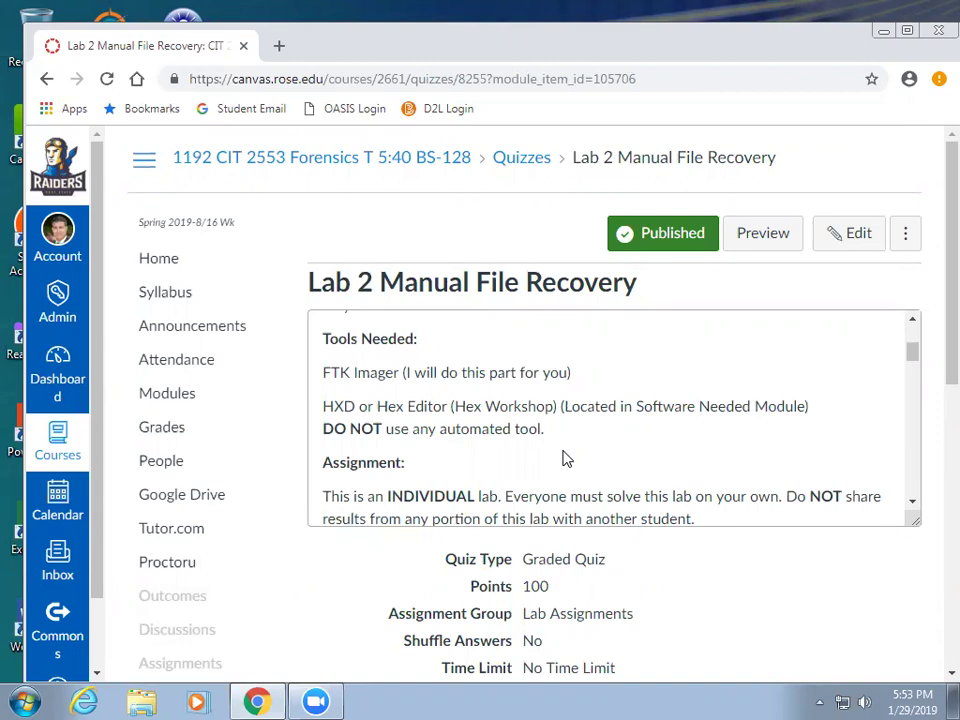
scroll(565, 458, "down", 3)
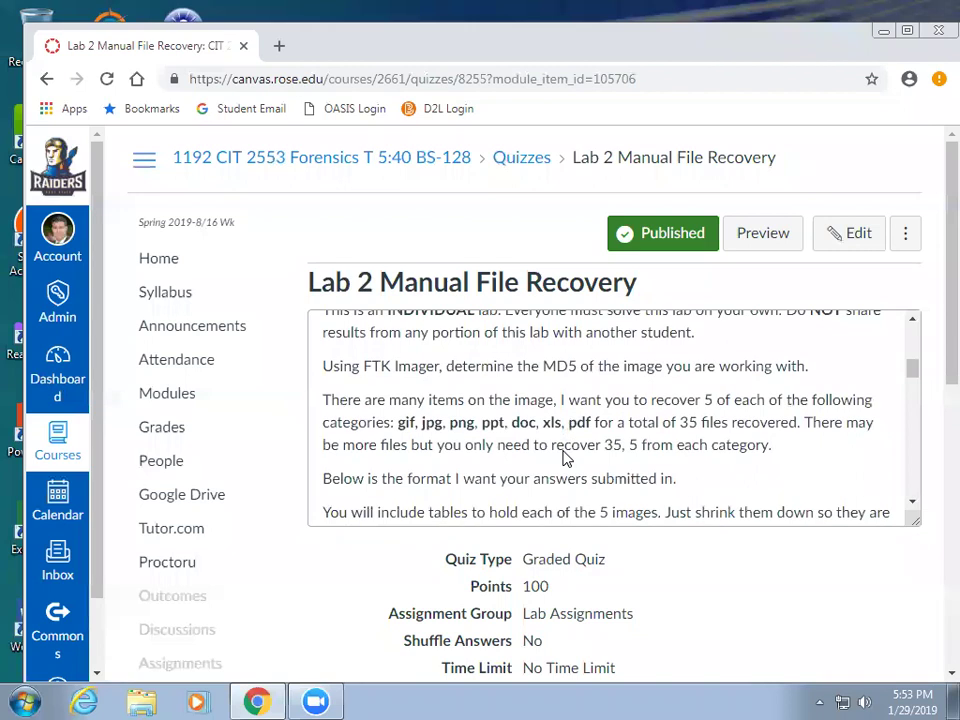
scroll(585, 451, "up", 1)
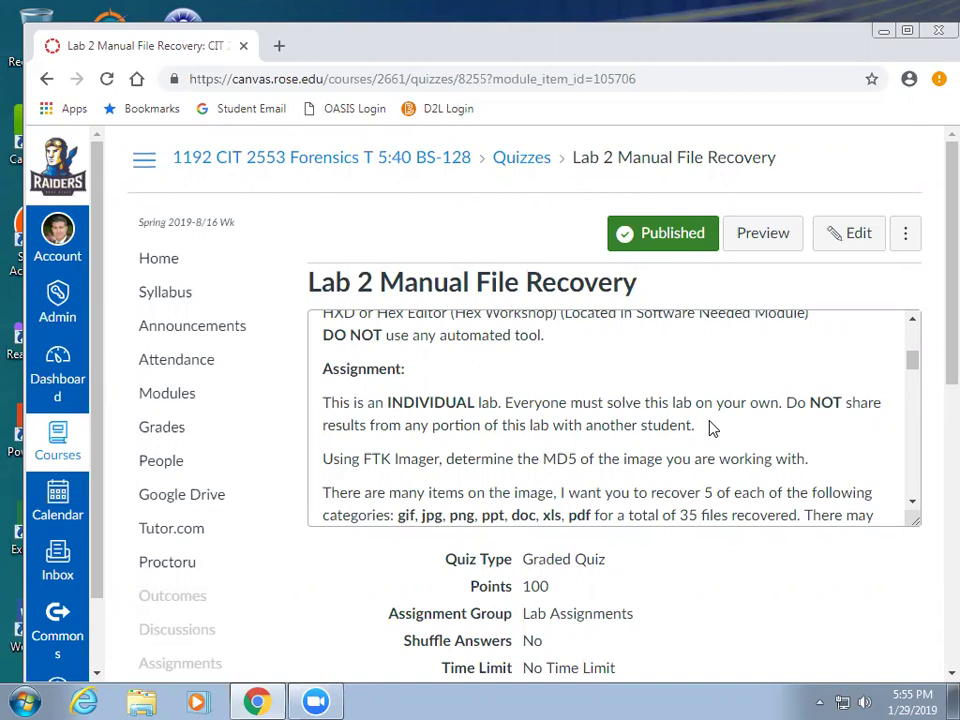
Switch to Windows Explorer, open the Forensics folder on the Desktop, and select Lab2ImageSample.001
left_click(140, 700)
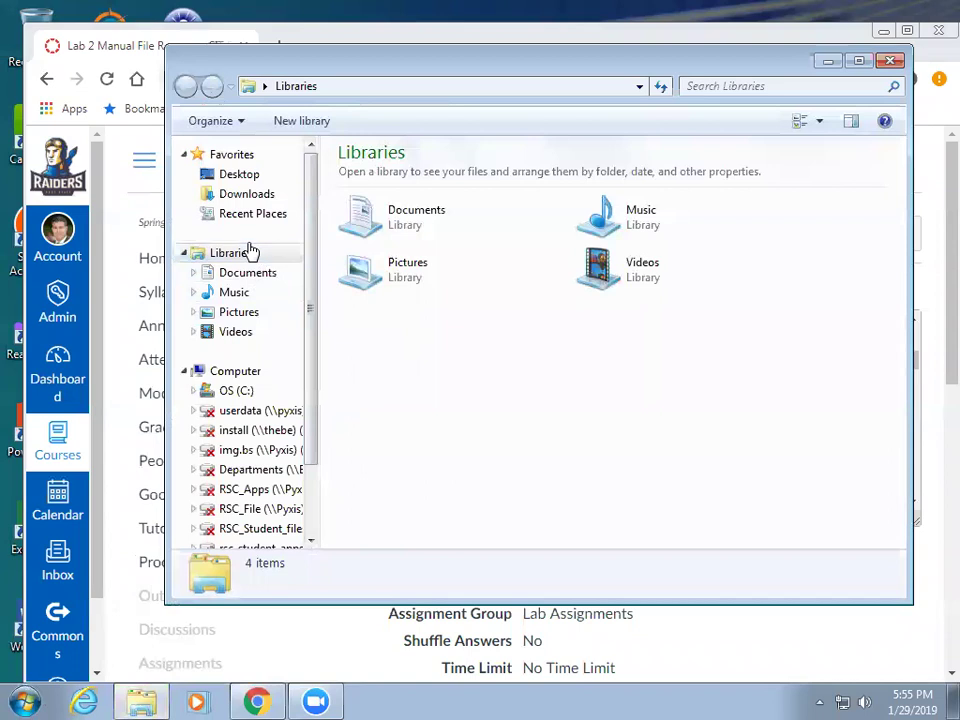
left_click(246, 176)
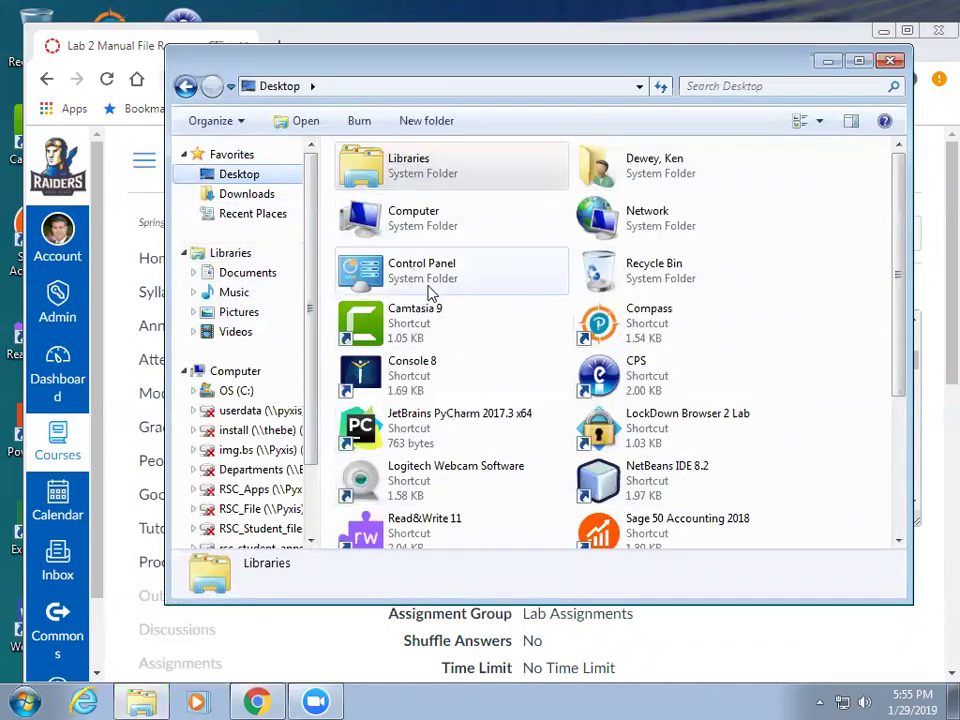
left_click(840, 354)
scroll(835, 358, "down", 2)
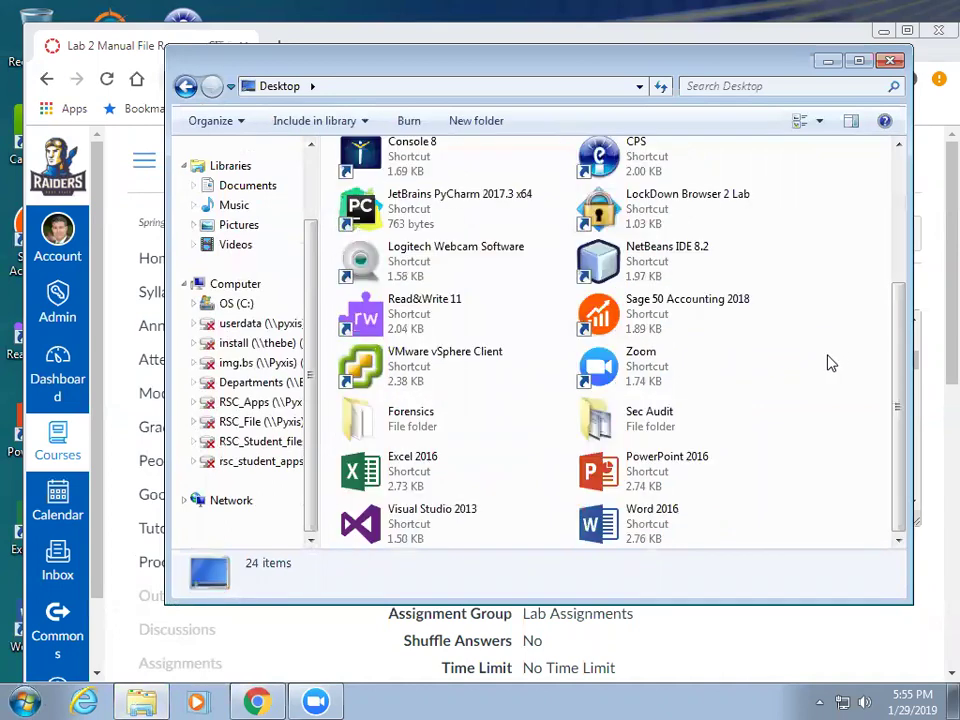
double_click(441, 414)
left_click(407, 216)
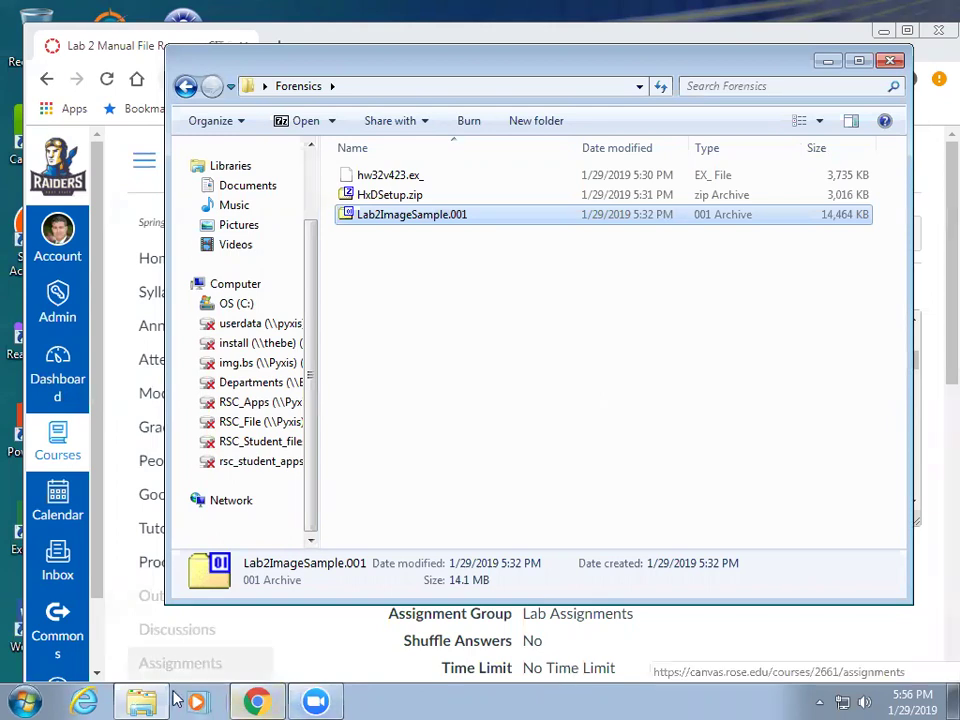
Switch back to Chrome and search Google for "online md5 checker" in a new tab
mouse_move(152, 700)
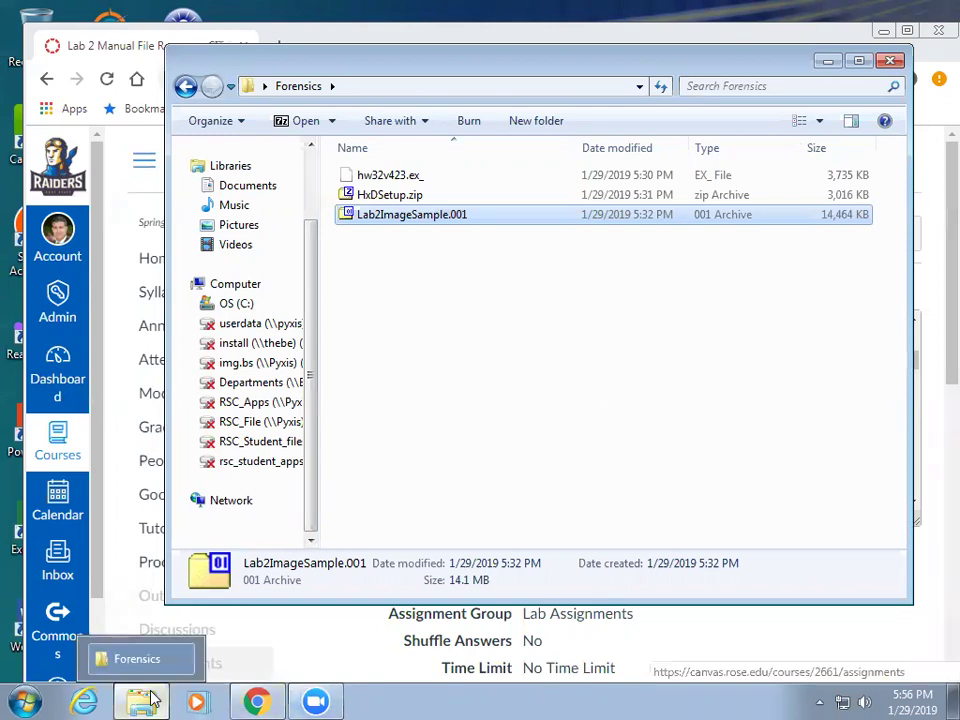
left_click(256, 701)
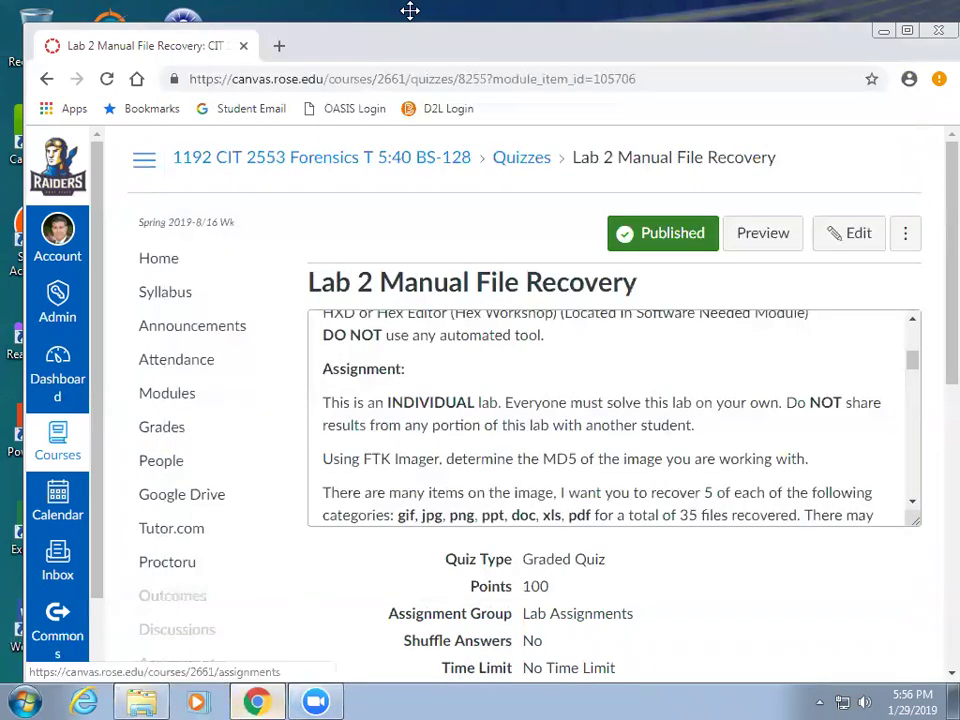
left_click(279, 45)
type("on")
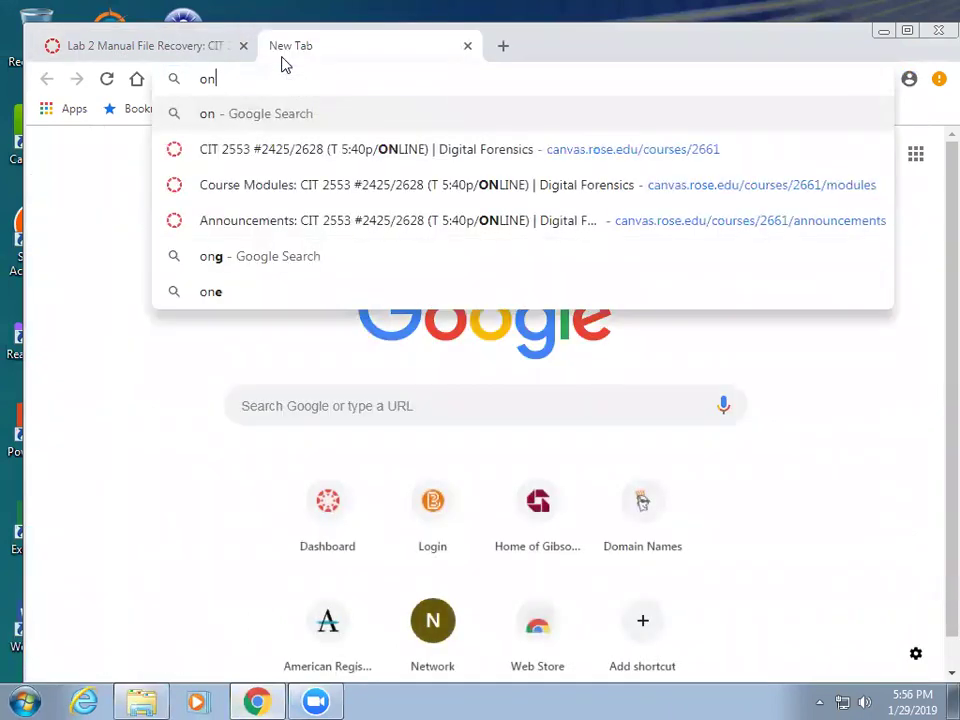
type("lien md")
key("BackSpace")
key("BackSpace")
key("BackSpace")
key("BackSpace")
key("BackSpace")
type("ne md5")
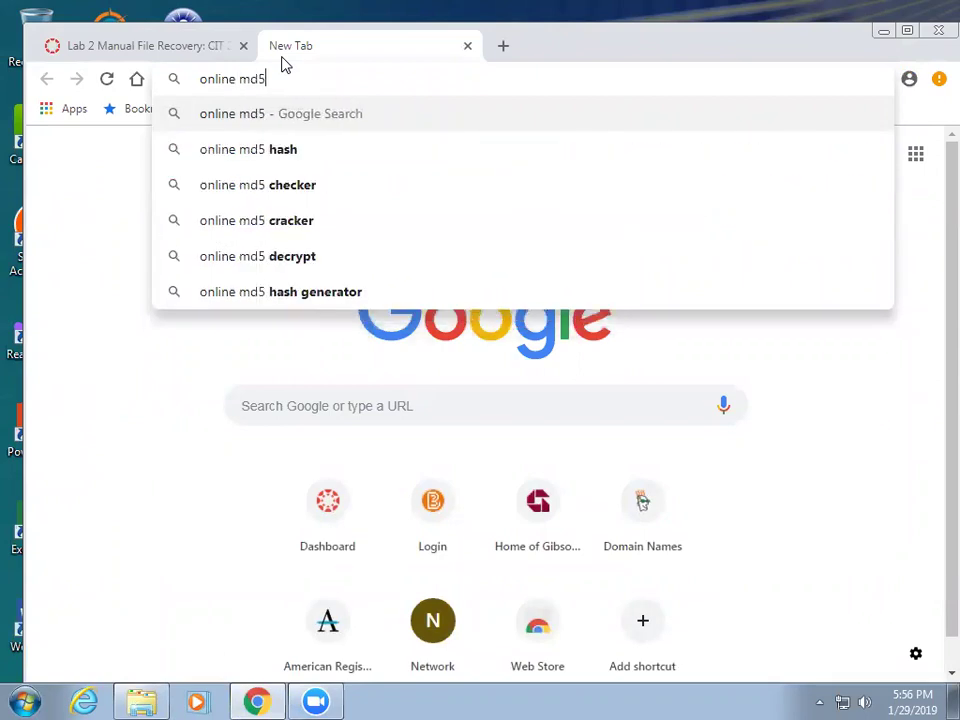
type(" checker")
key("Return")
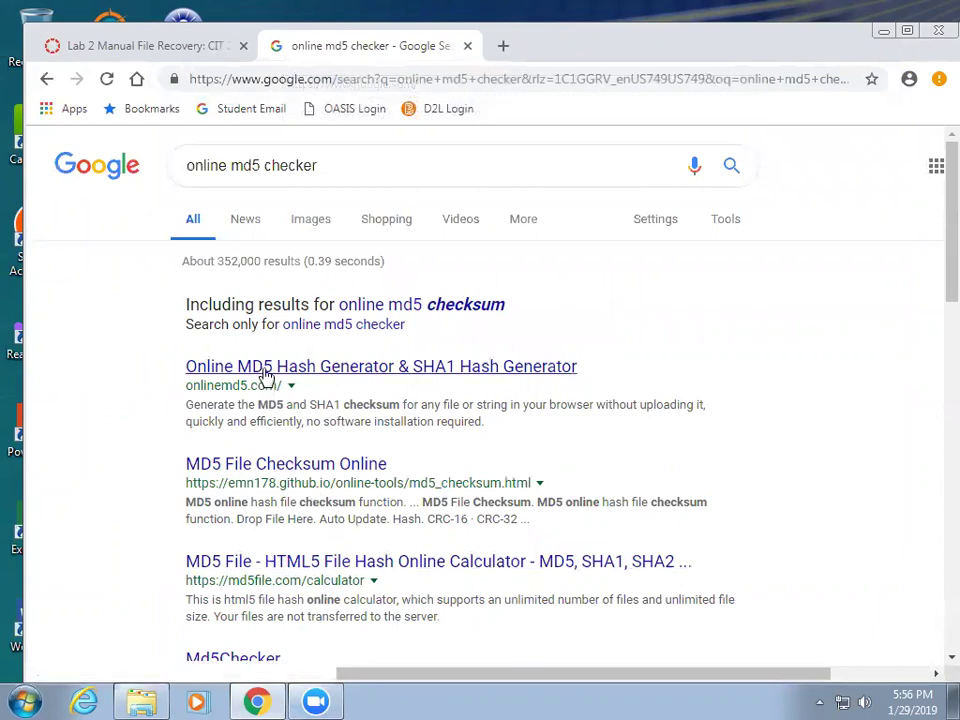
Open the onlinemd5.com hash generator and compute the MD5 checksum of Lab2ImageSample.001 from the Forensics folder
left_click(264, 369)
scroll(320, 548, "down", 2)
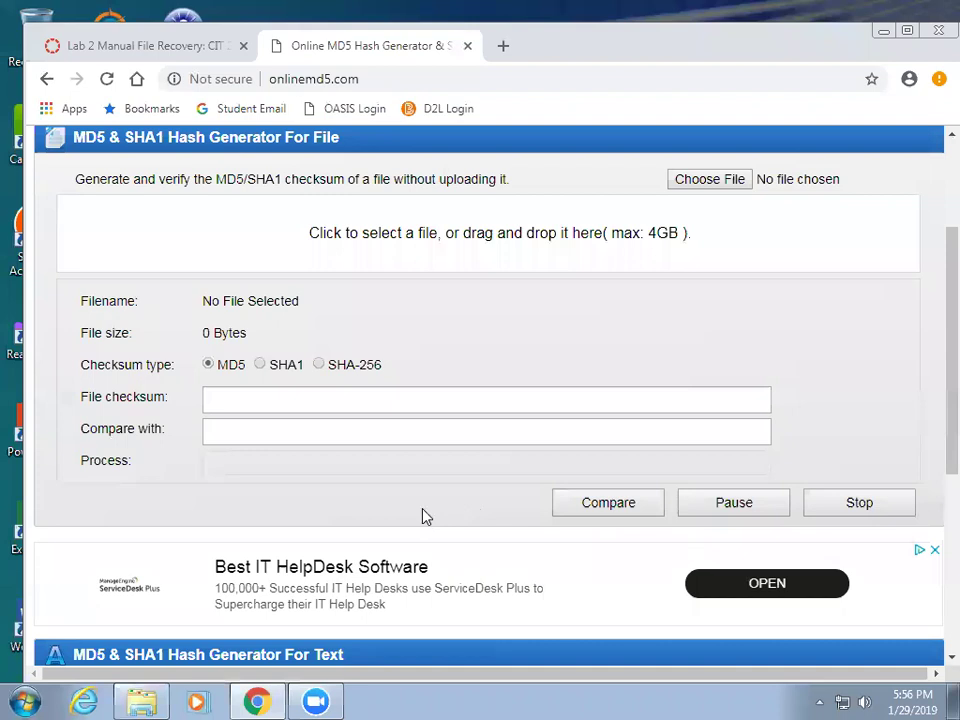
scroll(422, 516, "up", 1)
left_click(150, 700)
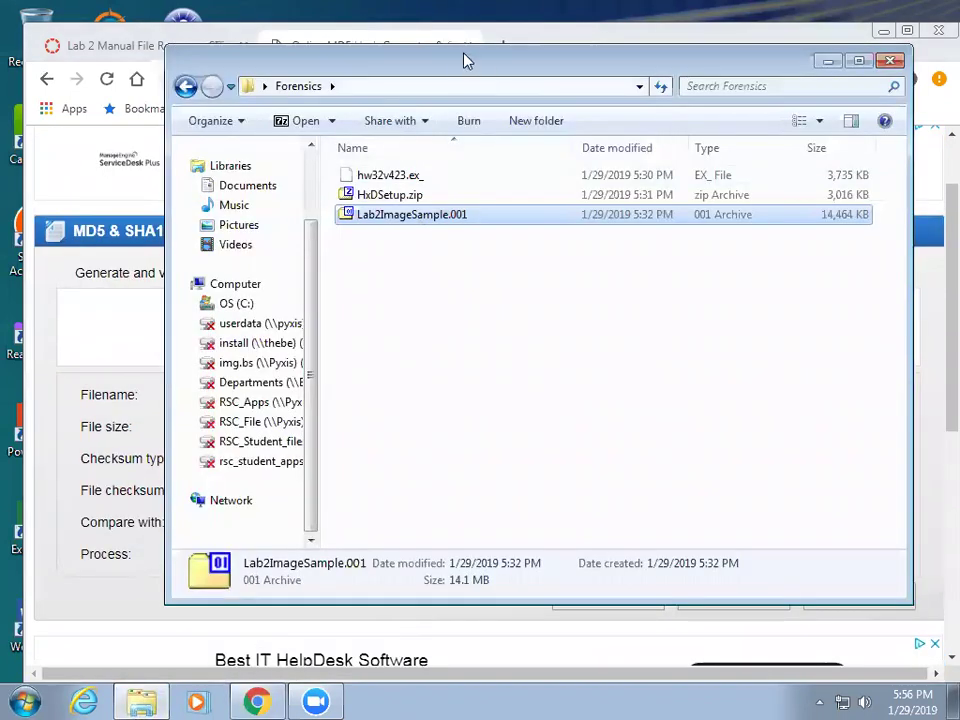
left_click_drag(460, 68, 683, 116)
left_click_drag(615, 263, 208, 332)
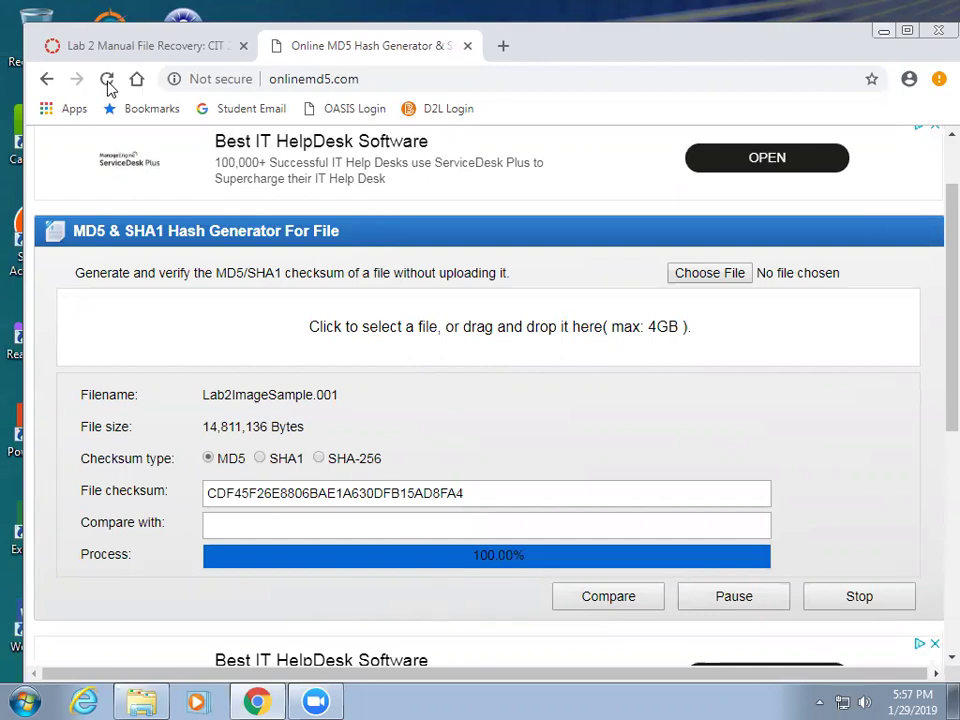
Return to the Lab 2 instructions and review the file categories to recover and the sample submission's GIF table
left_click(106, 48)
scroll(425, 478, "down", 1)
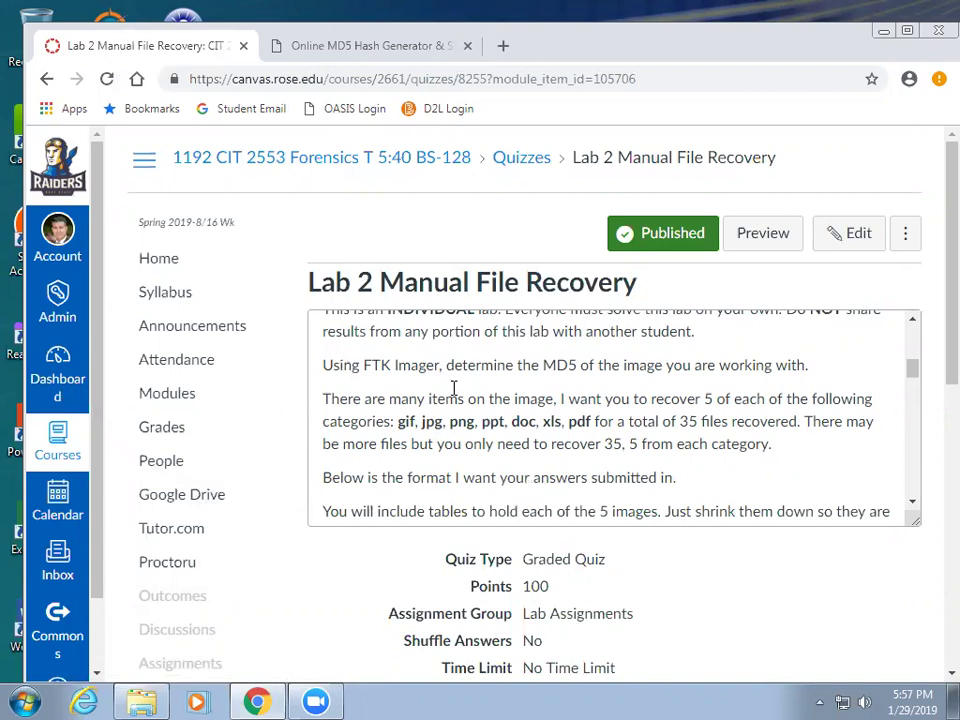
scroll(467, 446, "down", 1)
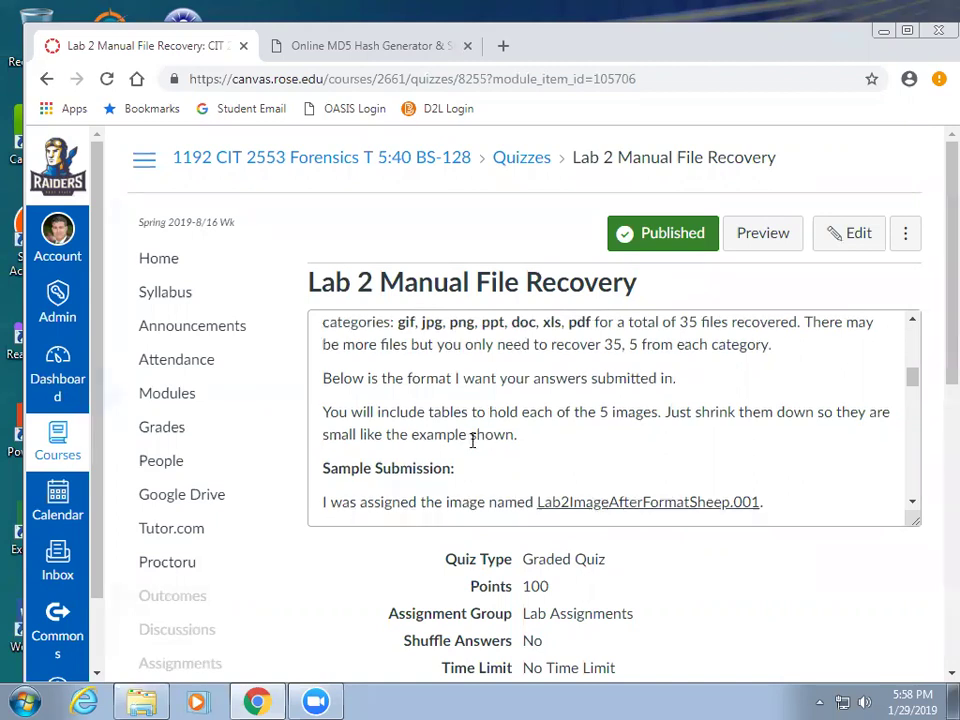
scroll(473, 440, "down", 2)
scroll(473, 440, "up", 2)
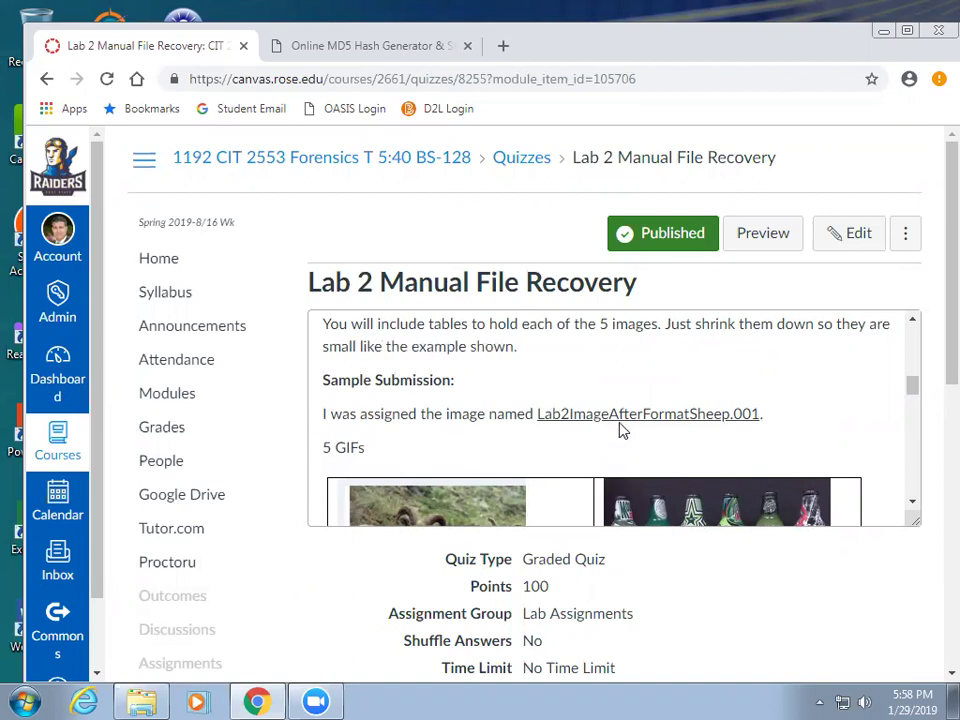
scroll(620, 428, "down", 4)
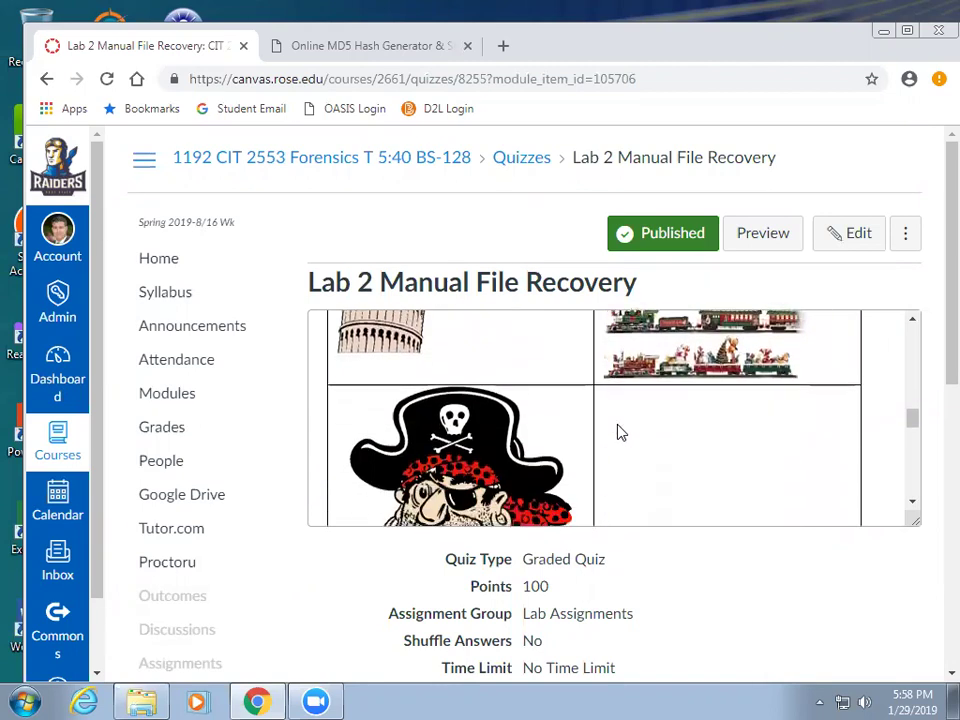
scroll(617, 432, "down", 5)
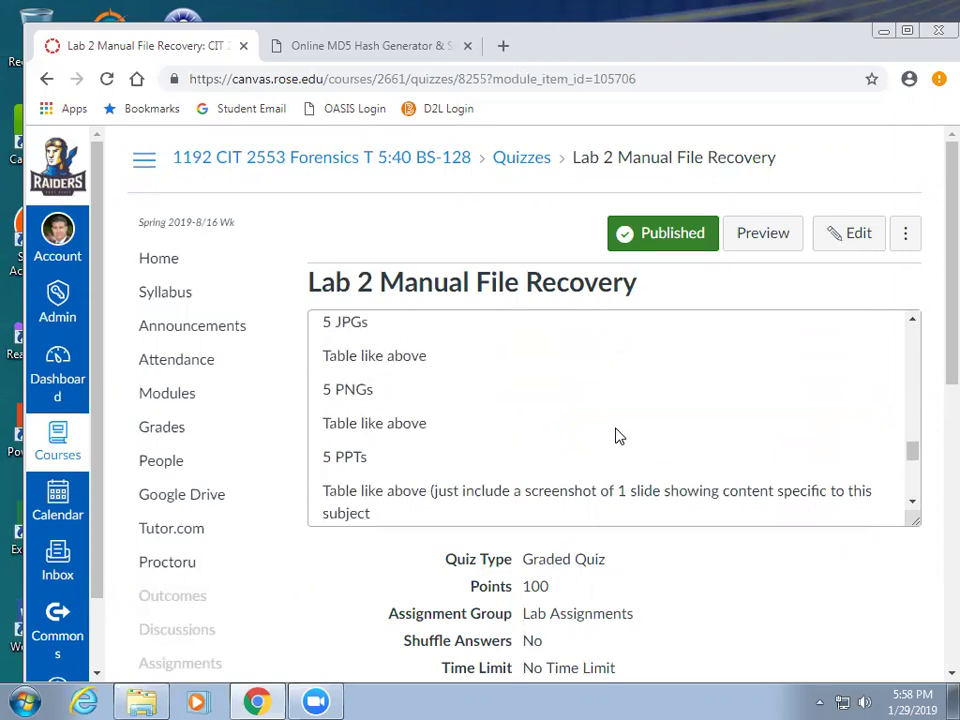
scroll(617, 435, "up", 6)
scroll(617, 435, "up", 3)
Review the submission format for JPGs, PNGs, PPTs, DOCs, XLSs and PDFs, plus the closing note on missing documents
scroll(615, 437, "down", 7)
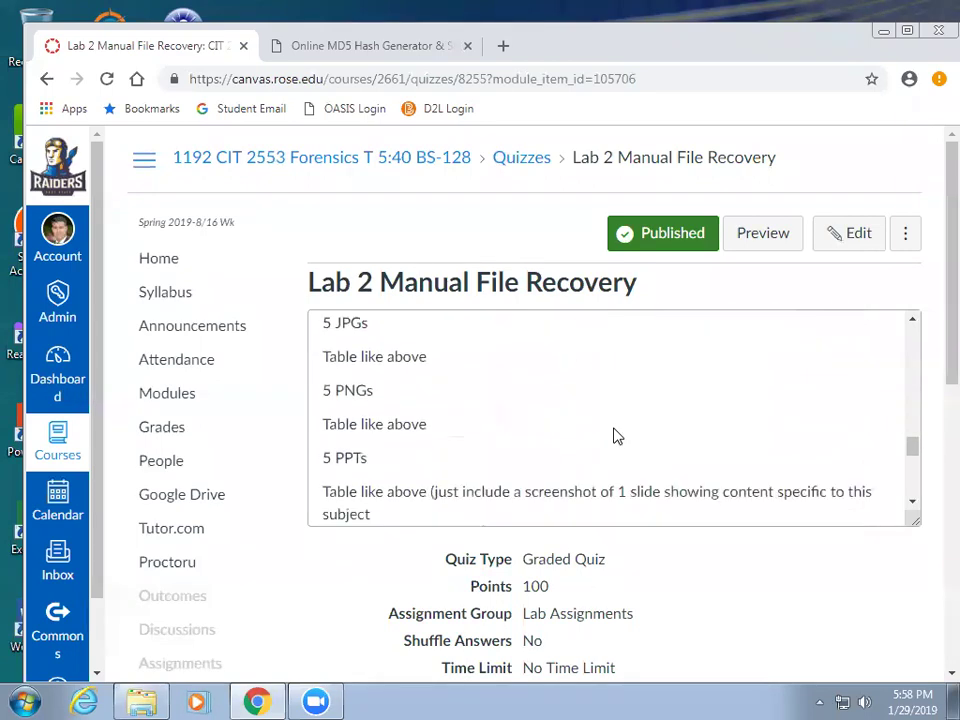
left_click_drag(324, 356, 427, 358)
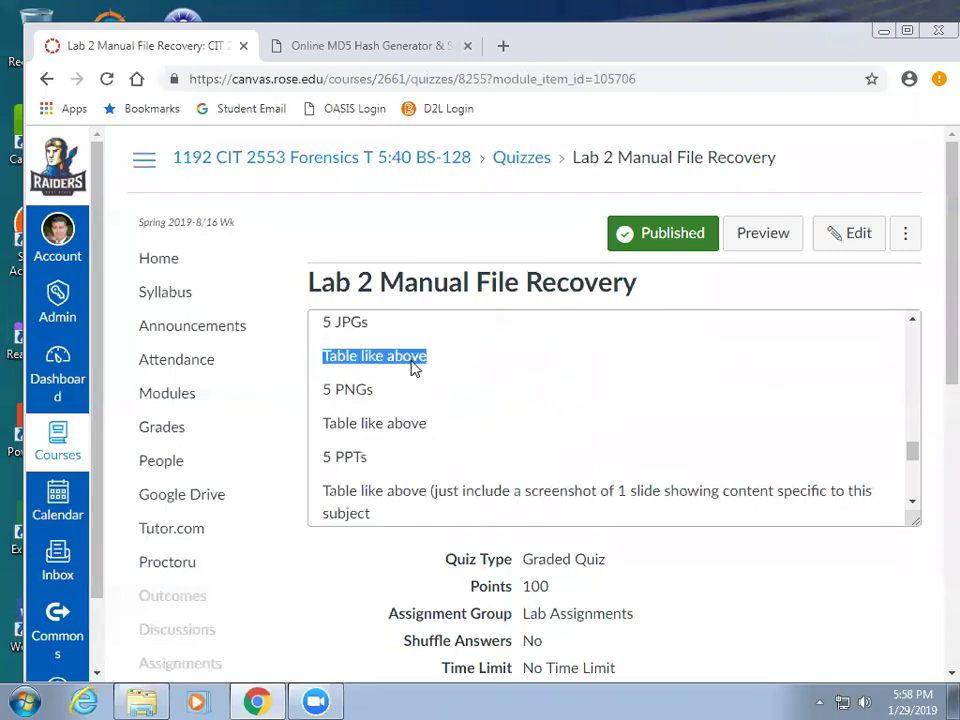
left_click_drag(337, 424, 427, 425)
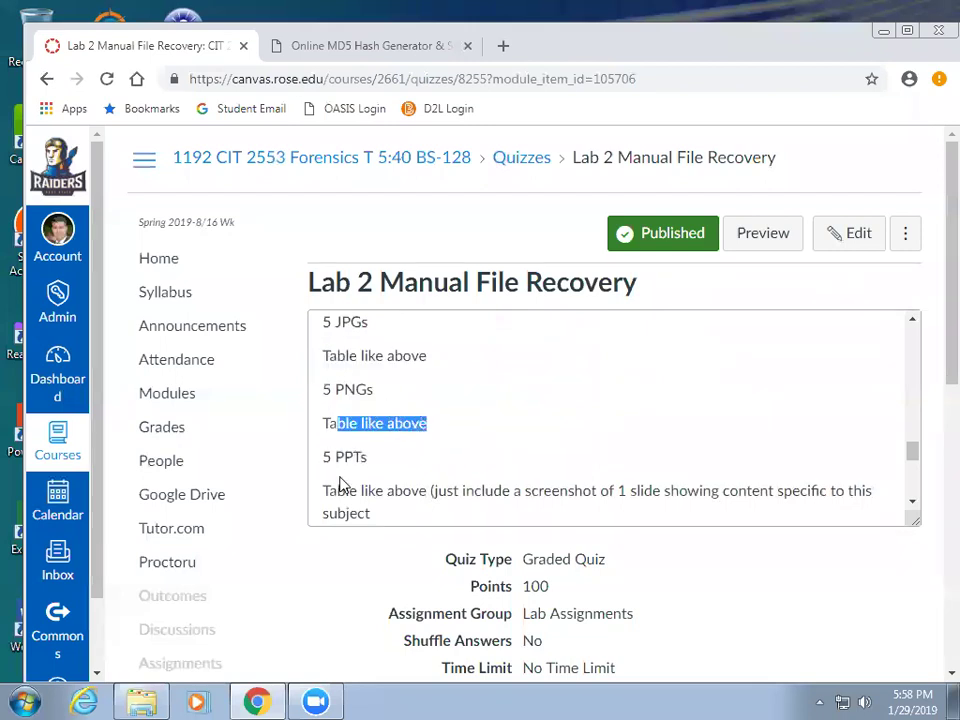
scroll(343, 486, "down", 1)
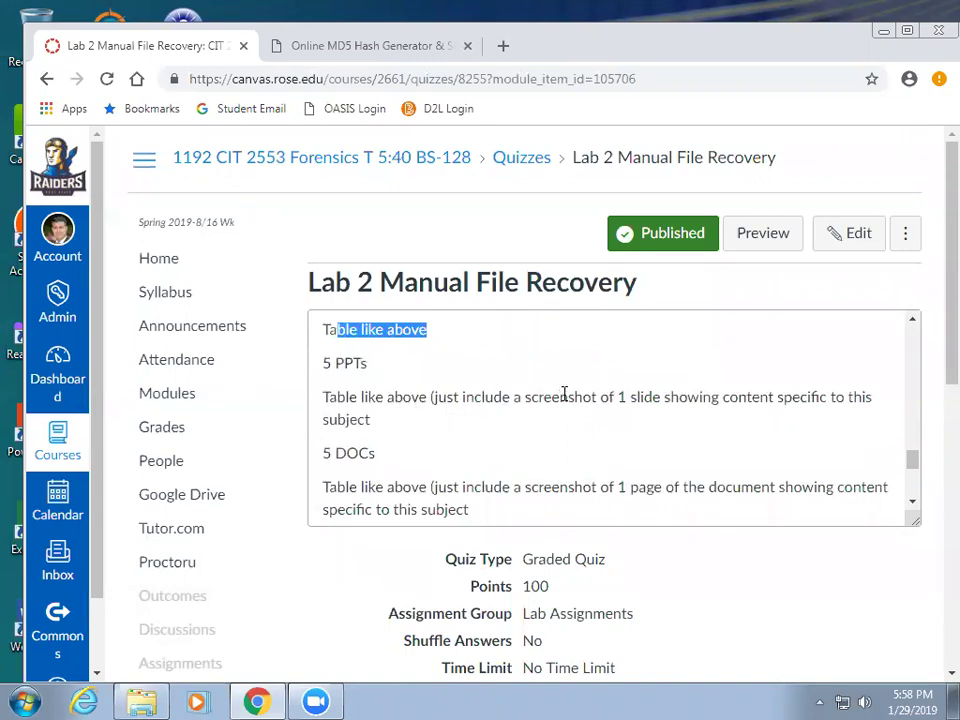
scroll(564, 394, "down", 2)
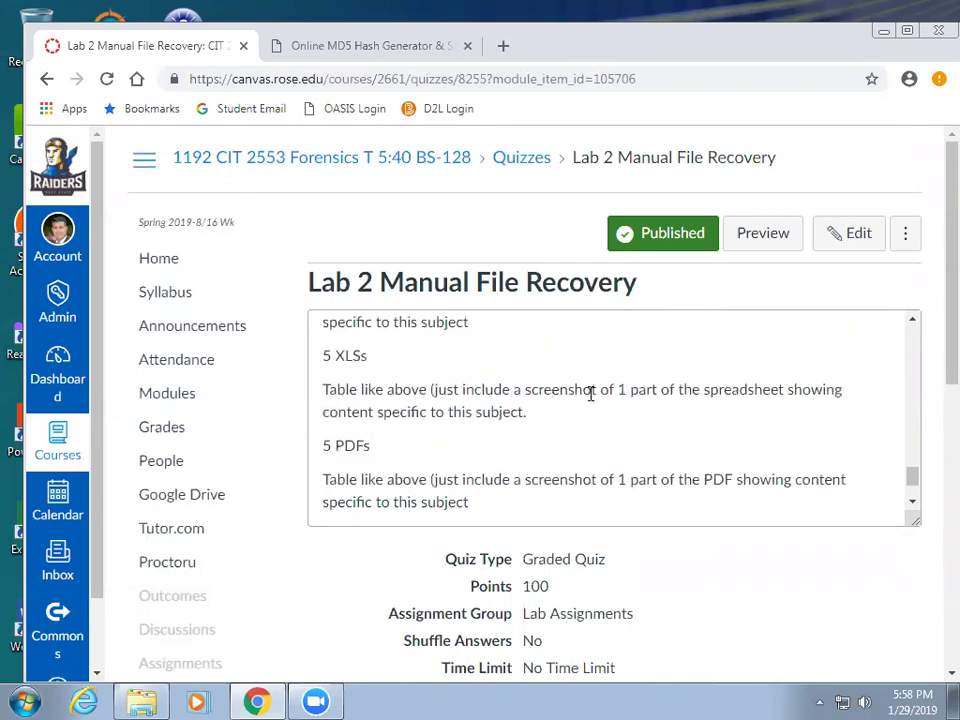
scroll(591, 393, "down", 1)
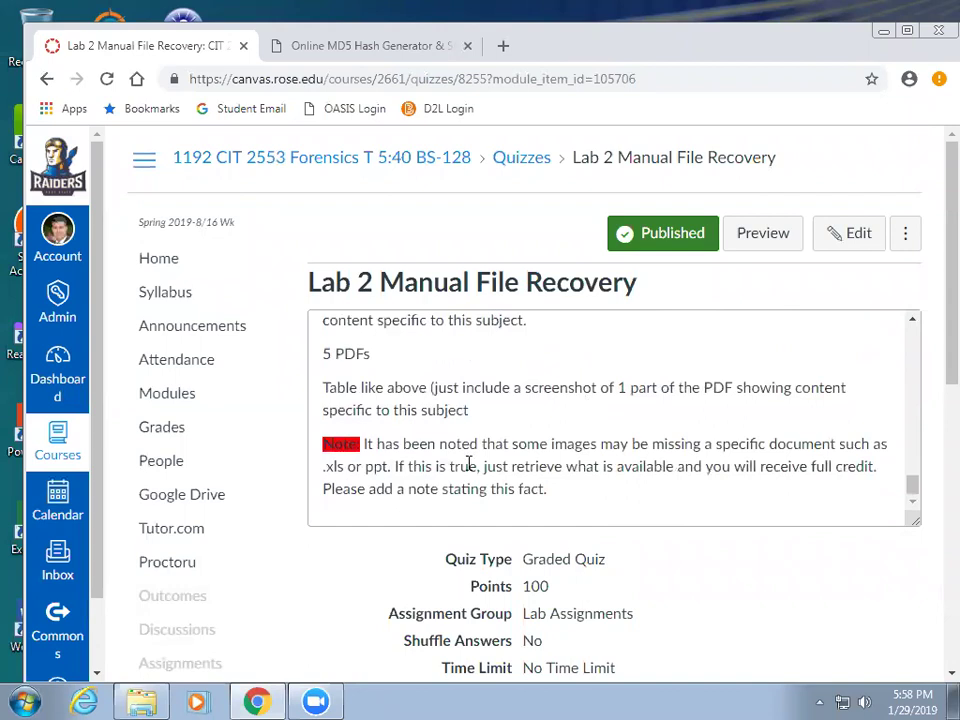
Review the closing note on missing documents and the XLS and PDF submission requirements in the Lab 2 instructions
left_click_drag(440, 444, 409, 466)
left_click_drag(336, 470, 588, 474)
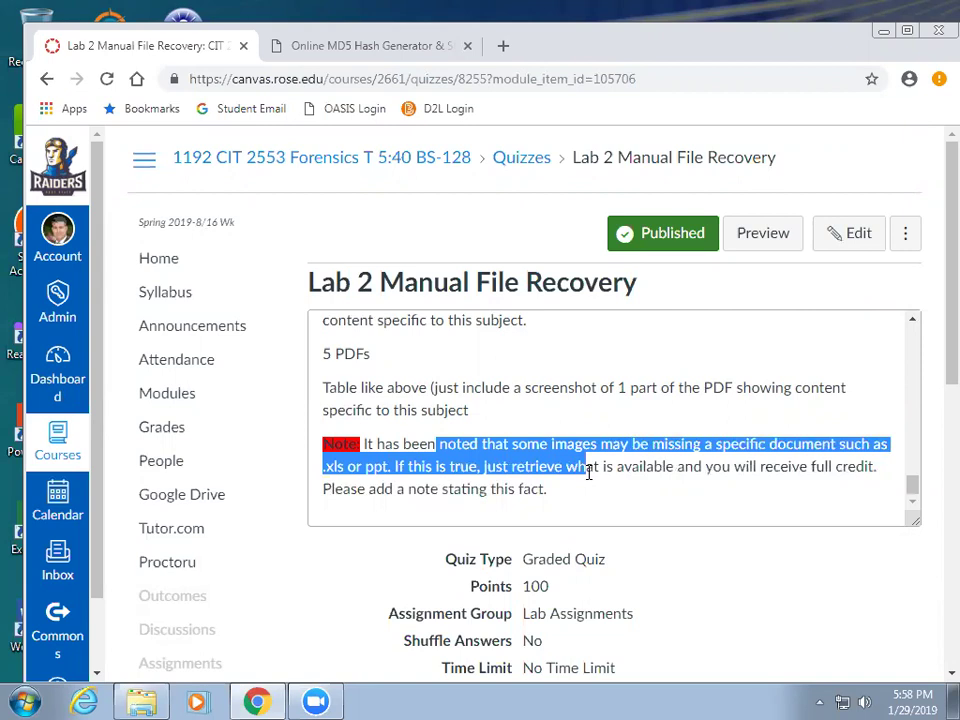
left_click(570, 506)
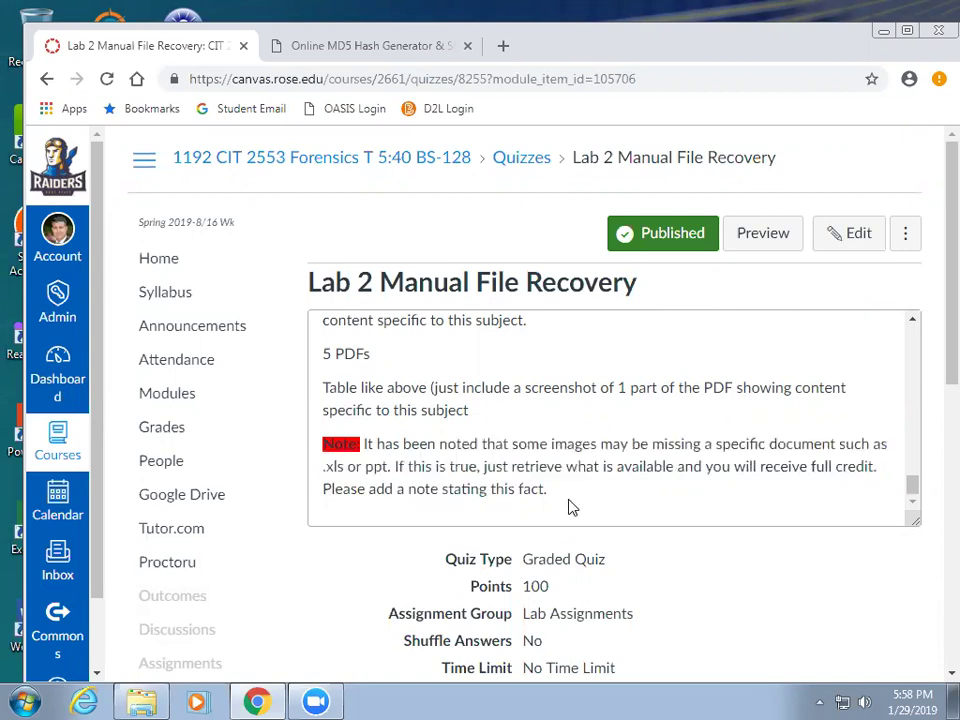
scroll(566, 507, "up", 1)
scroll(566, 507, "down", 1)
scroll(633, 370, "down", 3)
scroll(633, 370, "up", 3)
scroll(625, 380, "up", 1)
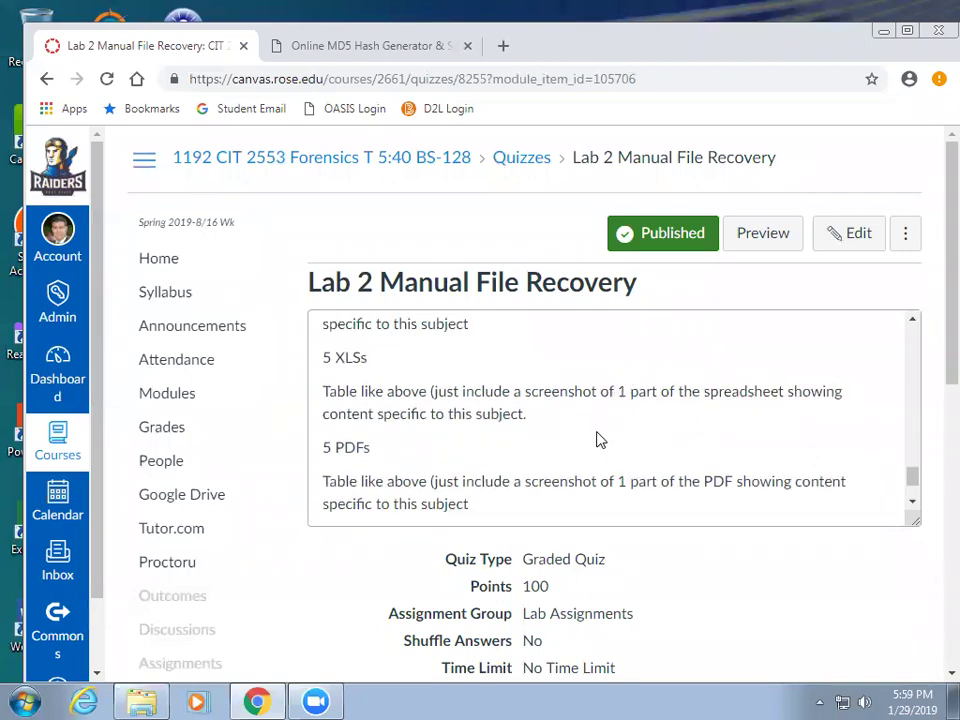
Switch to the Forensics folder window and rename hw32v423.ex_ to hw32v423.exe, accepting the extension change
left_click(886, 31)
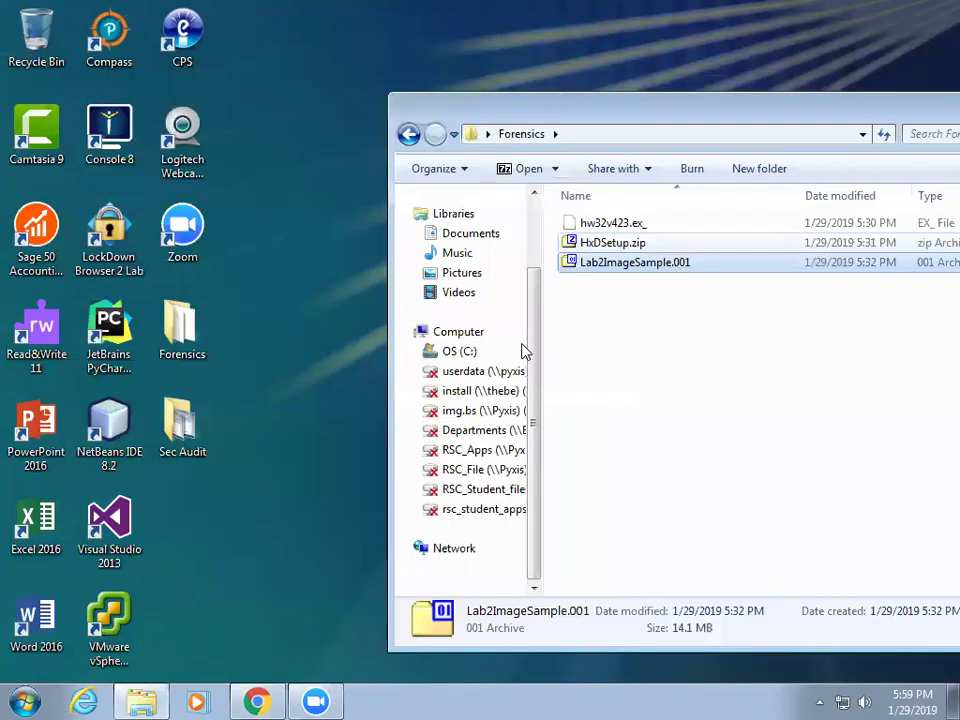
left_click(705, 500)
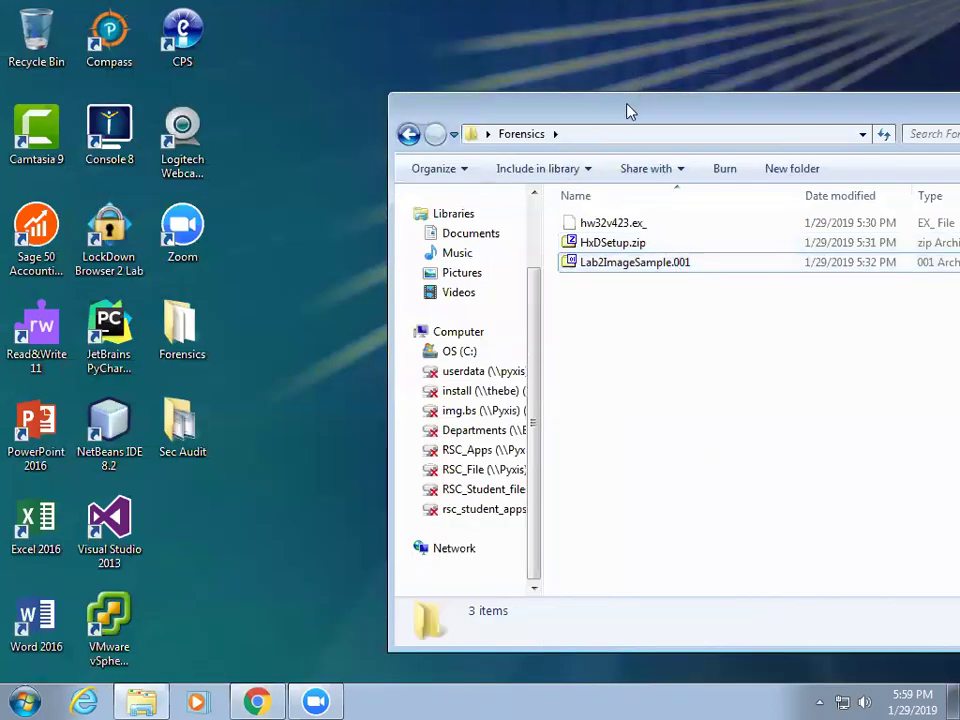
left_click_drag(628, 114, 347, 147)
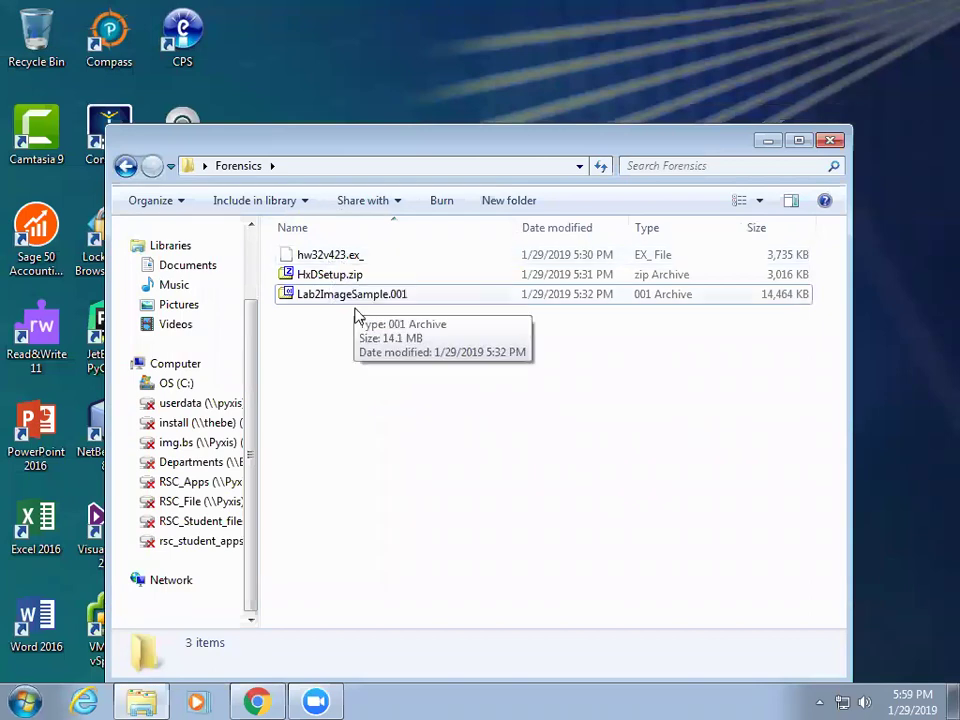
left_click(361, 258)
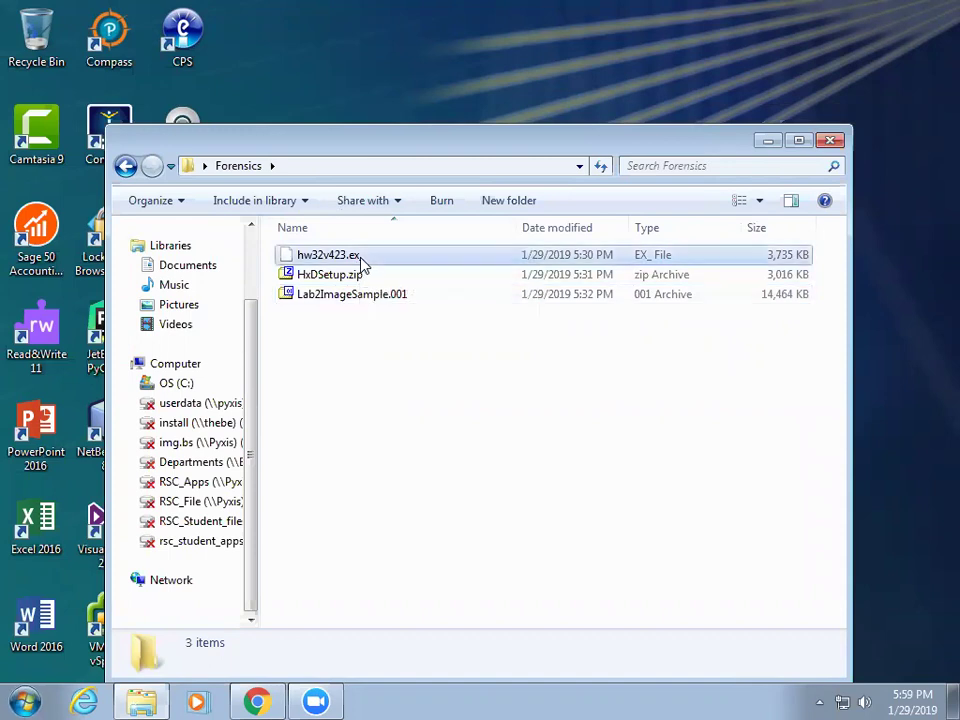
left_click(358, 258)
left_click(361, 258)
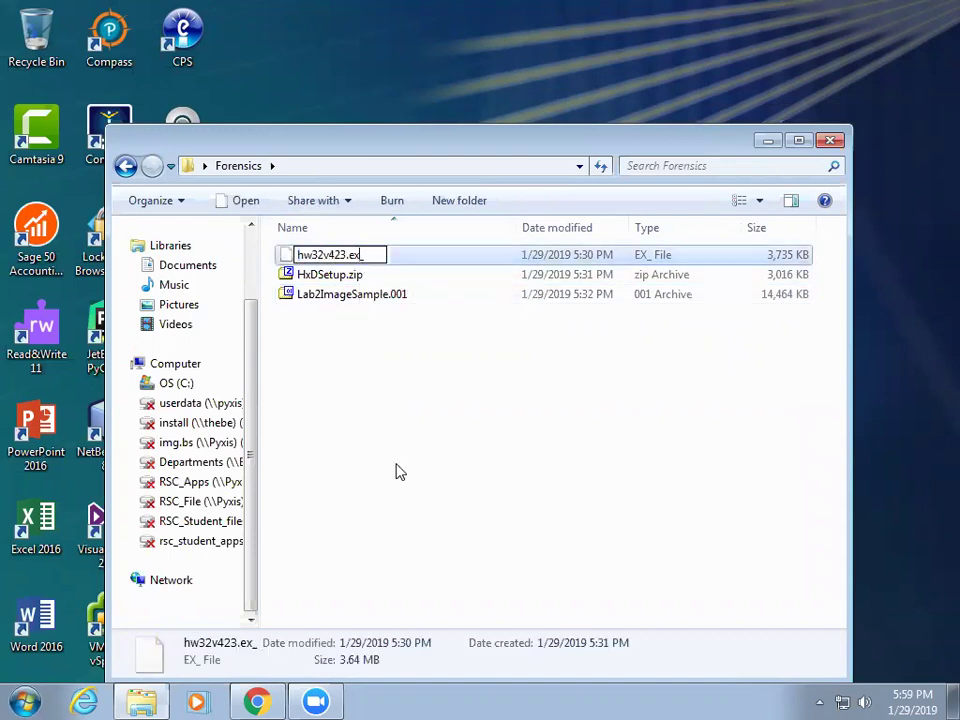
key("BackSpace")
key("Return")
key("Return")
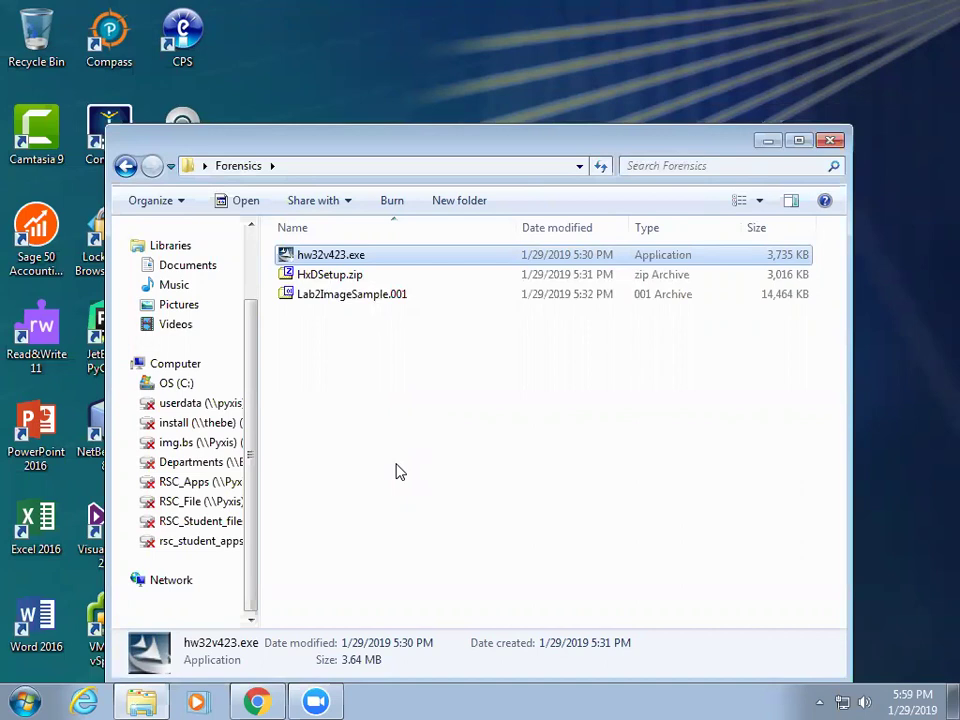
Try to install Hex Workshop by running hw32v423.exe with normal user rights
double_click(362, 262)
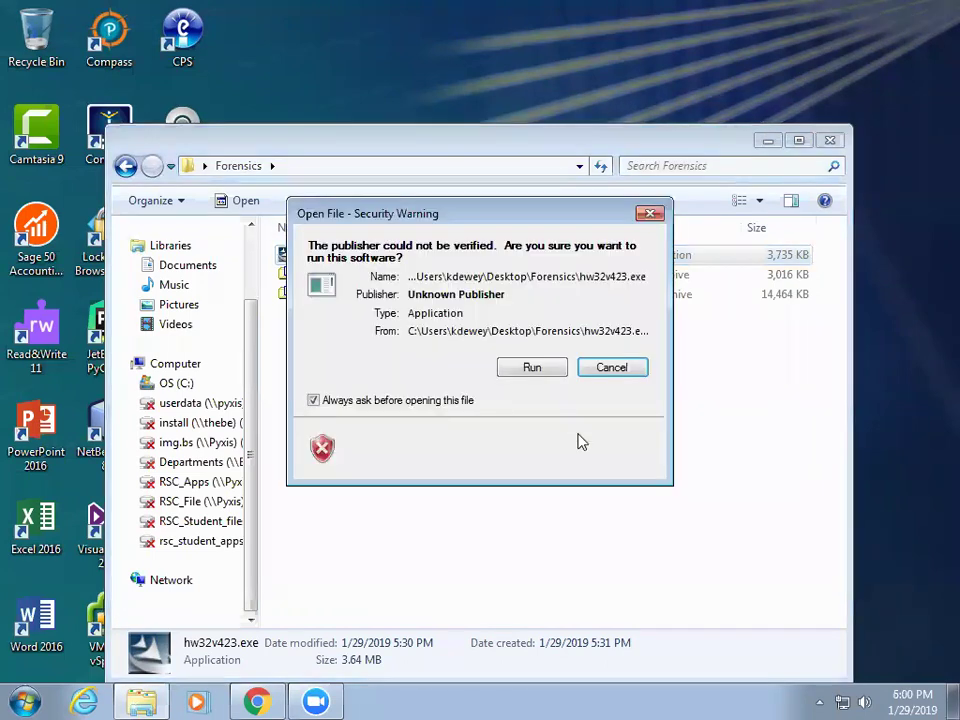
left_click(532, 367)
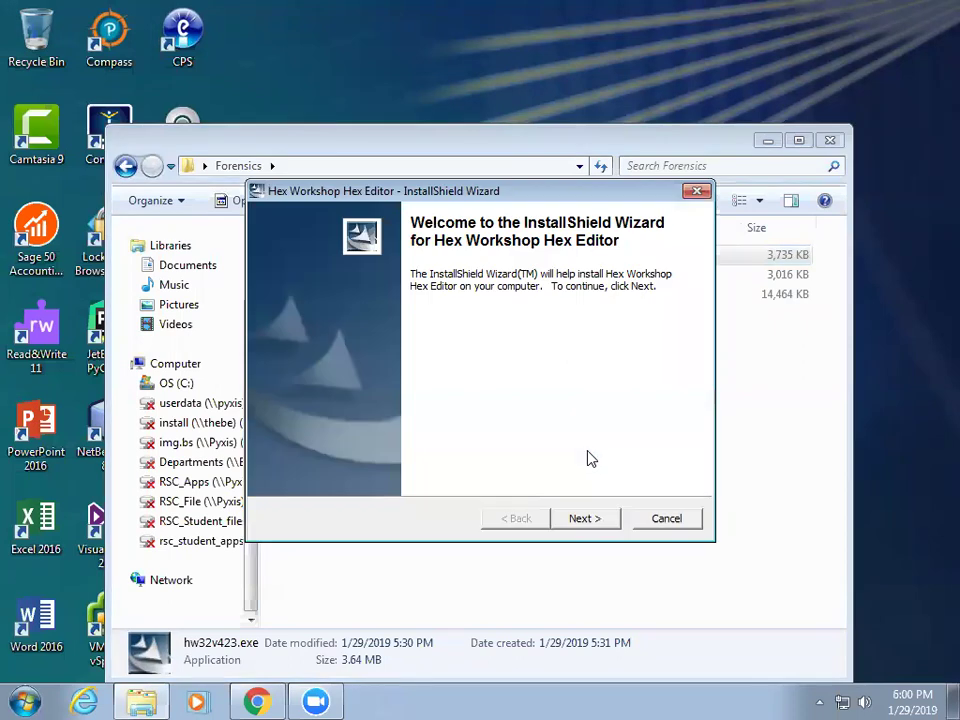
left_click(581, 519)
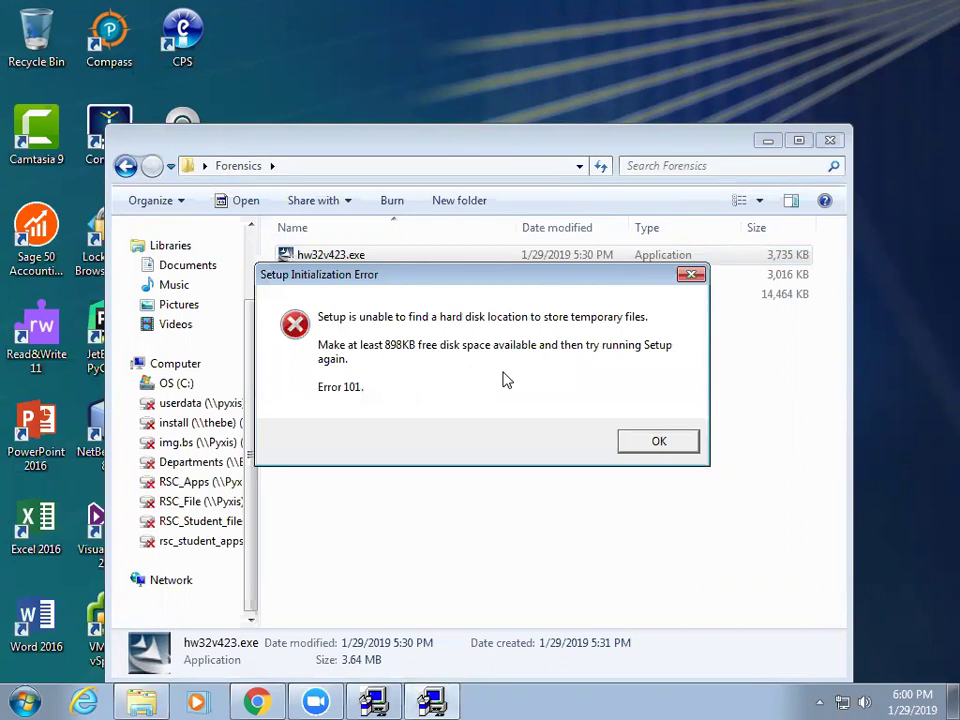
left_click(659, 441)
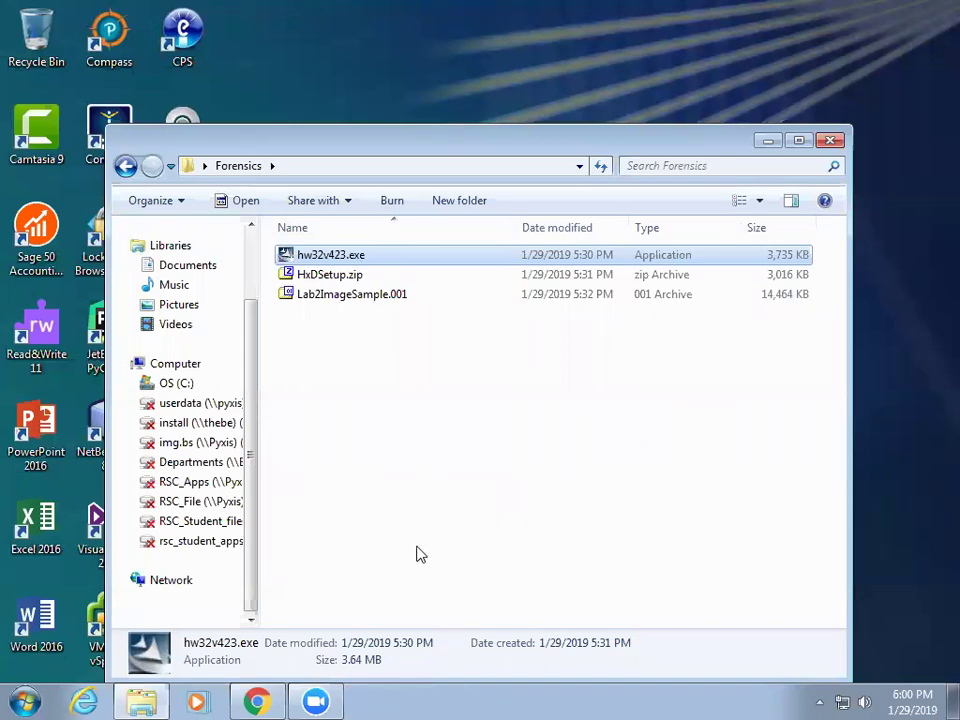
key("super")
type("win")
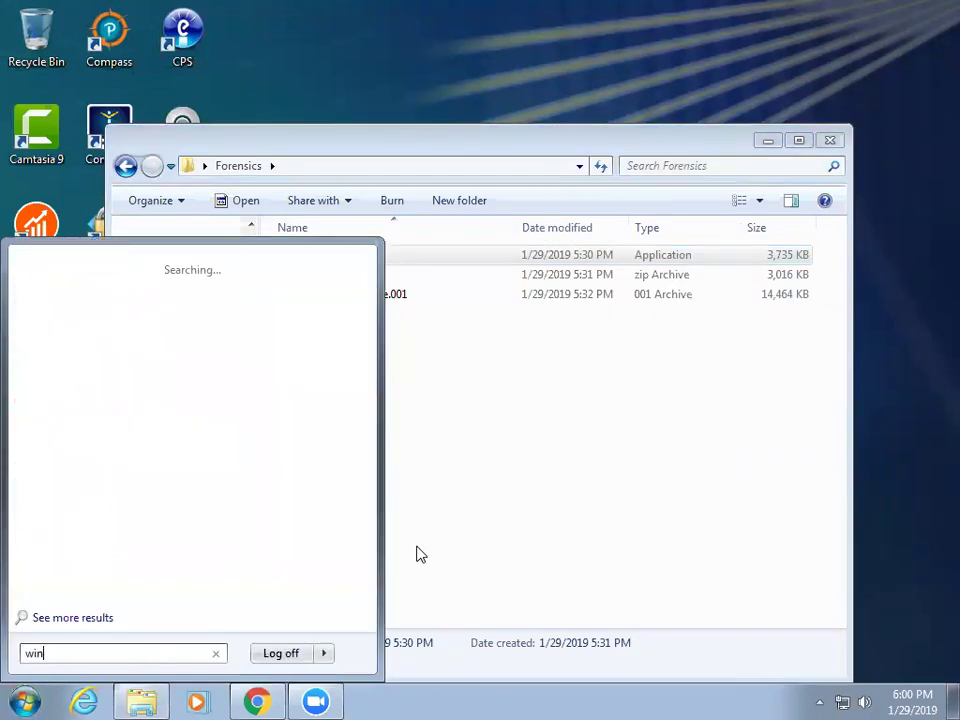
type("hex")
key("Escape")
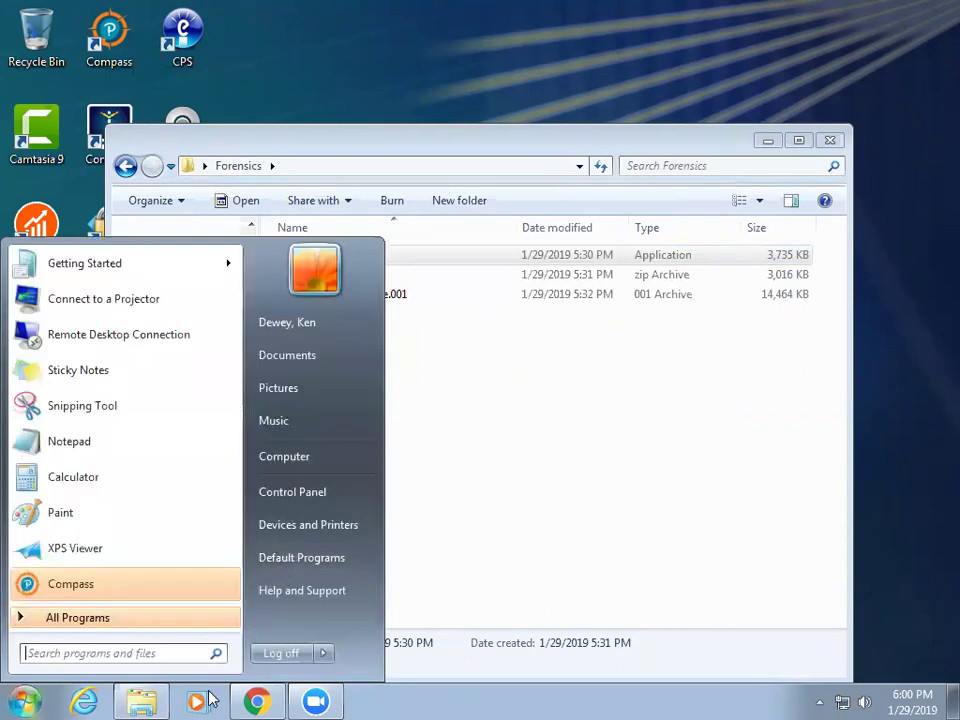
left_click(147, 697)
mouse_move(140, 697)
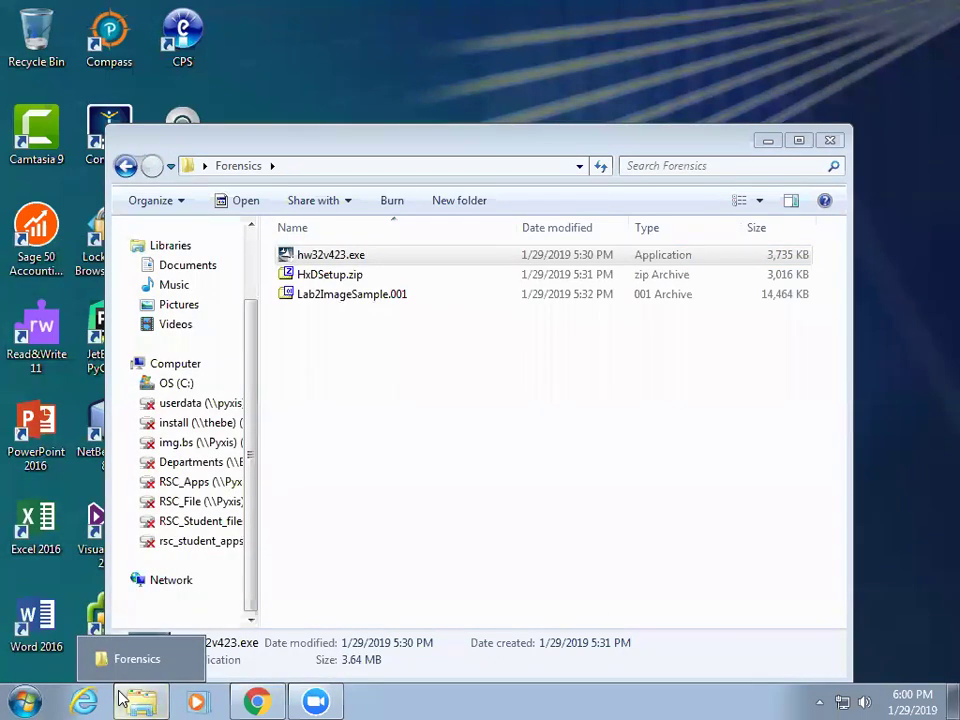
left_click(130, 659)
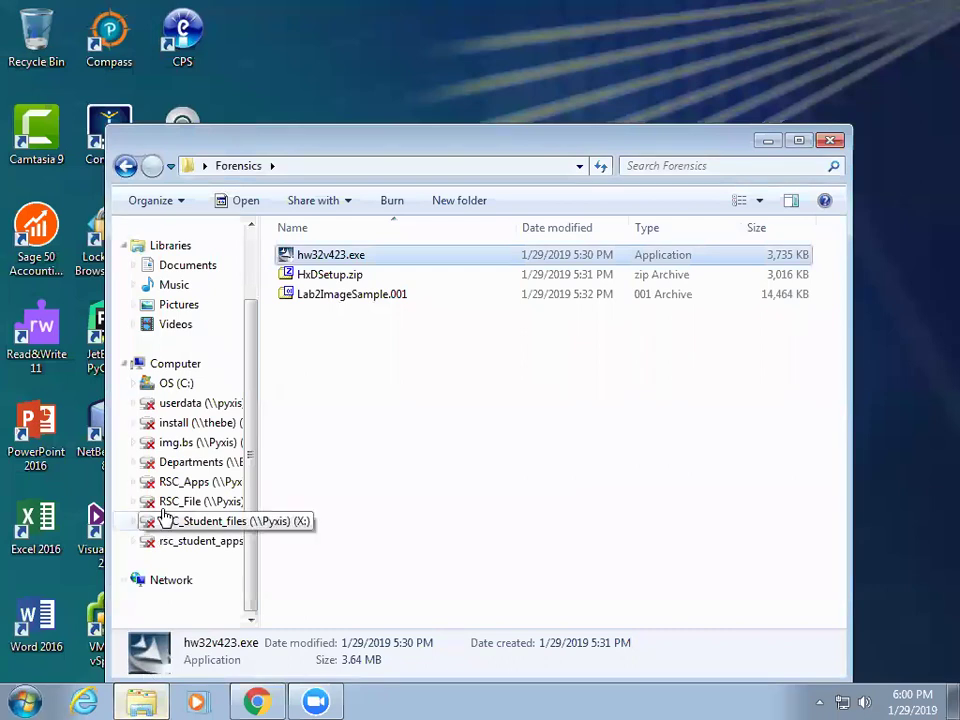
Check the free space of drive C: in its properties, dismissing the Program Compatibility Assistant
left_click(166, 388)
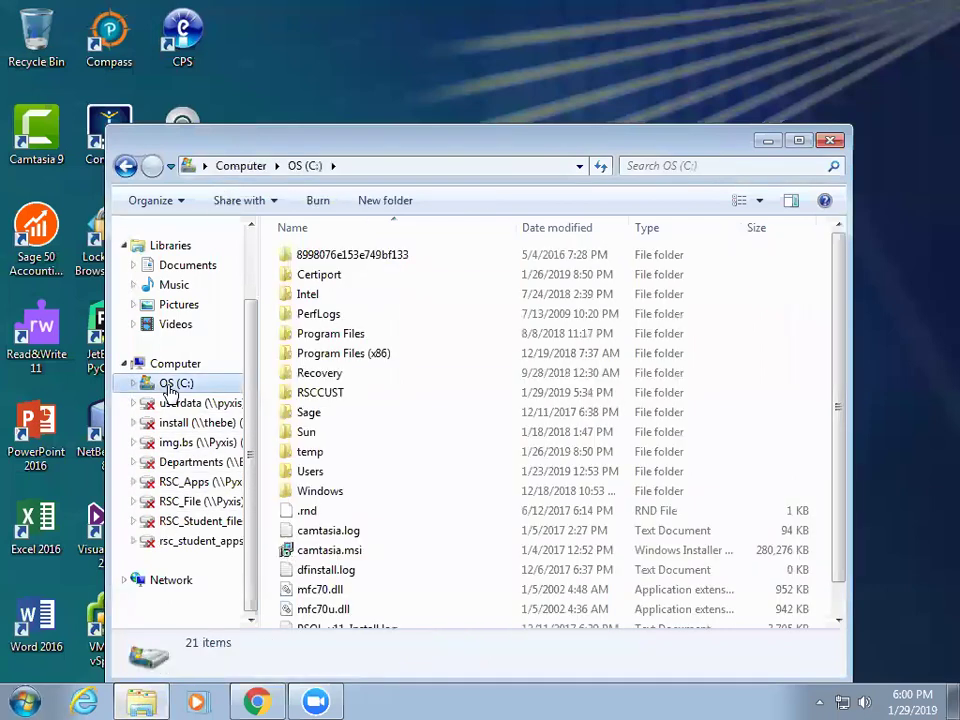
right_click(170, 390)
left_click(250, 372)
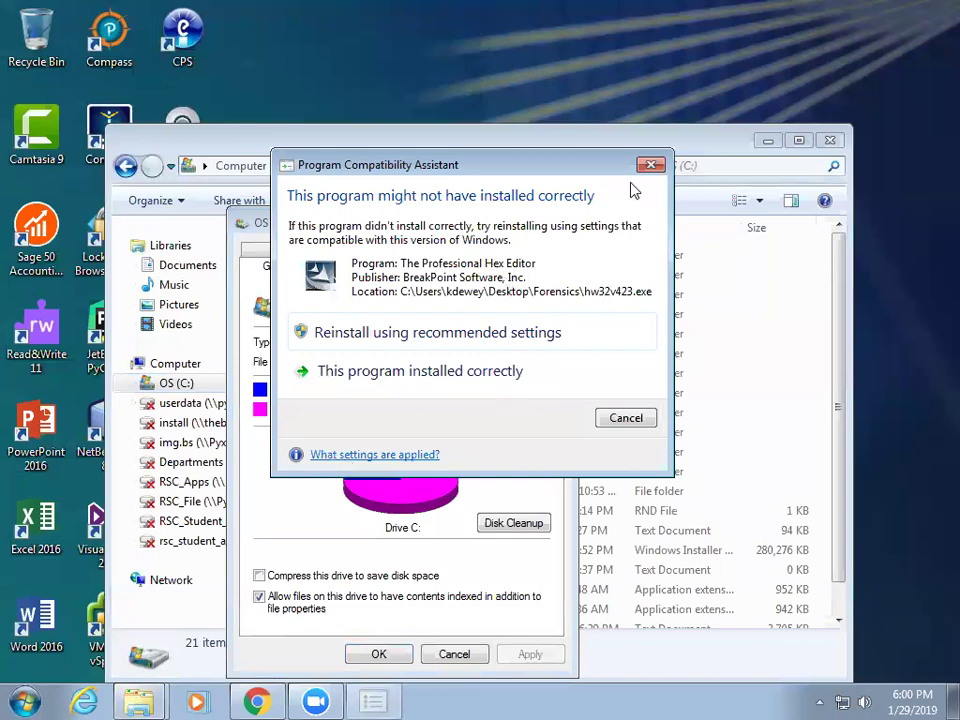
left_click(648, 166)
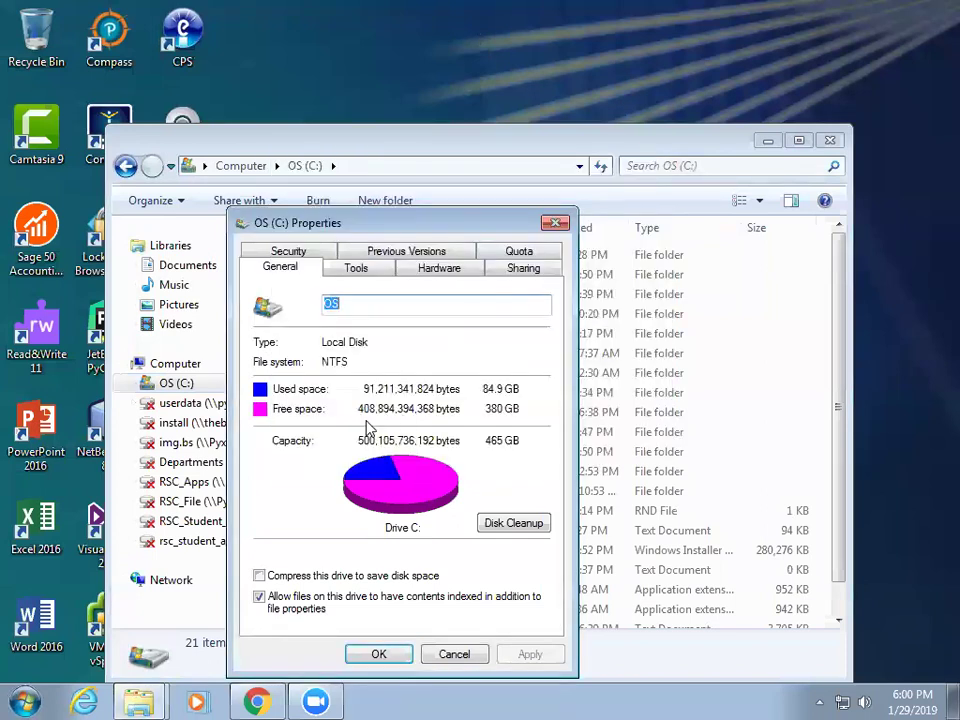
left_click(555, 222)
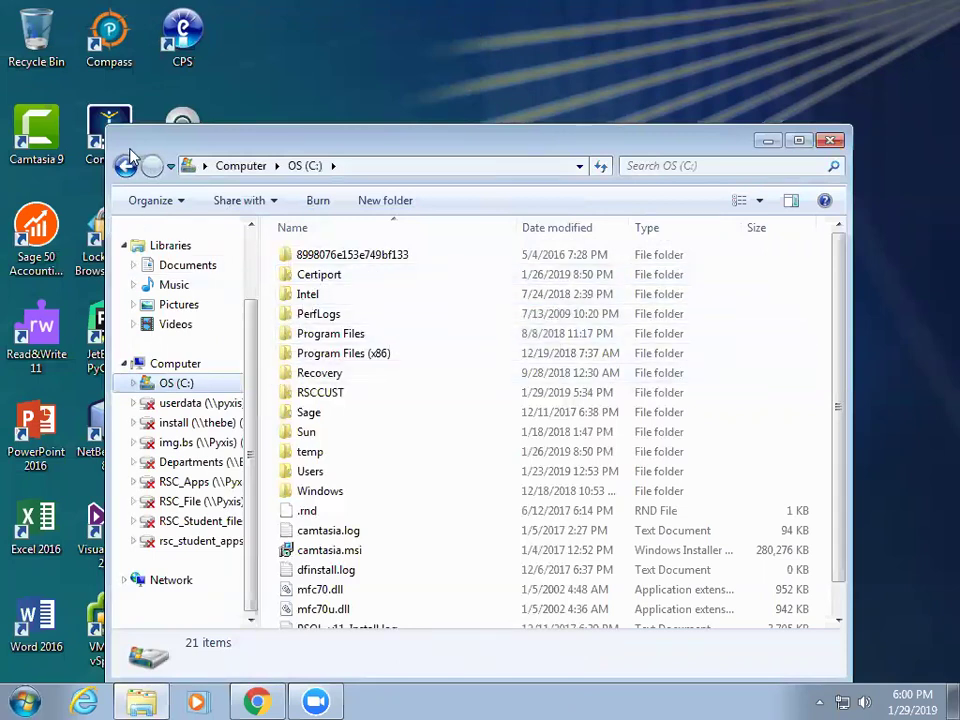
Return to the Forensics folder and run hw32v423.exe as administrator to start the Hex Workshop setup
left_click(125, 166)
right_click(313, 257)
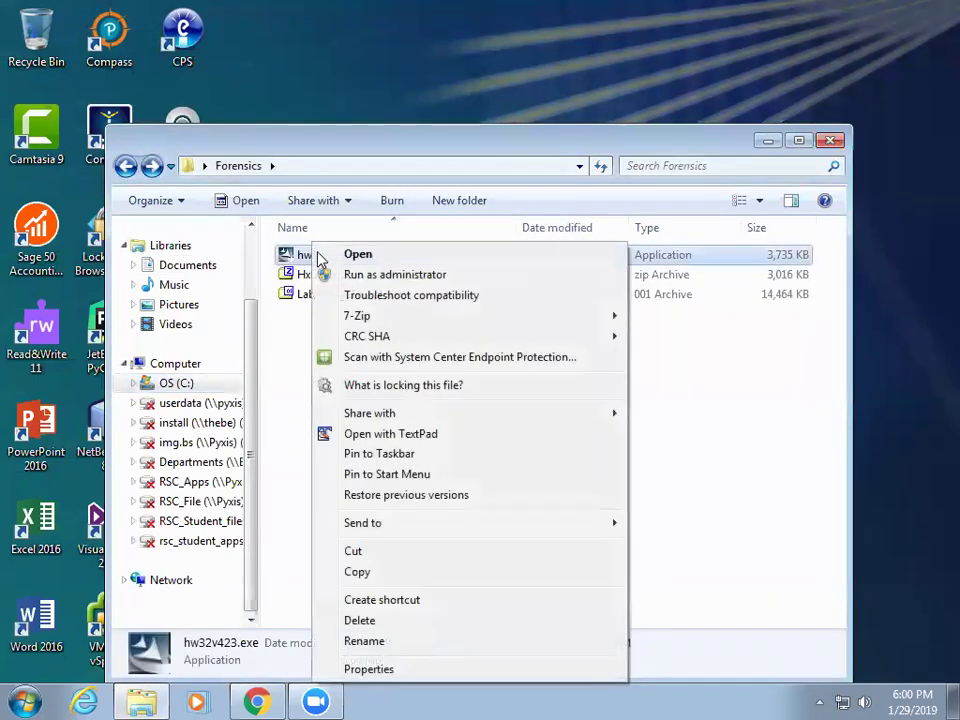
left_click(384, 274)
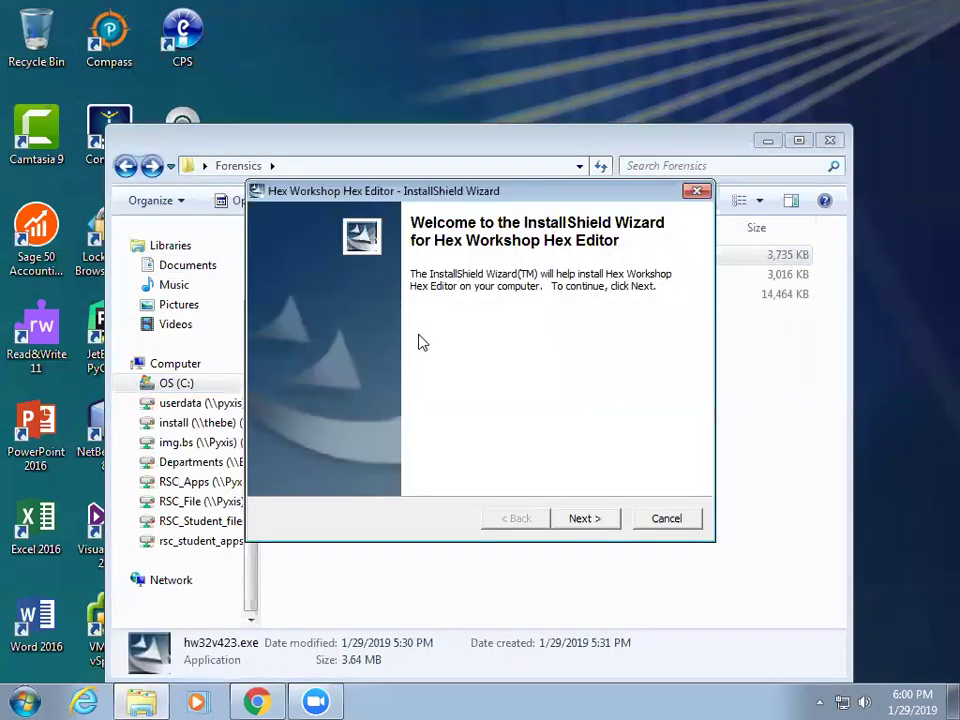
left_click(586, 520)
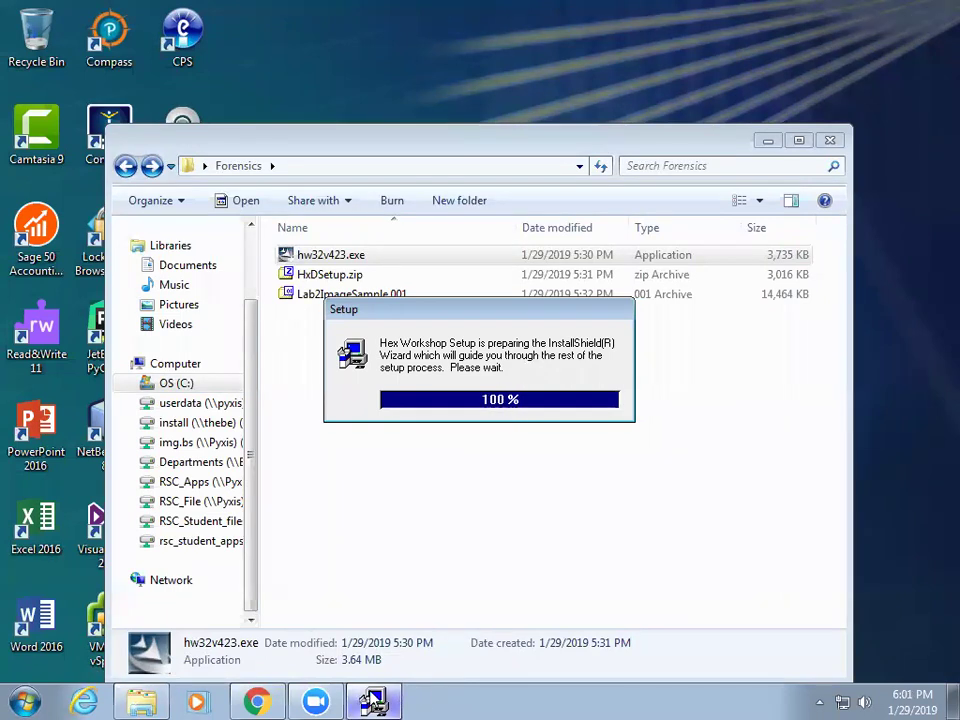
mouse_move(373, 703)
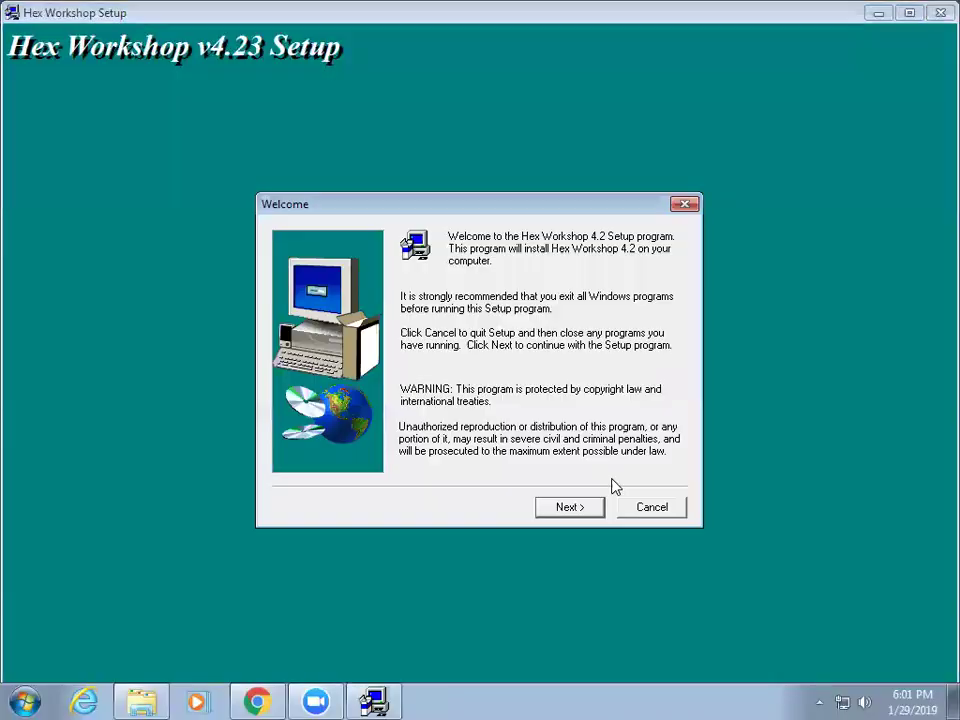
Install Hex Workshop, accepting the license and the program folder Hex Workshop 4.2, and finish by launching it without the Readme
left_click(585, 518)
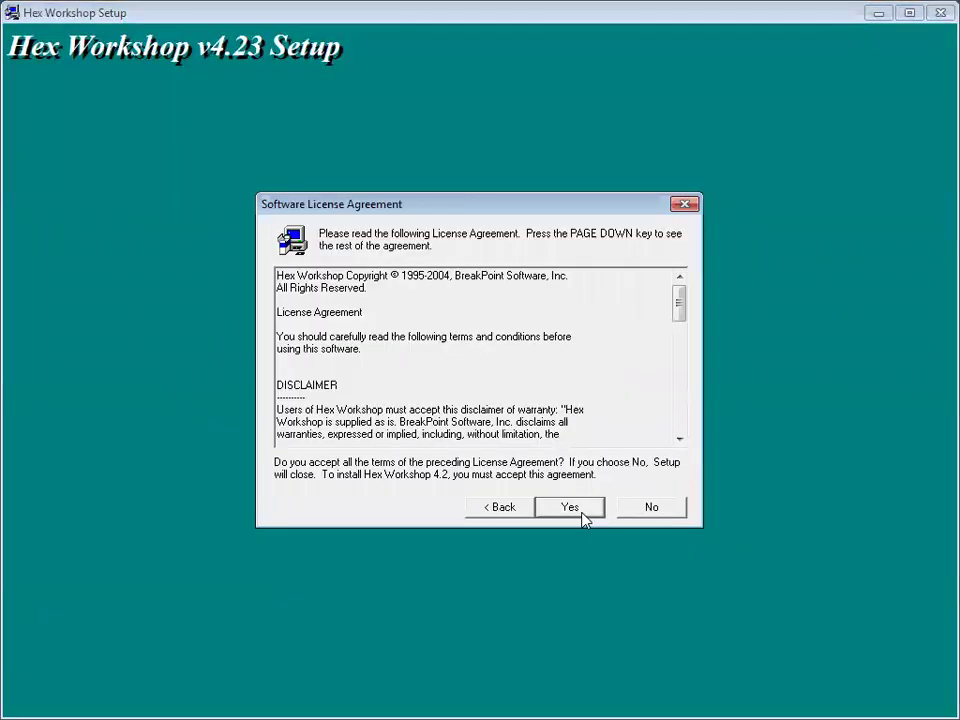
left_click(585, 518)
left_click(567, 507)
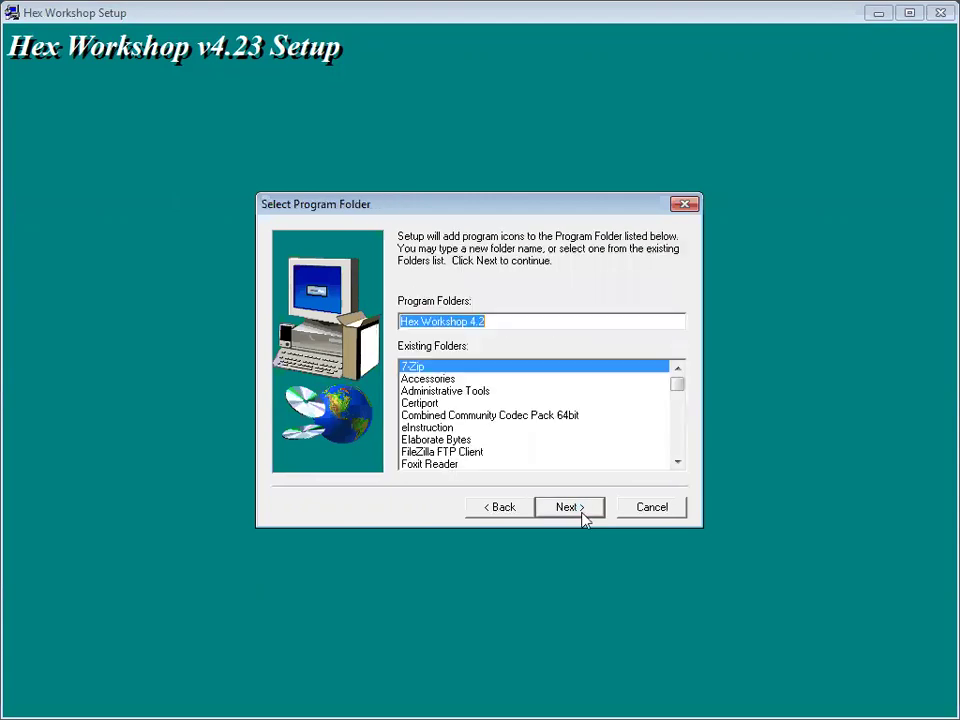
left_click(585, 518)
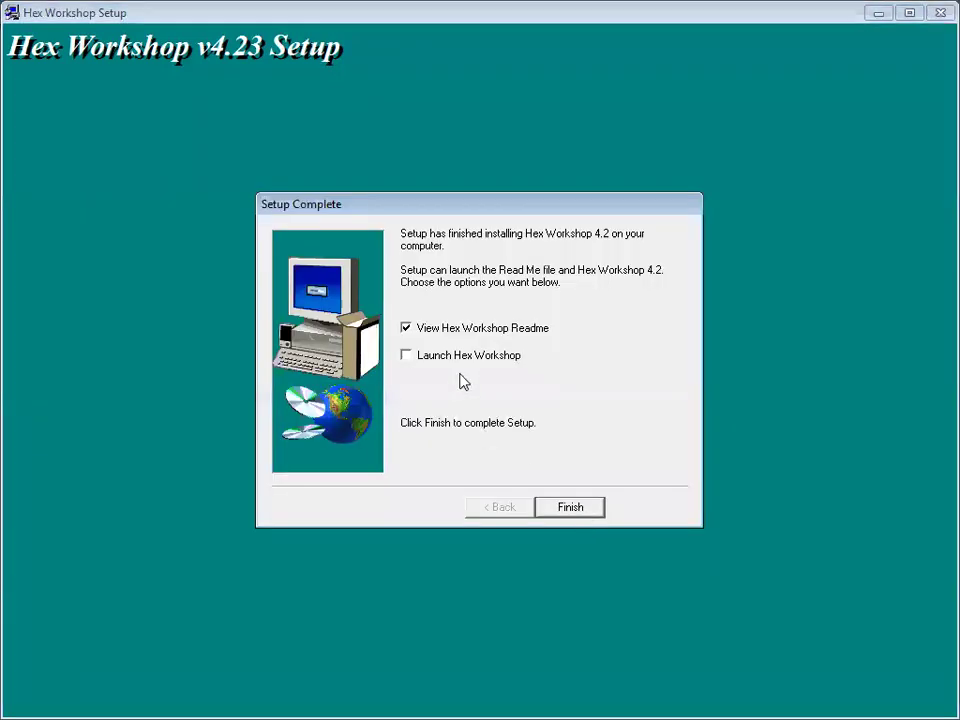
left_click(473, 330)
left_click(465, 357)
left_click(545, 507)
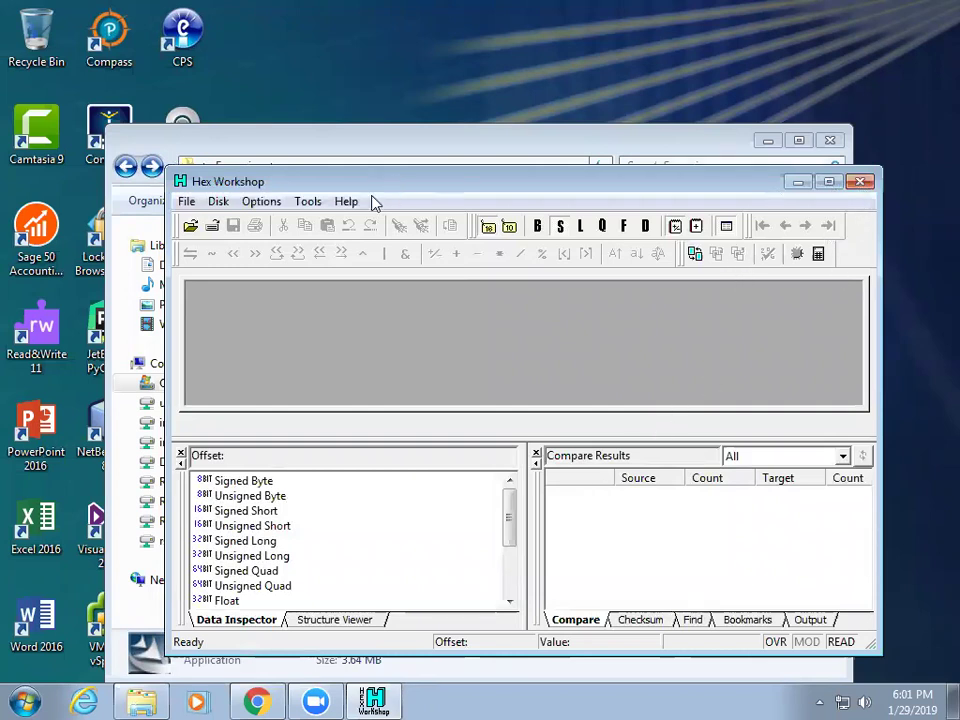
Try to open Lab2ImageSample.001 from the Forensics folder in Hex Workshop, and close the editor
left_click_drag(378, 190, 566, 134)
left_click_drag(303, 296, 306, 330)
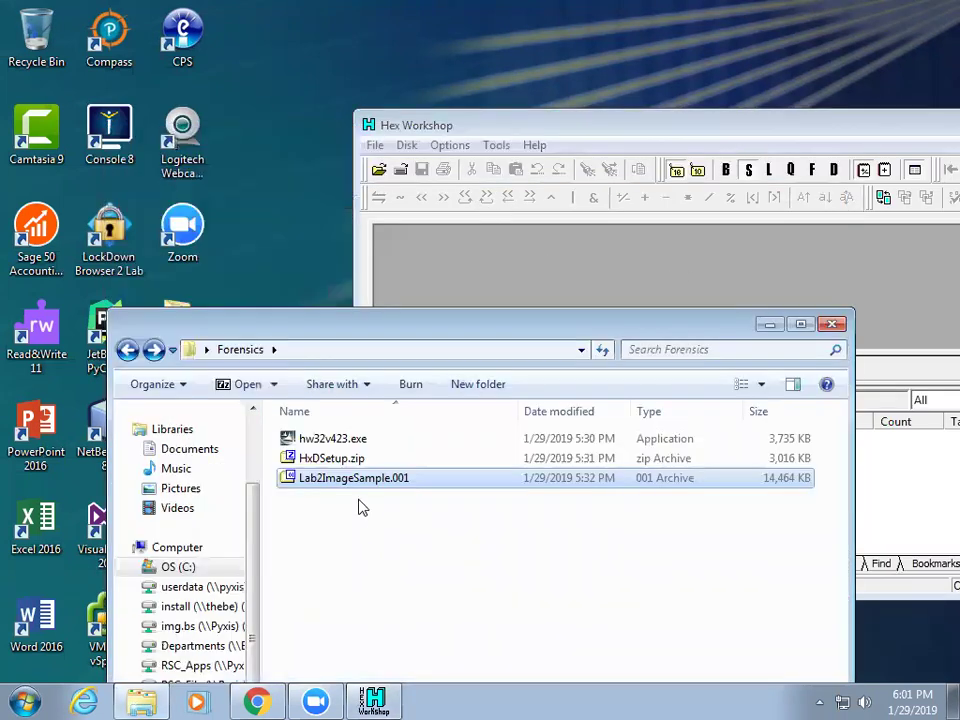
left_click_drag(340, 488, 577, 287)
left_click(576, 133)
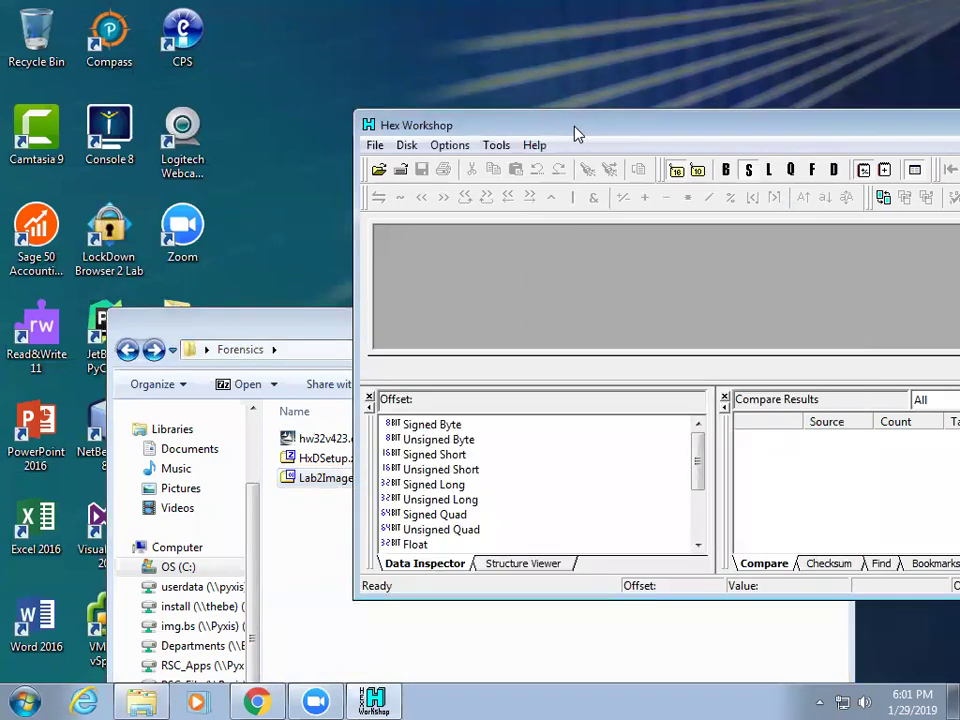
left_click_drag(576, 133, 399, 143)
left_click_drag(484, 146, 456, 324)
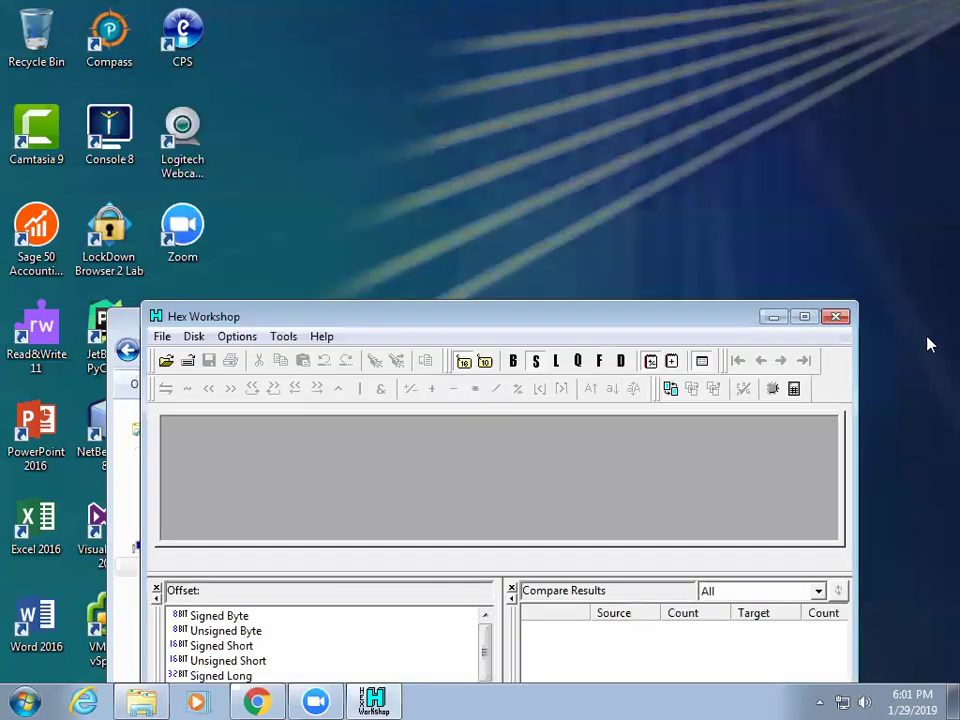
left_click(838, 317)
right_click(387, 494)
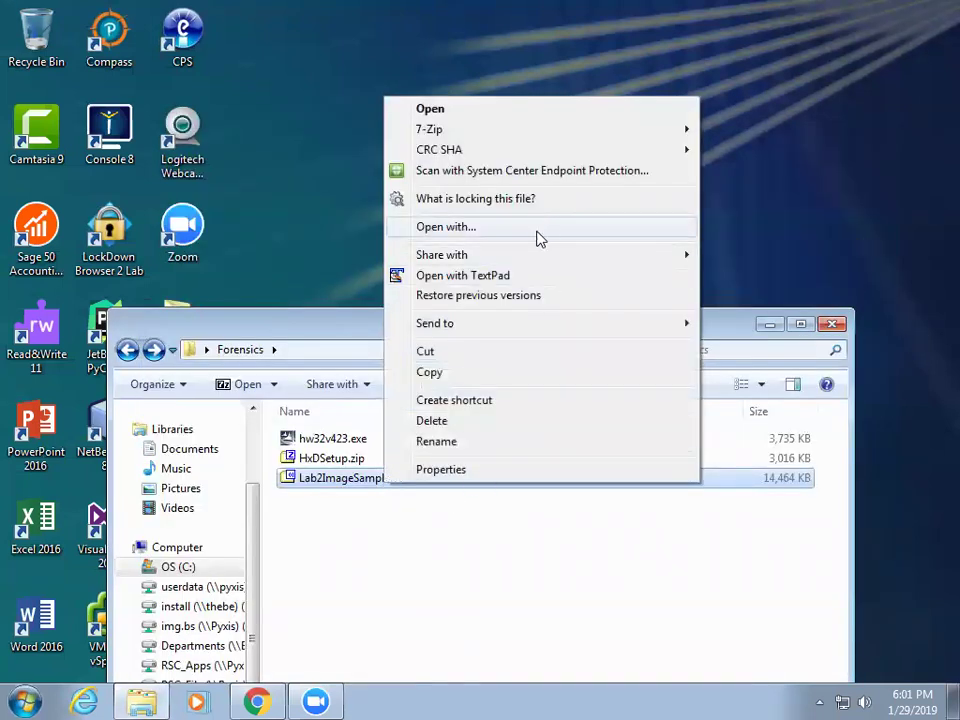
Find Hex Workshop by searching the installed programs for "hex" and launch it
left_click(40, 700)
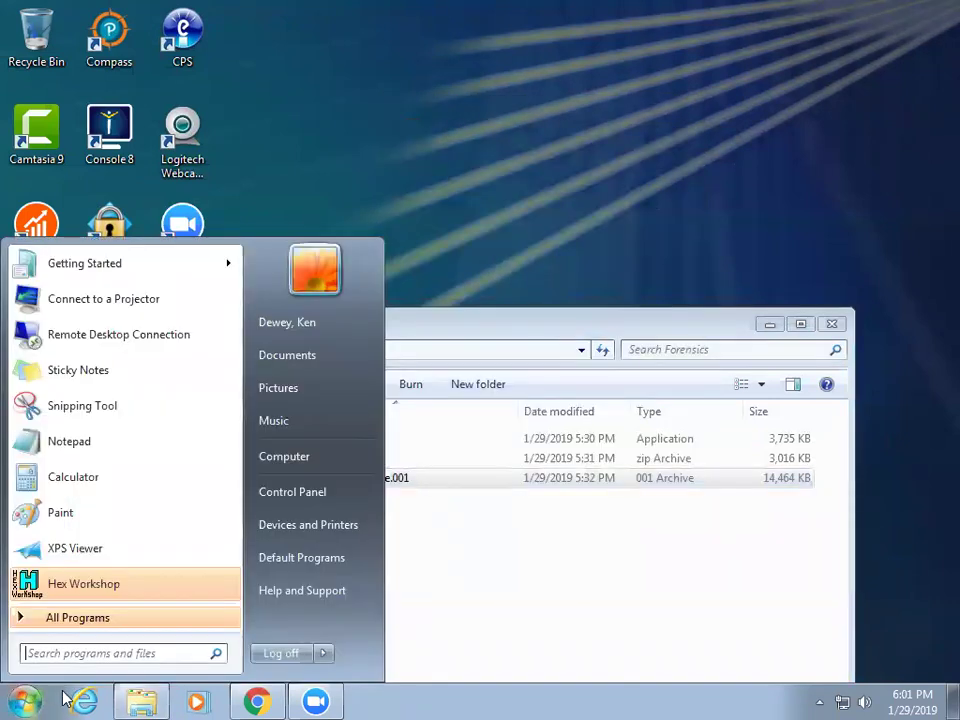
type("win")
type("hex")
key("BackSpace")
key("BackSpace")
key("BackSpace")
key("BackSpace")
key("BackSpace")
key("BackSpace")
type("hex")
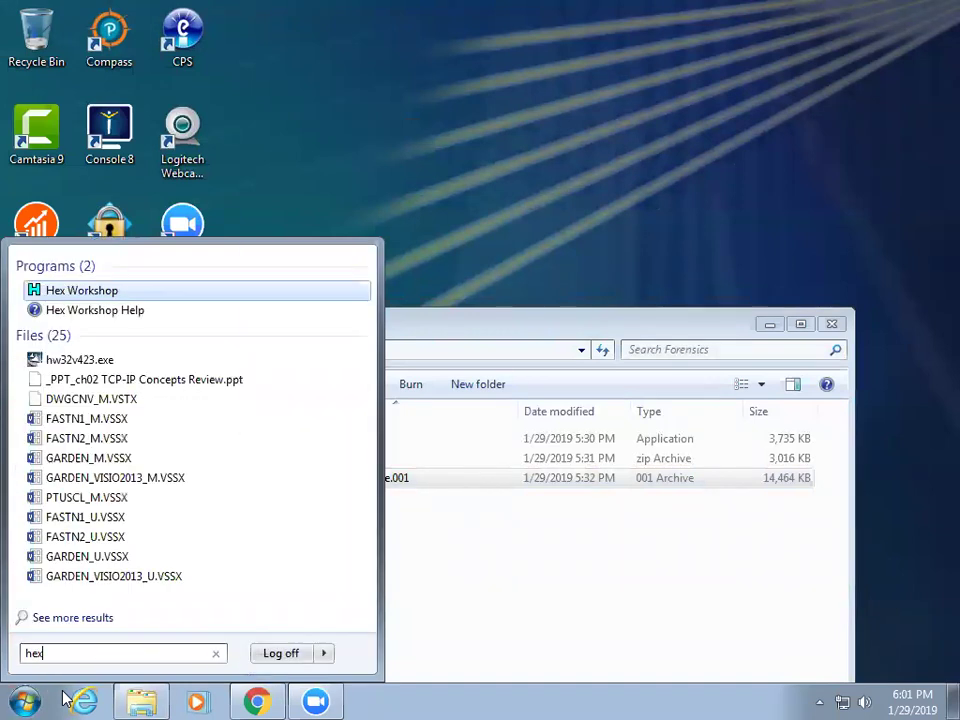
left_click(80, 292)
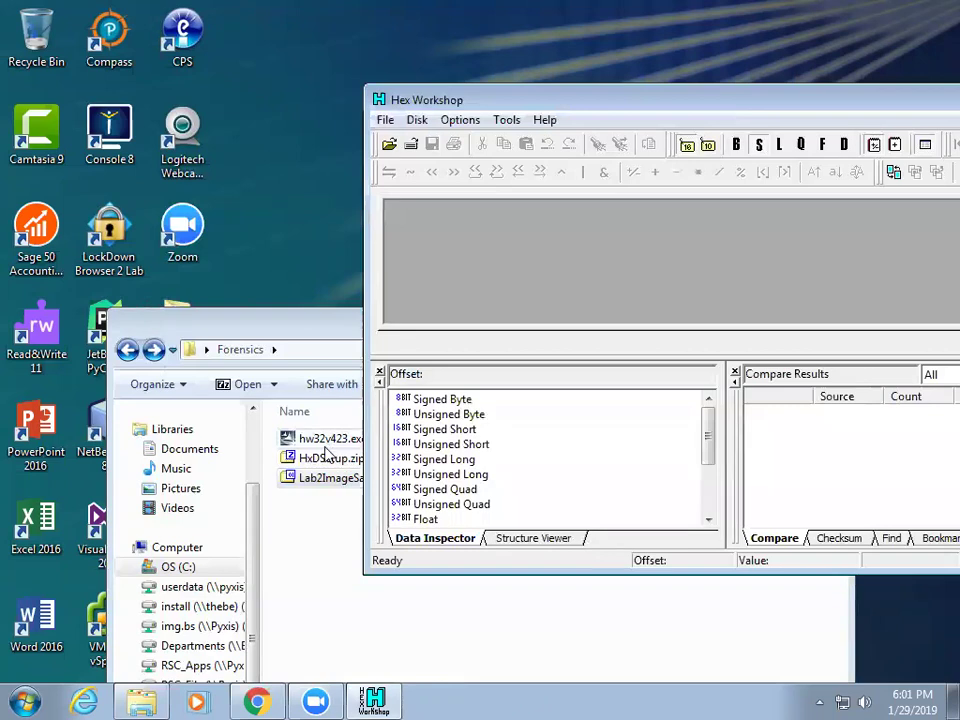
Load Lab2ImageSample.001 from the Forensics folder into Hex Workshop and inspect the first rows around the FAT12 text
left_click_drag(322, 480, 643, 270)
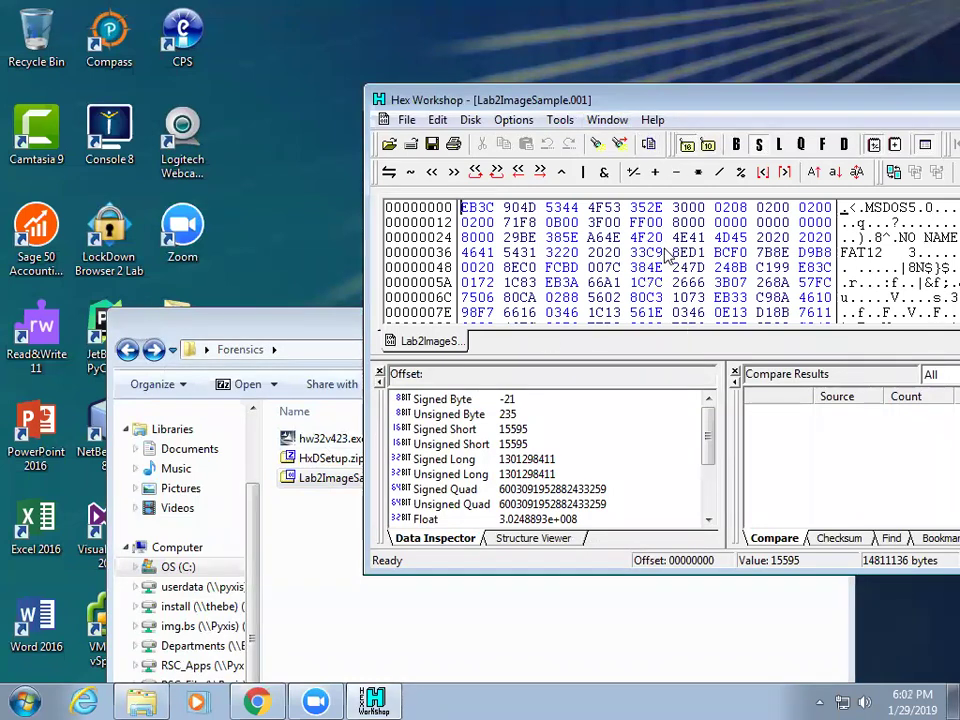
left_click_drag(631, 108, 407, 161)
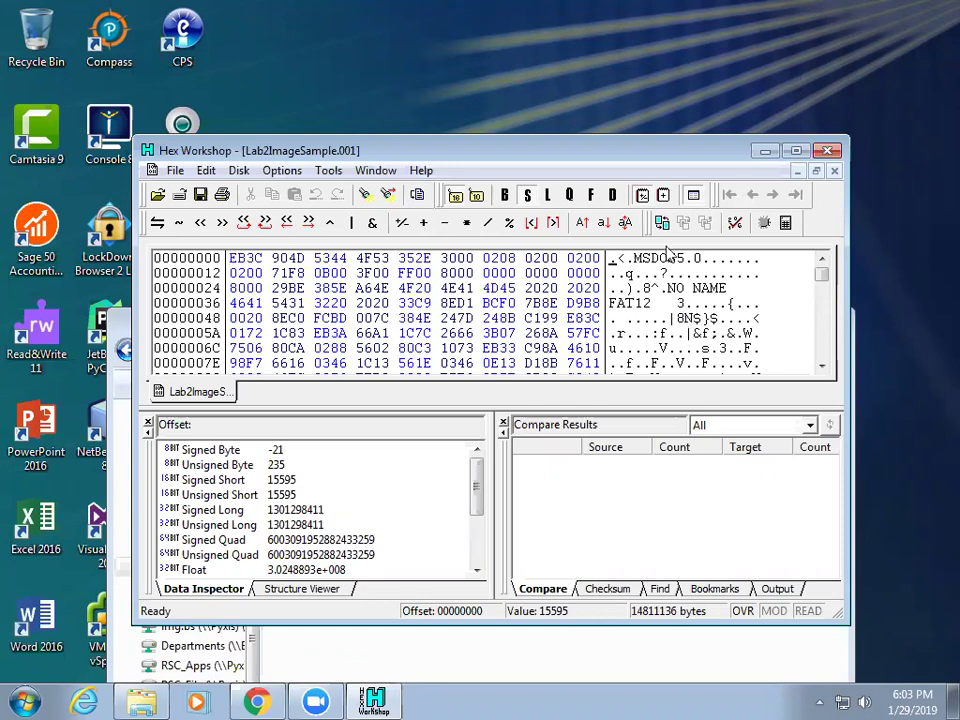
left_click_drag(345, 150, 343, 81)
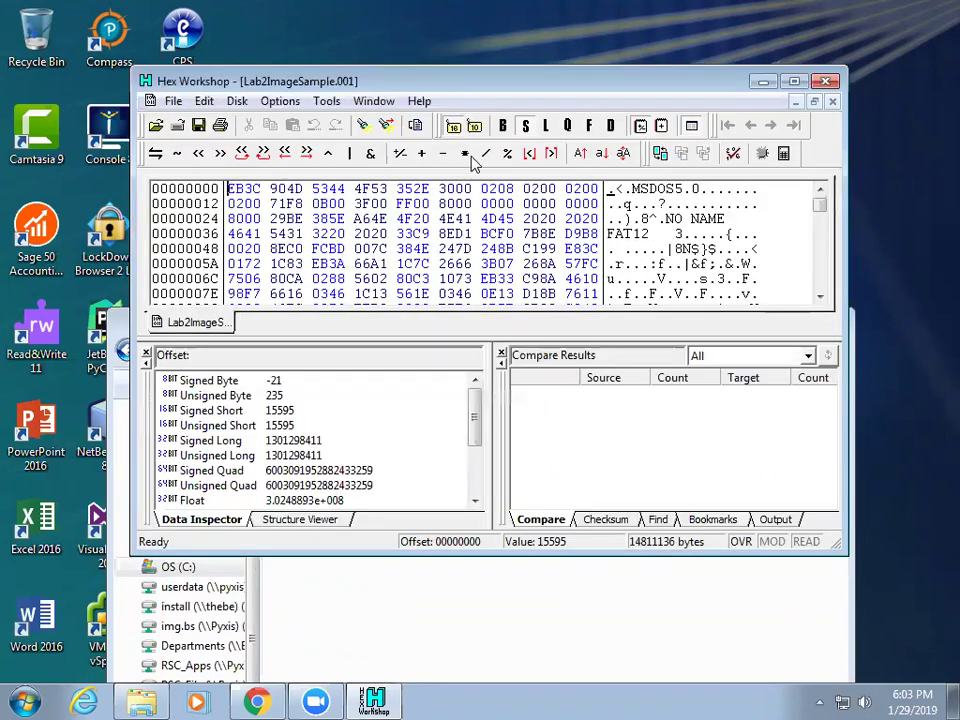
left_click(638, 238)
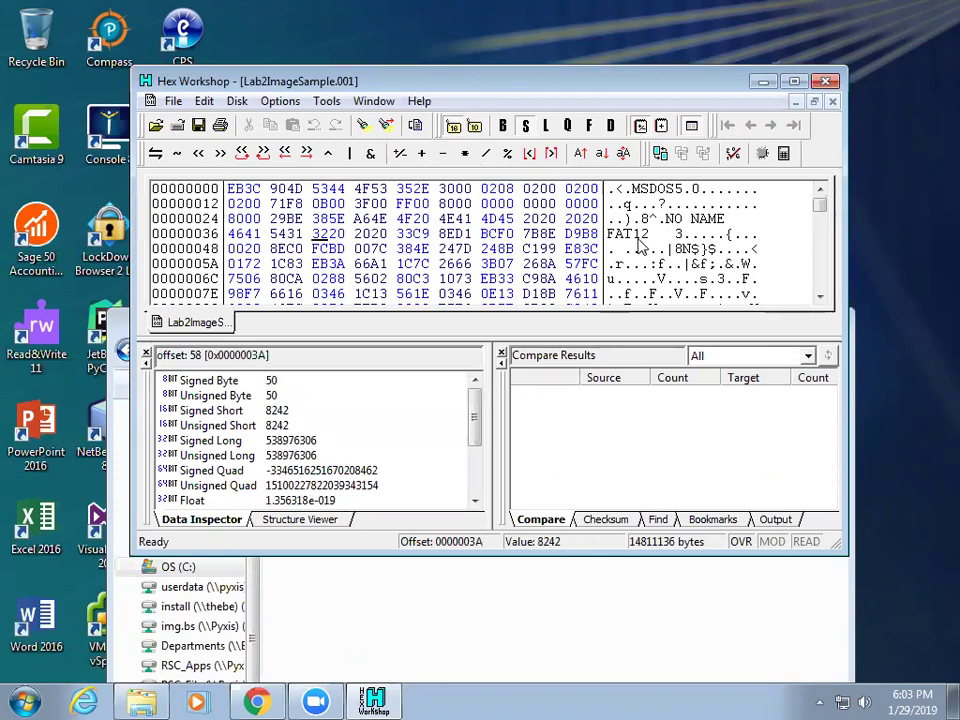
scroll(640, 248, "down", 3)
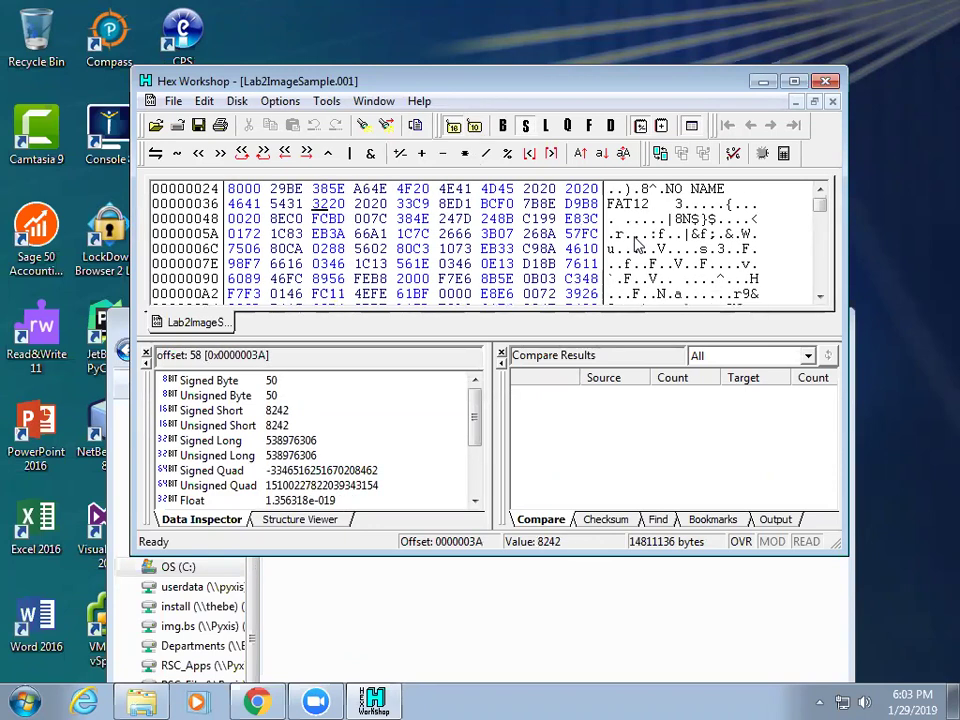
scroll(638, 250, "up", 3)
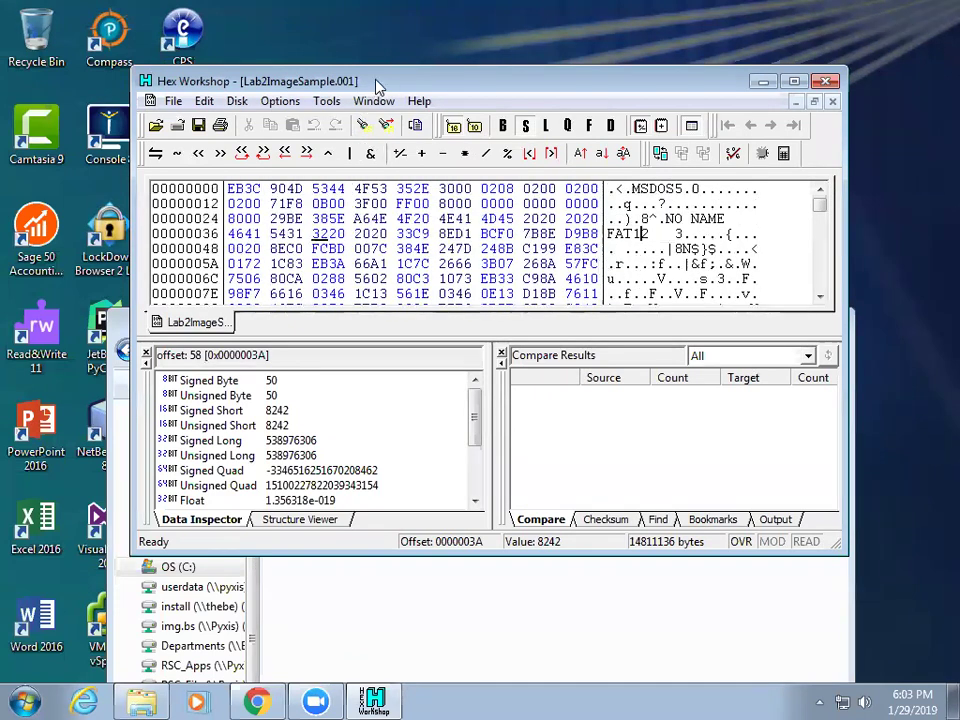
left_click_drag(377, 85, 454, 94)
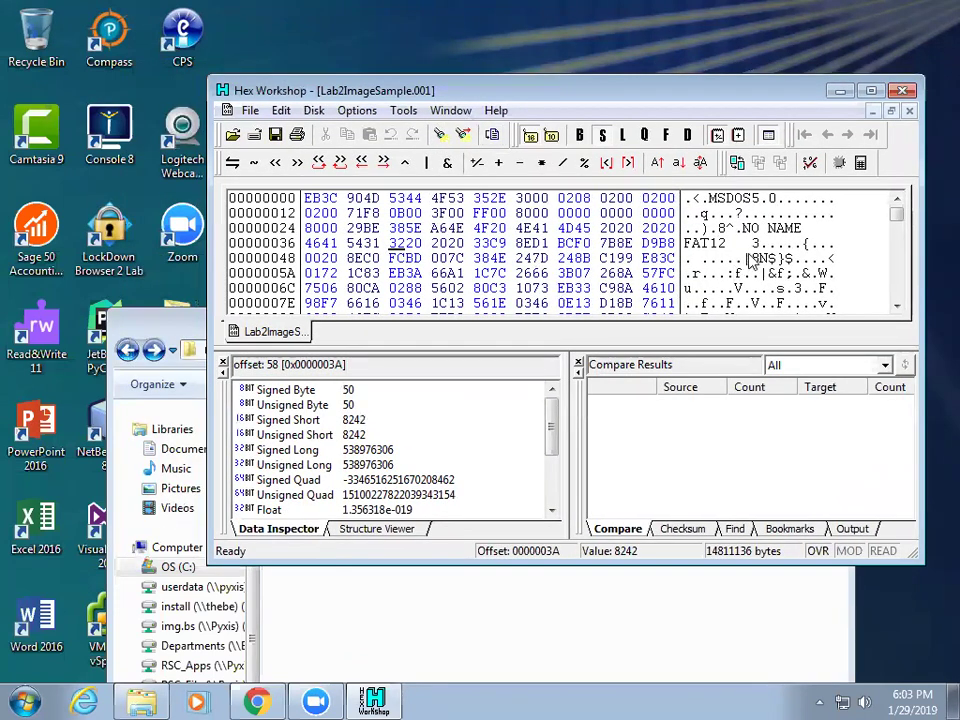
left_click(750, 260)
Switch to Chrome and search the web for "gary kessler file signature" in place of the MD5 hash generator page
left_click(141, 702)
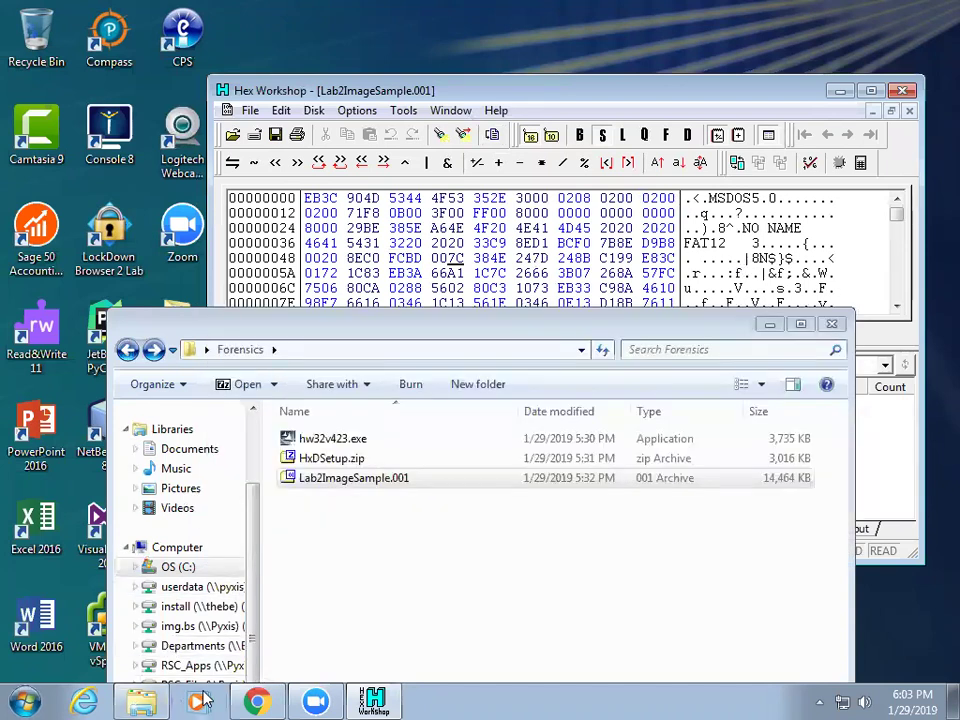
left_click(266, 700)
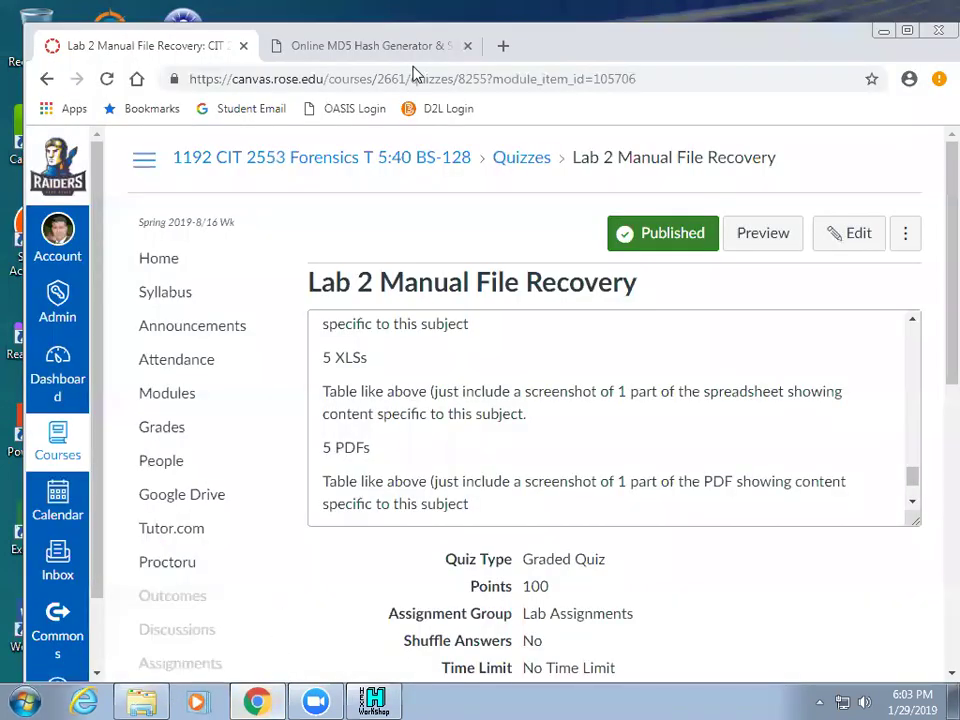
left_click(318, 46)
left_click(313, 80)
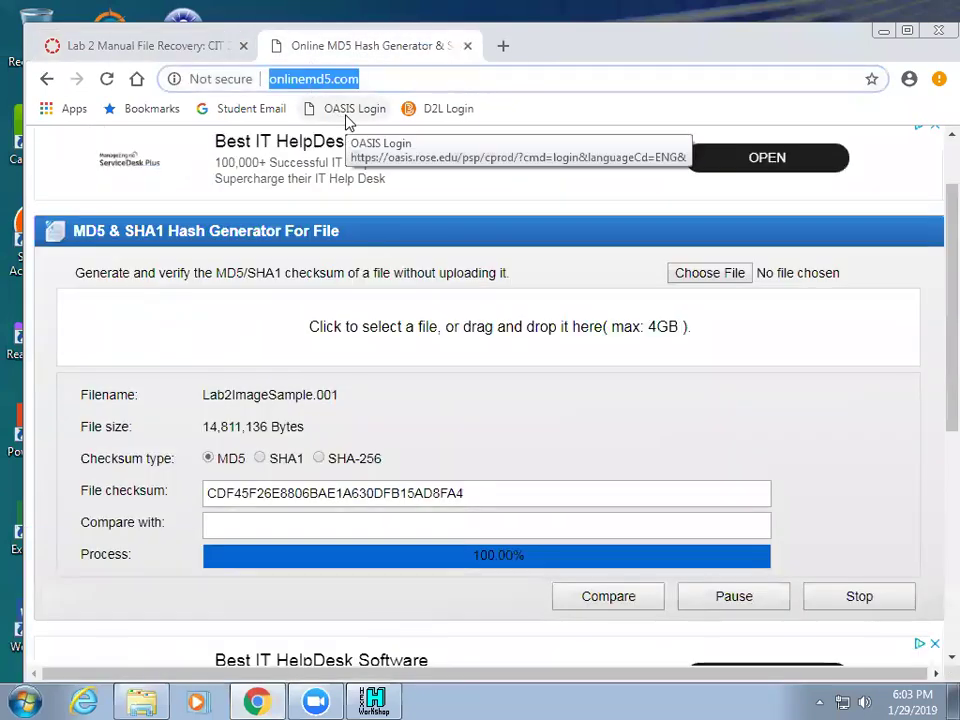
type("gary ie")
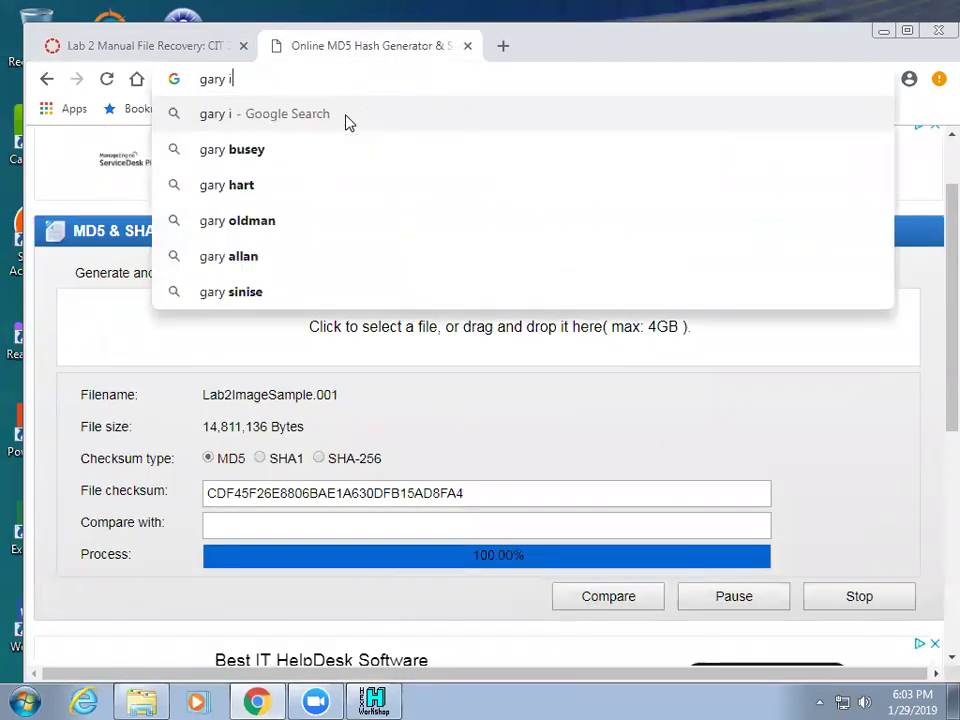
key("BackSpace")
key("BackSpace")
type("kell")
key("BackSpace")
key("BackSpace")
type("ssler f")
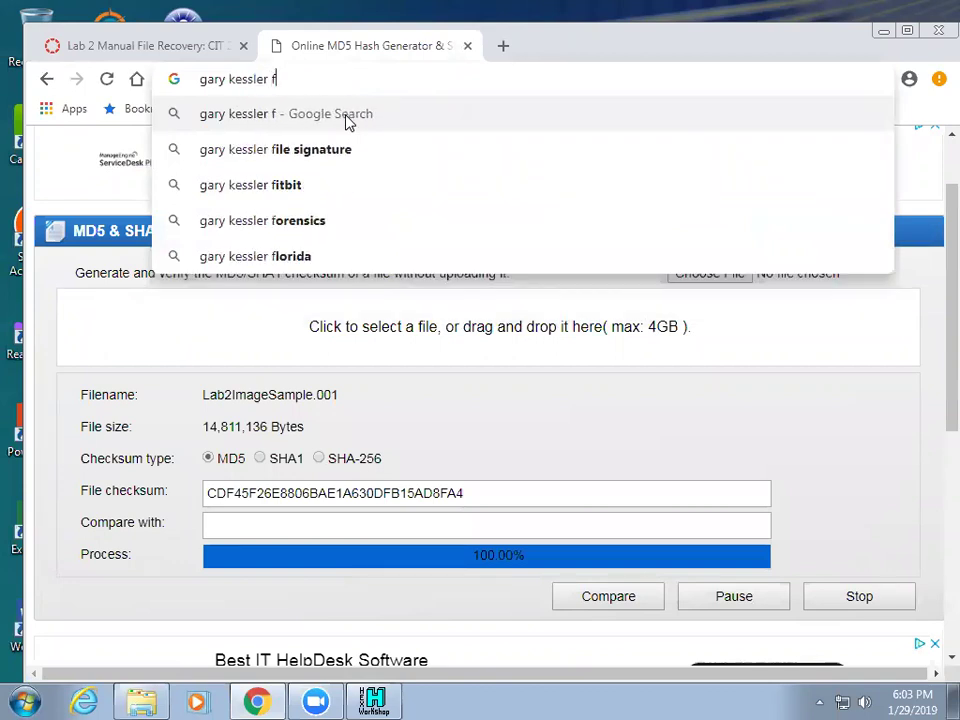
key("Down")
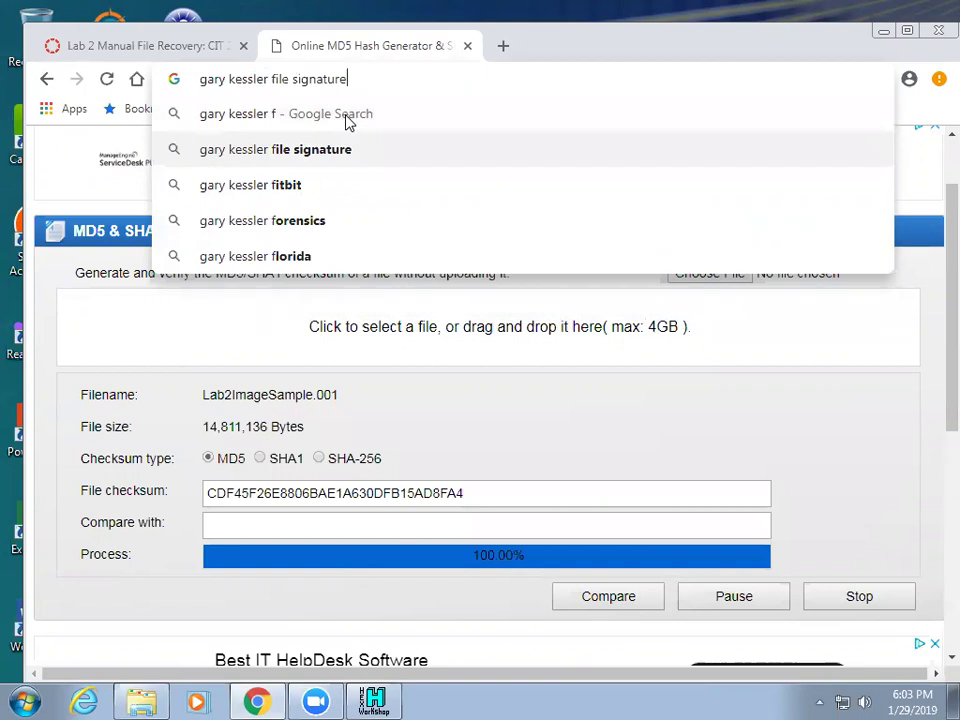
key("Return")
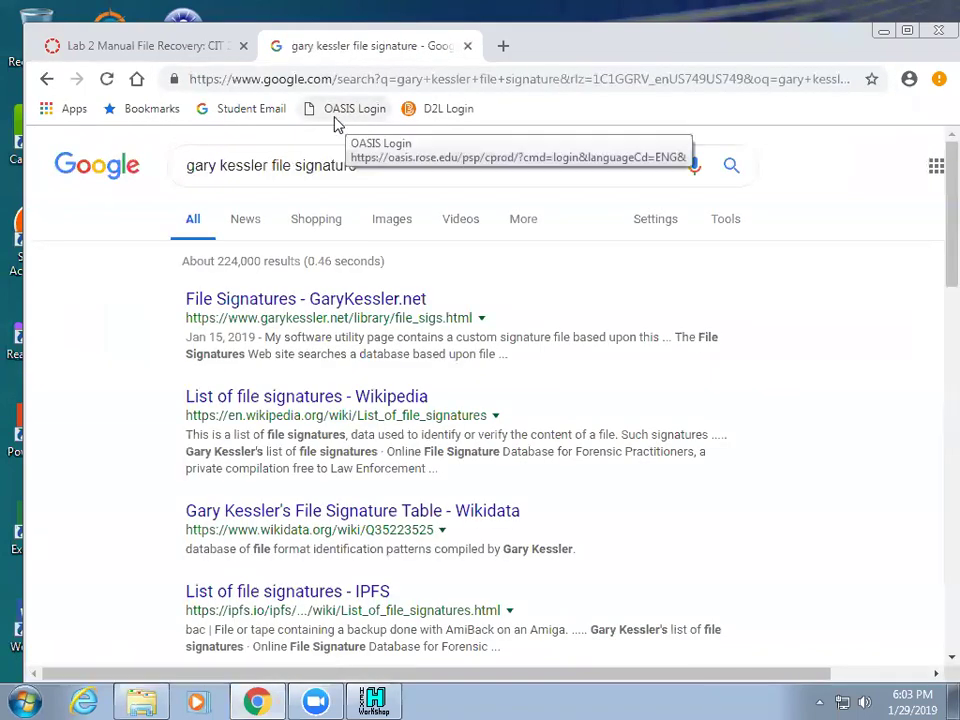
Open the File Signatures page on garykessler.net and look through the table to the signatures starting with 4D
left_click(369, 300)
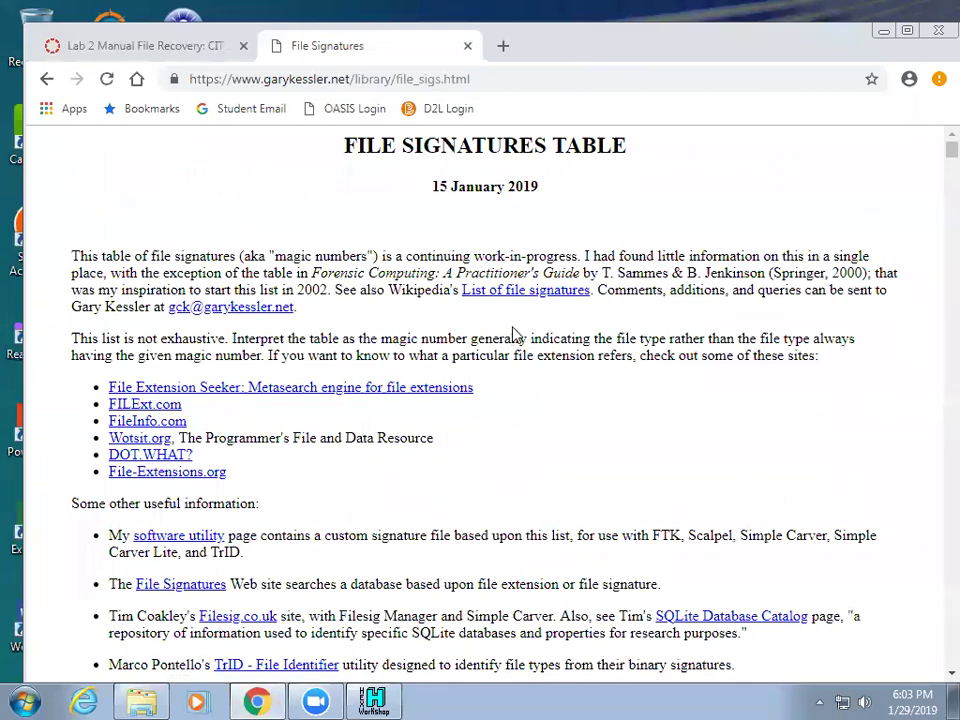
scroll(513, 333, "down", 20)
scroll(540, 388, "down", 20)
scroll(540, 388, "down", 20)
scroll(547, 398, "down", 20)
scroll(572, 398, "down", 20)
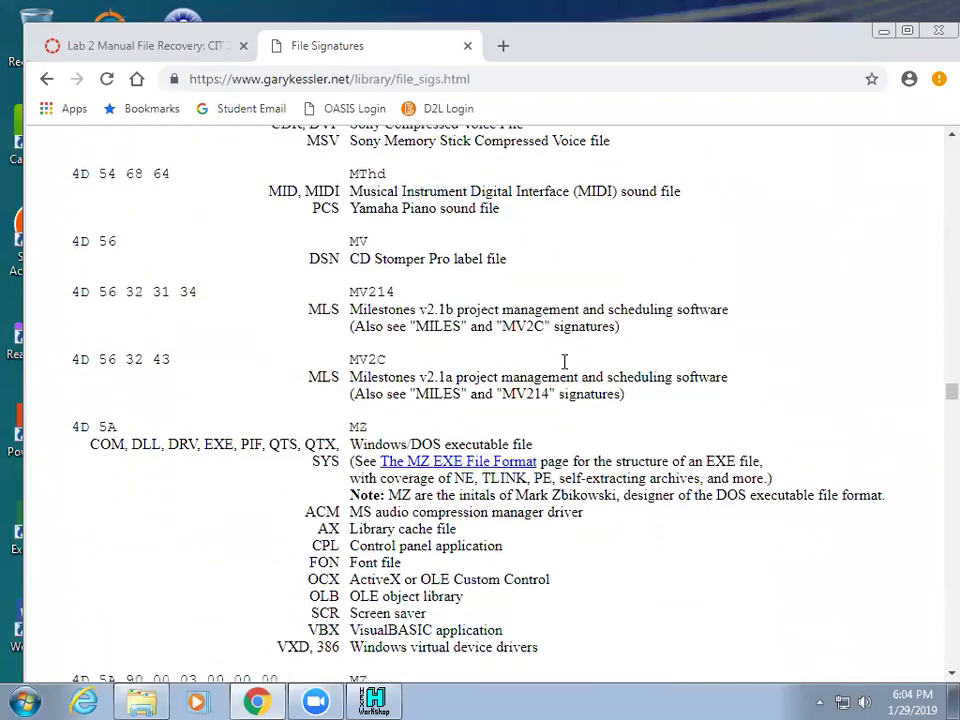
scroll(570, 395, "down", 10)
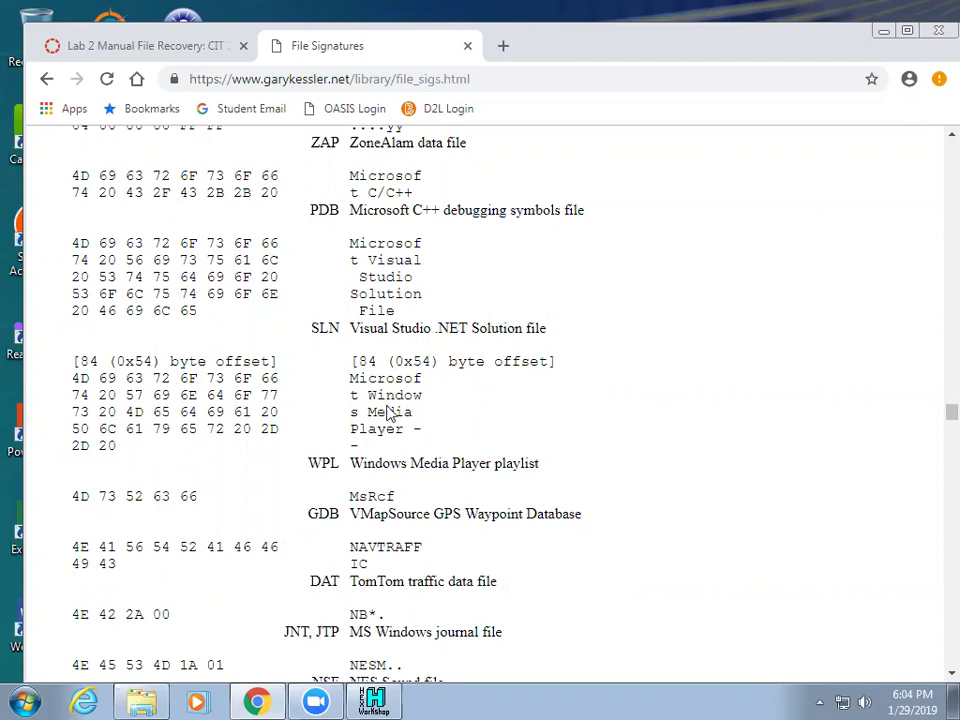
Go to google.com in a new browser tab and search for dog.jpg
left_click(503, 47)
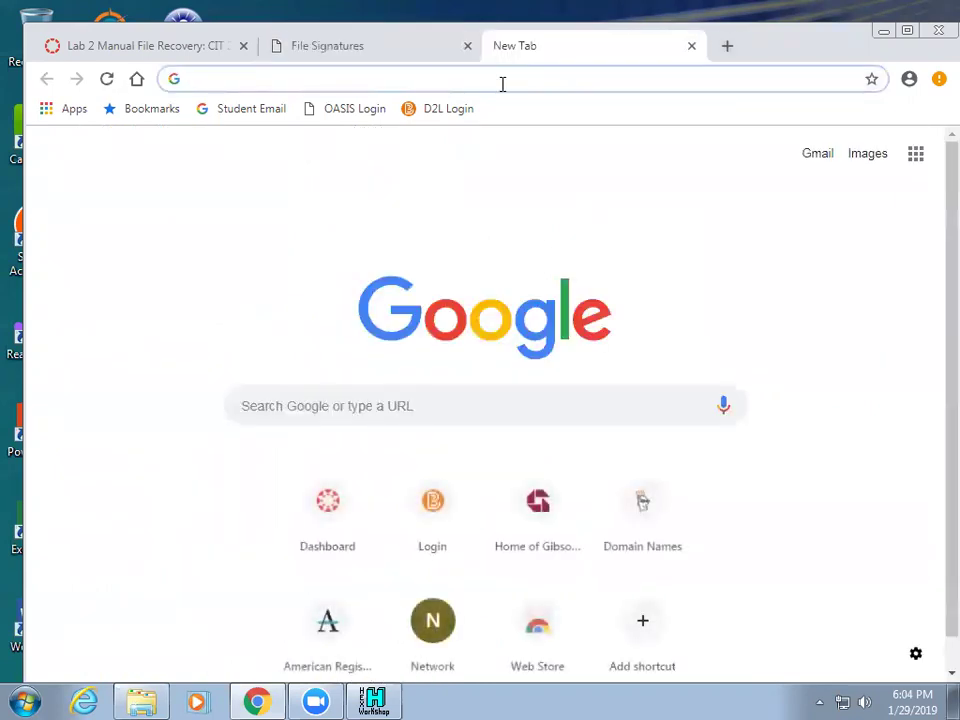
type("goog")
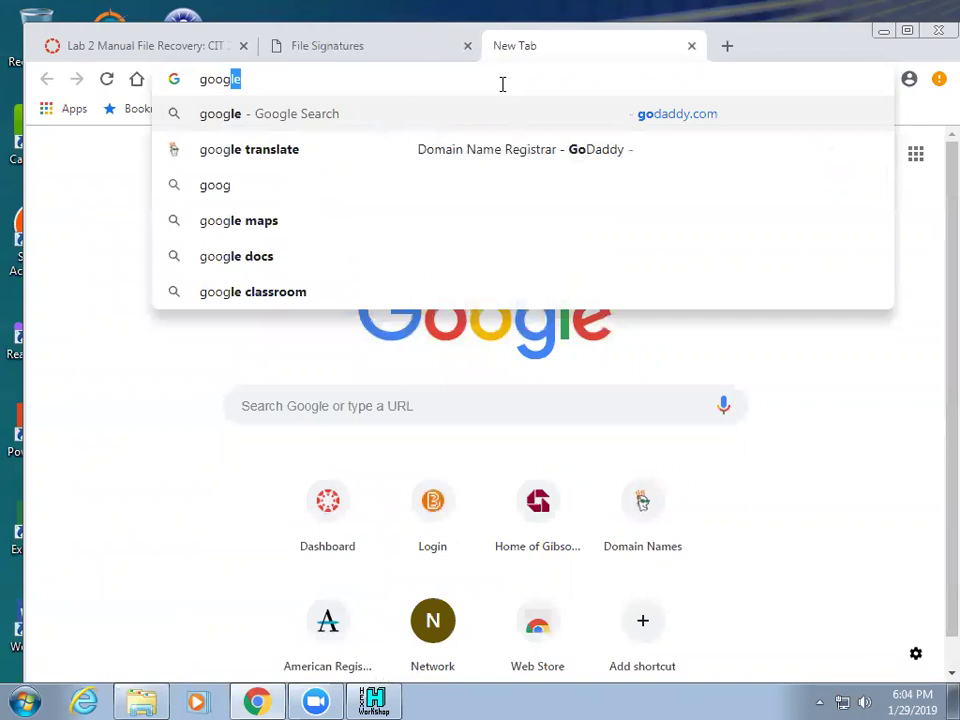
type("le.com")
key("Return")
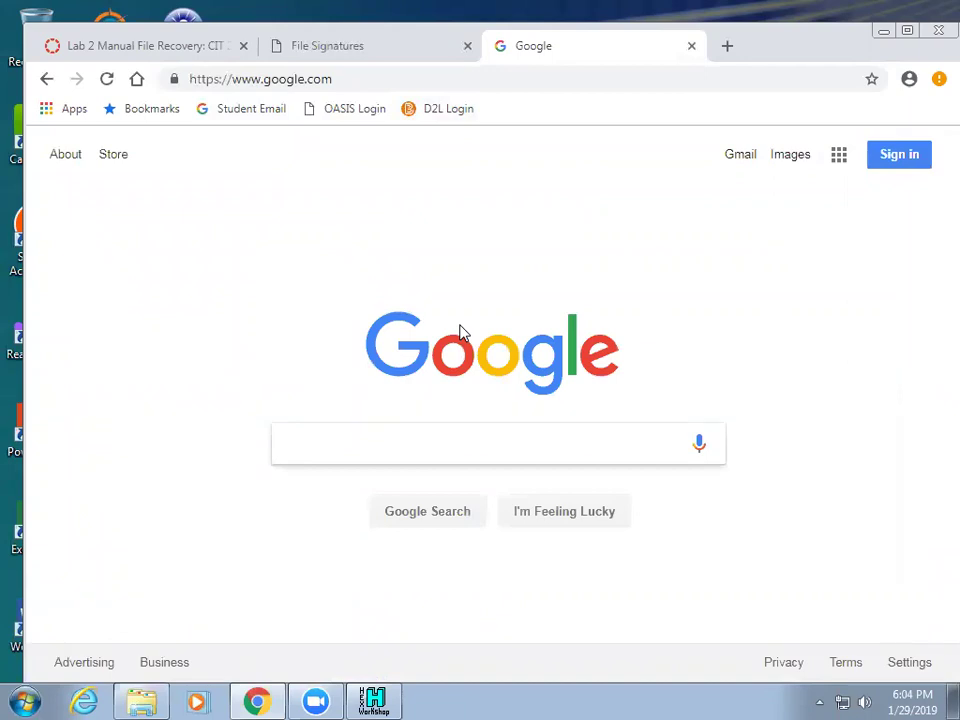
type("dog.jpg")
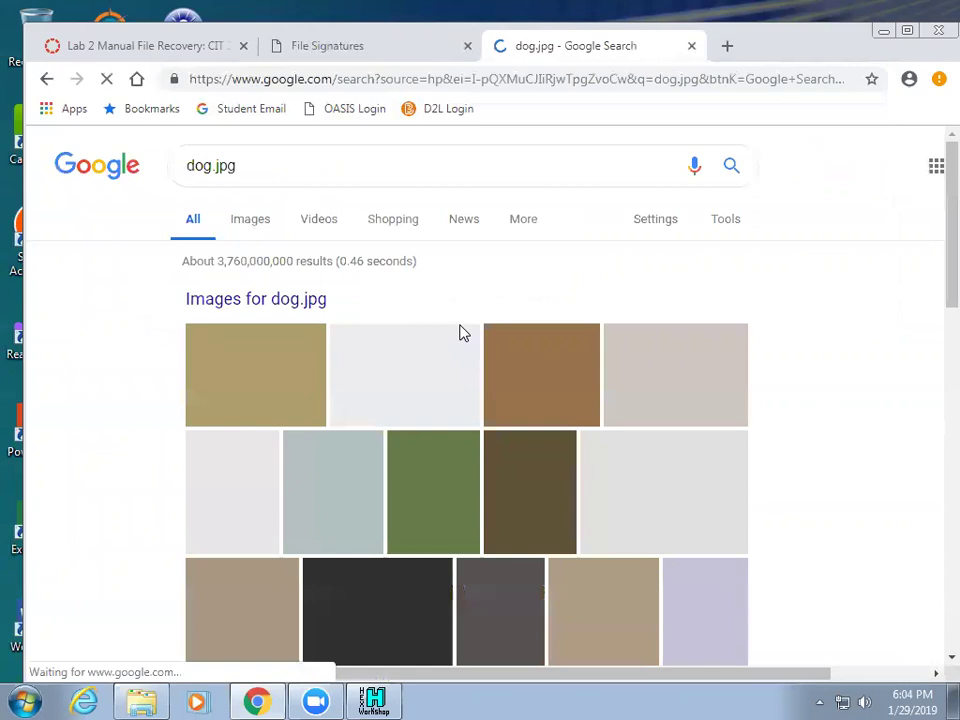
scroll(590, 430, "down", 2)
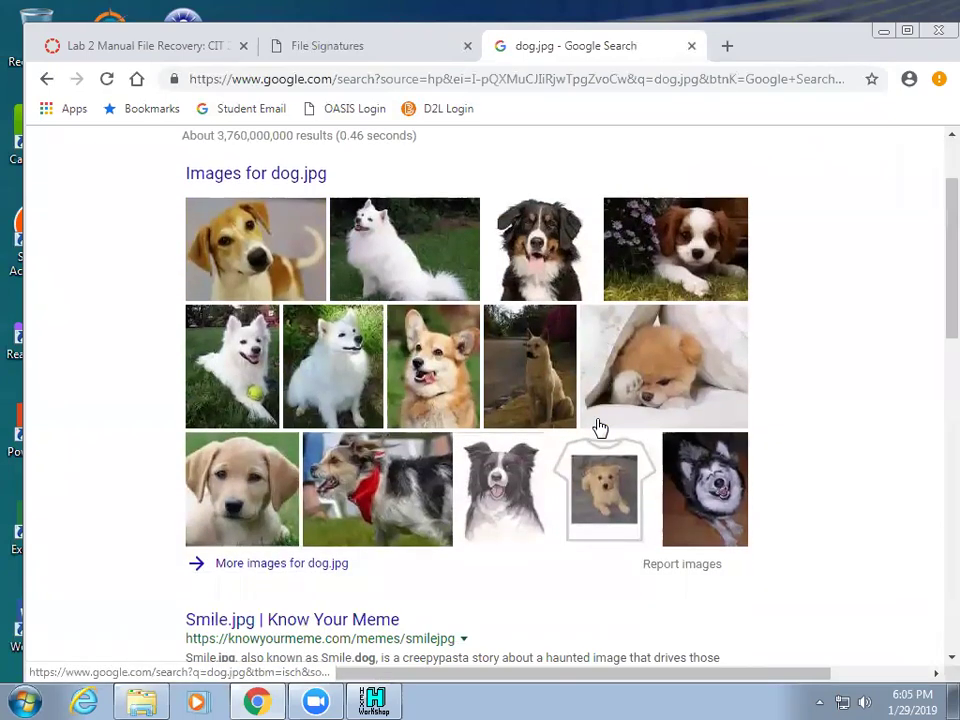
scroll(597, 428, "up", 1)
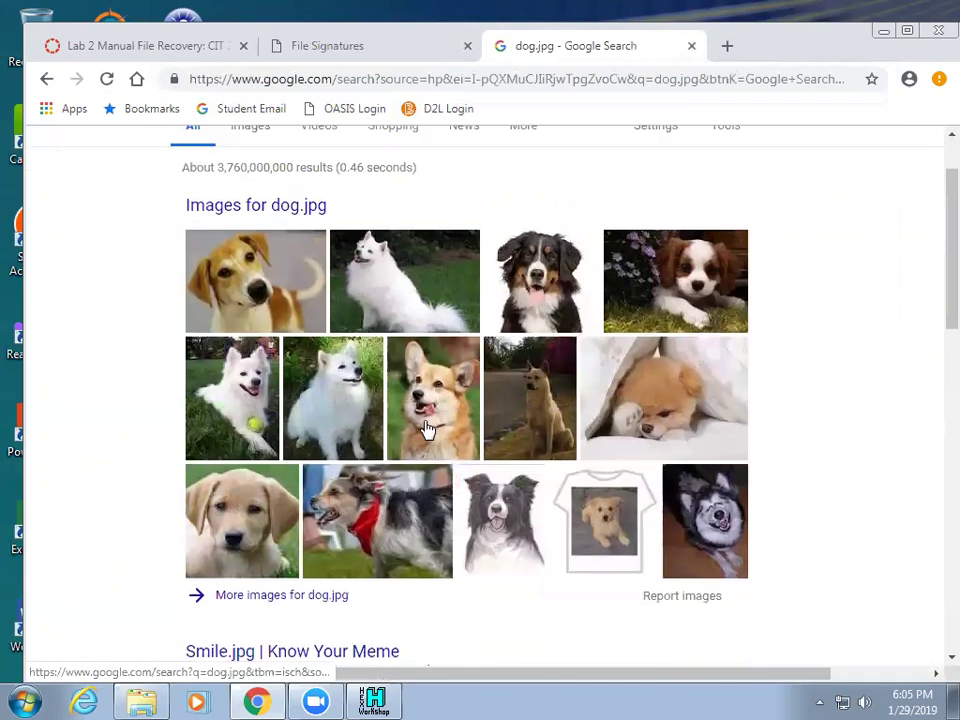
Save the picture of the puppy under the blanket as Boo_the_dog.jpg in the desktop's Forensics folder
left_click(665, 403)
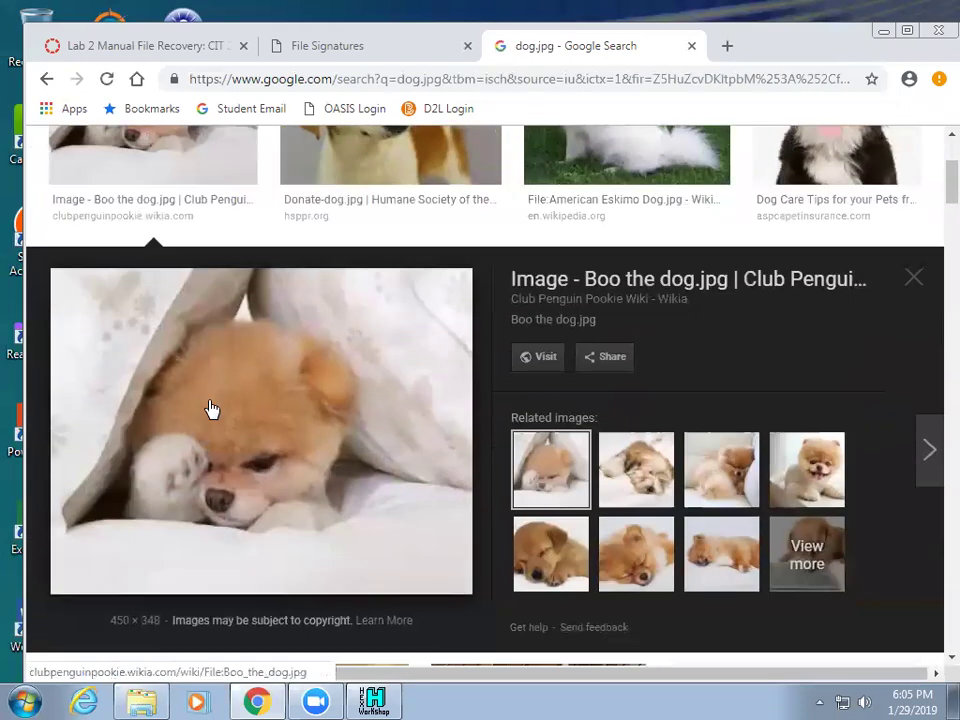
right_click(233, 406)
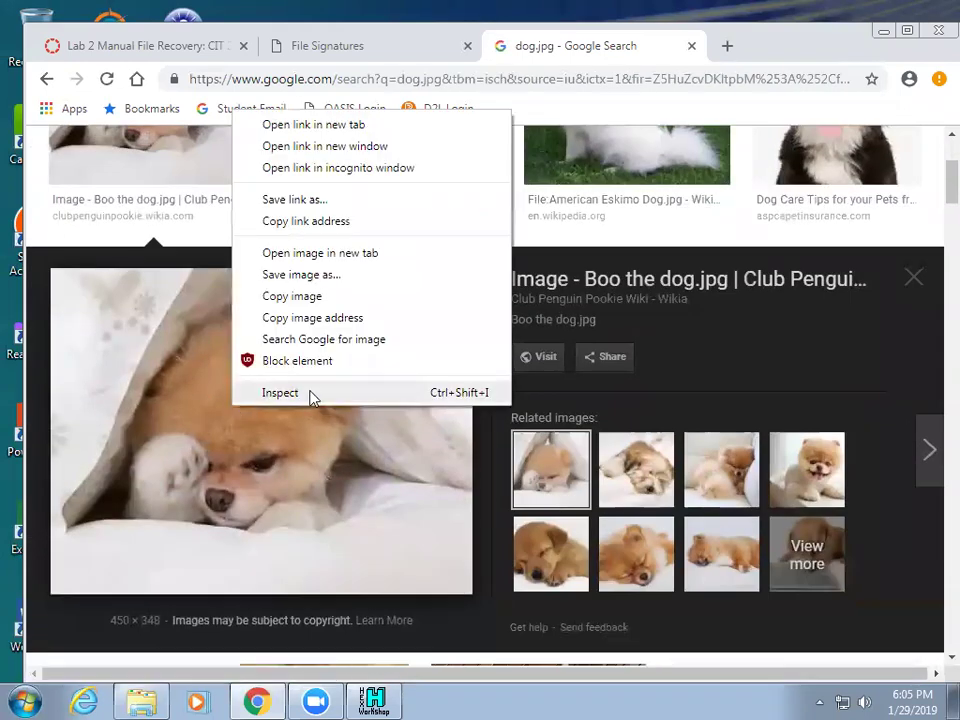
left_click(354, 284)
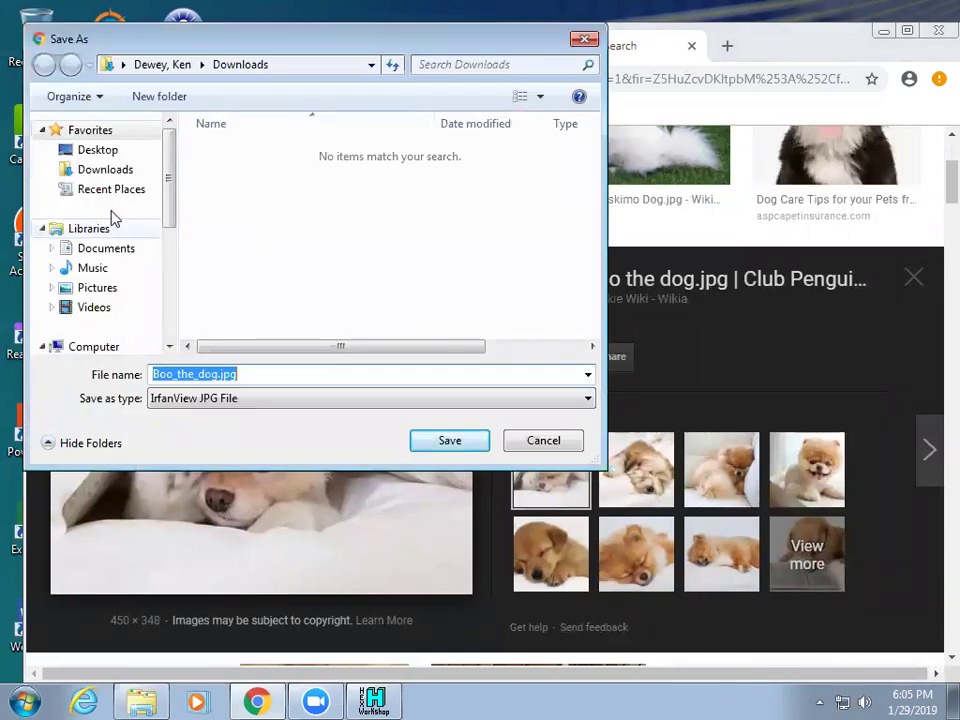
left_click(99, 153)
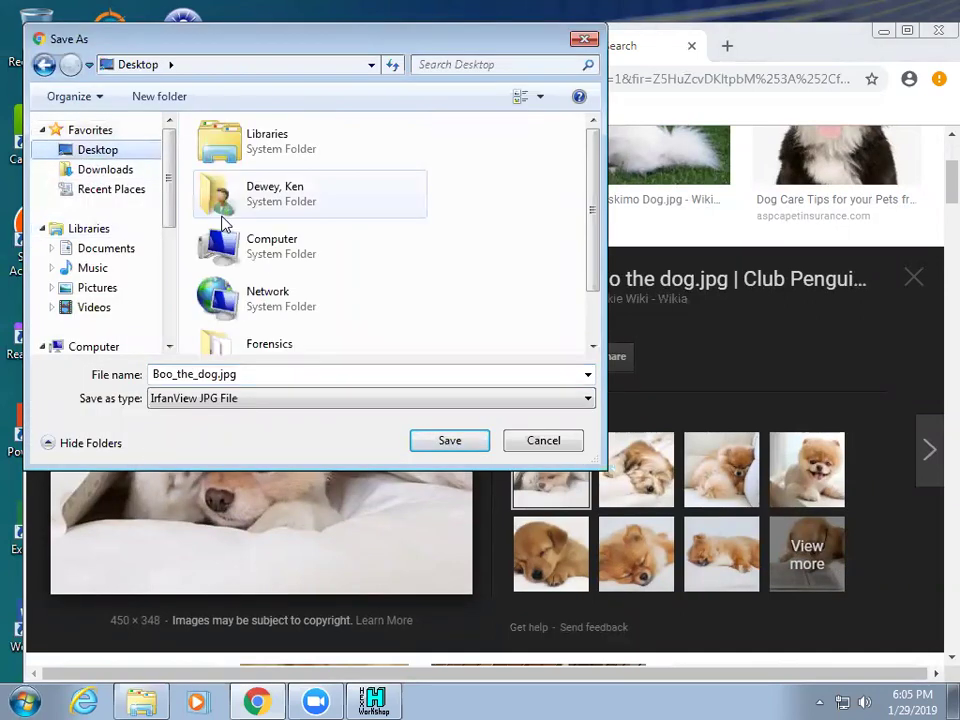
double_click(284, 343)
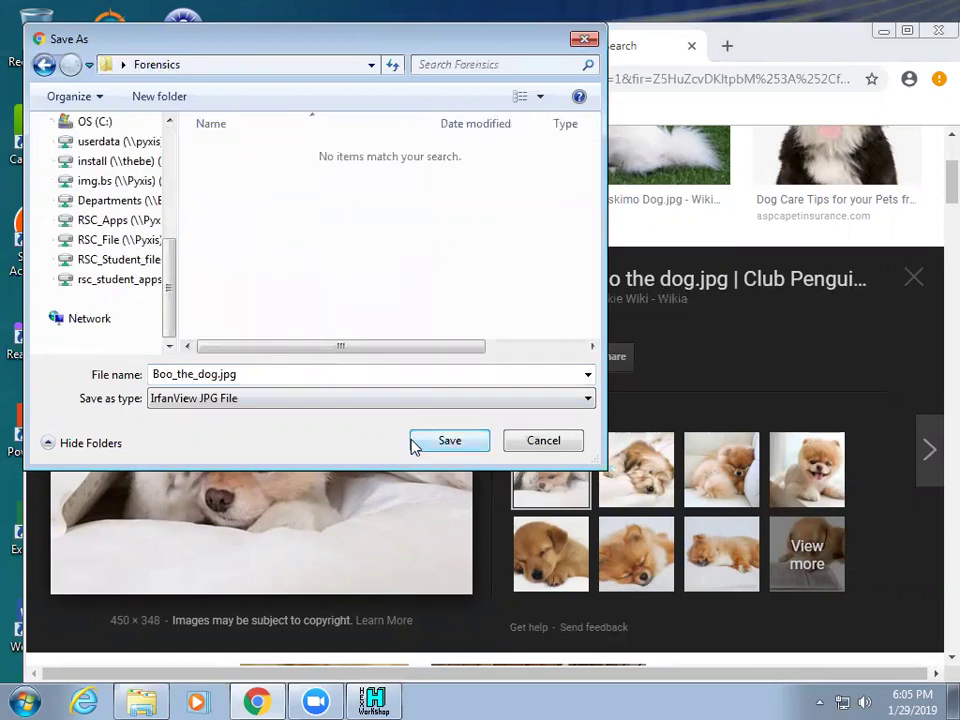
left_click(446, 442)
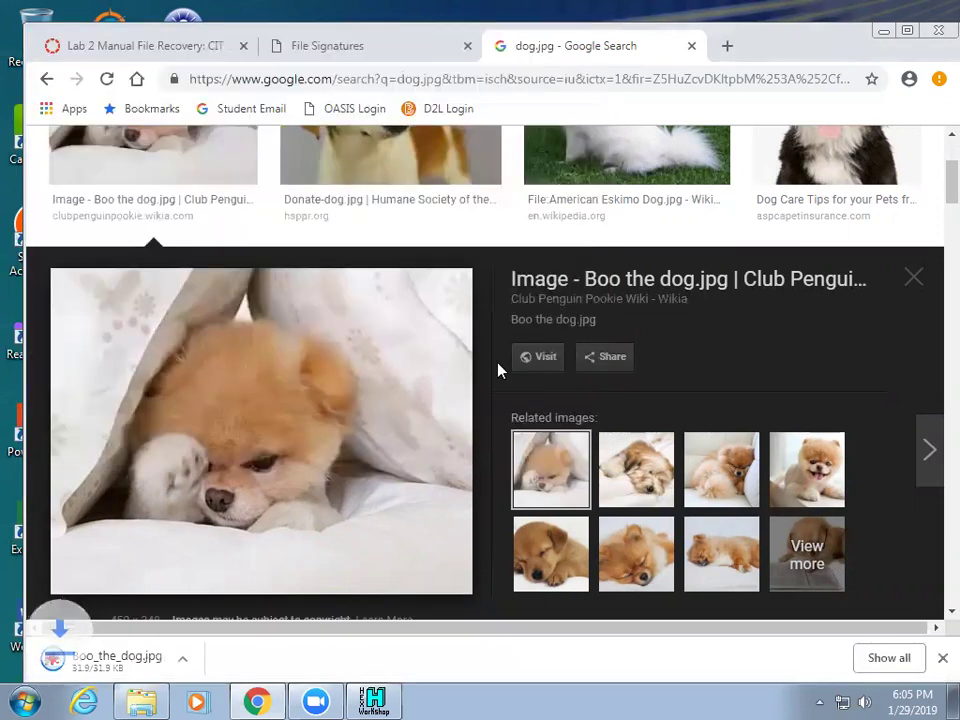
Minimize Chrome and open Boo_the_dog.jpg from the Forensics folder in IrfanView to view the picture
double_click(733, 38)
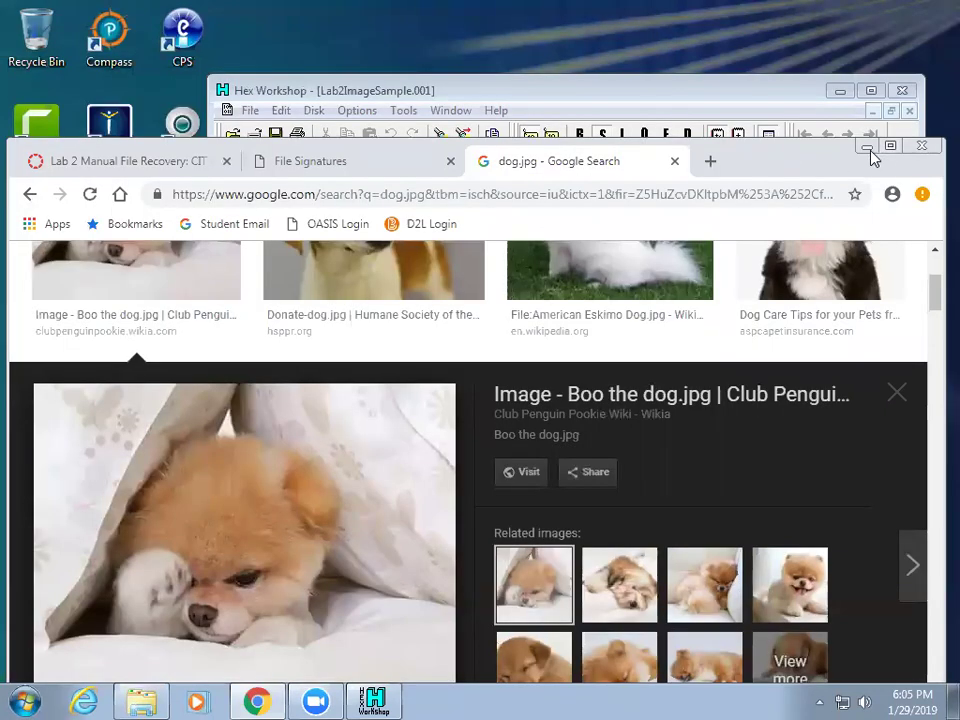
left_click(868, 154)
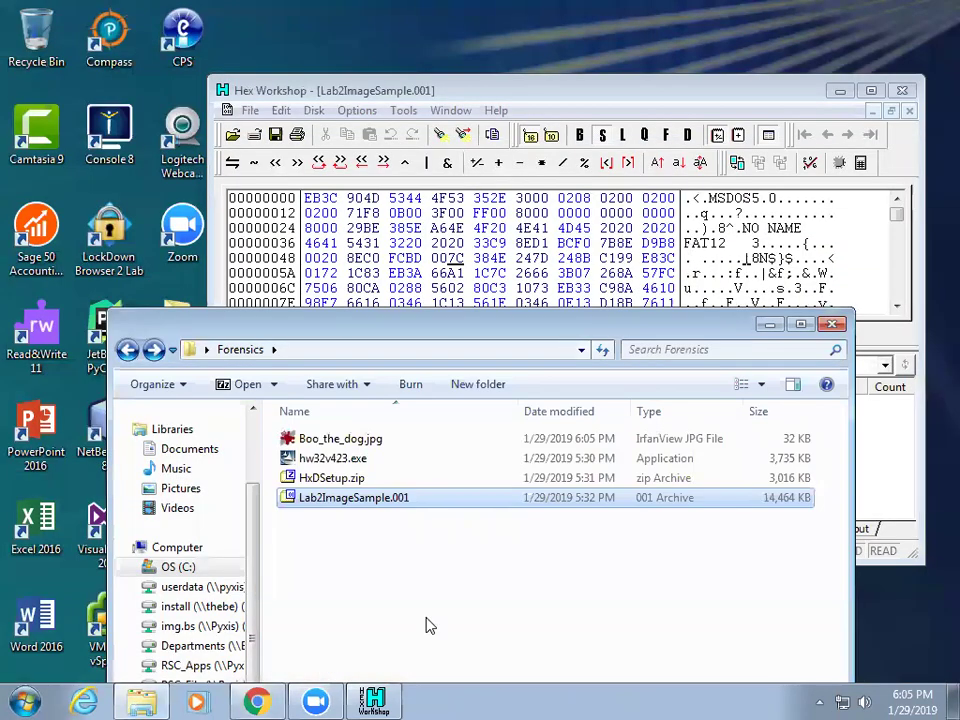
left_click(364, 561)
double_click(365, 445)
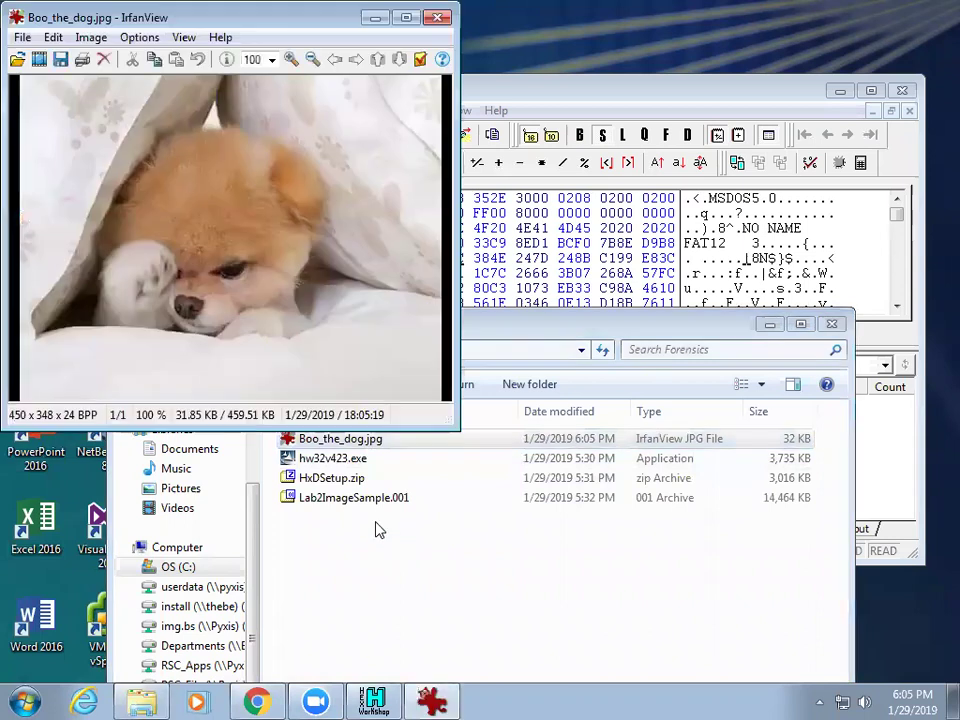
Close the picture in IrfanView and rename Boo_the_dog.jpg in the Forensics folder to Boo_the_dog.exe
left_click_drag(283, 30, 358, 175)
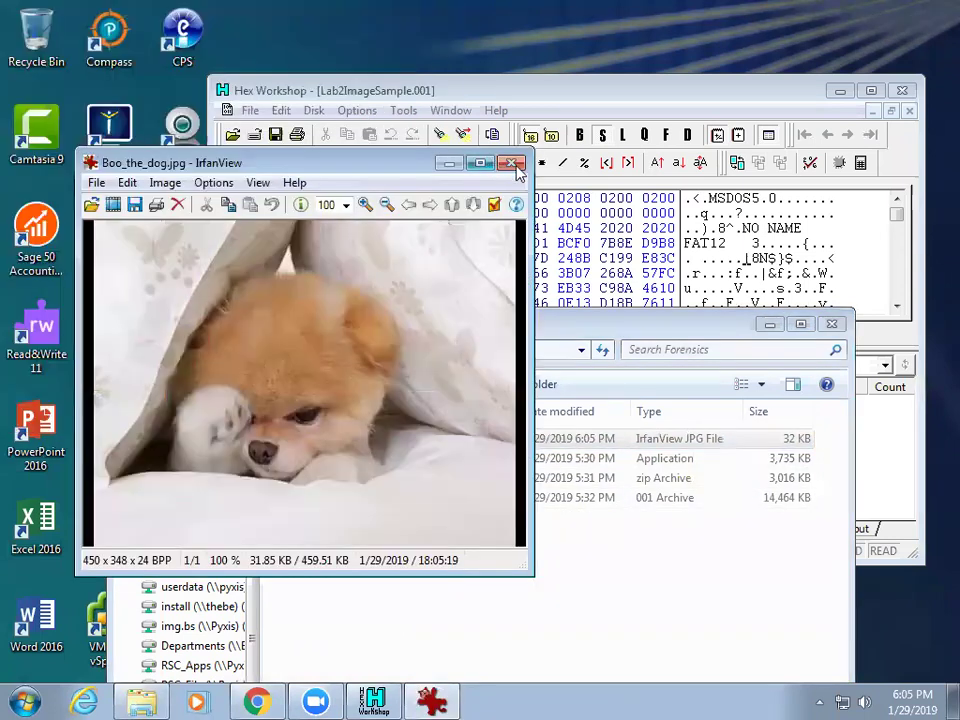
left_click(512, 161)
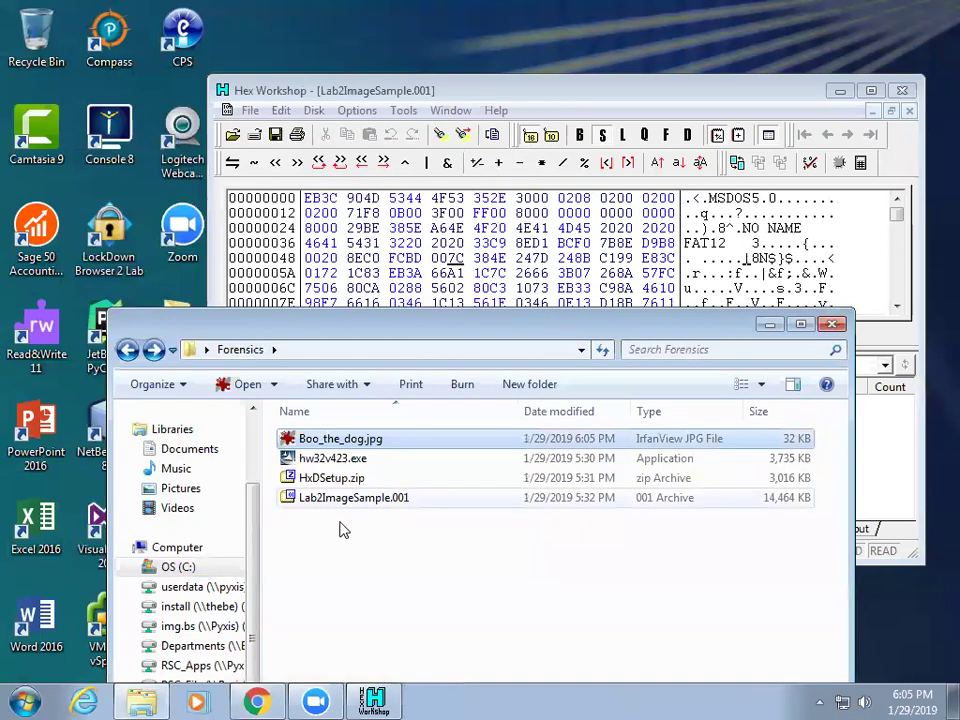
left_click(380, 450)
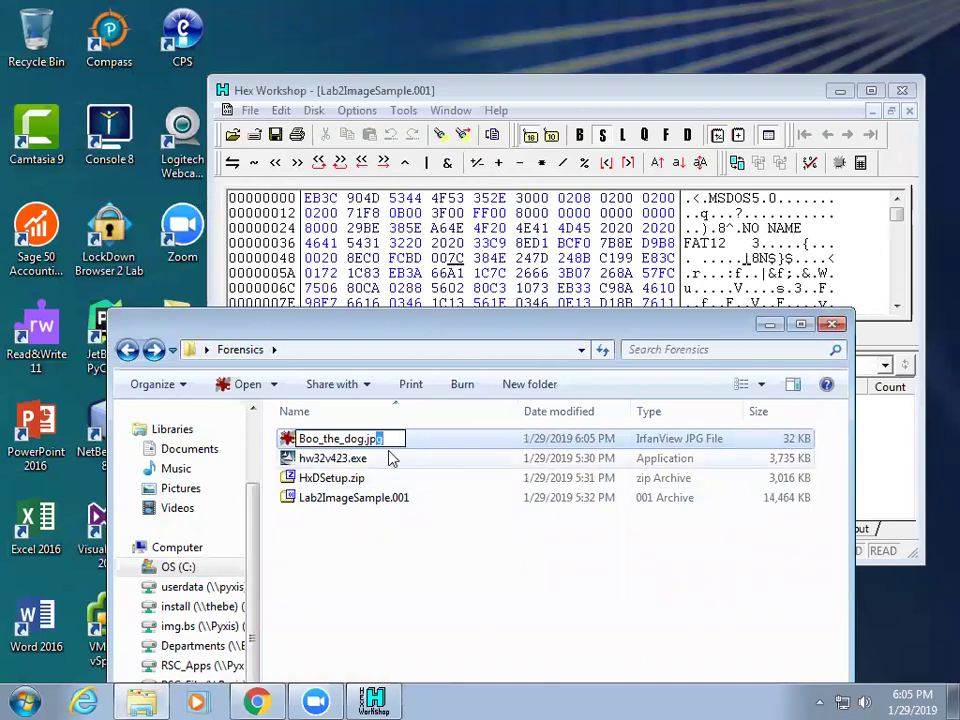
key("BackSpace")
type("exe")
key("Return")
key("Return")
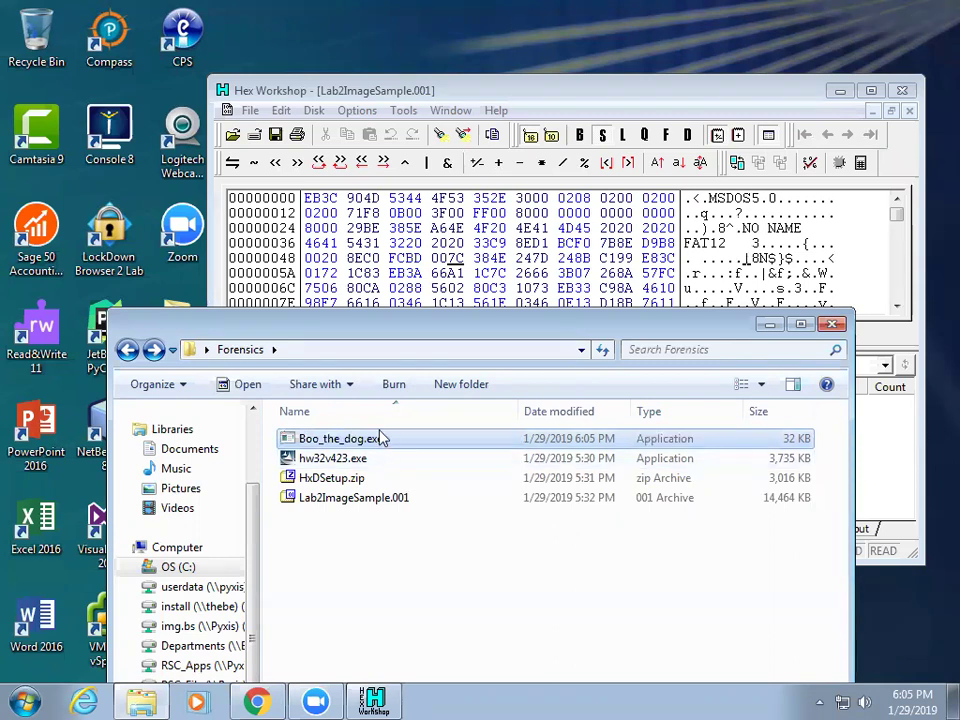
Try to run Boo_the_dog.exe from the Forensics folder as a program
double_click(368, 441)
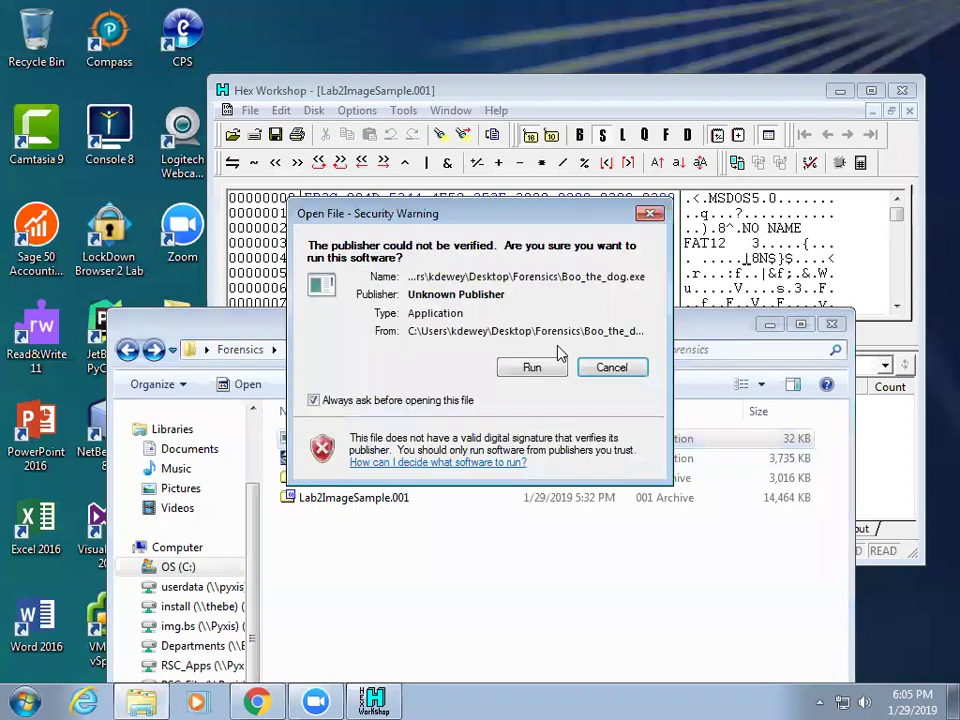
left_click(531, 367)
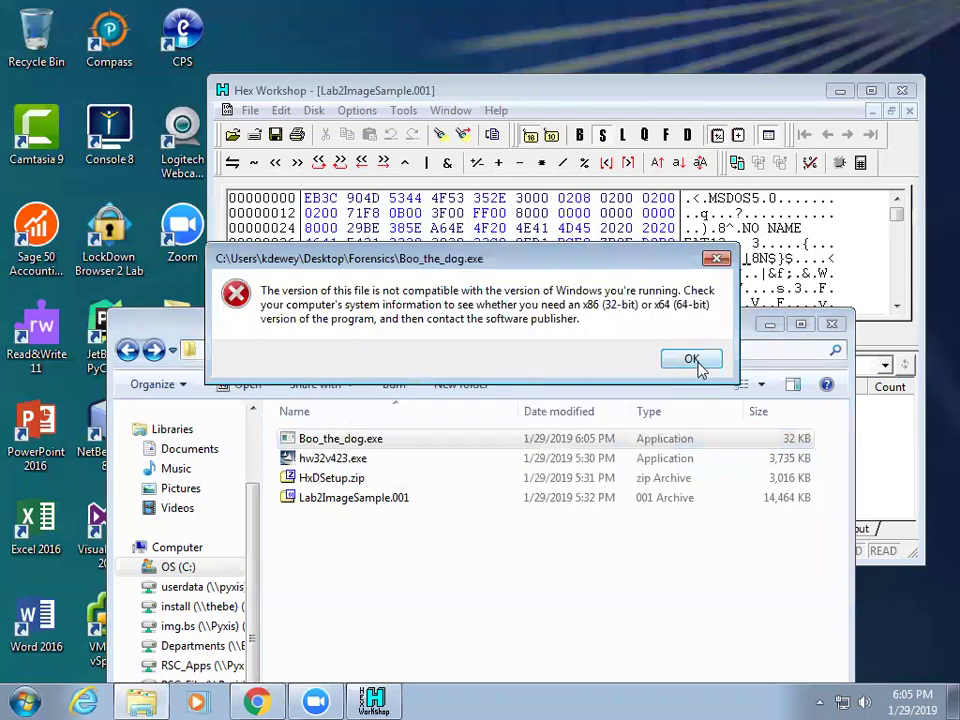
left_click(690, 359)
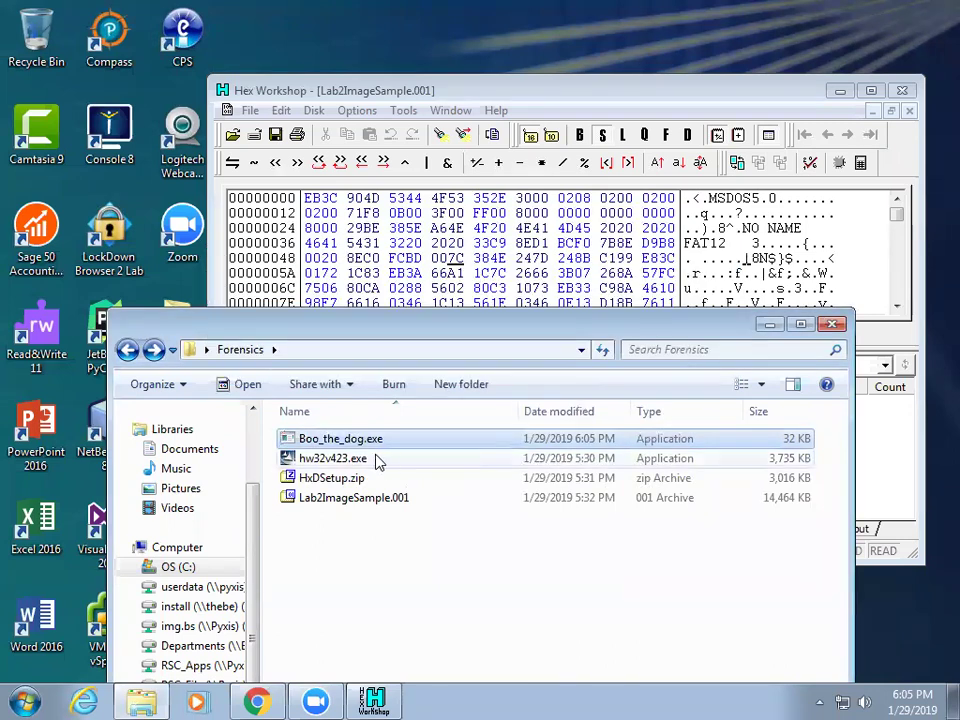
Rename Boo_the_dog.exe back to Boo_the_dog.jpg, accepting the file extension change
left_click(375, 446)
left_click(401, 438)
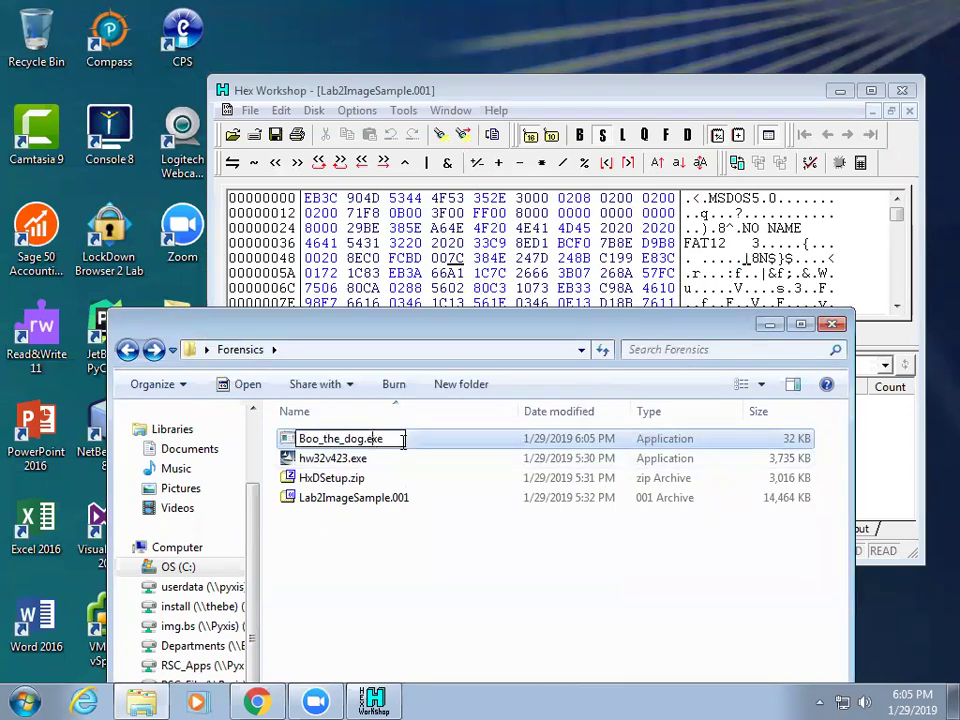
key("BackSpace")
key("BackSpace")
key("BackSpace")
type("jpg")
key("Return")
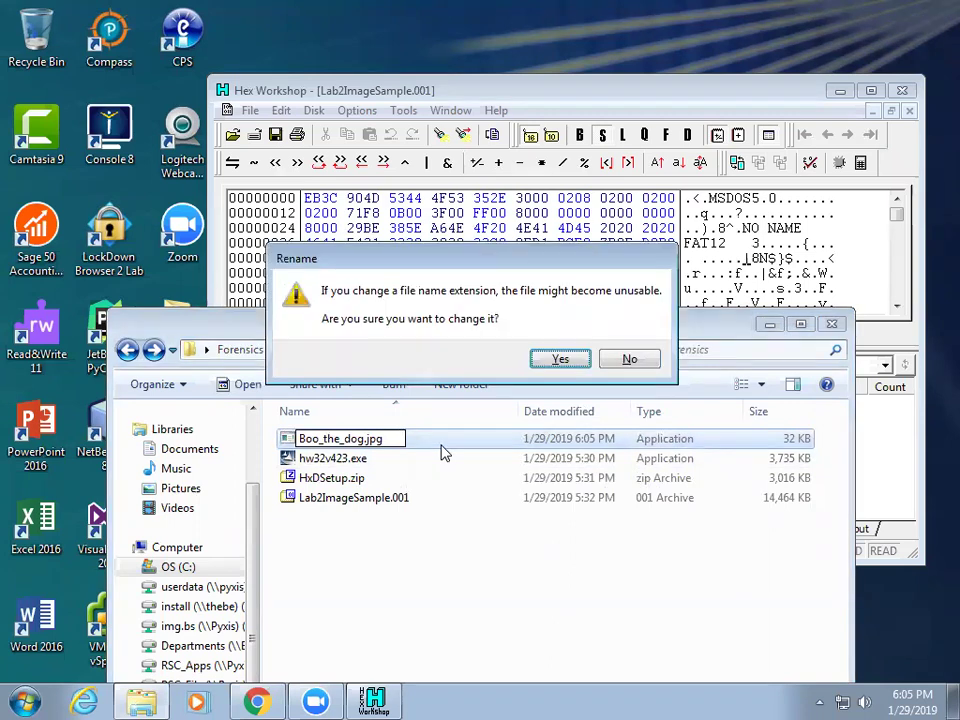
key("Return")
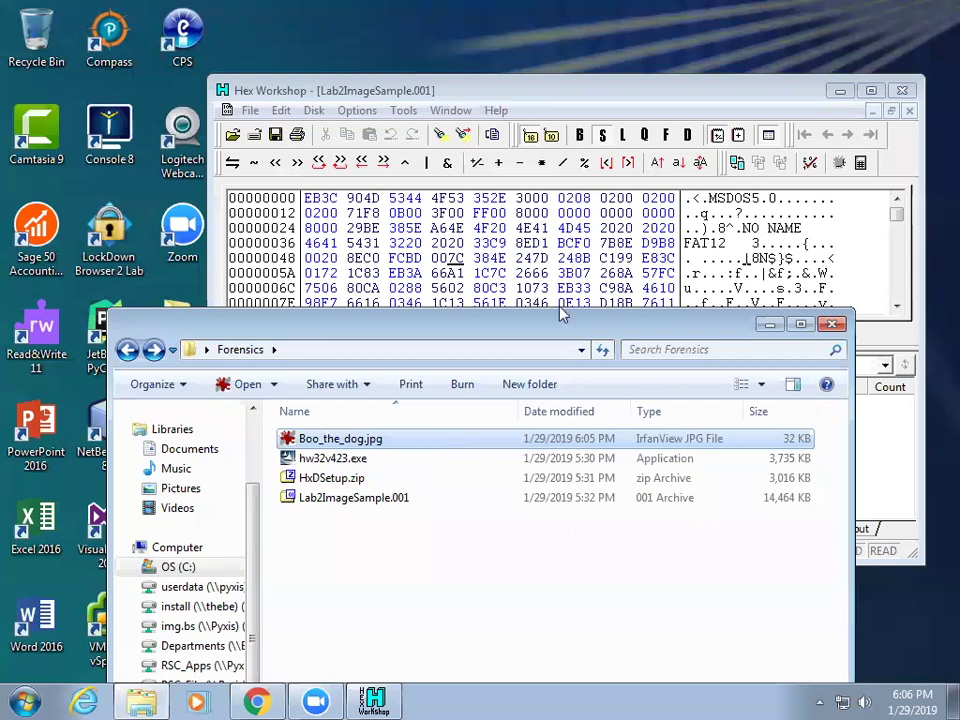
Switch to Chrome, find jpg on the File Signatures page, and highlight the generic JPEG header FF D8 and its trailer
left_click_drag(392, 338, 446, 370)
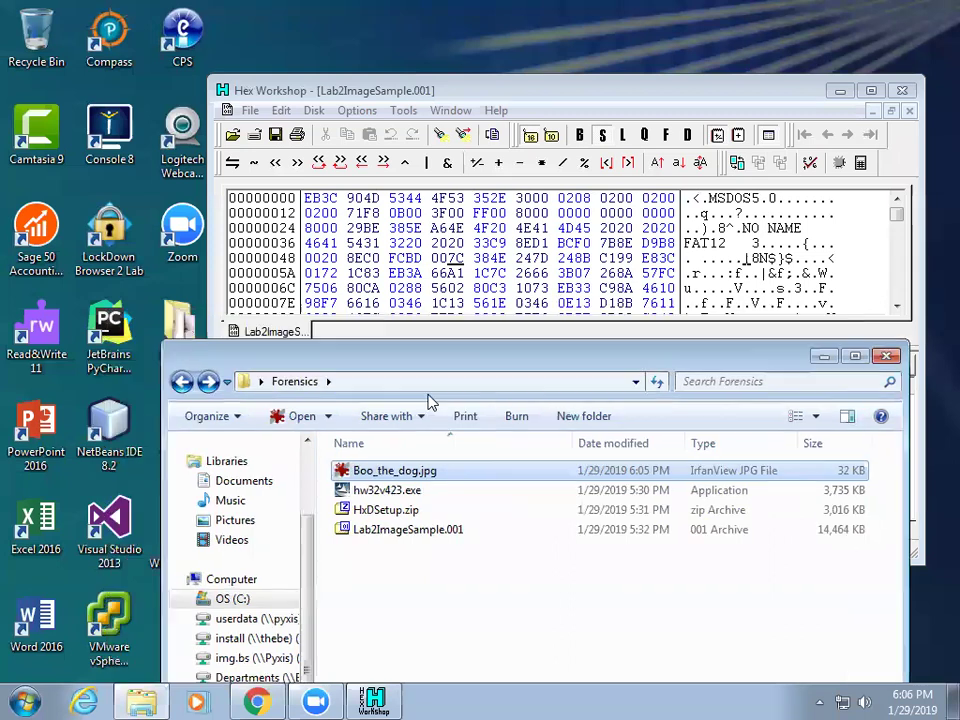
left_click(256, 700)
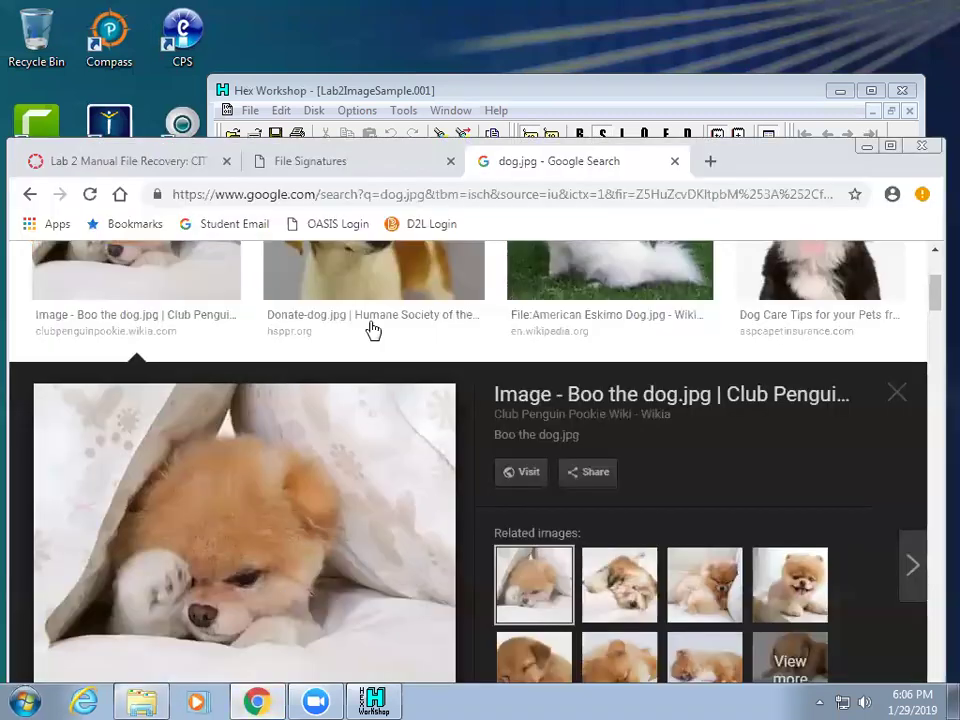
left_click(306, 161)
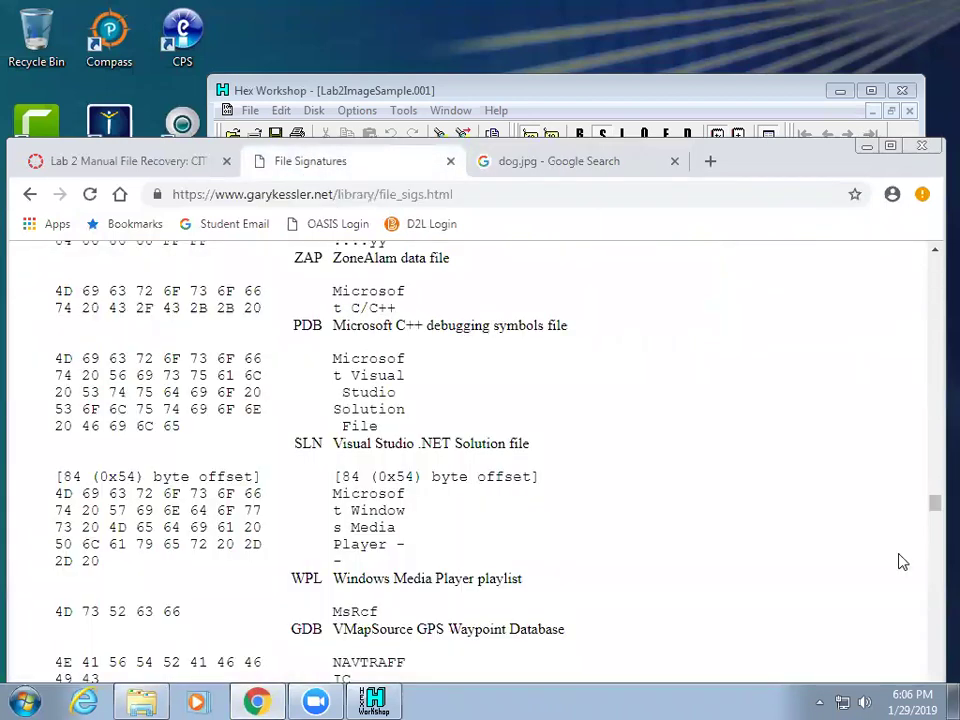
left_click_drag(932, 506, 932, 249)
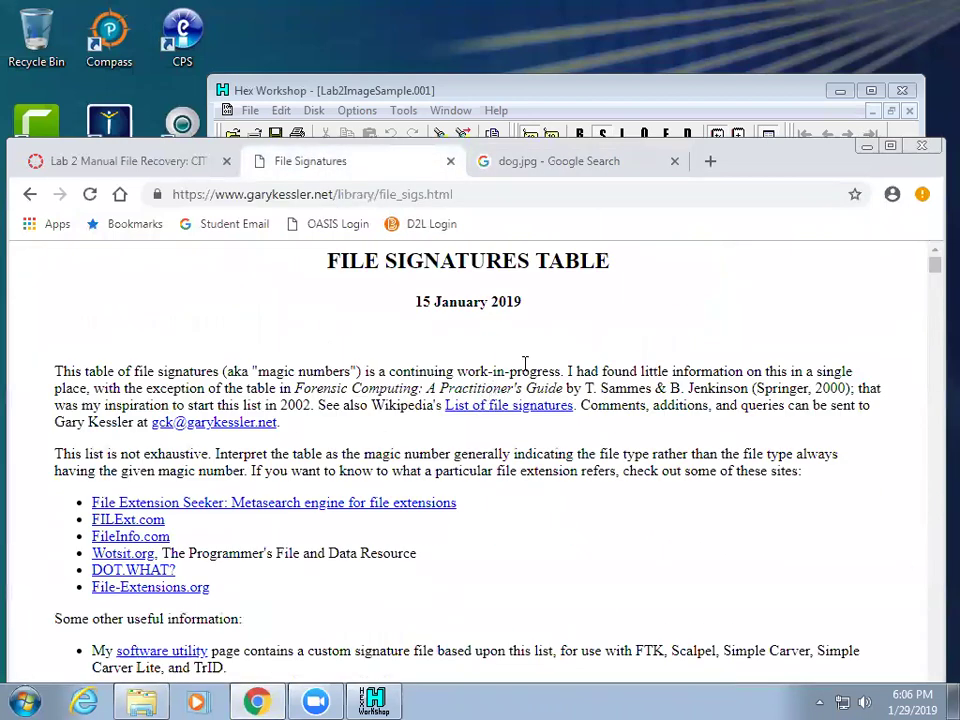
key("ctrl+f")
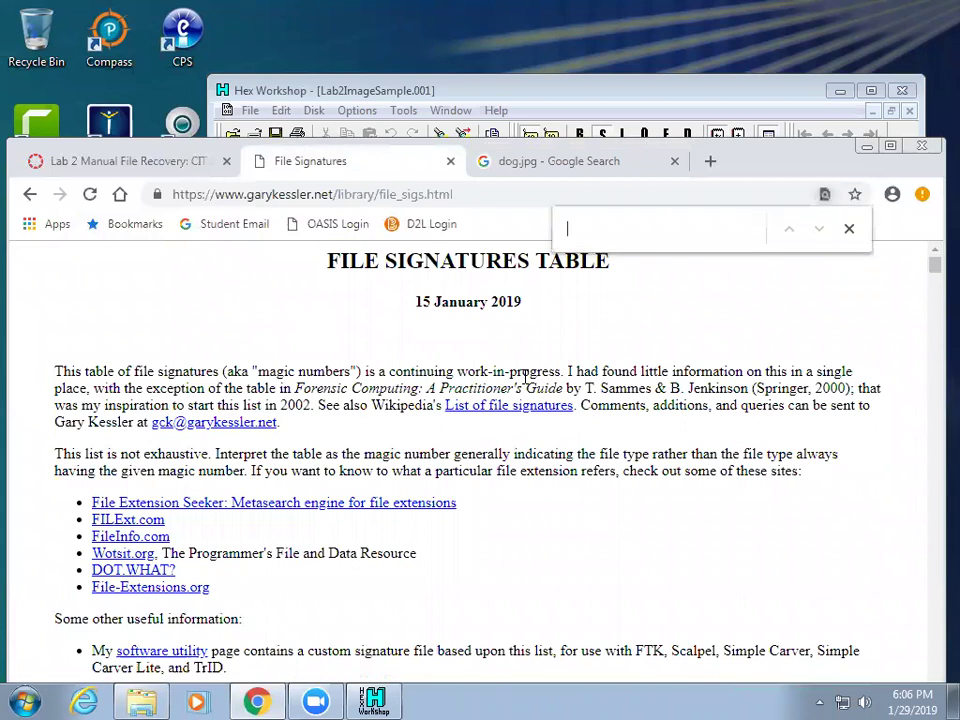
type("jpg")
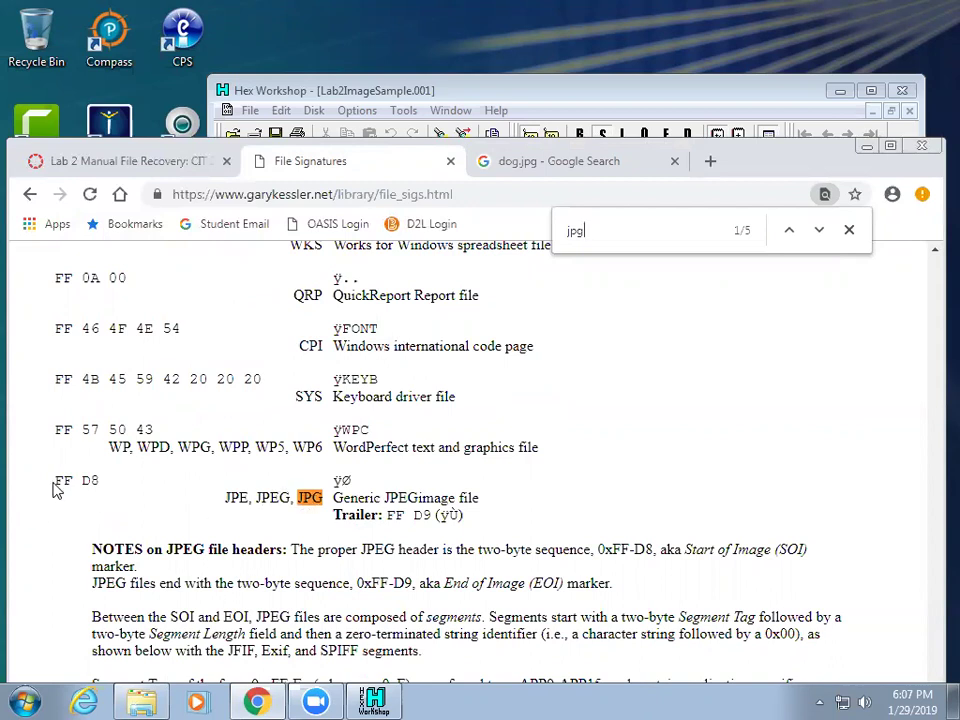
left_click_drag(56, 480, 94, 485)
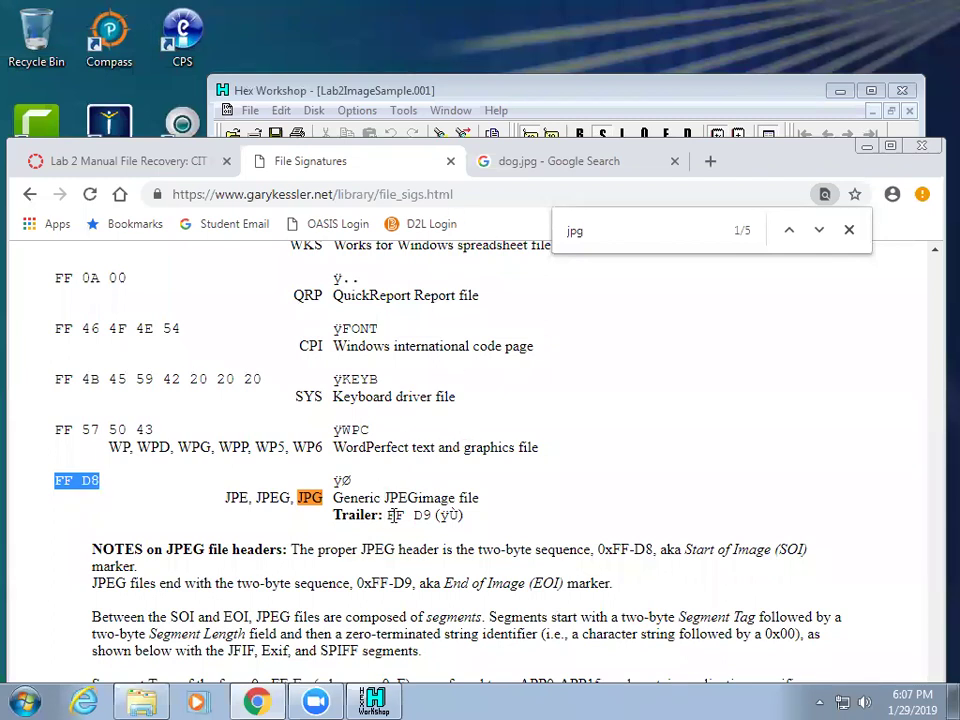
left_click_drag(390, 512, 432, 512)
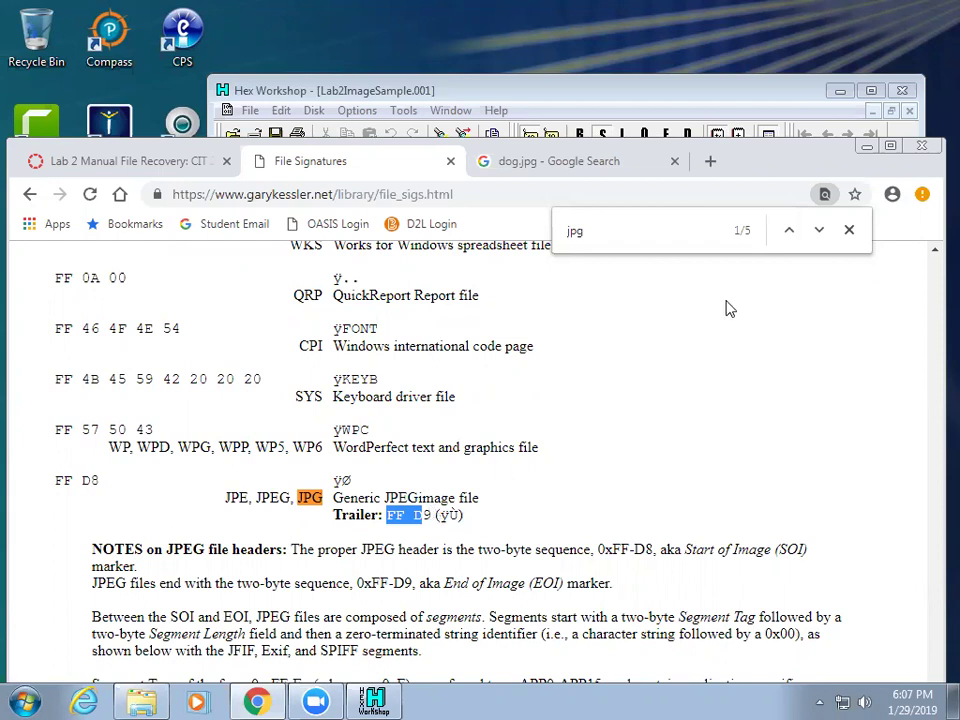
left_click(848, 231)
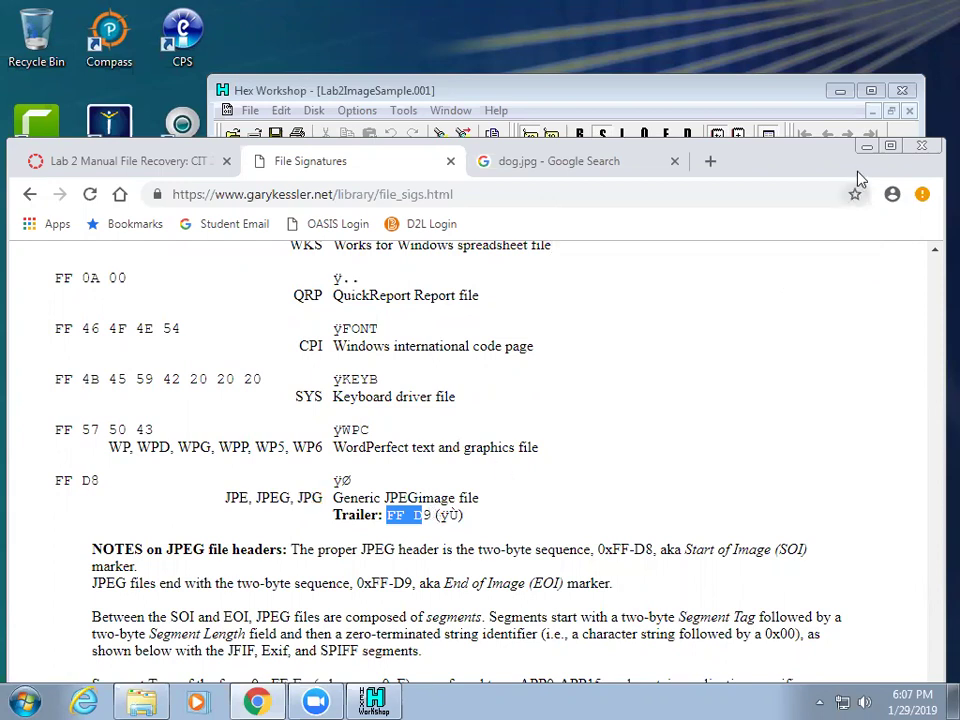
Minimize Chrome, open Boo_the_dog.jpg in Hex Workshop, and highlight the JFIF text and the FFD8 signature at the start
left_click(868, 158)
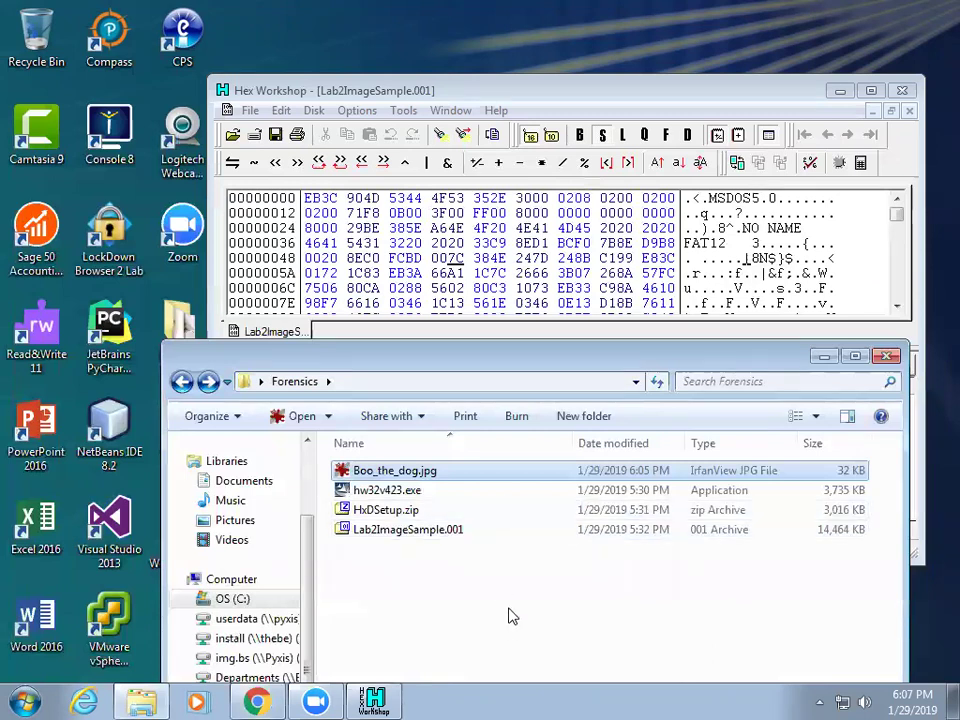
left_click_drag(400, 476, 540, 258)
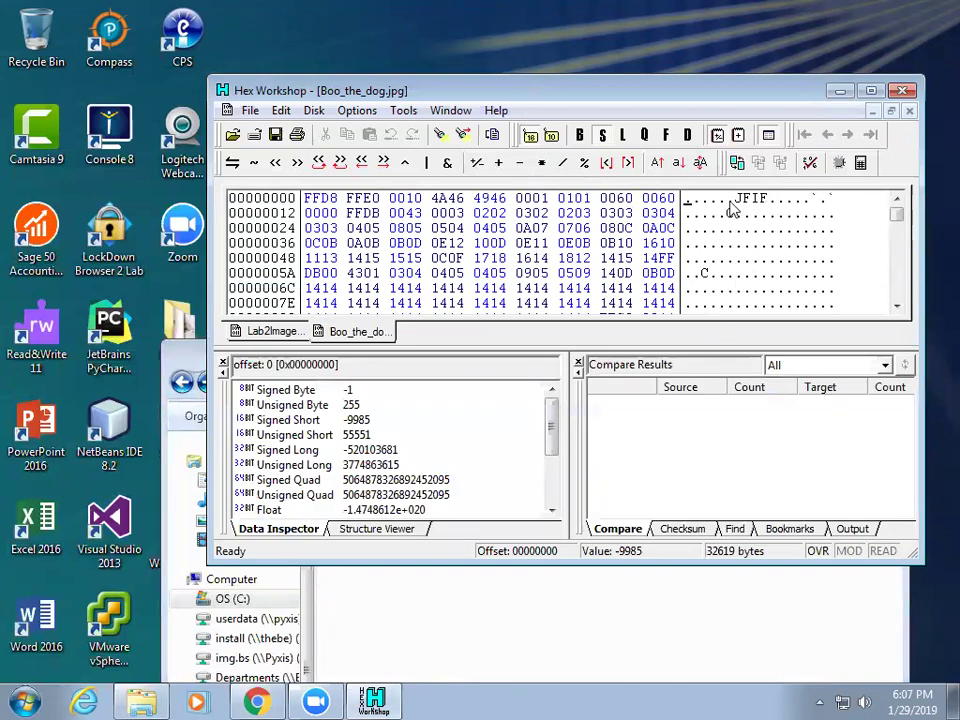
left_click_drag(736, 199, 768, 199)
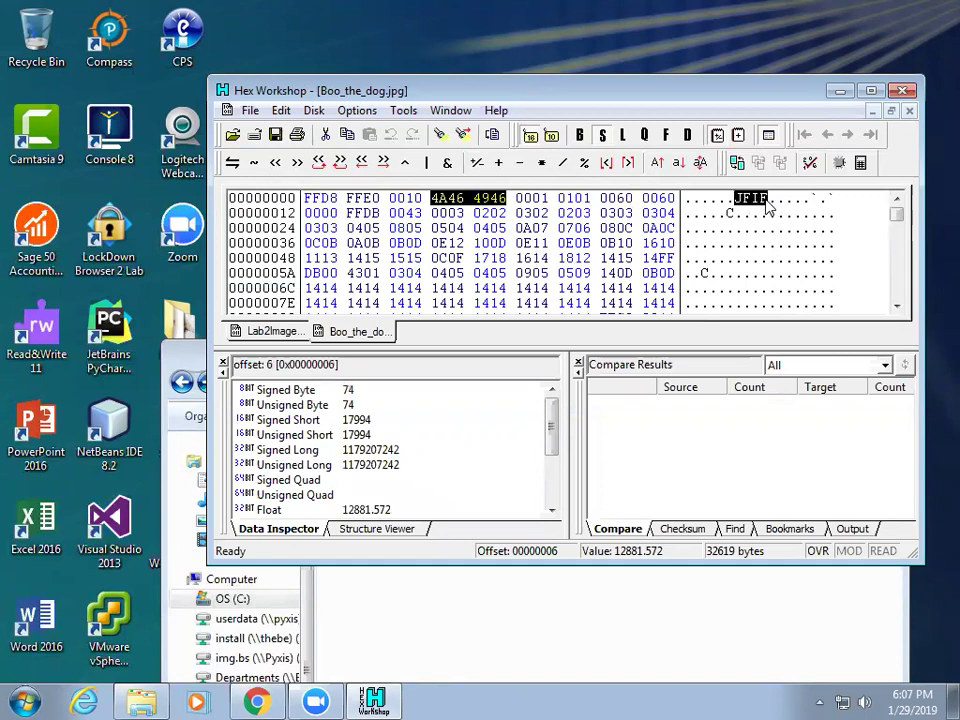
left_click(453, 228)
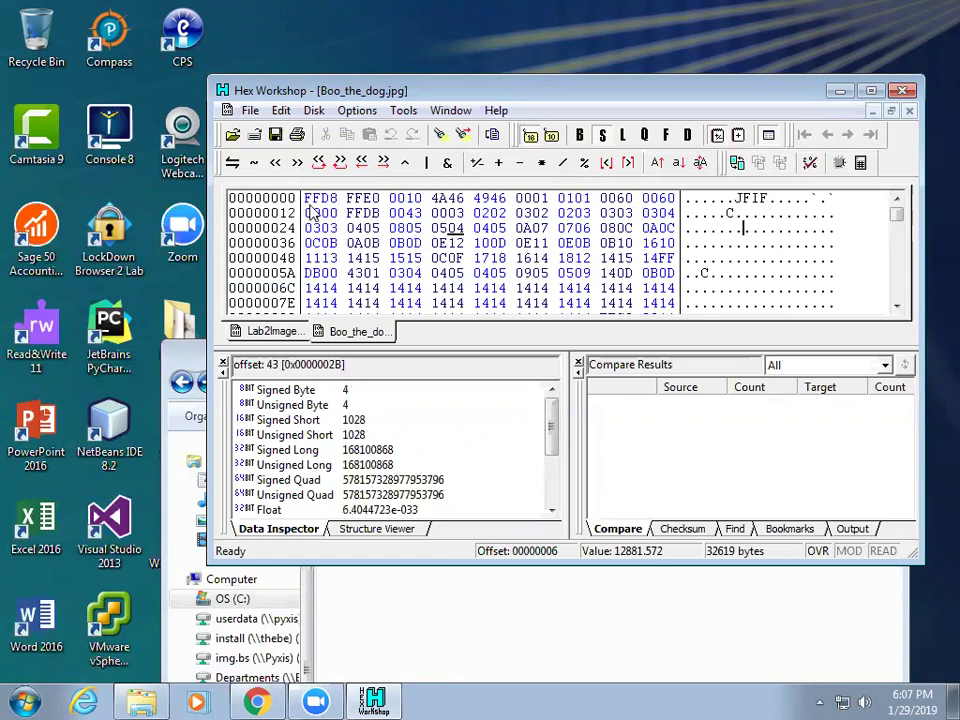
left_click_drag(305, 198, 337, 198)
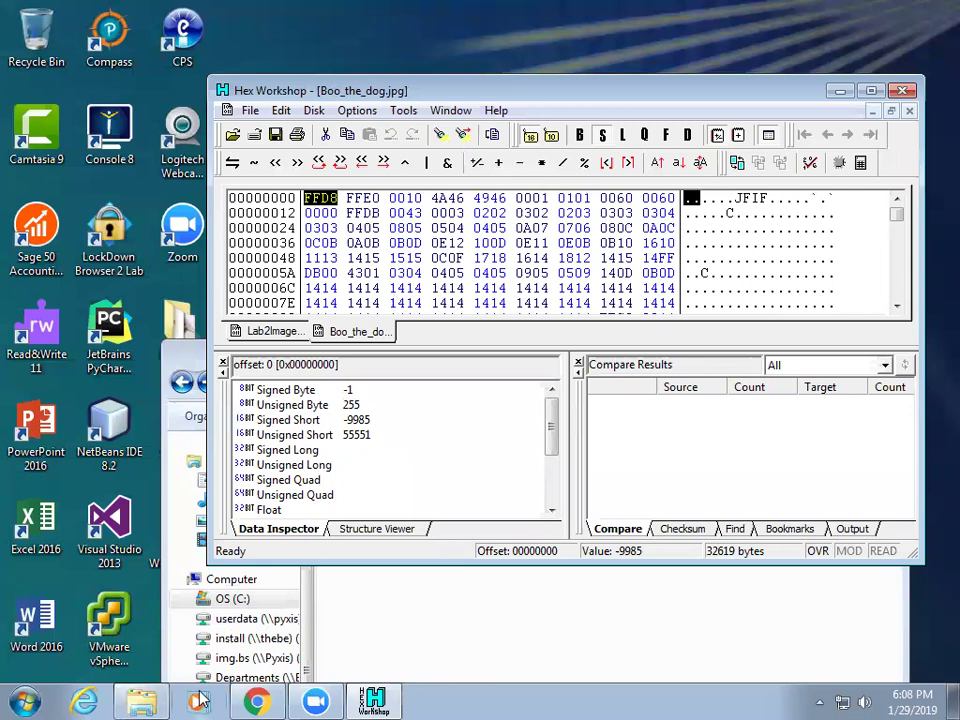
Return to Chrome's Google search, search for dog.pdf, and show all web results instead of images
left_click(257, 700)
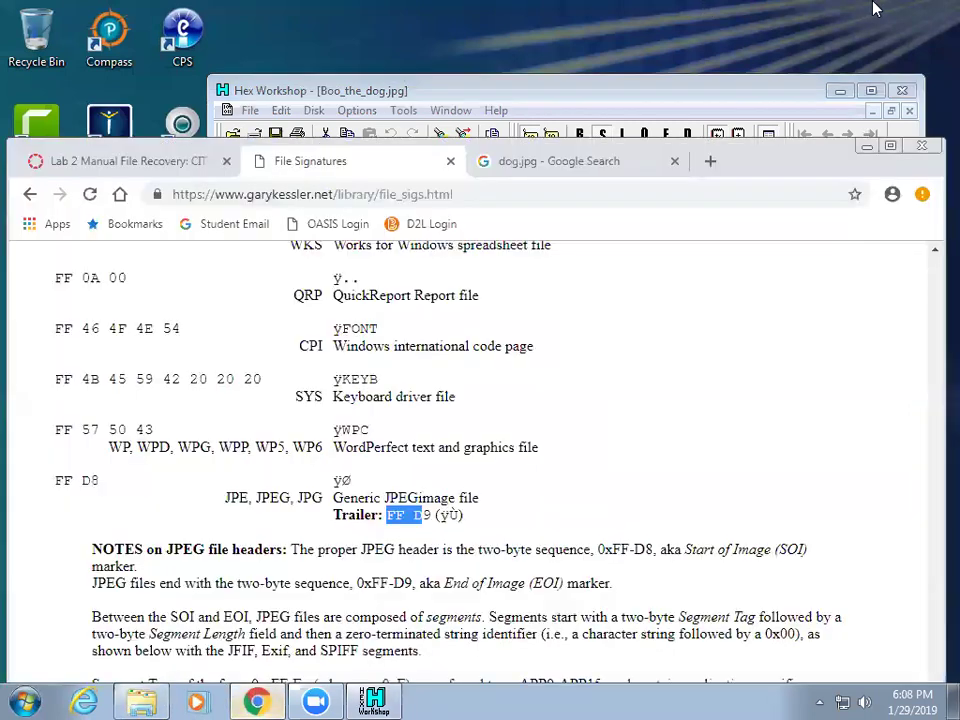
left_click(542, 163)
scroll(525, 260, "up", 3)
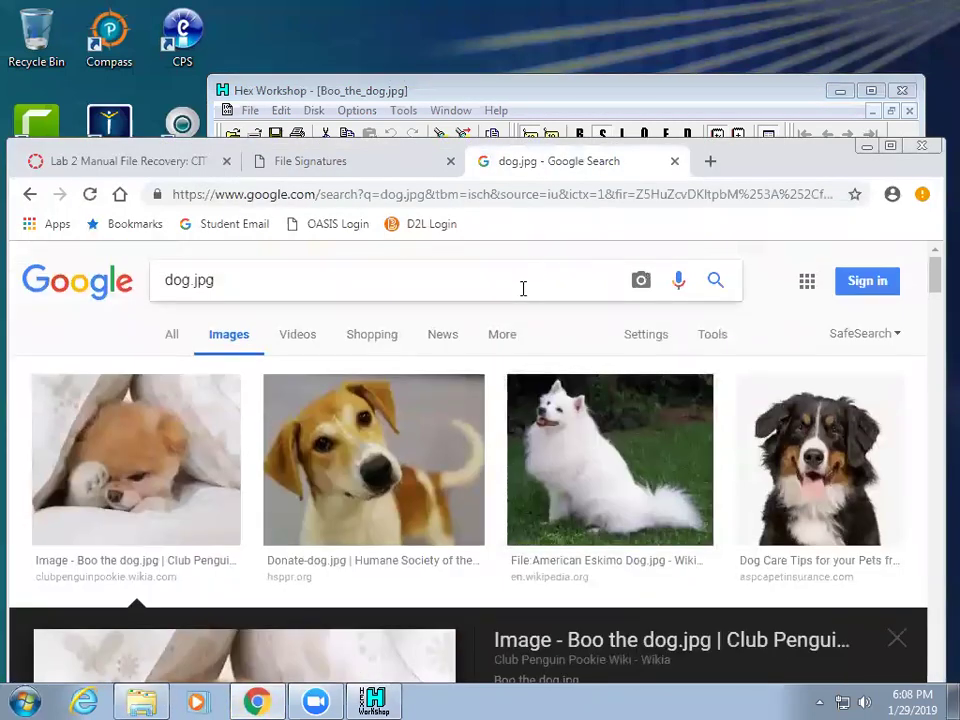
left_click_drag(339, 281, 155, 282)
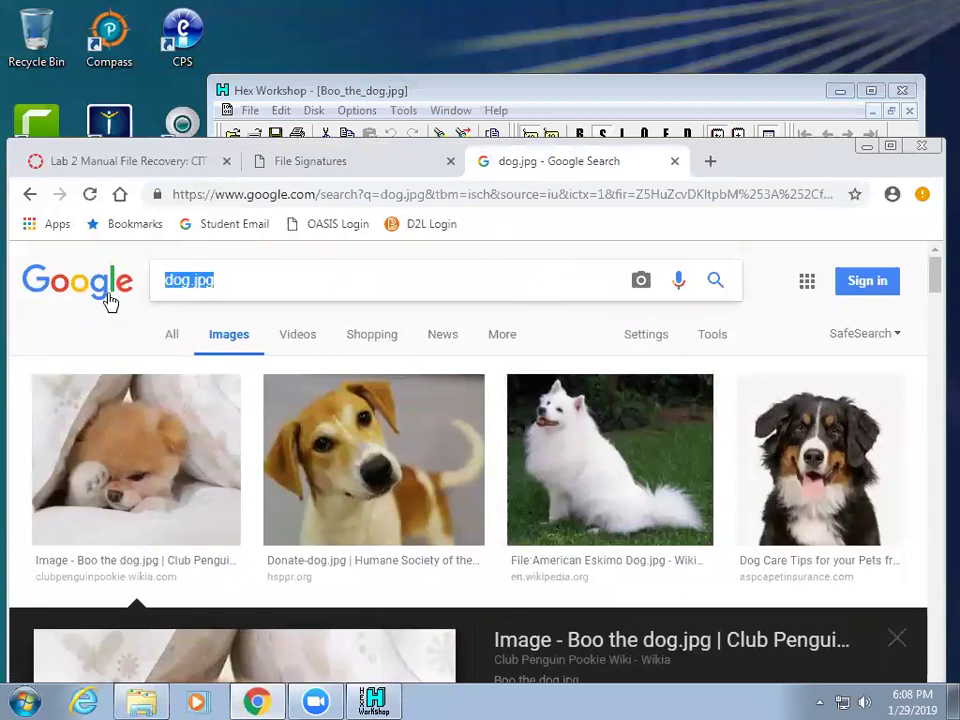
type("dog.pdf")
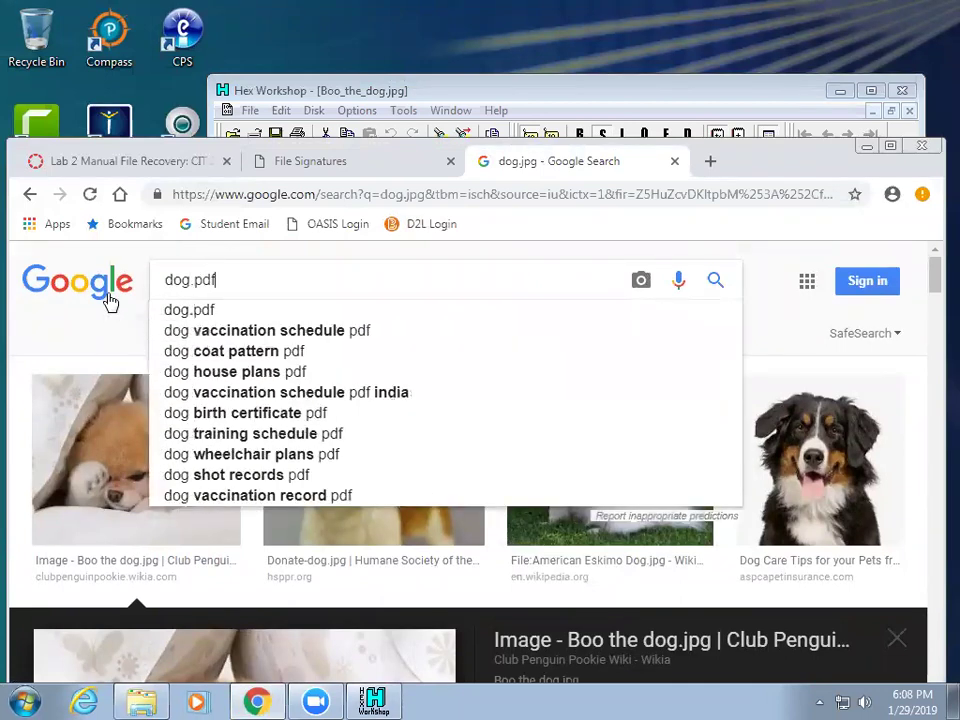
key("Return")
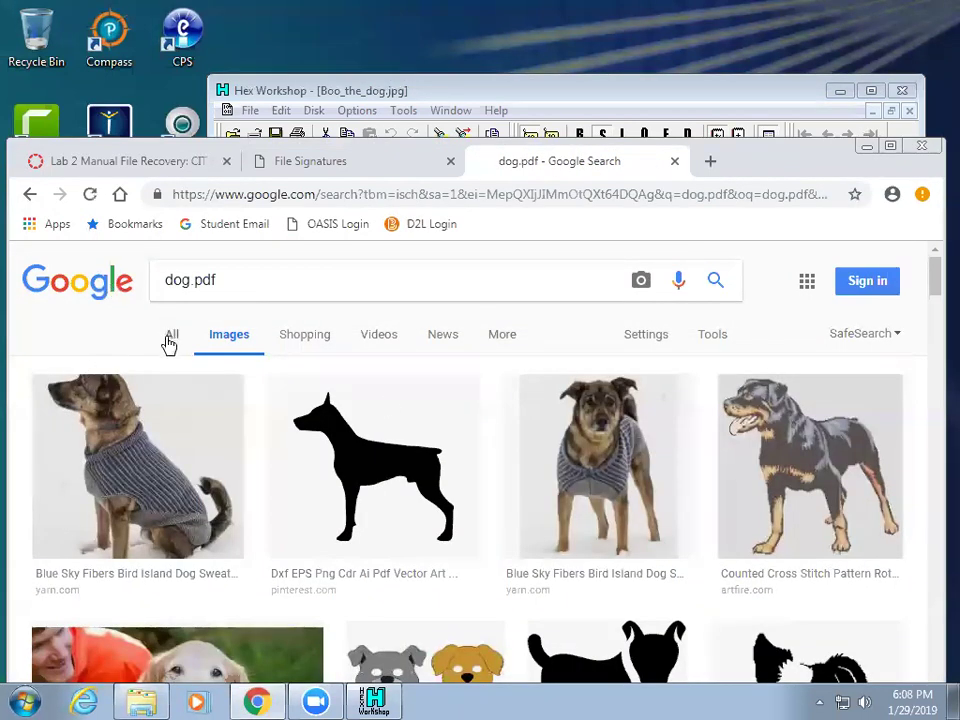
left_click(169, 336)
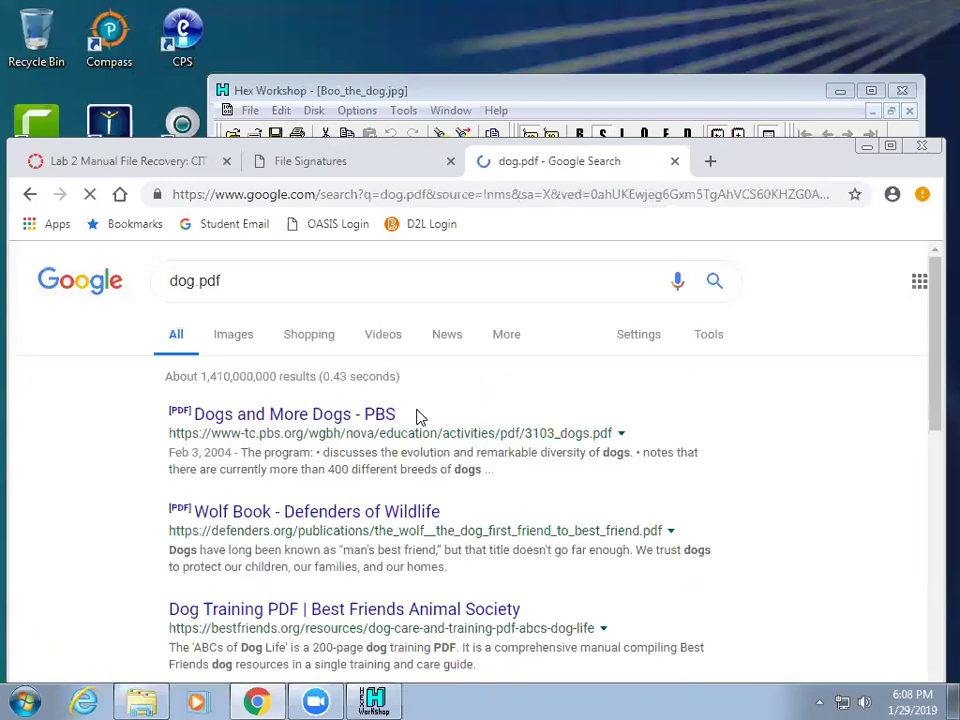
Open the Dogs and More Dogs PDF from PBS and save it as 3103_dogs.pdf in the Forensics folder
right_click(268, 418)
left_click(258, 418)
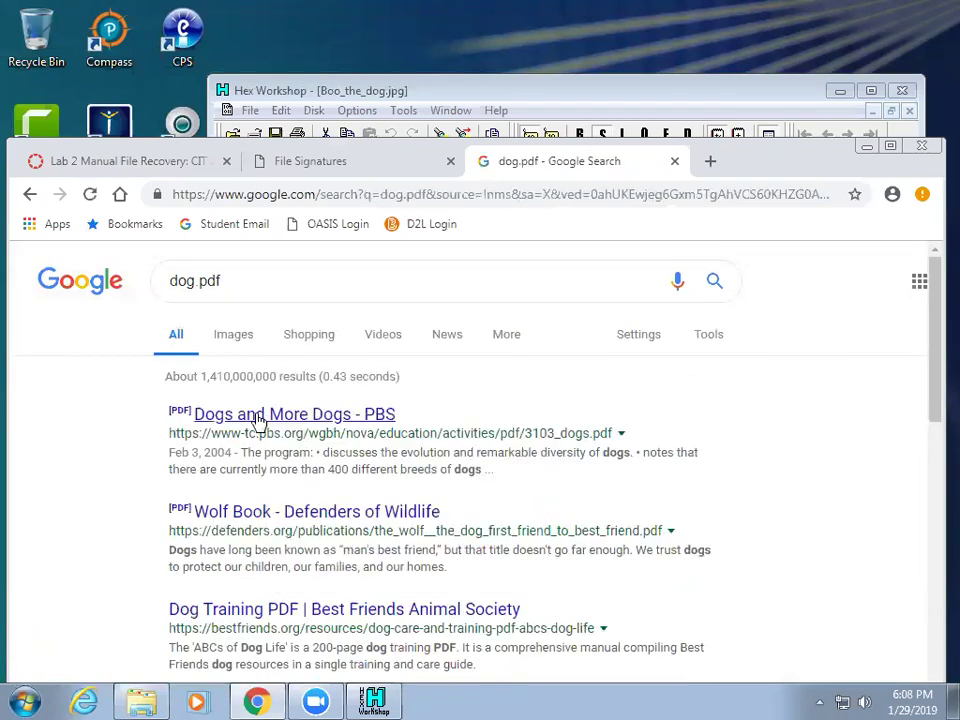
left_click(258, 418)
left_click(834, 263)
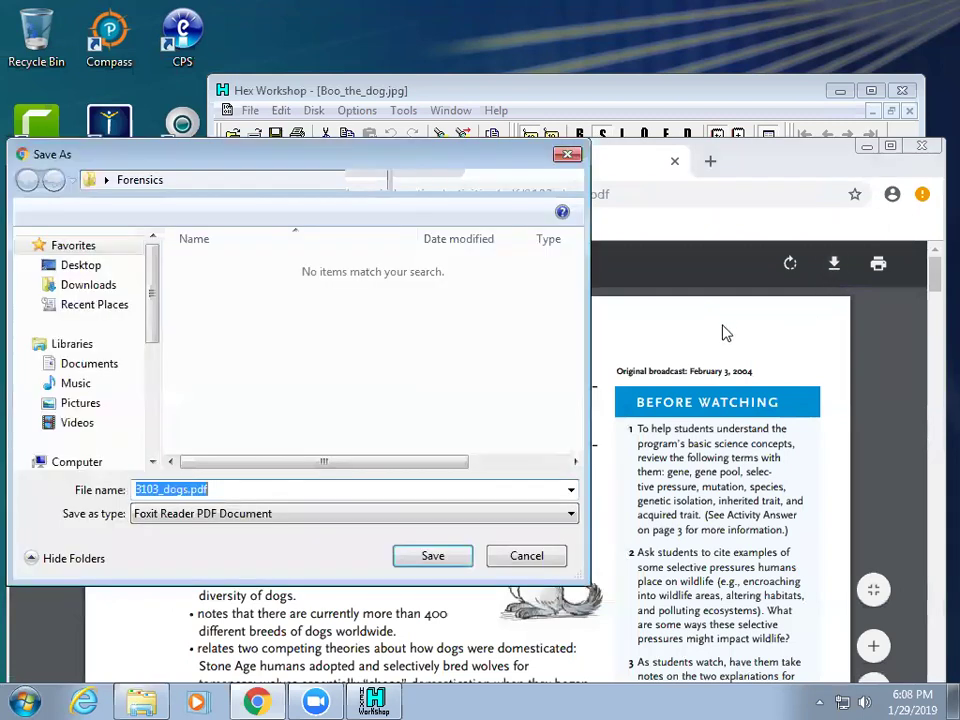
left_click(446, 560)
Minimize Chrome and open 3103_dogs.pdf from the Forensics folder in Hex Workshop
left_click(864, 148)
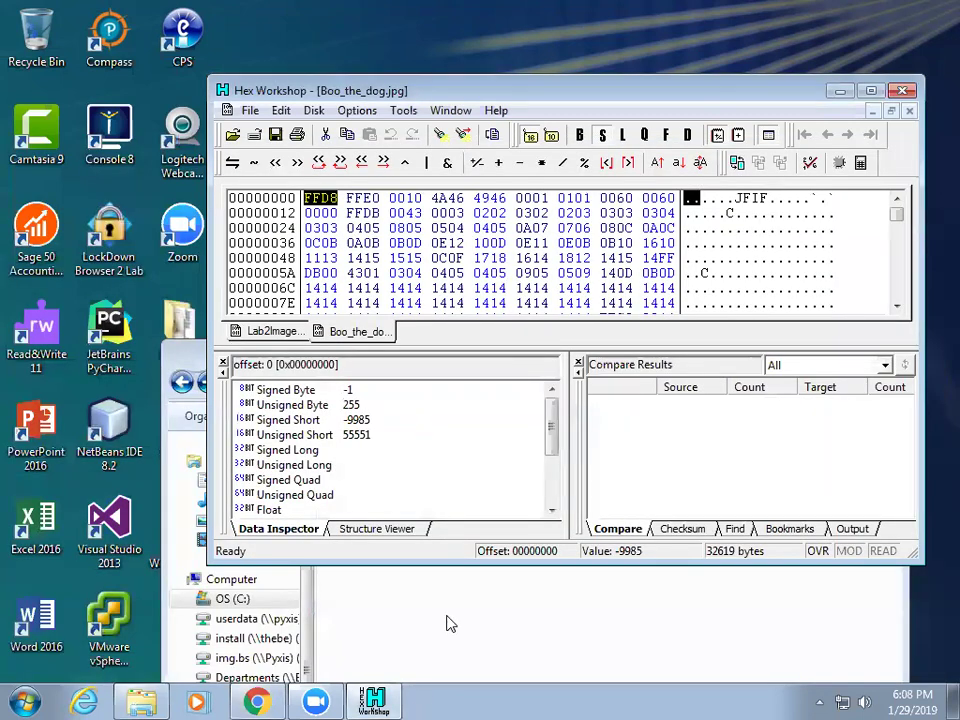
left_click(450, 624)
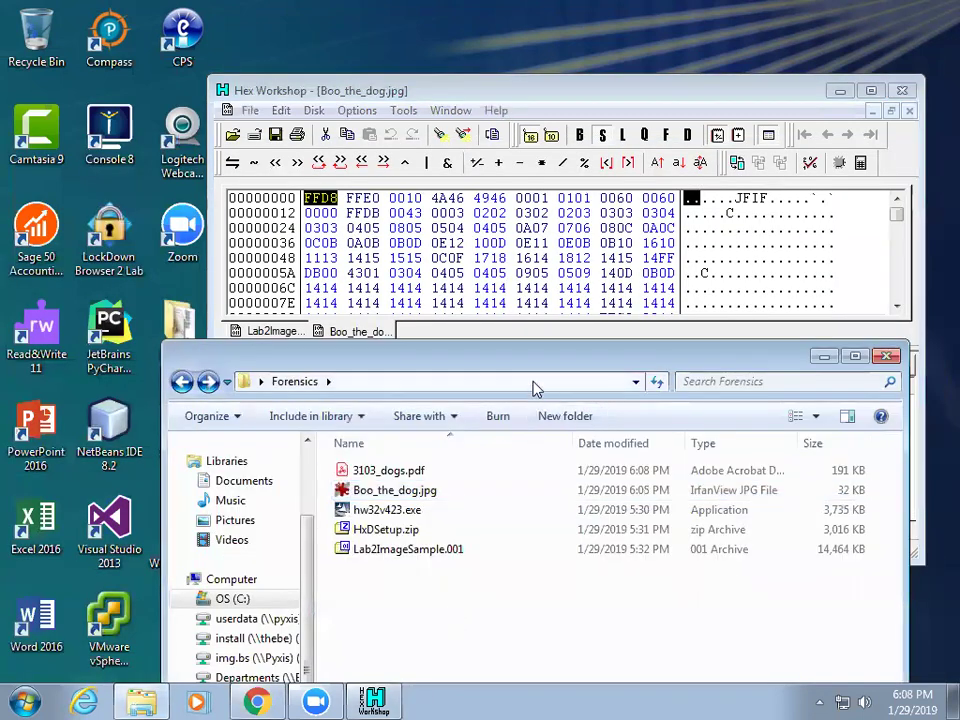
left_click_drag(346, 469, 564, 262)
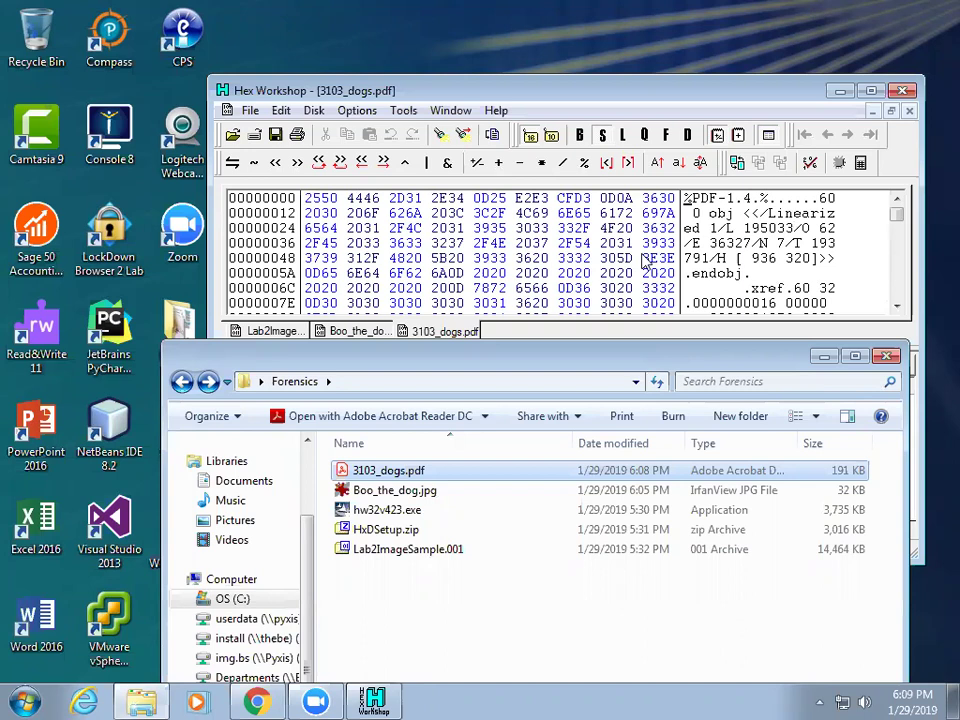
Check the JPEG trailer on the File Signatures page in Chrome, then examine the last bytes of Boo_the_dog.jpg in Hex Workshop
left_click(337, 331)
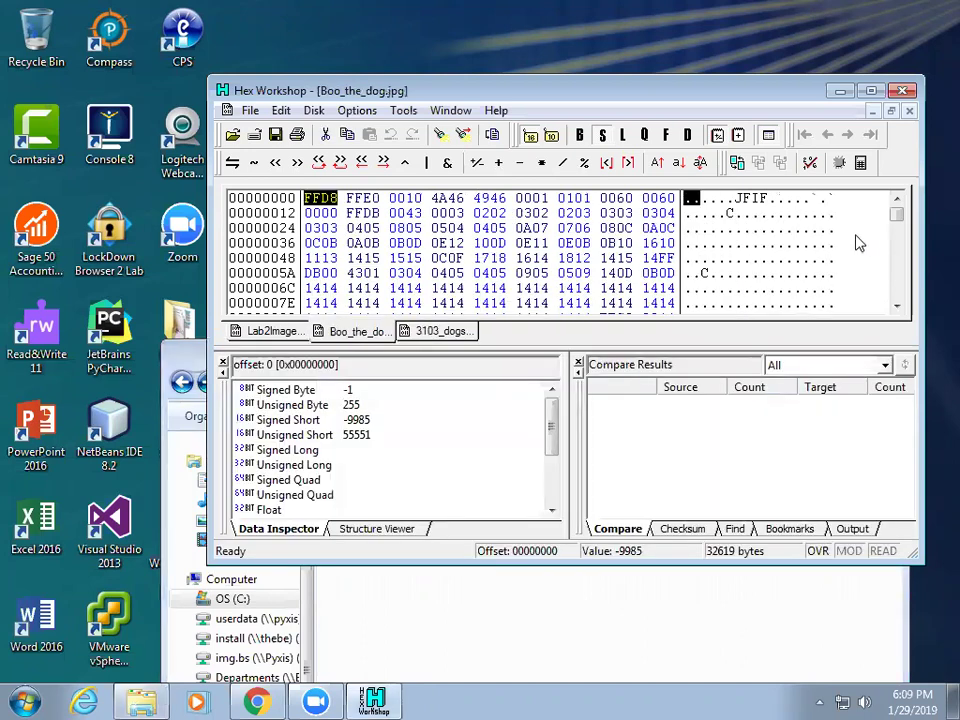
left_click(257, 702)
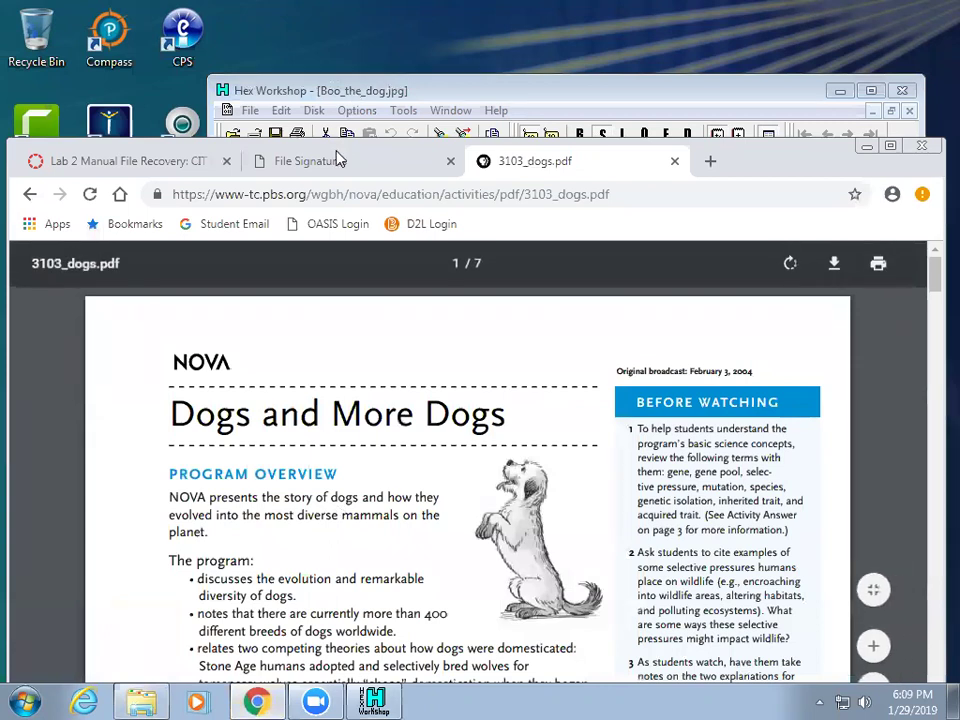
left_click(336, 157)
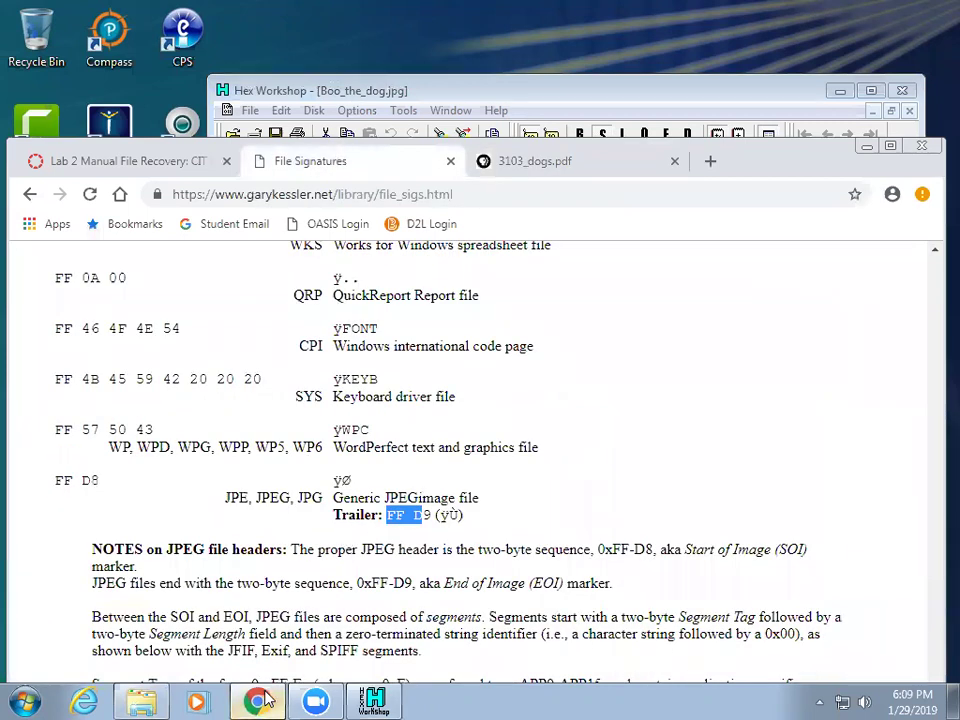
key("super+Down")
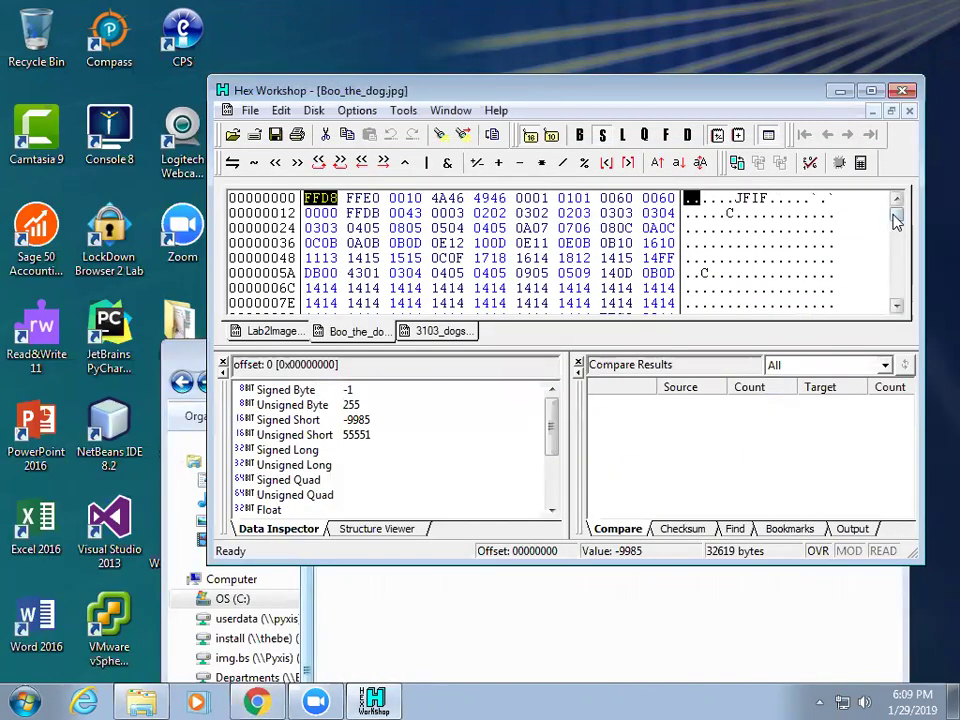
left_click_drag(896, 222, 901, 304)
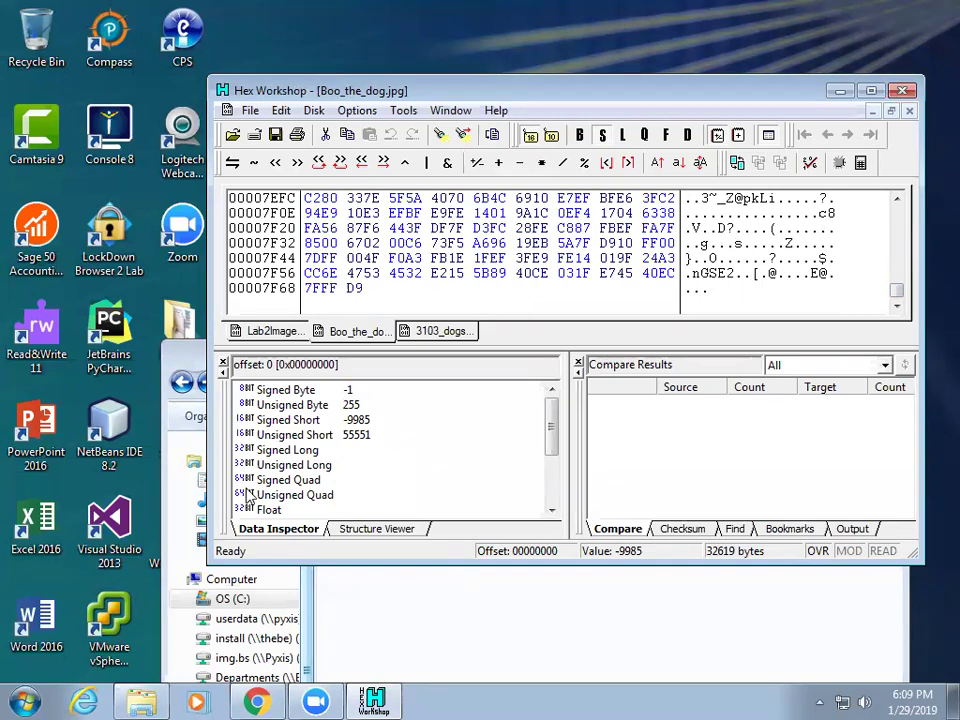
Search Lab2ImageSample.001 downward for the hex value FFD8
left_click(268, 333)
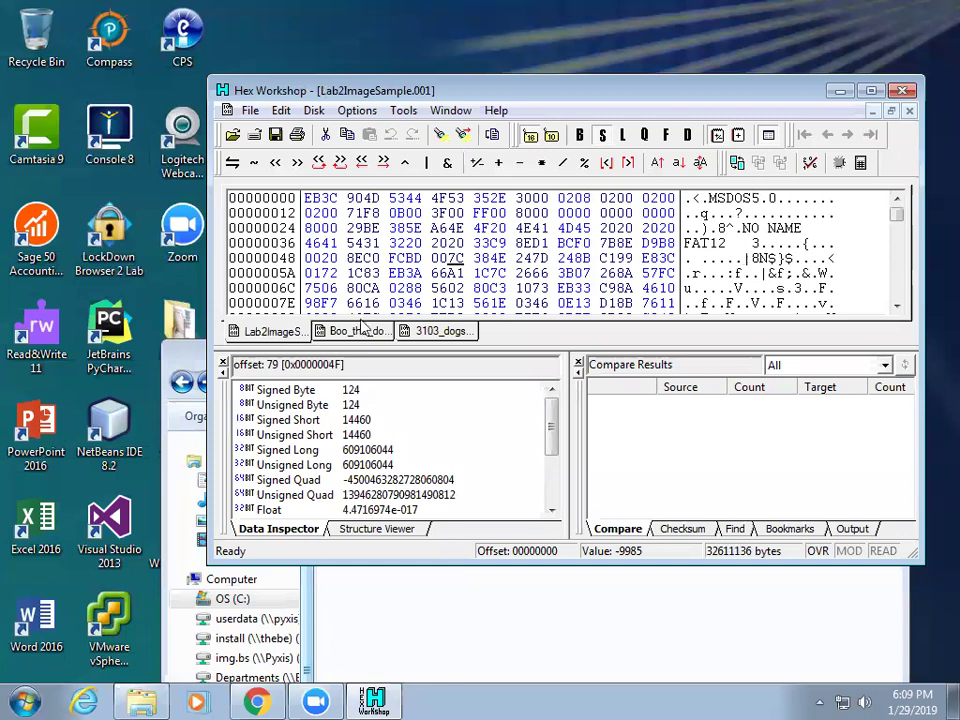
left_click(281, 111)
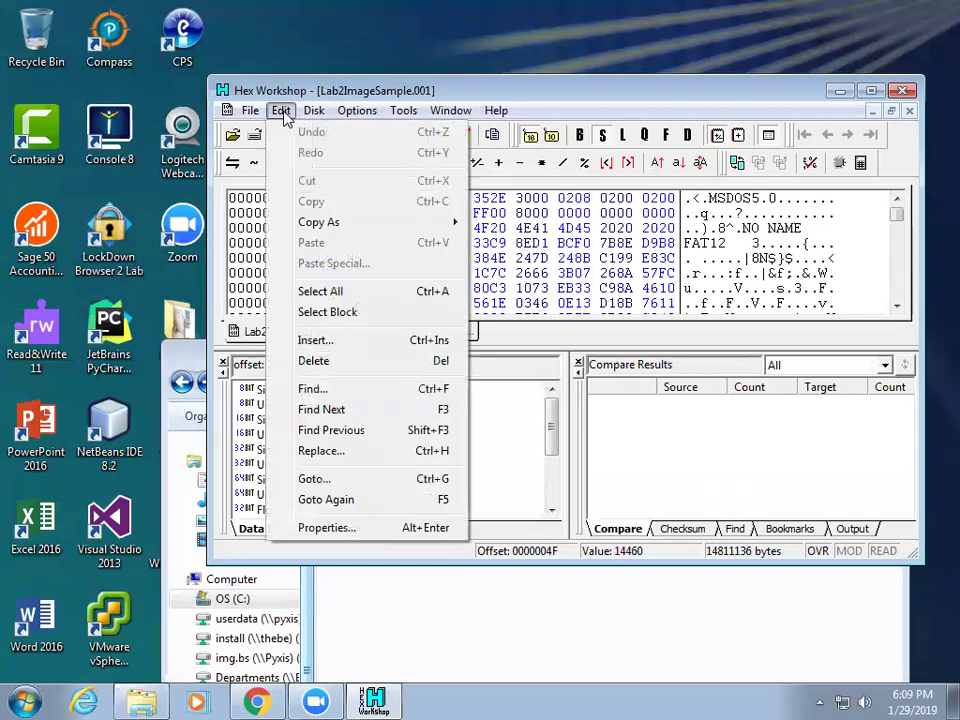
left_click(350, 390)
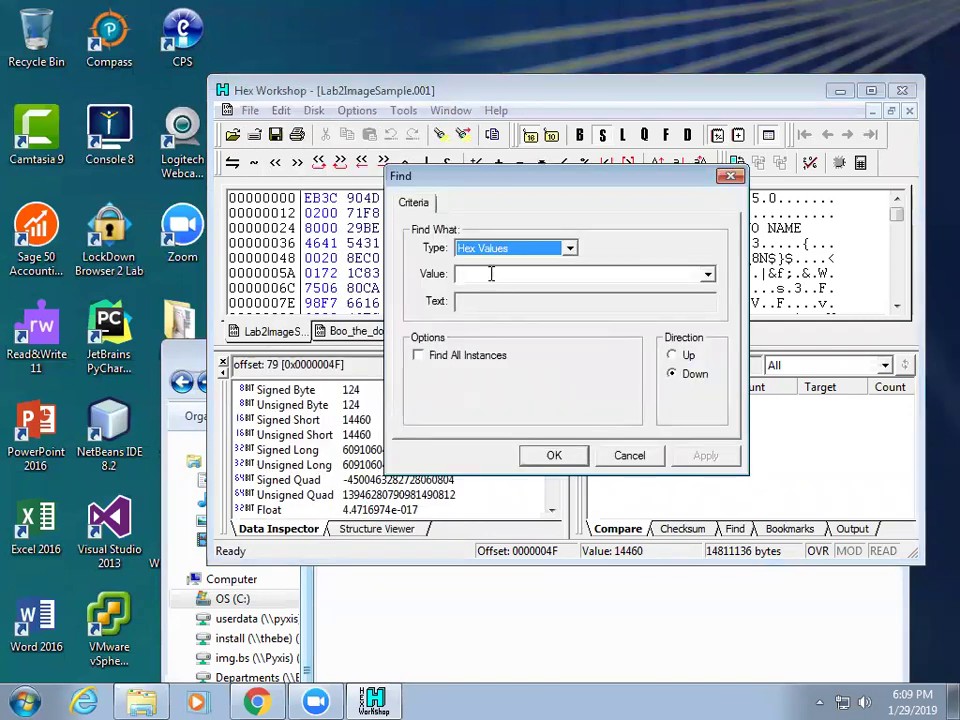
left_click(491, 258)
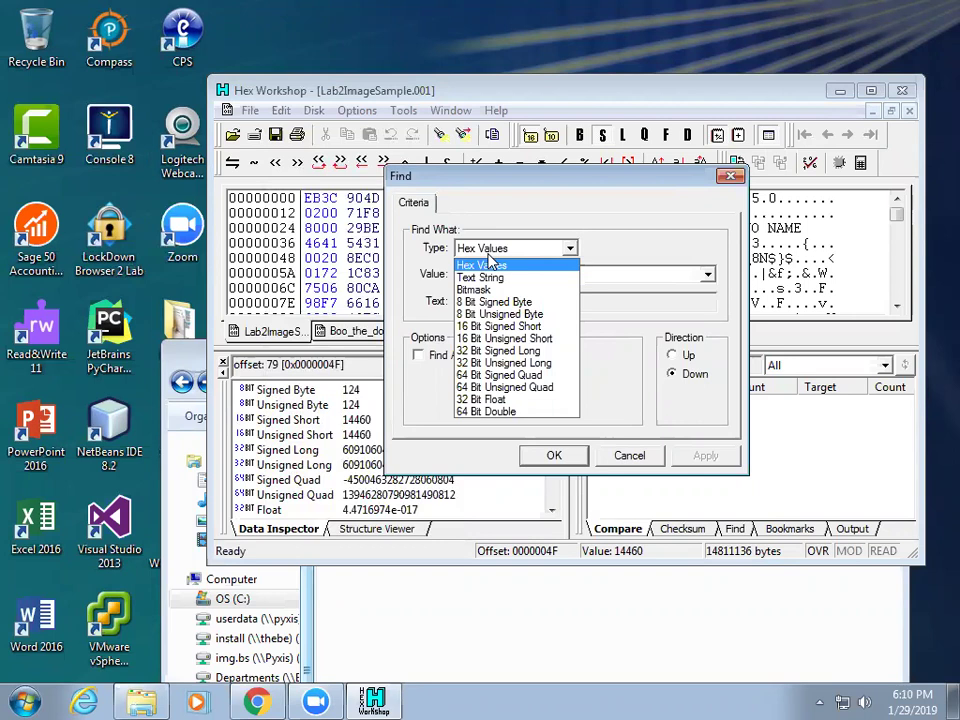
left_click(622, 280)
left_click(619, 275)
type("FFD")
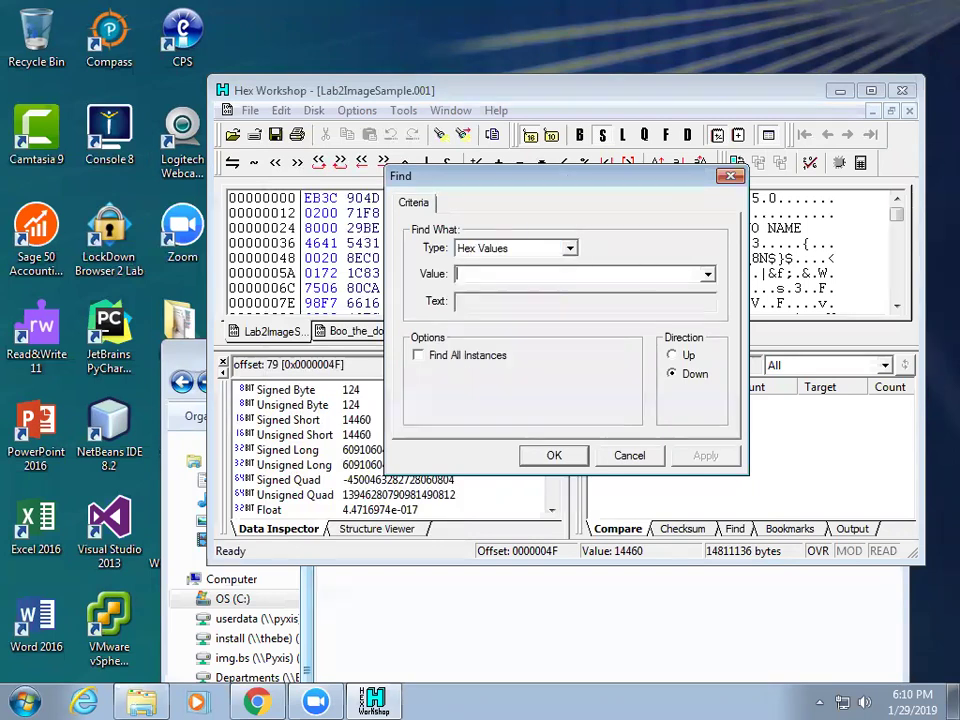
type("8")
left_click(559, 457)
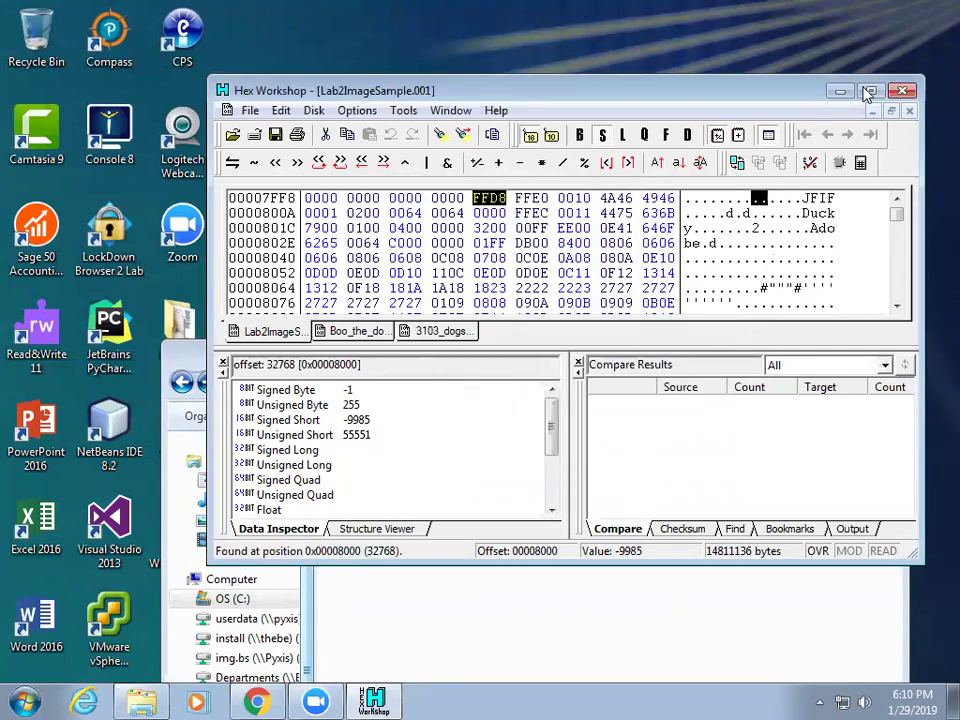
Maximize the Hex Workshop window and run the FFD8 search again
key("super+Up")
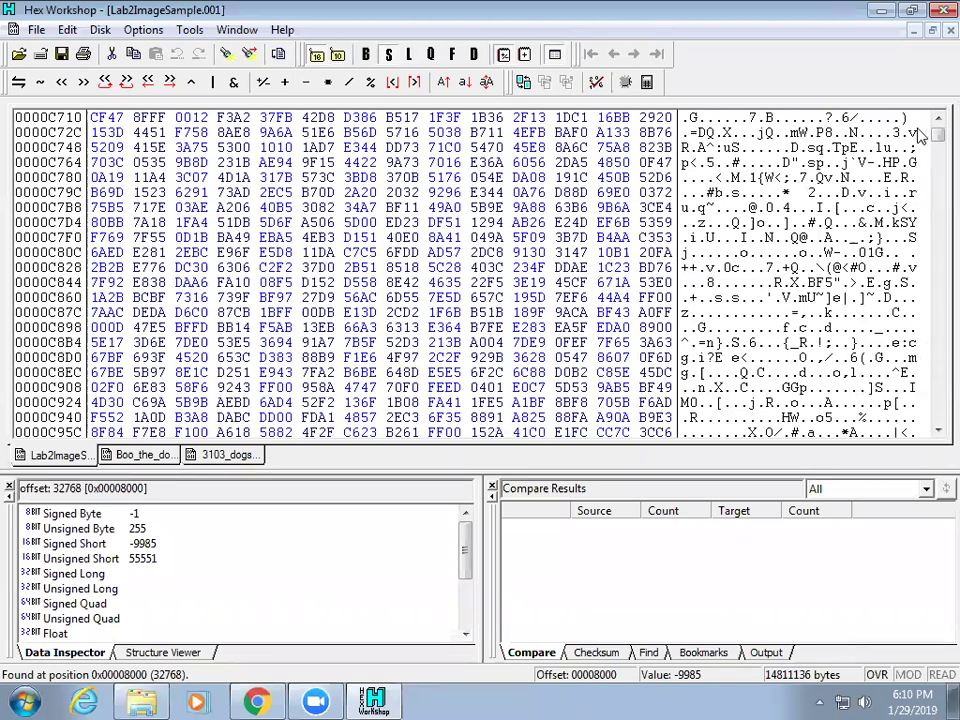
left_click_drag(934, 128, 932, 122)
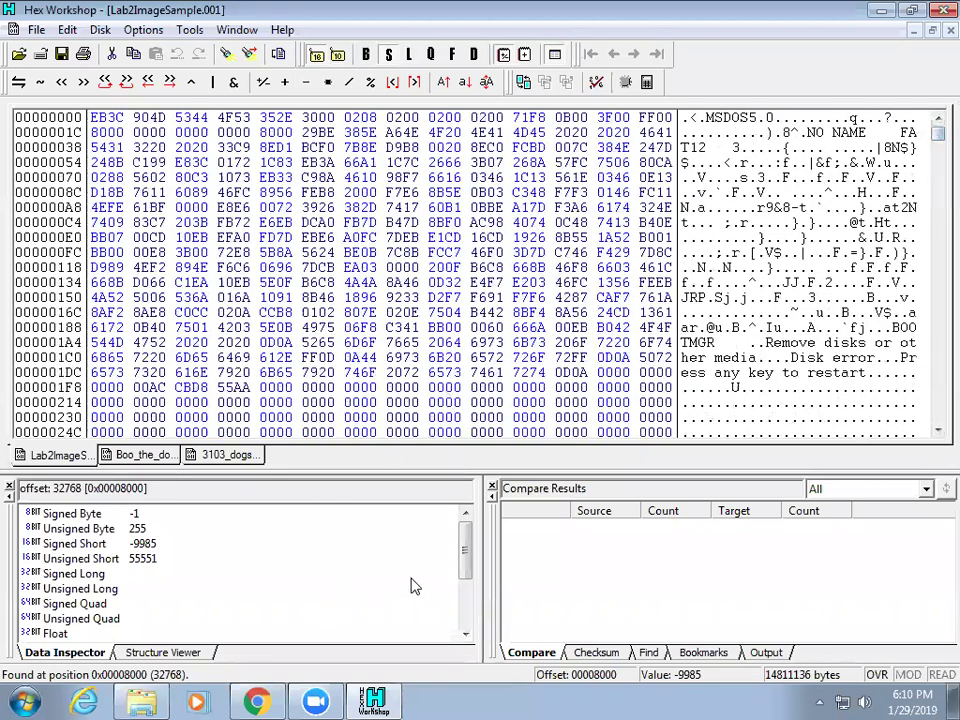
left_click(67, 30)
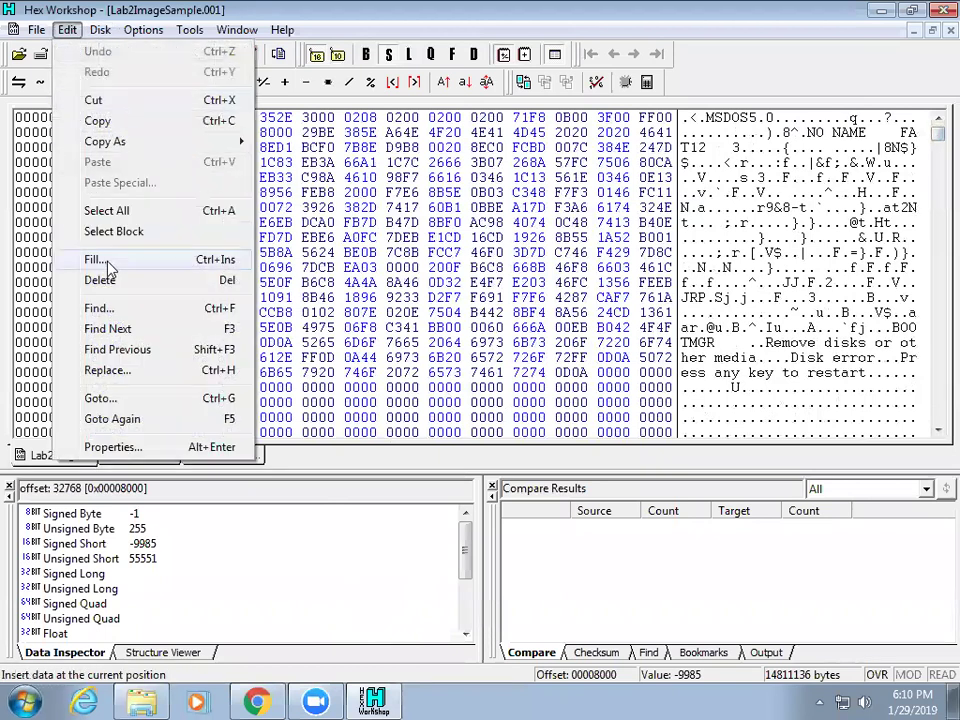
left_click(92, 286)
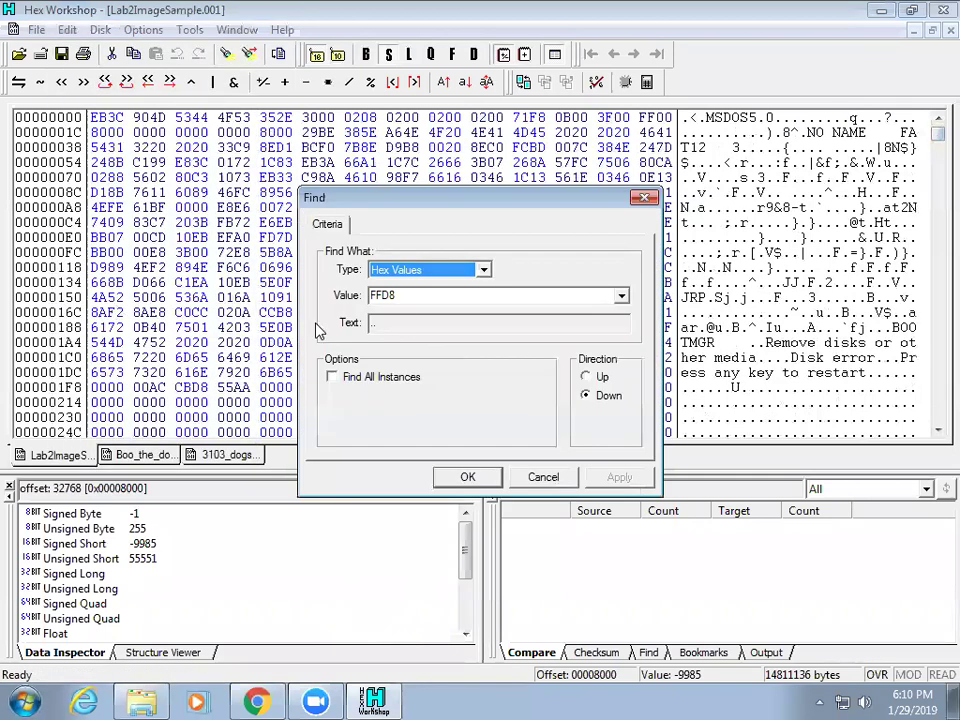
left_click(465, 476)
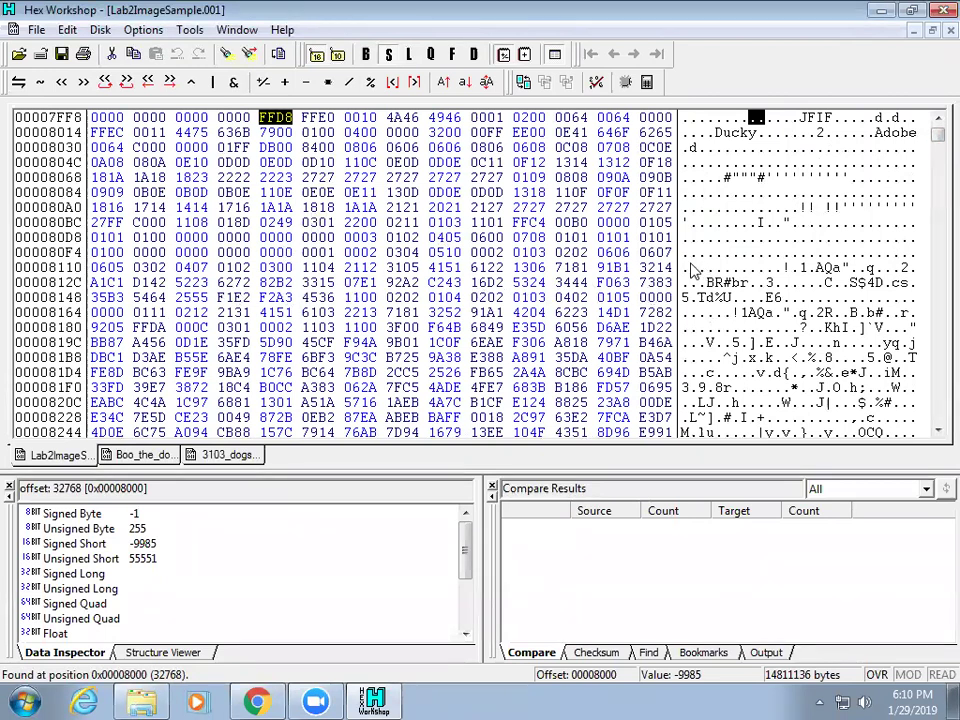
Widen the hex data column to 32 bytes per row, place the cursor near the file's beginning, and search for FFD8 again
left_click_drag(683, 262, 761, 257)
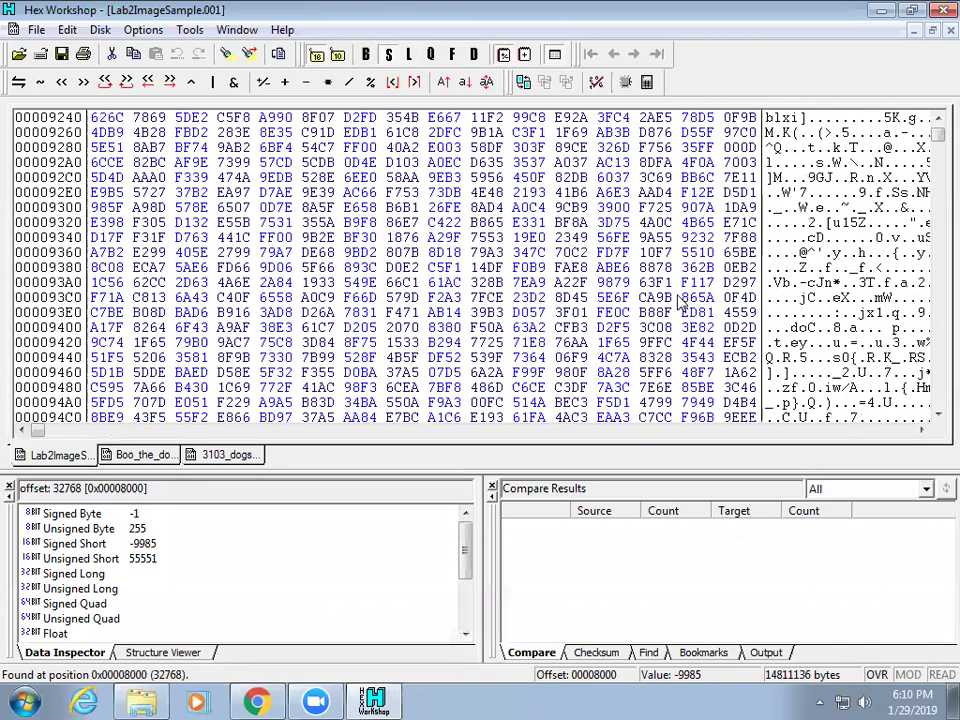
scroll(465, 248, "up", 5)
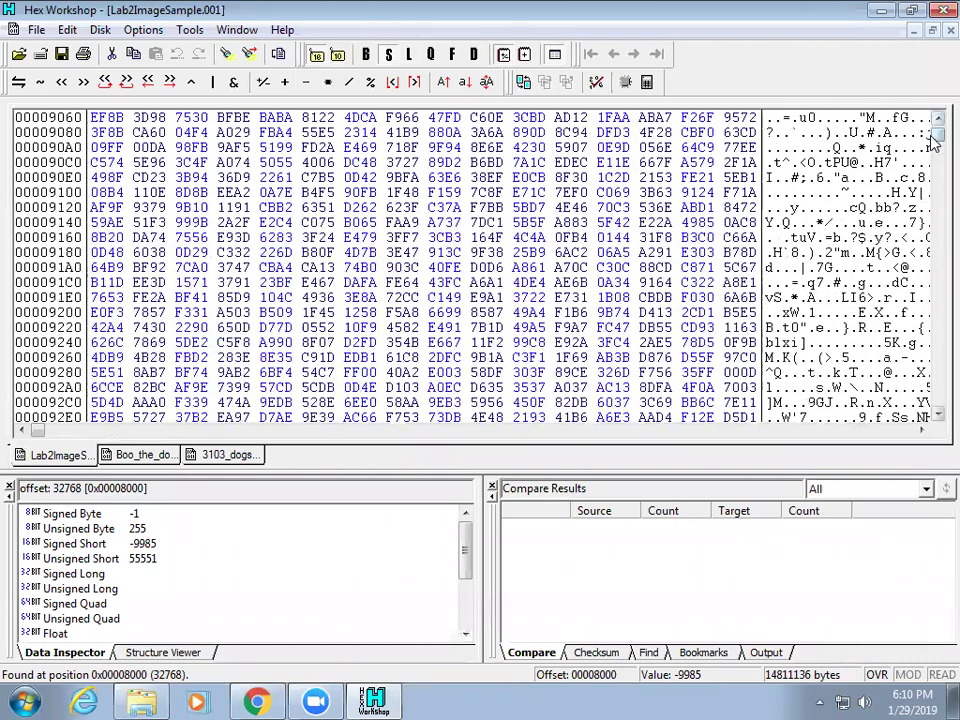
left_click_drag(938, 133, 938, 120)
left_click(316, 163)
left_click(67, 29)
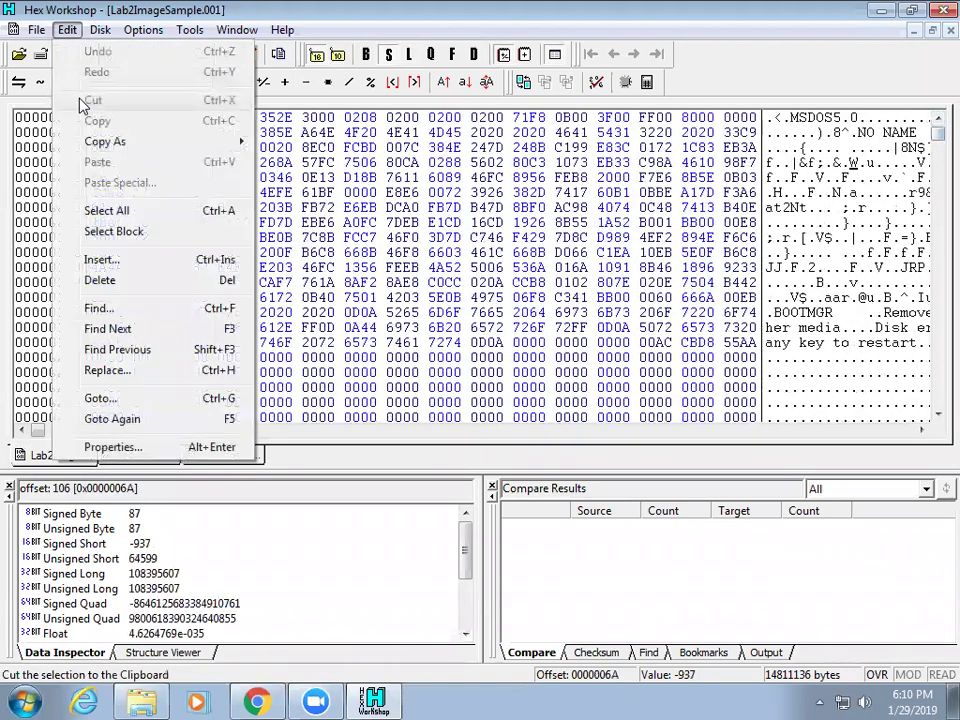
left_click(129, 309)
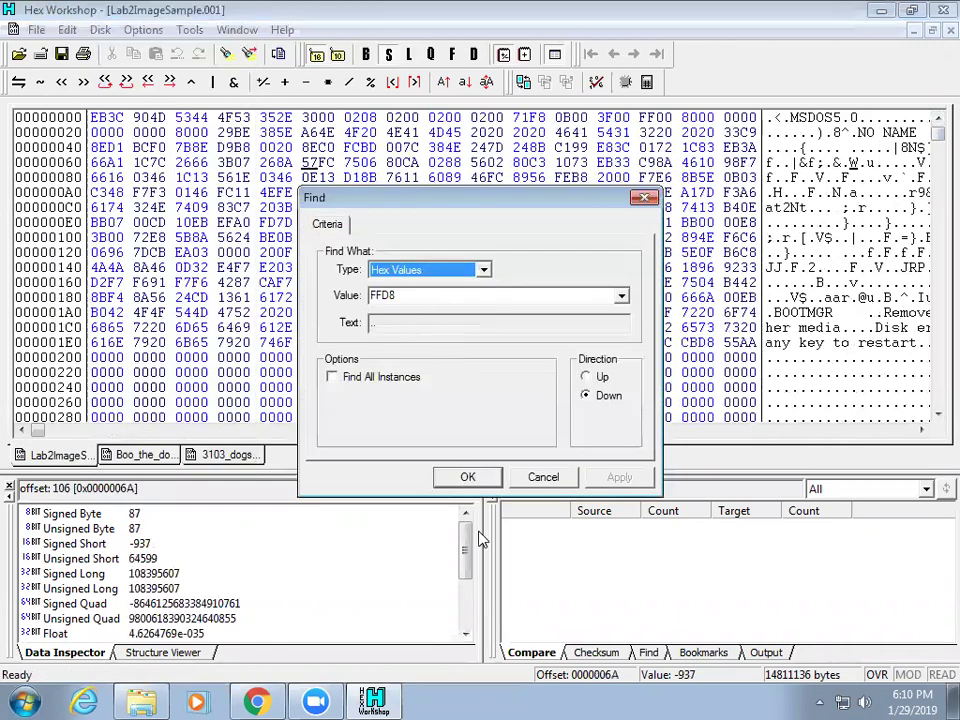
left_click(476, 479)
scroll(507, 372, "up", 2)
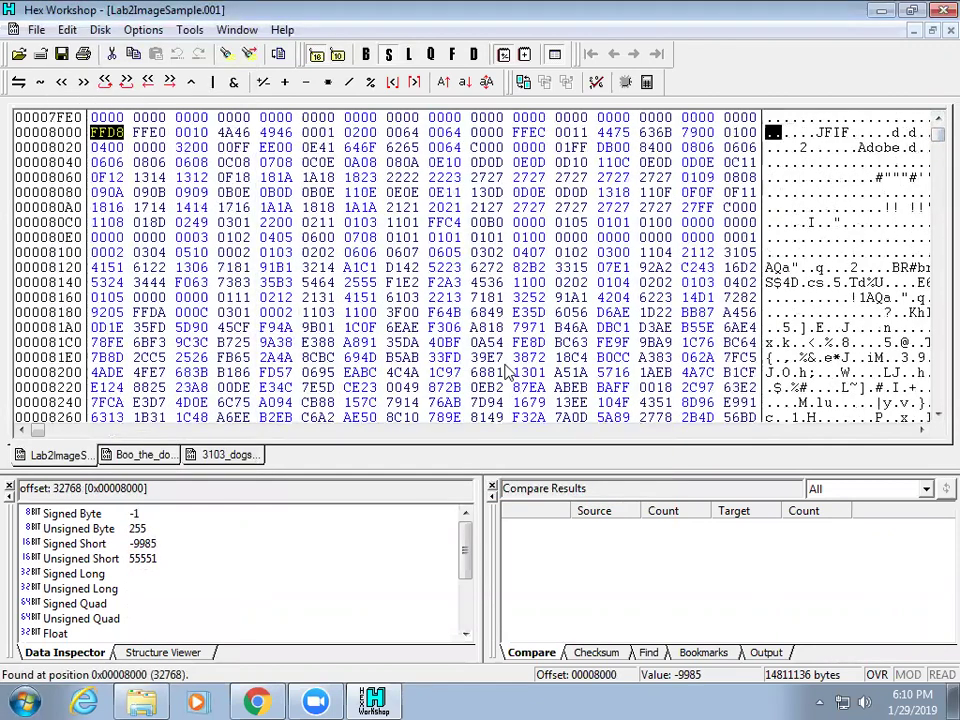
scroll(507, 372, "up", 1)
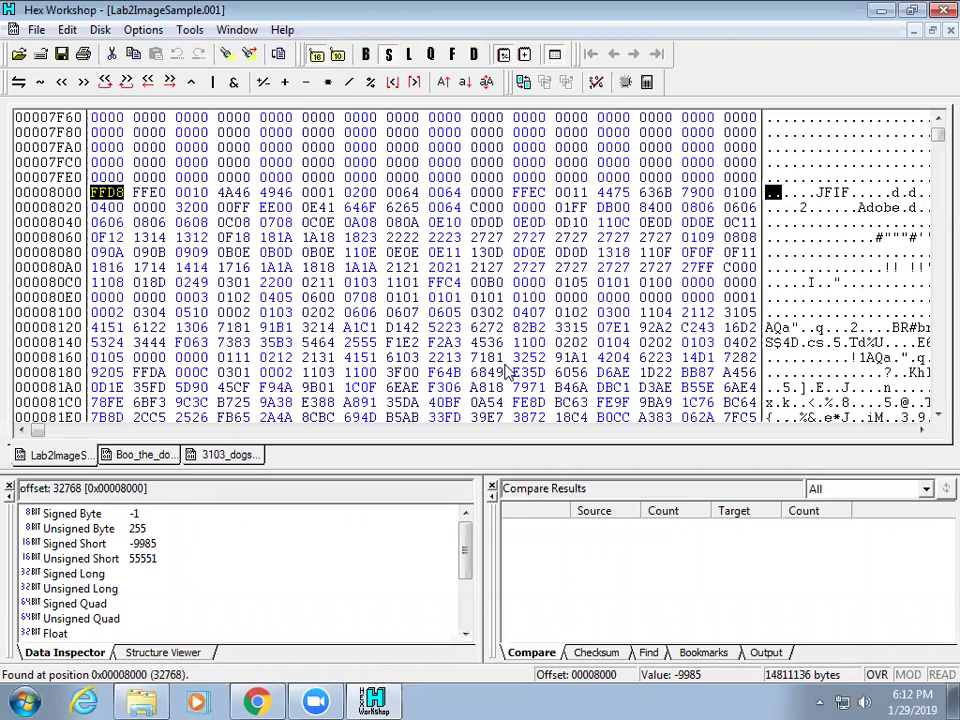
Find the next four FFD8 occurrences in Lab2ImageSample.001, checking the bytes around the matches
left_click(66, 29)
left_click(160, 329)
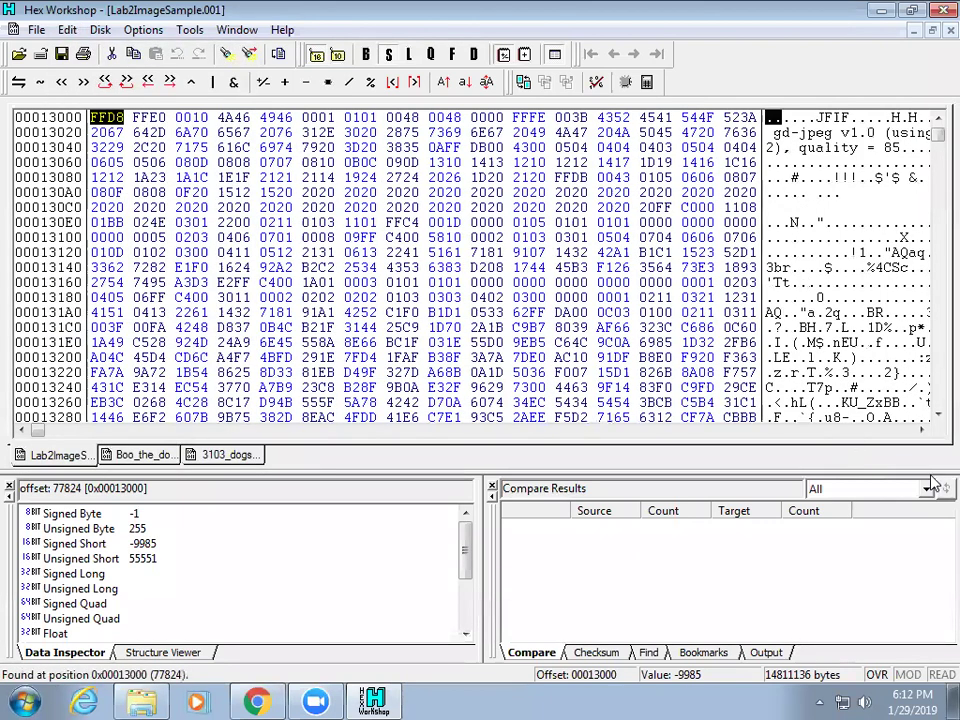
scroll(432, 377, "up", 2)
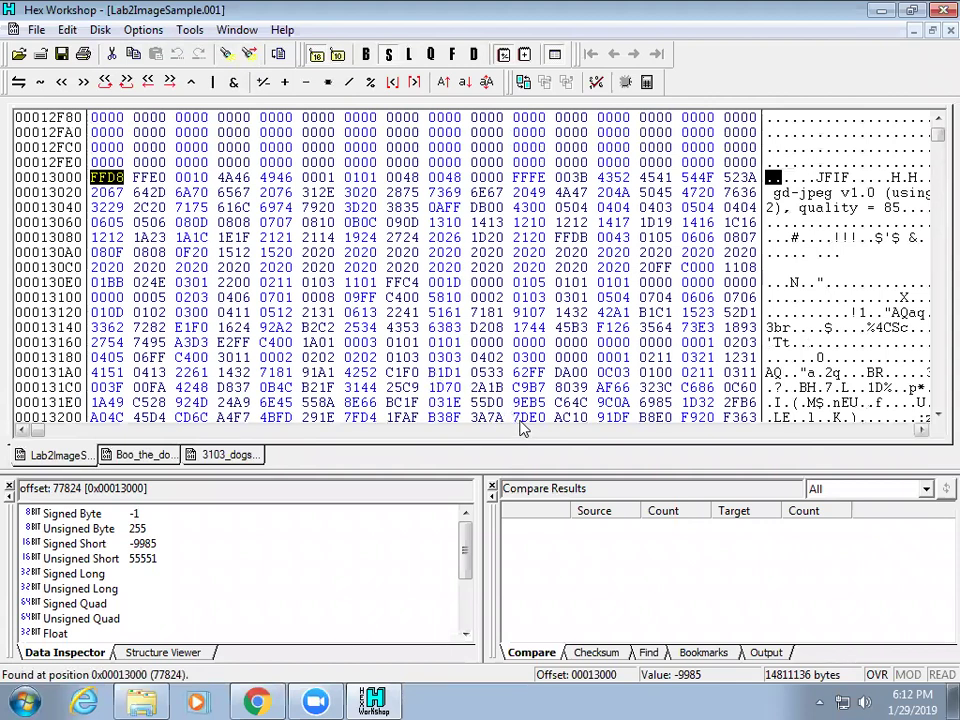
key("F3")
scroll(354, 428, "up", 2)
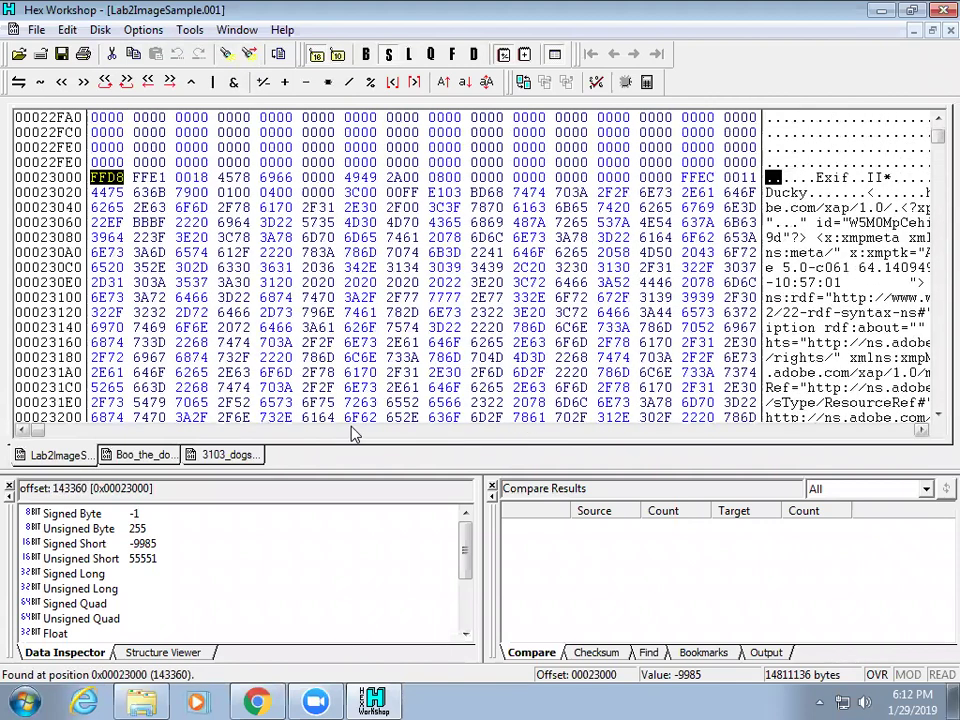
key("F3")
scroll(352, 432, "up", 1)
key("F3")
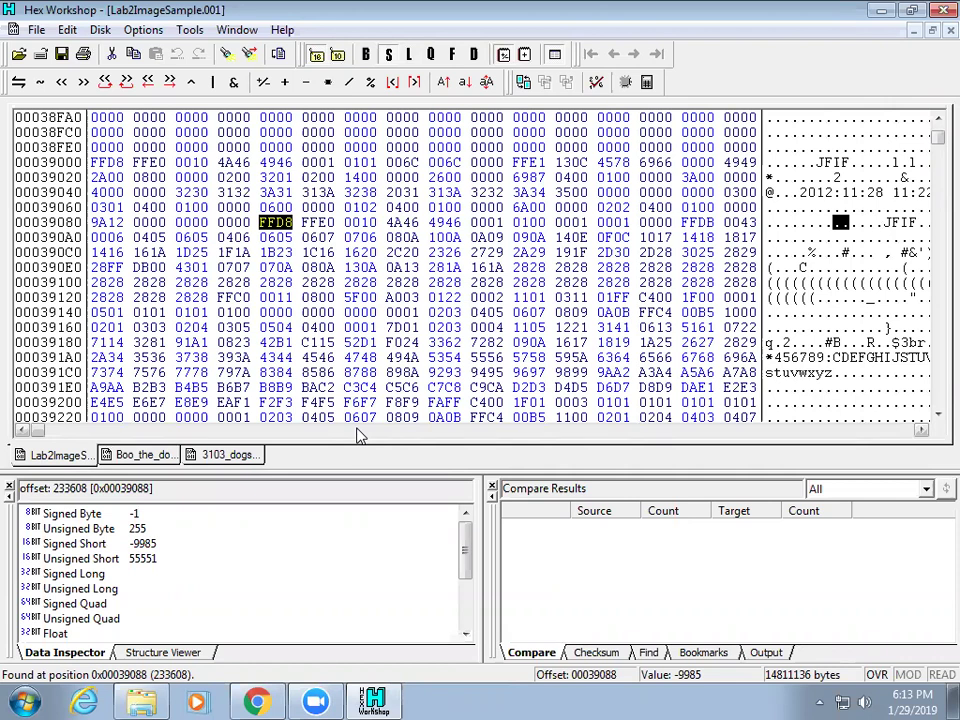
Find all instances of the hex value FFD8 in Lab2ImageSample.001
left_click(66, 30)
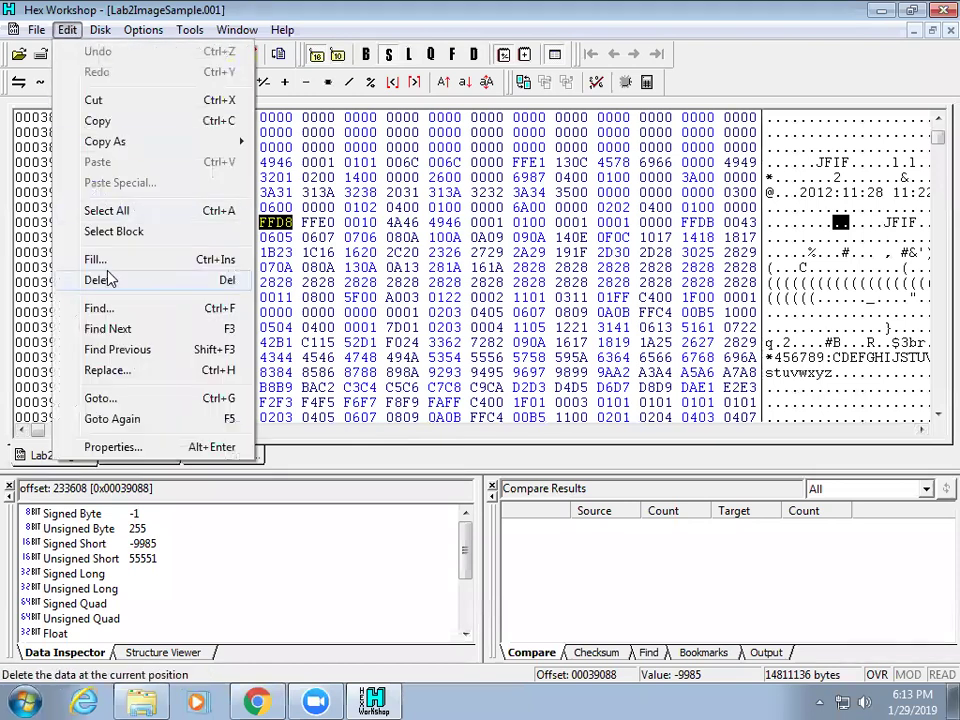
left_click(99, 308)
left_click(365, 377)
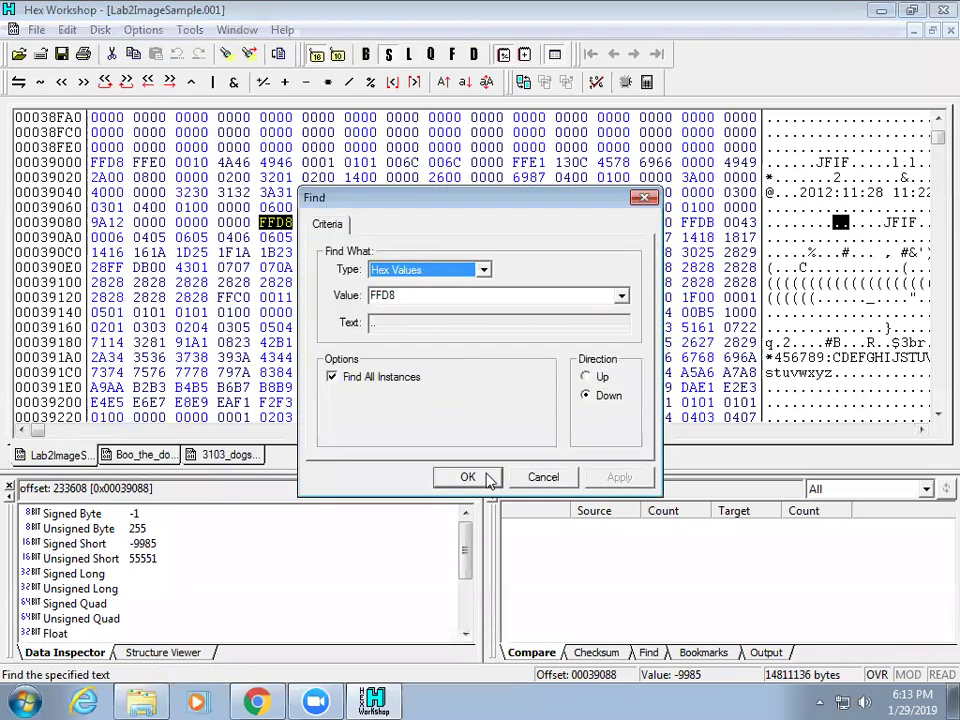
left_click(484, 479)
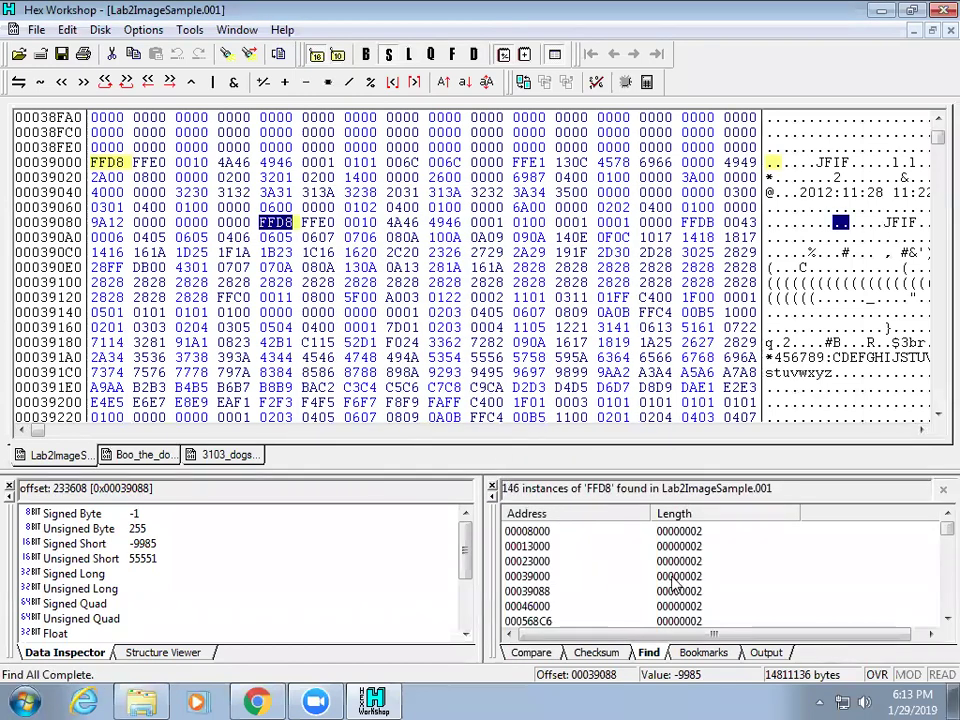
Step through the first listed FFD8 instances, compare the bytes at each address to tell real JPEG headers from stray matches, and stop on 00046000
left_click(540, 532)
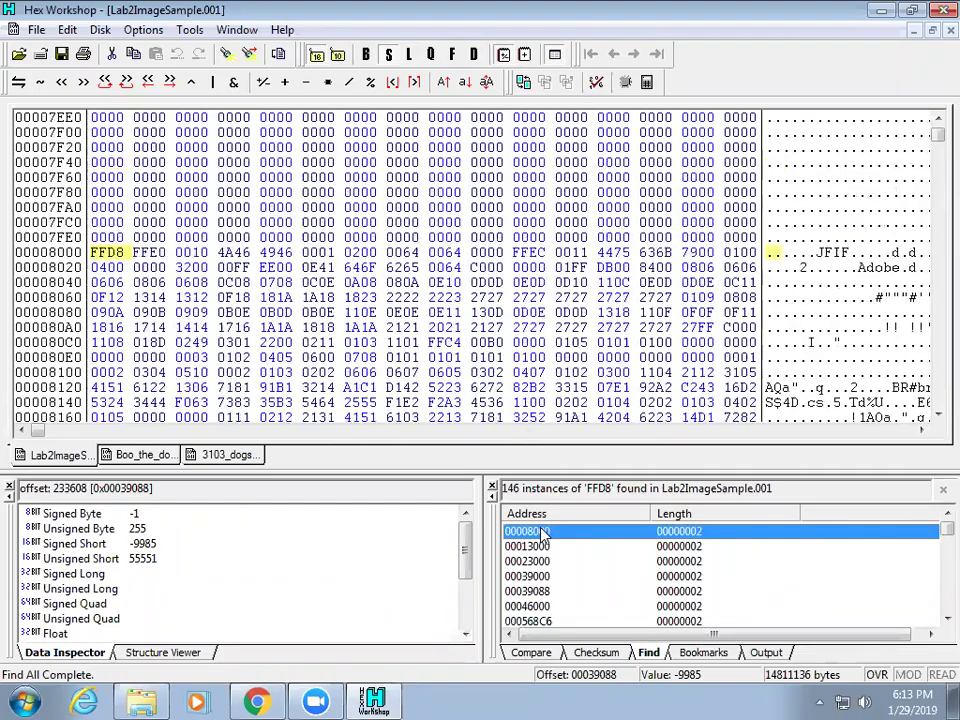
key("Down")
key("Down")
key("Down")
key("Down")
key("Down")
key("Down")
key("Down")
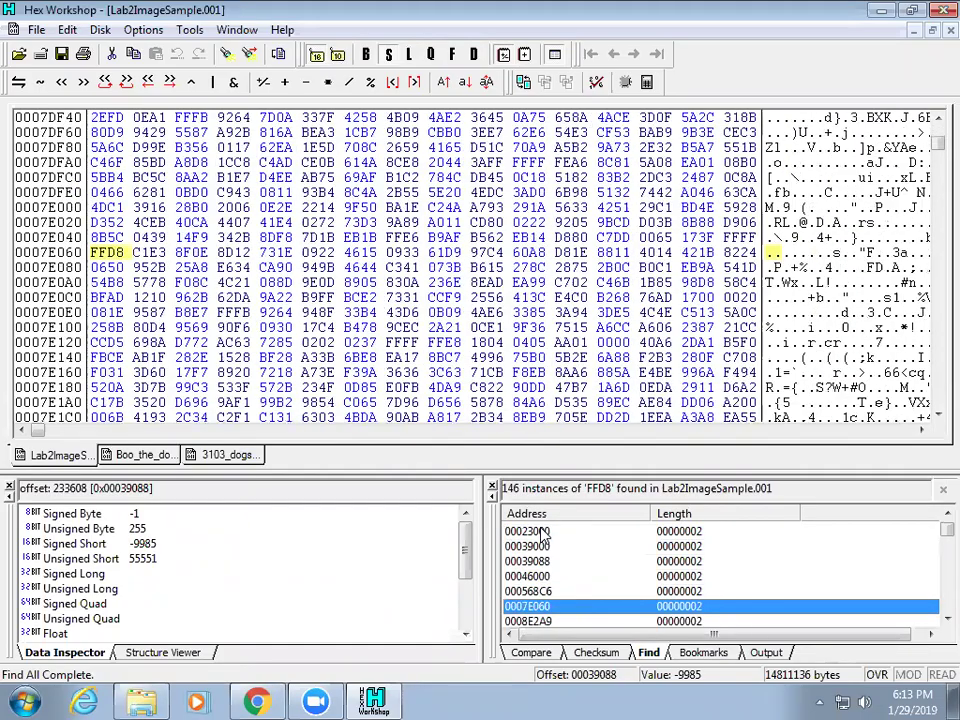
key("Up")
key("Up")
key("Up")
key("Up")
key("Up")
key("Up")
key("Up")
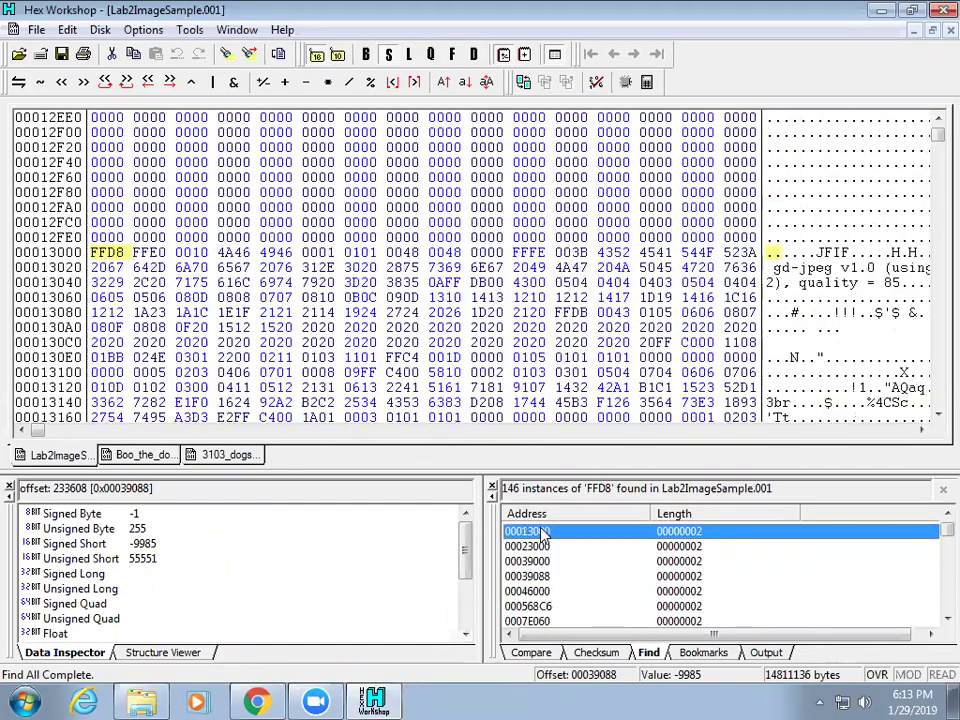
key("Down")
key("Down")
key("Down")
key("Down")
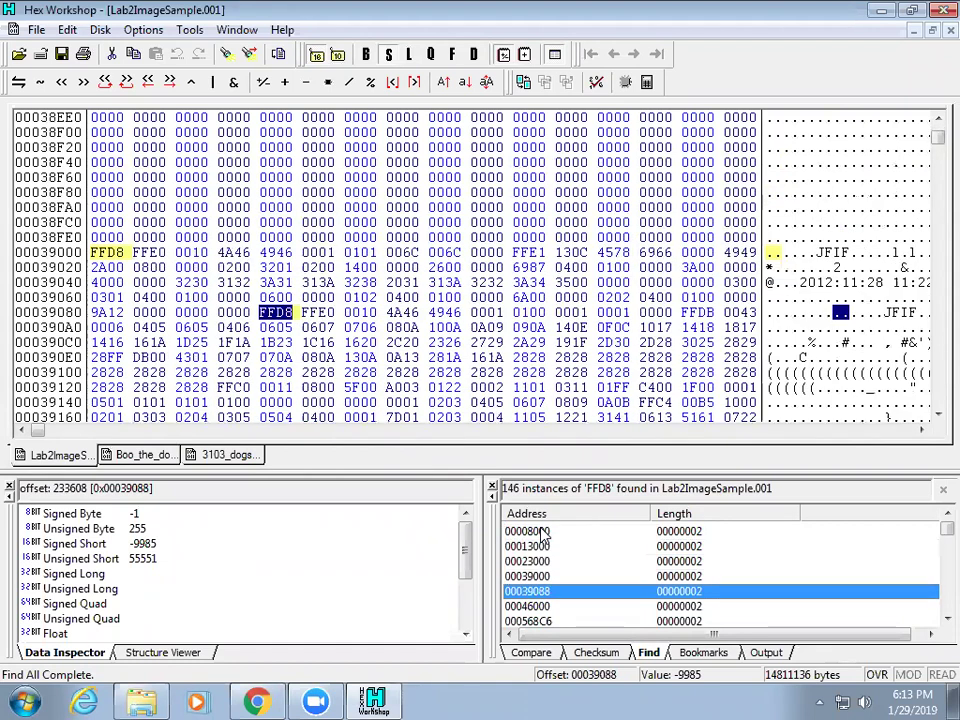
key("Down")
key("Down")
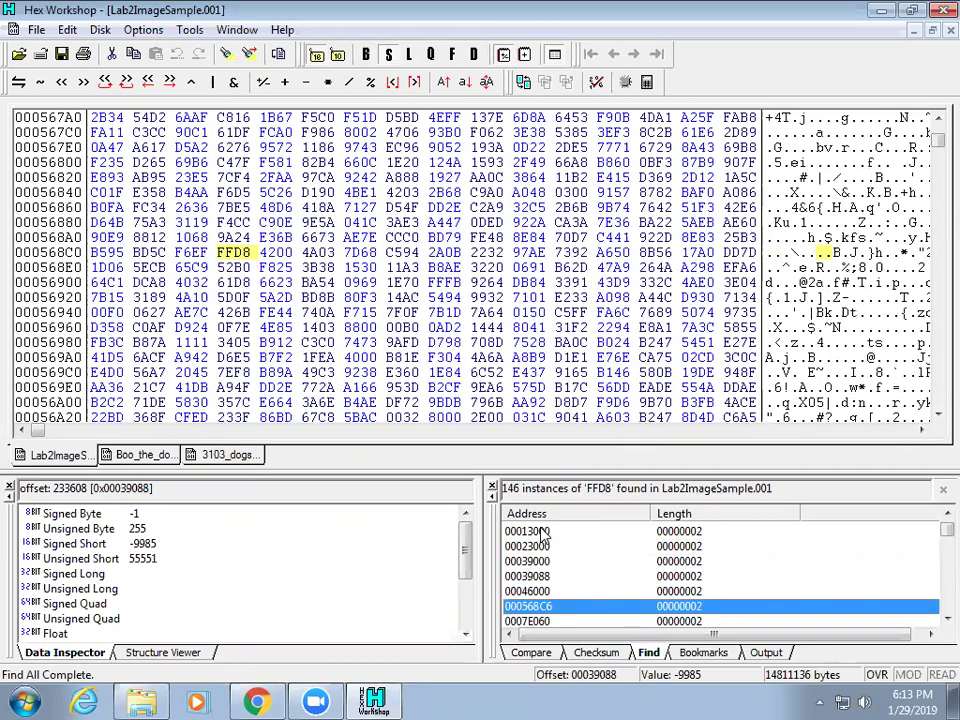
key("Up")
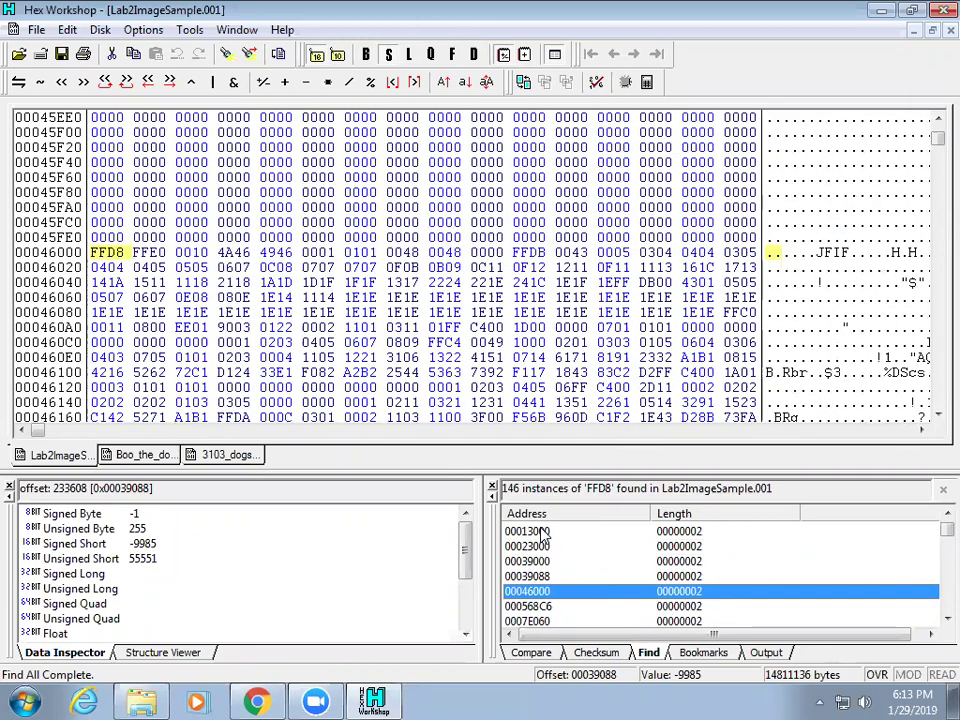
Step through the listed FFD8 instances from 00046000 to 000D40DA, checking the bytes around each match for a JPEG header
key("Down")
key("Down")
key("Down")
key("Down")
key("Down")
key("Down")
key("Down")
key("Down")
key("Down")
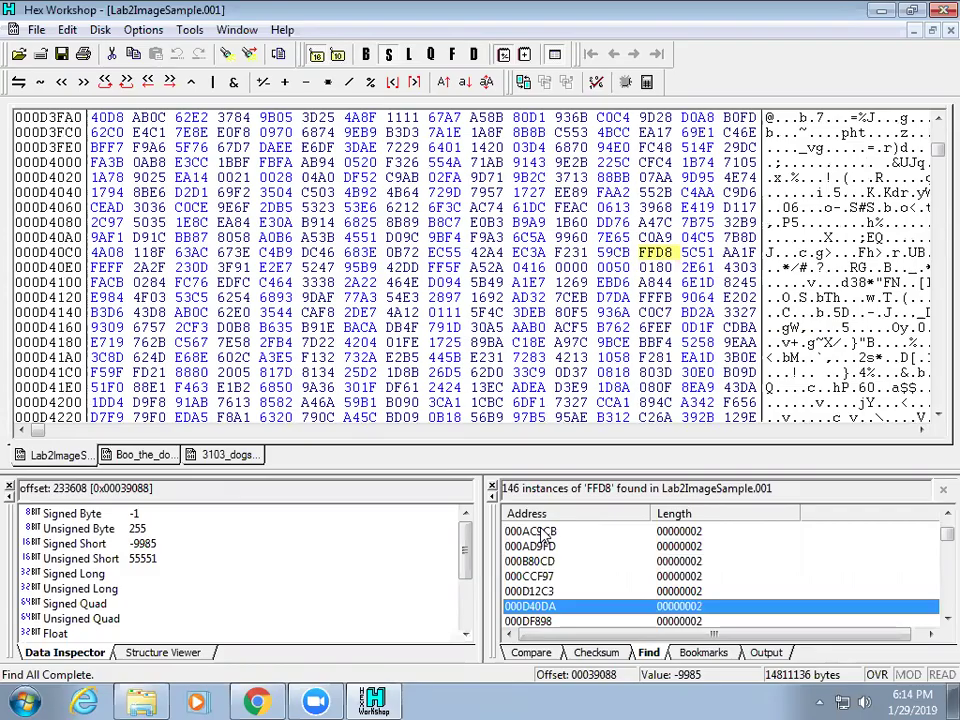
Return to the first FFD8 instance and step down to 0007E060, comparing sector-aligned JFIF headers with matches inside other data
key("Up")
key("Up")
key("Up")
key("Up")
key("Up")
key("Up")
key("Up")
key("Up")
key("Up")
key("Up")
key("Up")
key("Up")
key("Up")
key("Up")
key("Up")
key("Up")
key("Up")
key("Up")
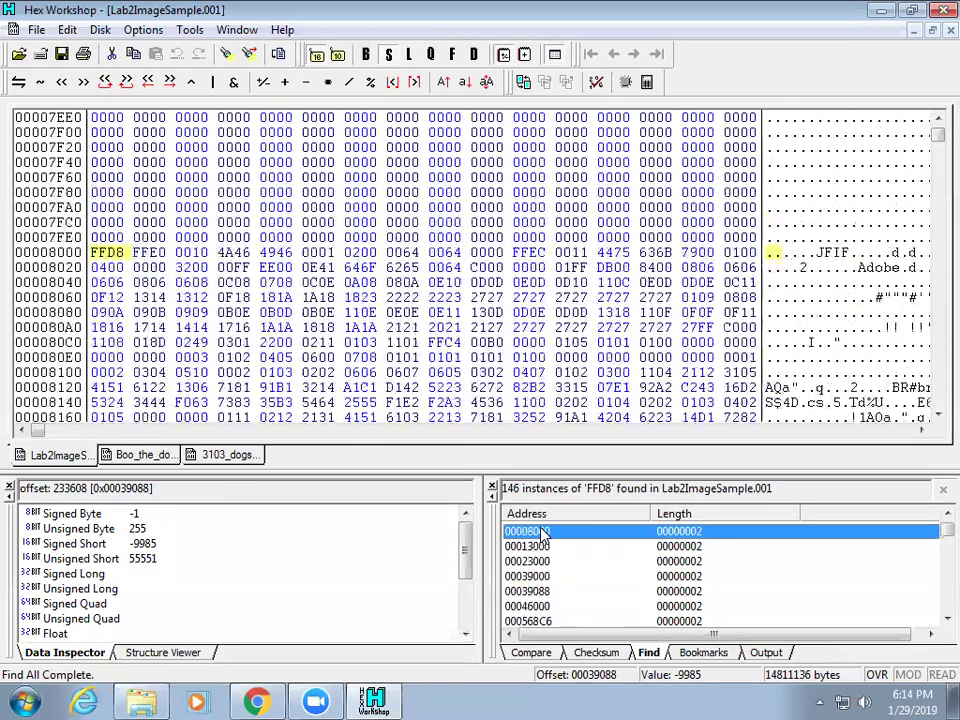
key("Down")
key("Down")
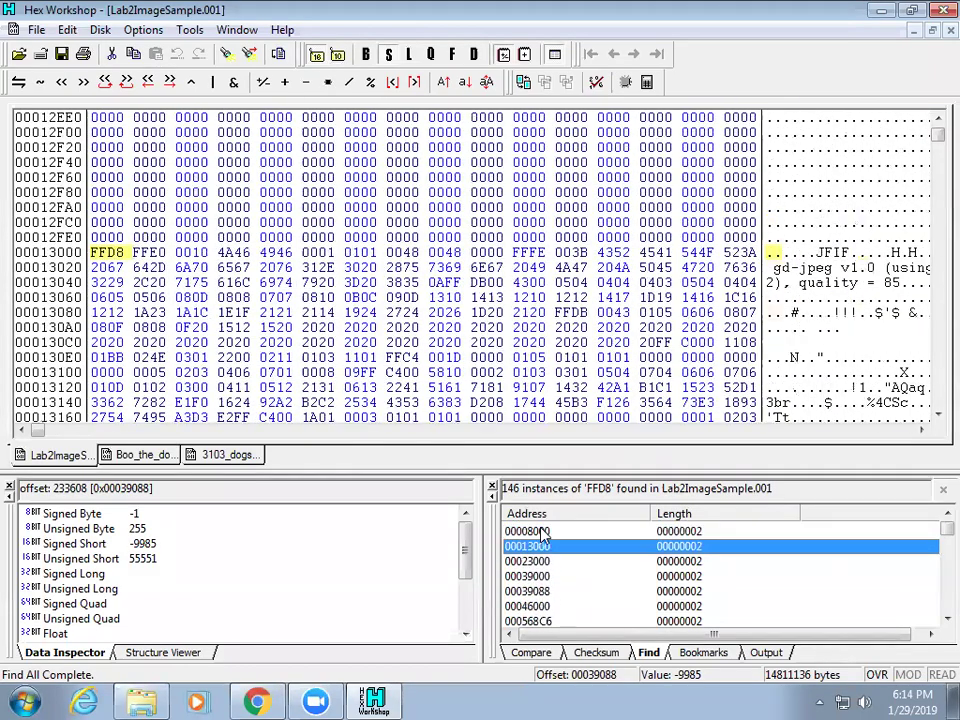
key("Down")
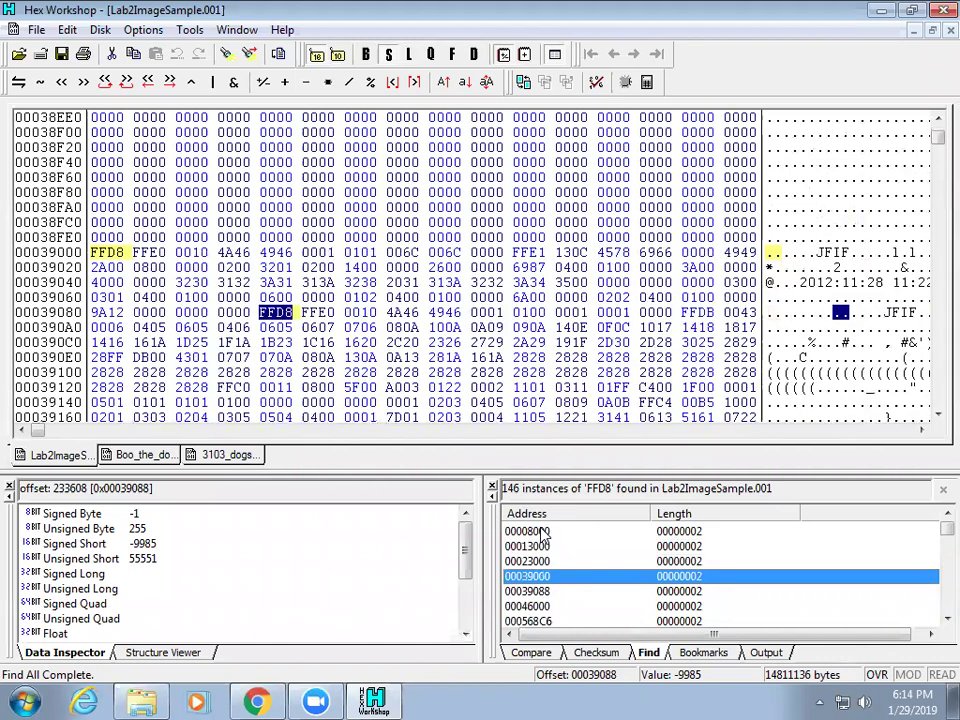
key("Down")
key("Down")
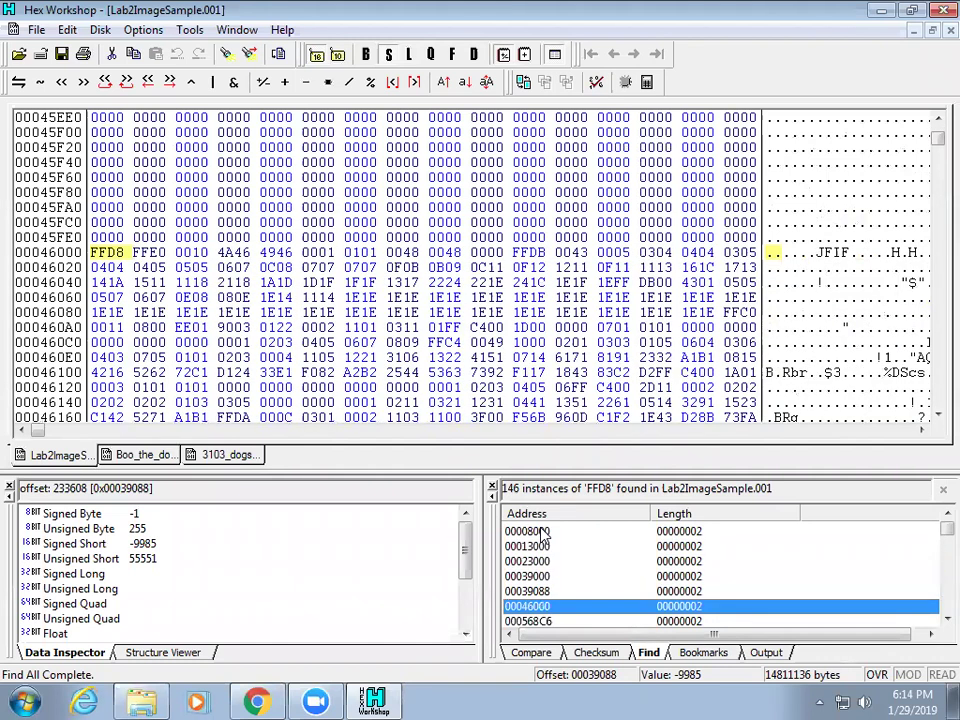
key("Down")
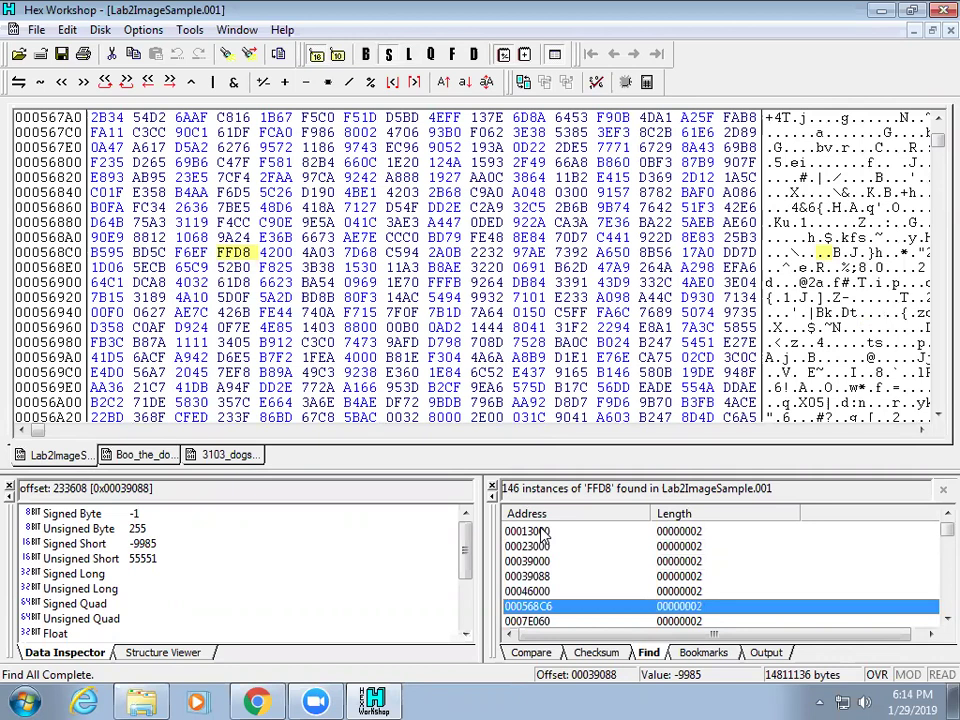
key("Down")
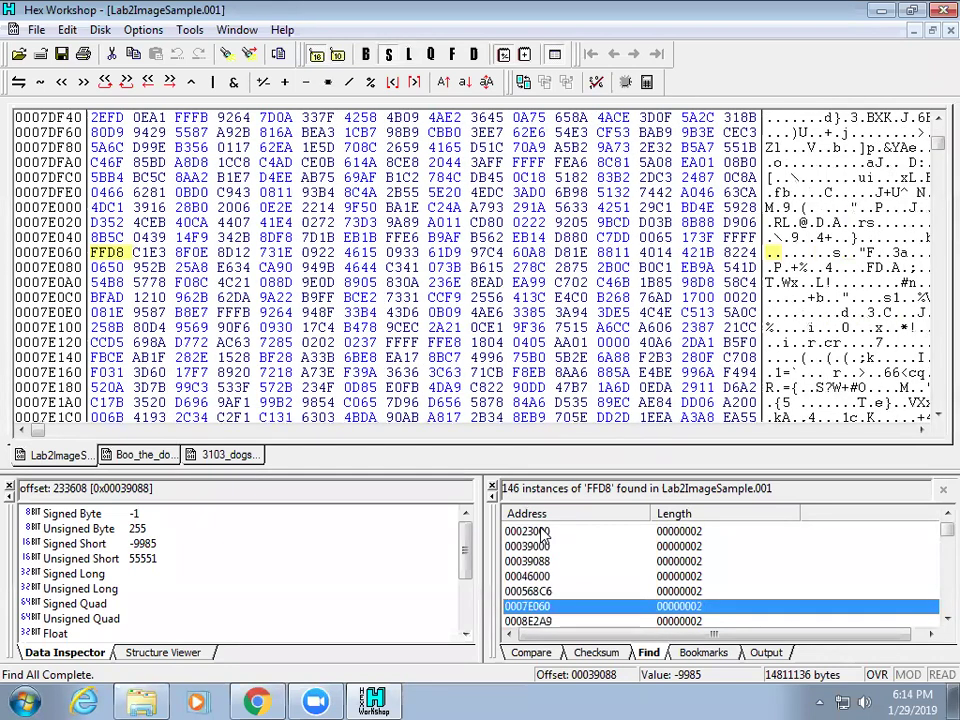
Return to the FFD8 instance at 00008000 and place the cursor on its first byte
key("Up")
key("Up")
key("Up")
key("Up")
key("Up")
key("Up")
key("Up")
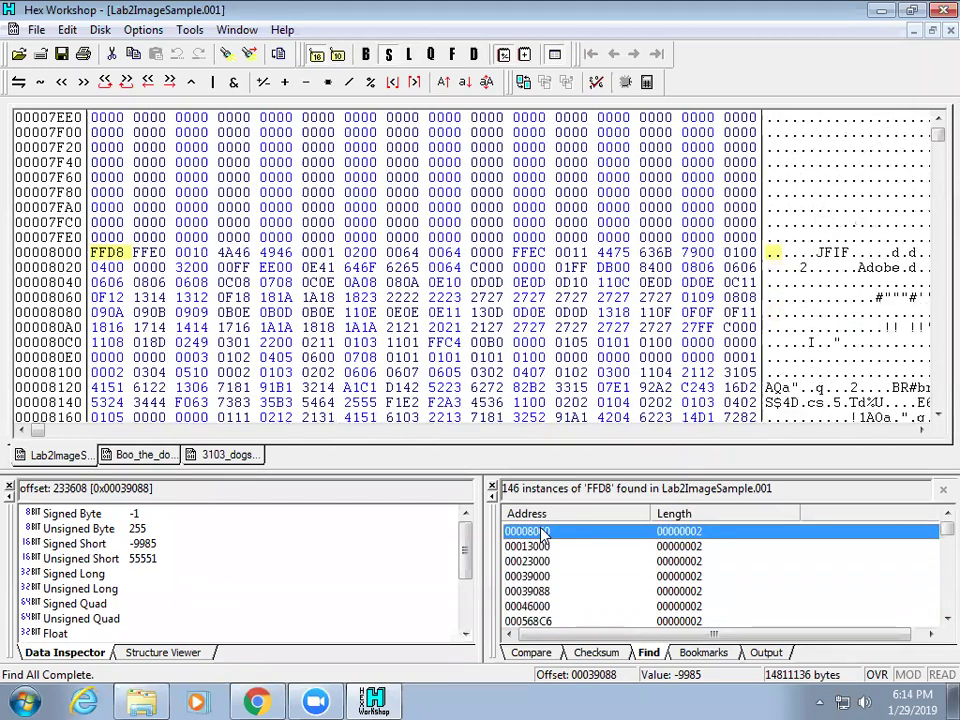
left_click(94, 254)
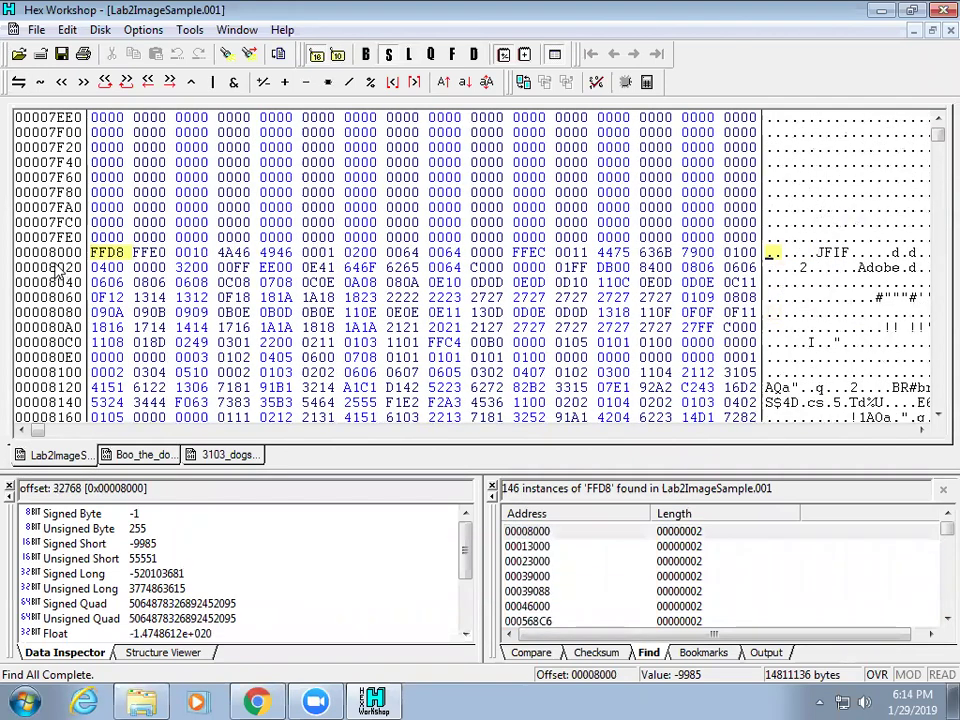
Open Notepad and record 8000 as the starting offset of the first JPEG
key("super")
type("notepad")
key("Return")
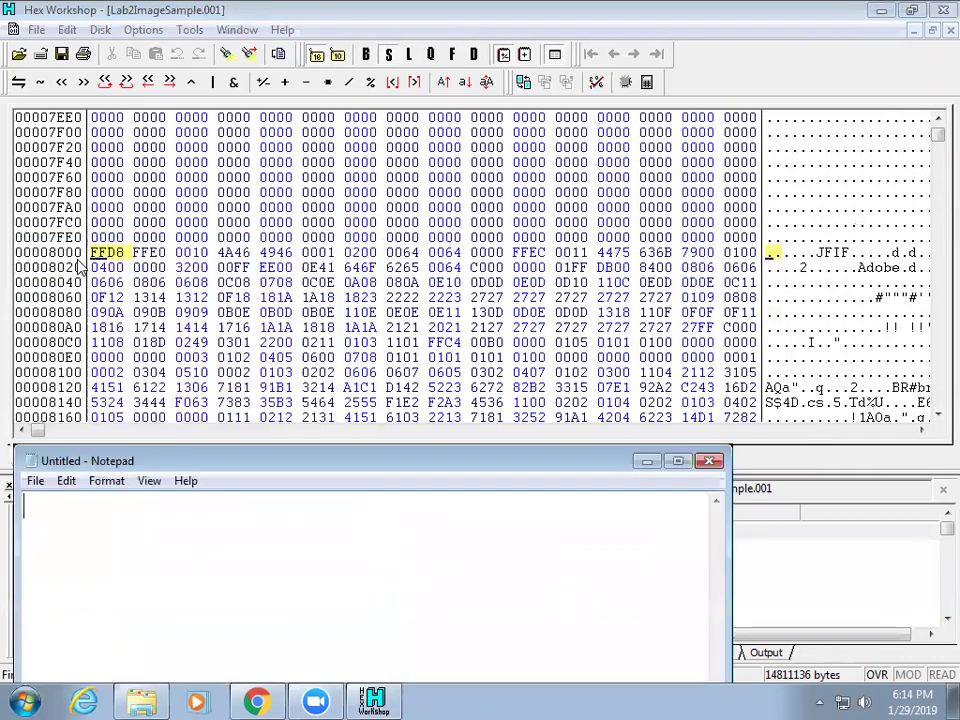
type("8000")
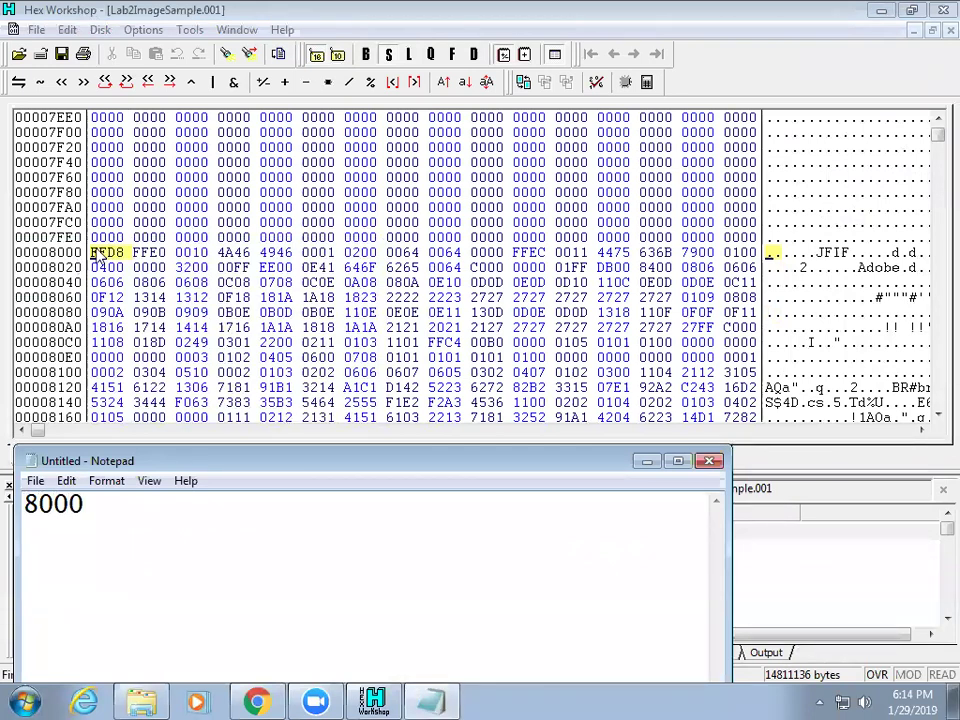
Switch back to Hex Workshop and find all instances of the hex value FFD9 in Lab2ImageSample.001
left_click(76, 195)
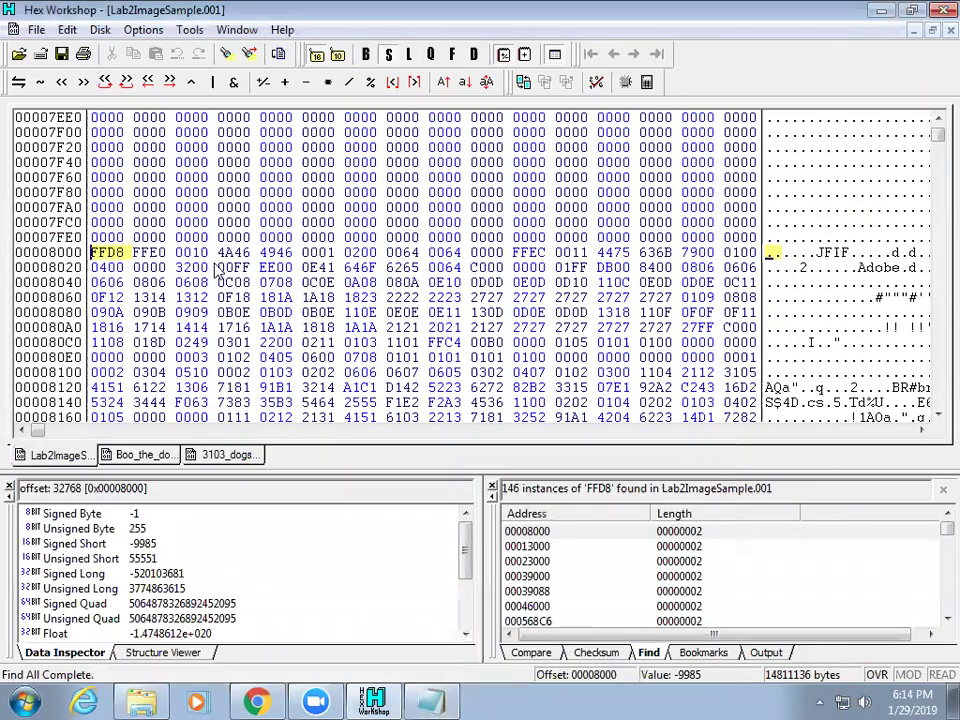
left_click(68, 30)
left_click(98, 308)
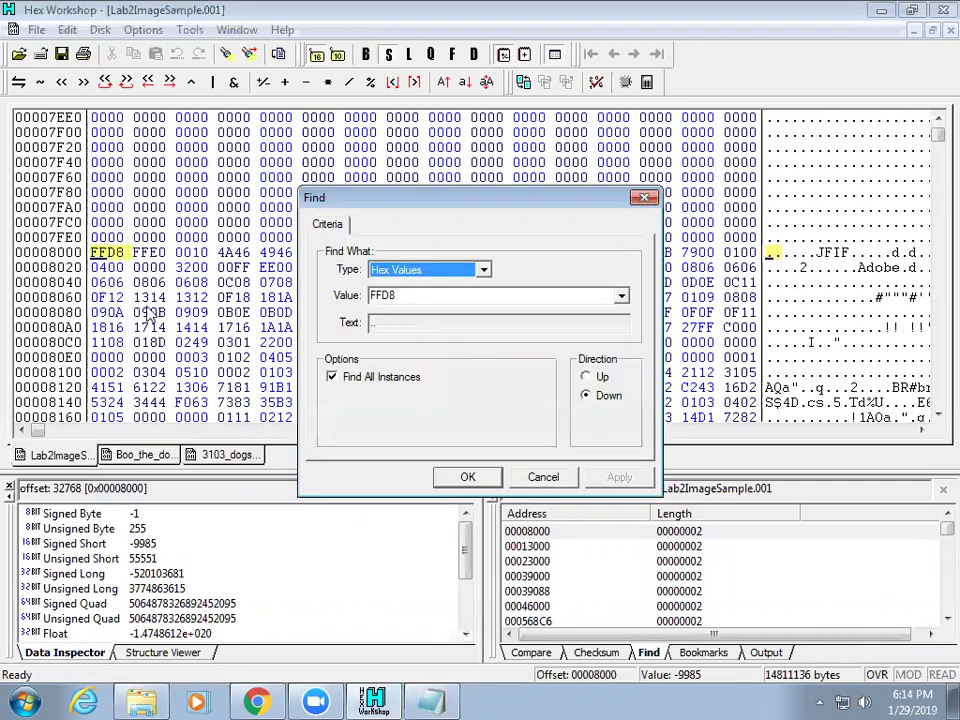
key("Tab")
left_click(405, 294)
key("BackSpace")
type("9")
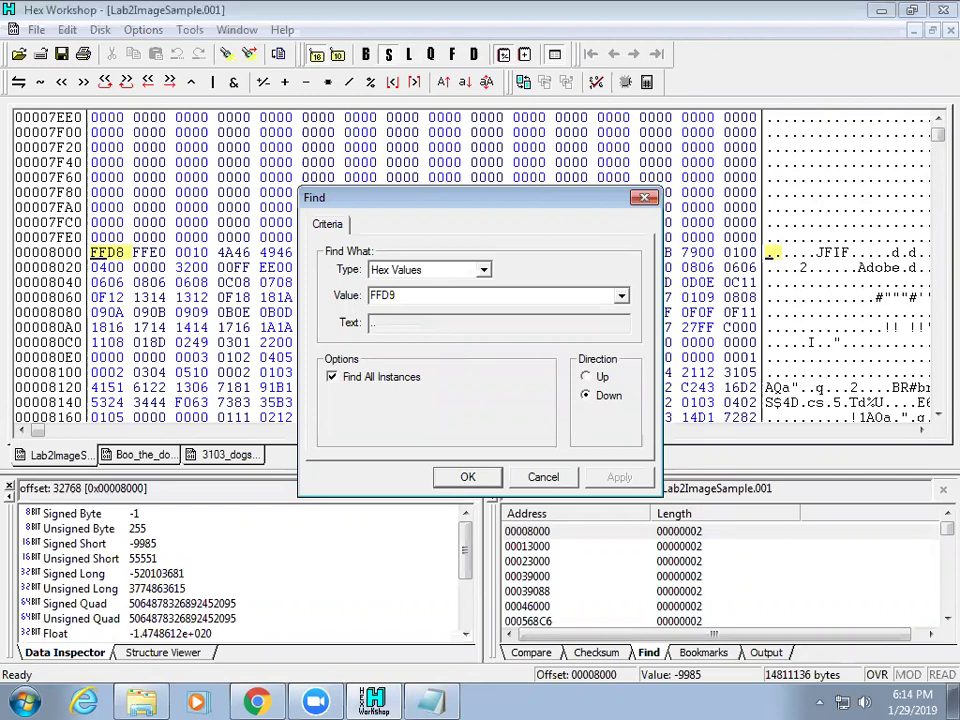
left_click(466, 476)
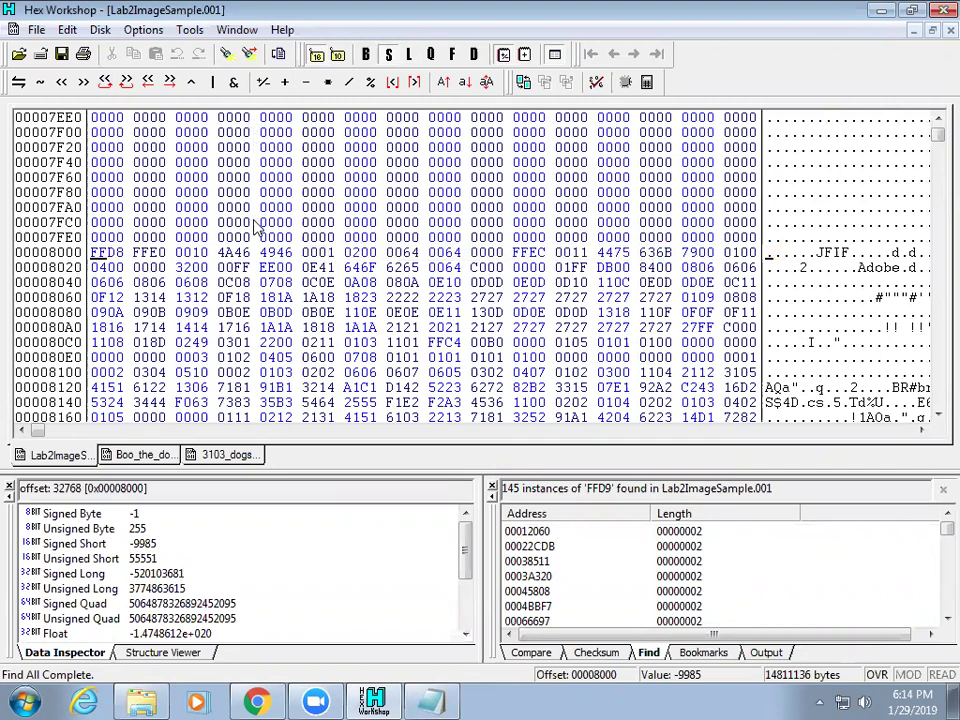
left_click(110, 192)
left_click(67, 28)
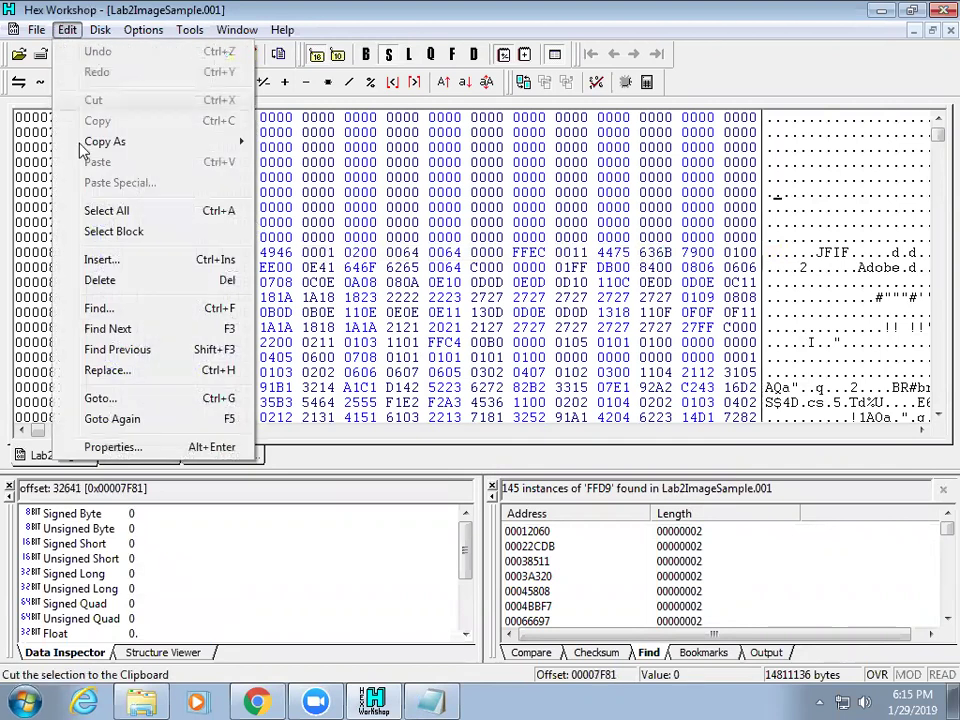
left_click(108, 307)
left_click(334, 375)
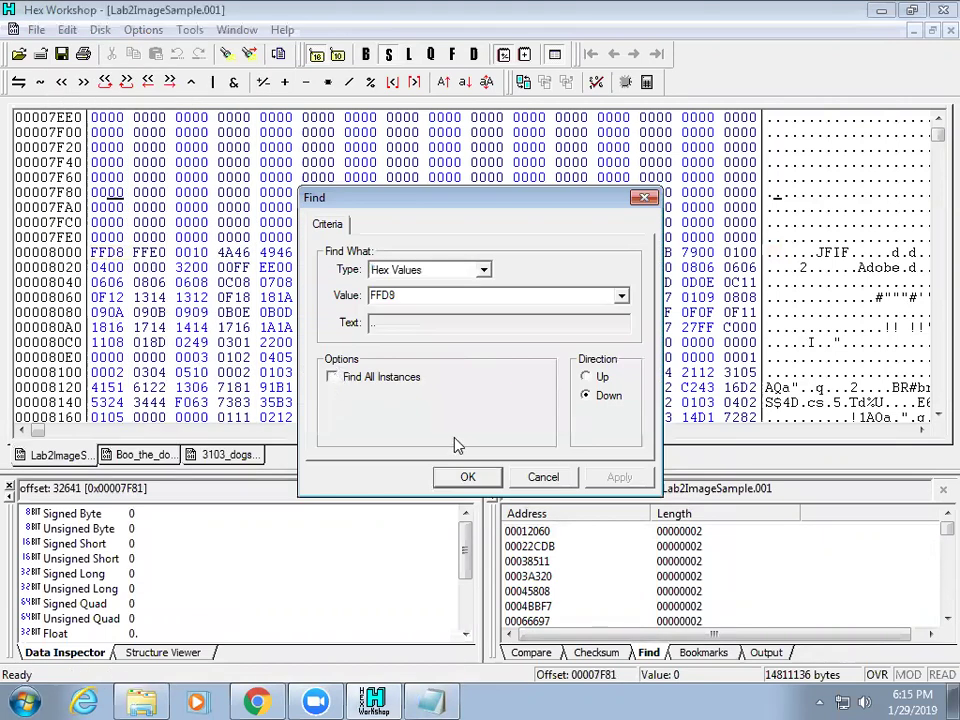
left_click(543, 477)
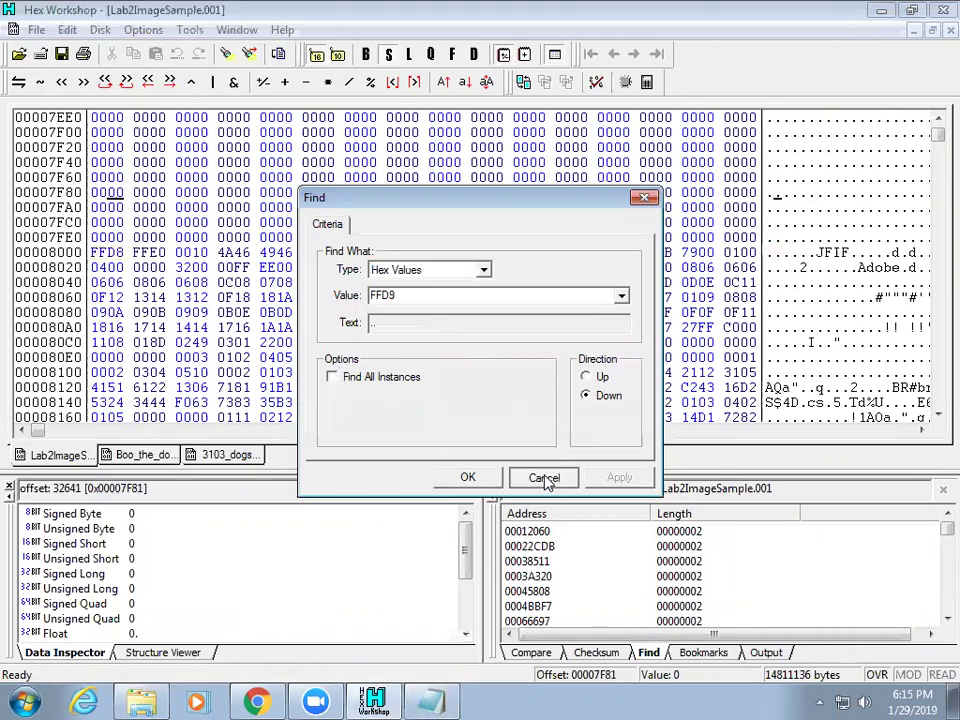
Place the cursor just before the JPEG header at 00008000 and find the next FFD9 downward without listing all instances
left_click(110, 256)
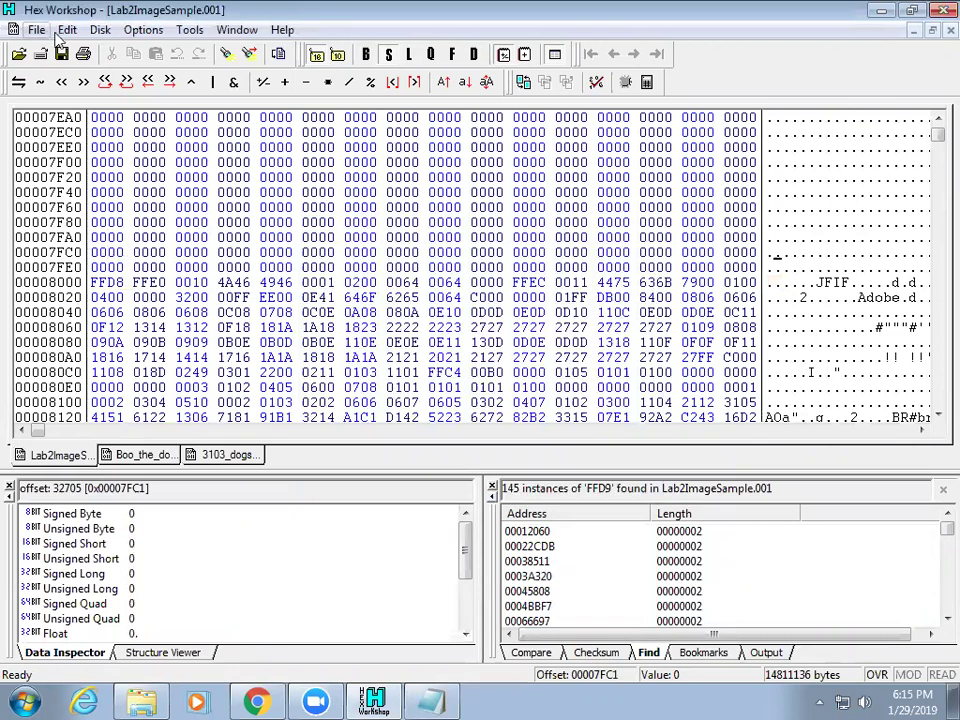
left_click(67, 29)
left_click(112, 307)
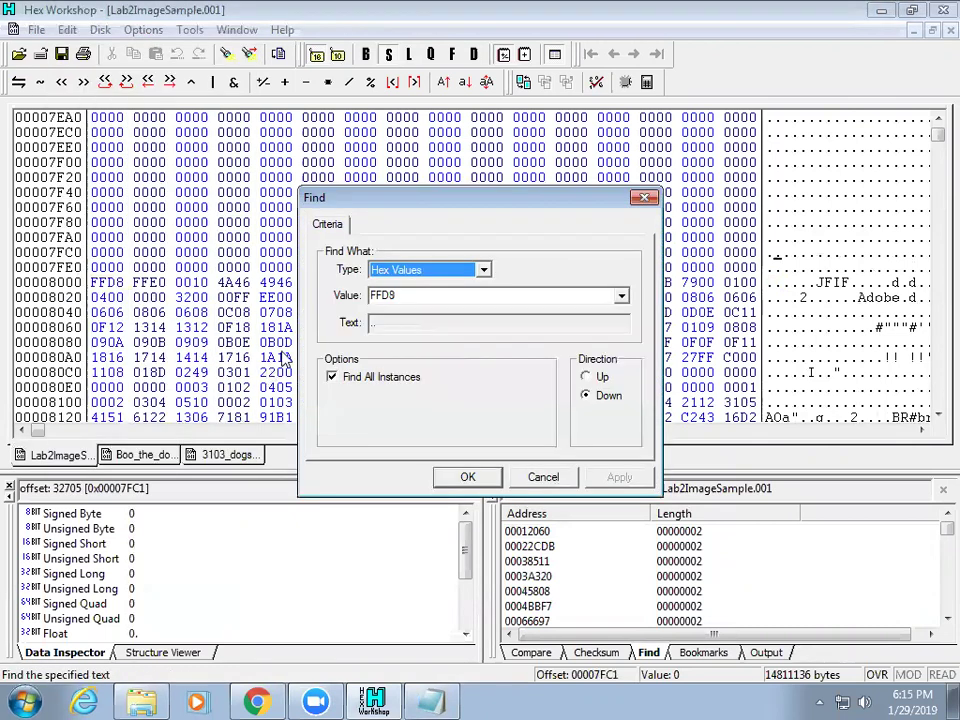
left_click(332, 377)
left_click(472, 478)
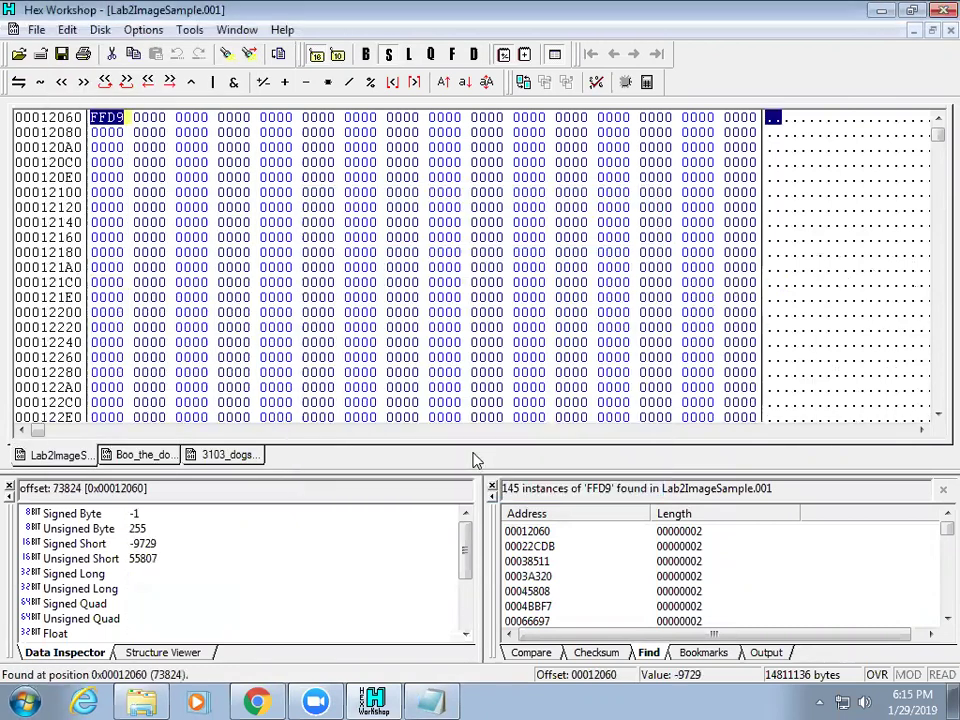
scroll(348, 315, "up", 3)
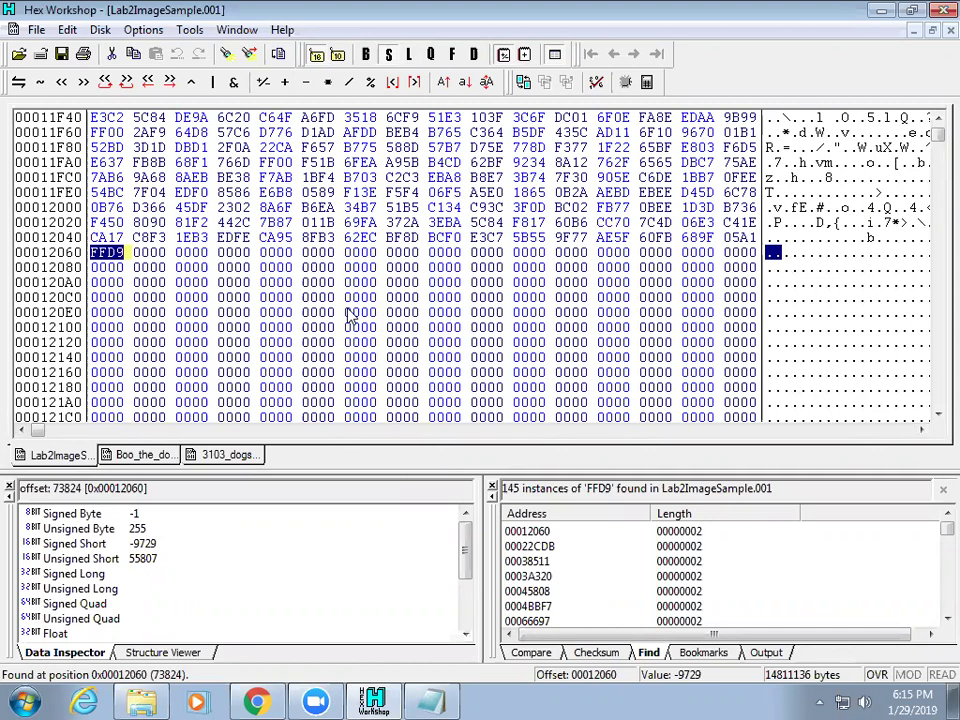
Select the D9 byte from its trailing edge to get the end offset, and extend the Notepad entry to 8000-12062
mouse_move(122, 262)
left_mouse_down()
mouse_move(100, 256)
mouse_move(112, 262)
left_mouse_up()
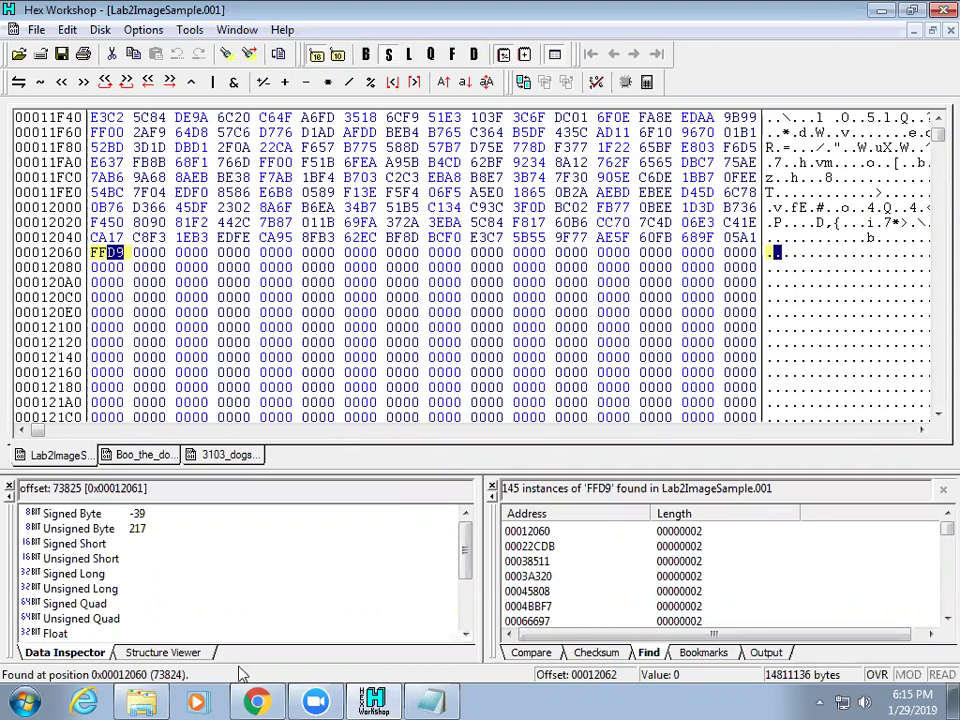
left_click(440, 700)
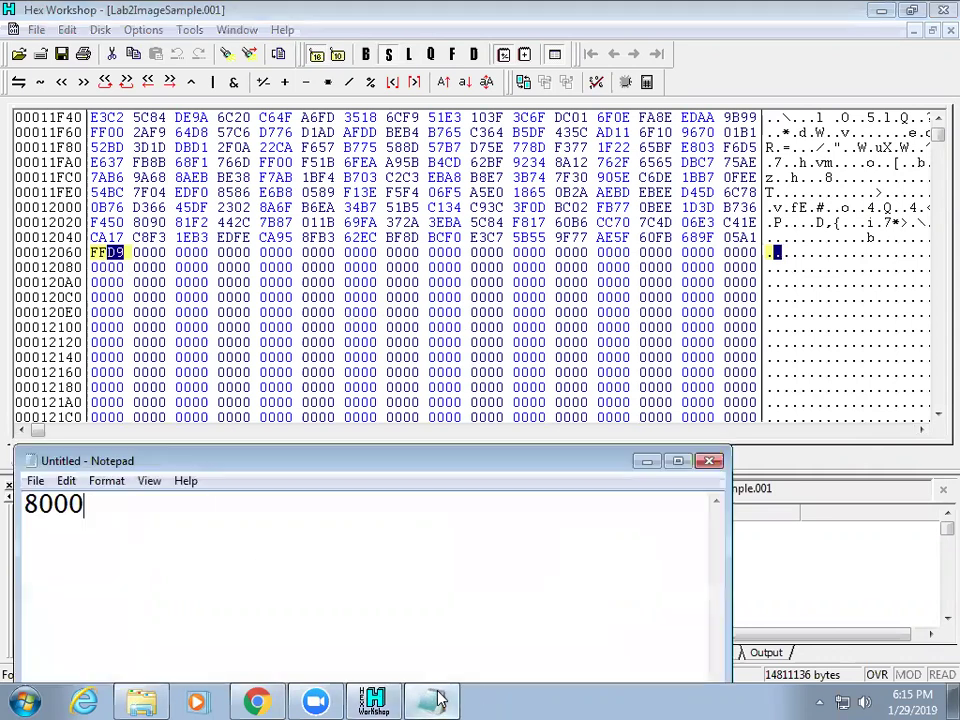
left_click_drag(284, 467, 286, 470)
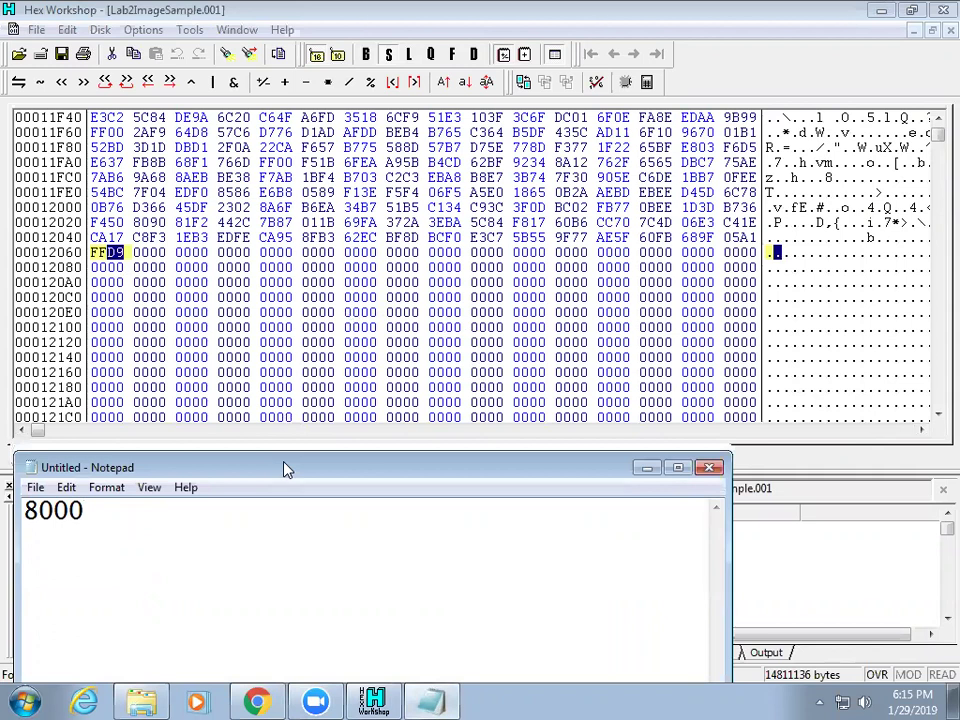
left_click_drag(286, 470, 408, 137)
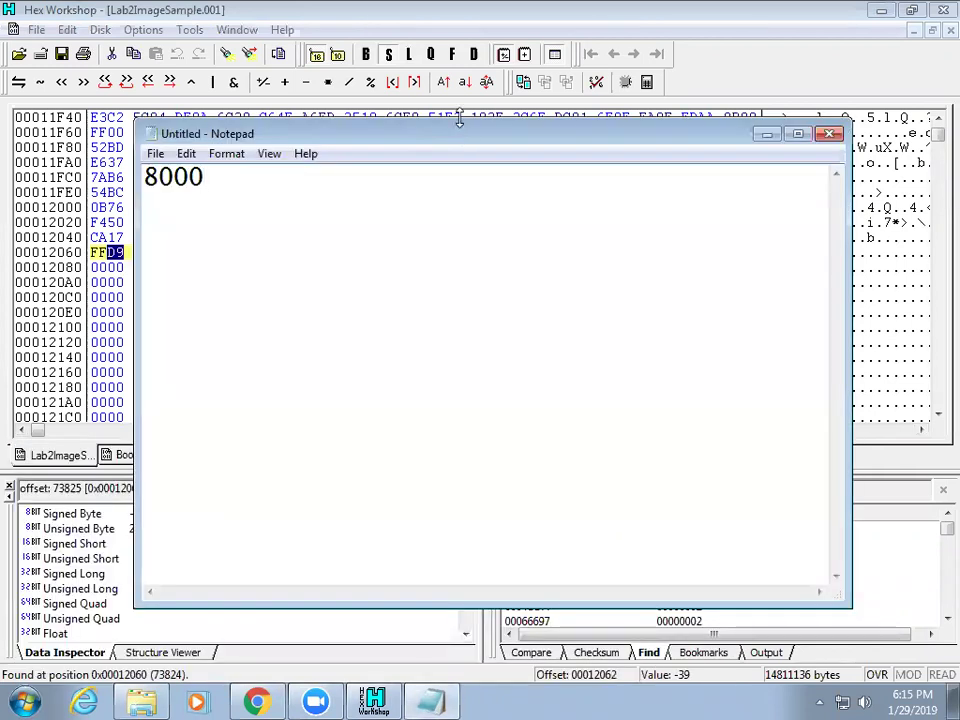
left_click_drag(458, 118, 444, 345)
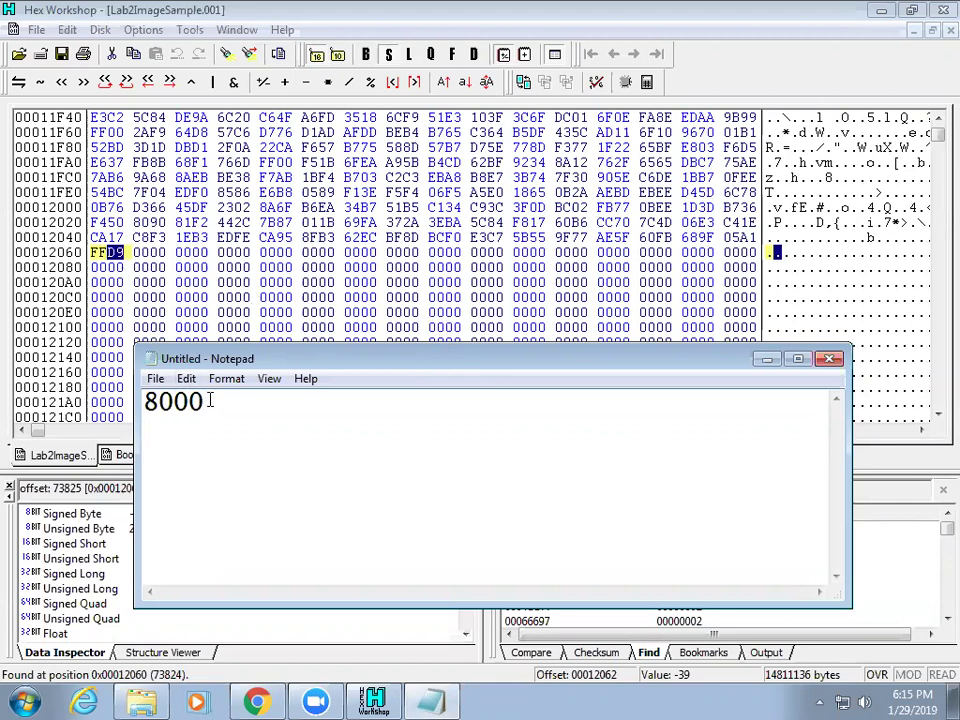
type("-12062")
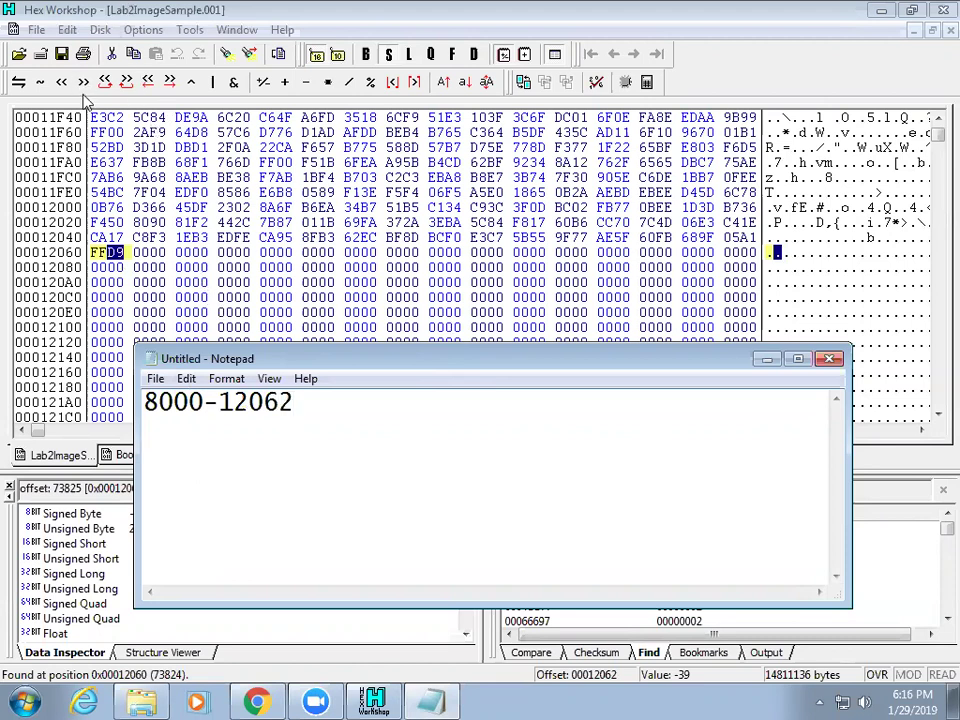
left_click(66, 29)
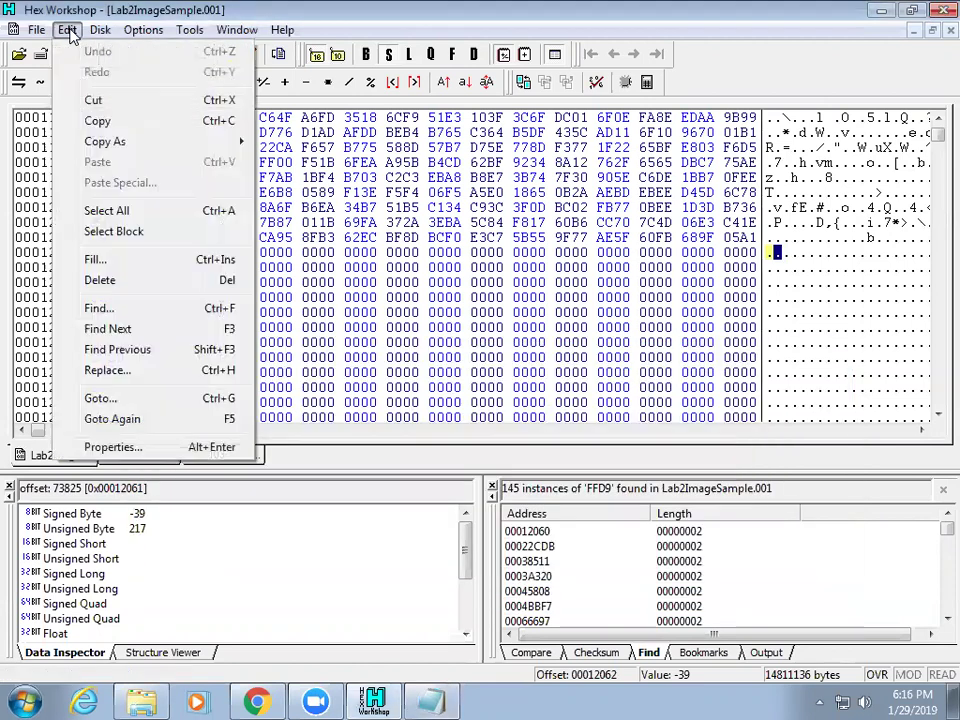
left_click(132, 233)
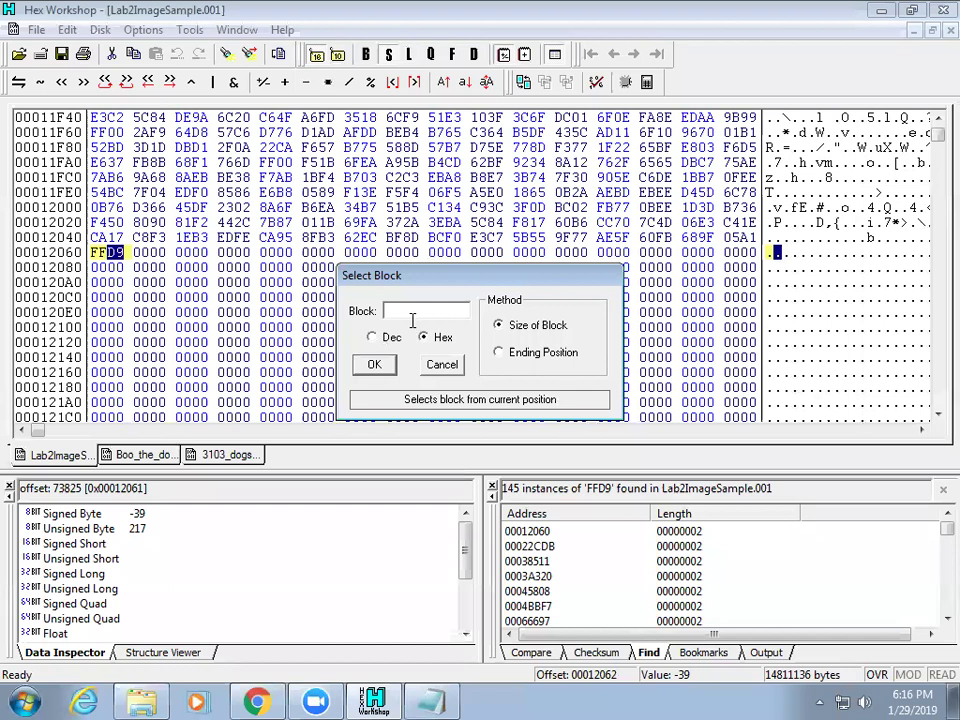
type("8000")
left_click(436, 364)
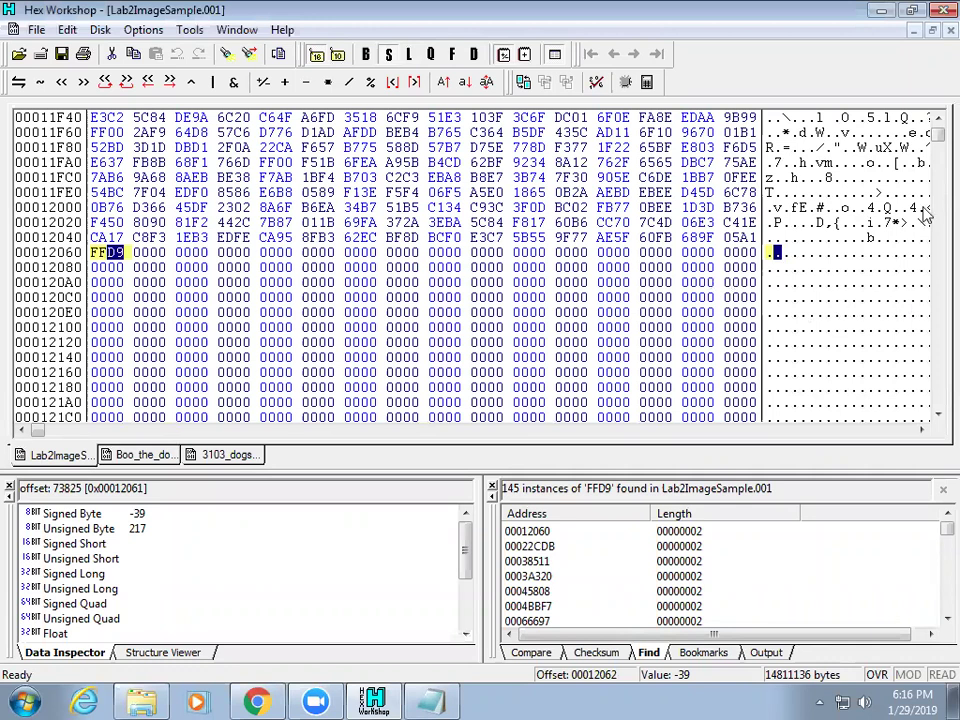
Try to jump to decimal offset 8000 from the beginning of Lab2ImageSample.001
left_click(67, 30)
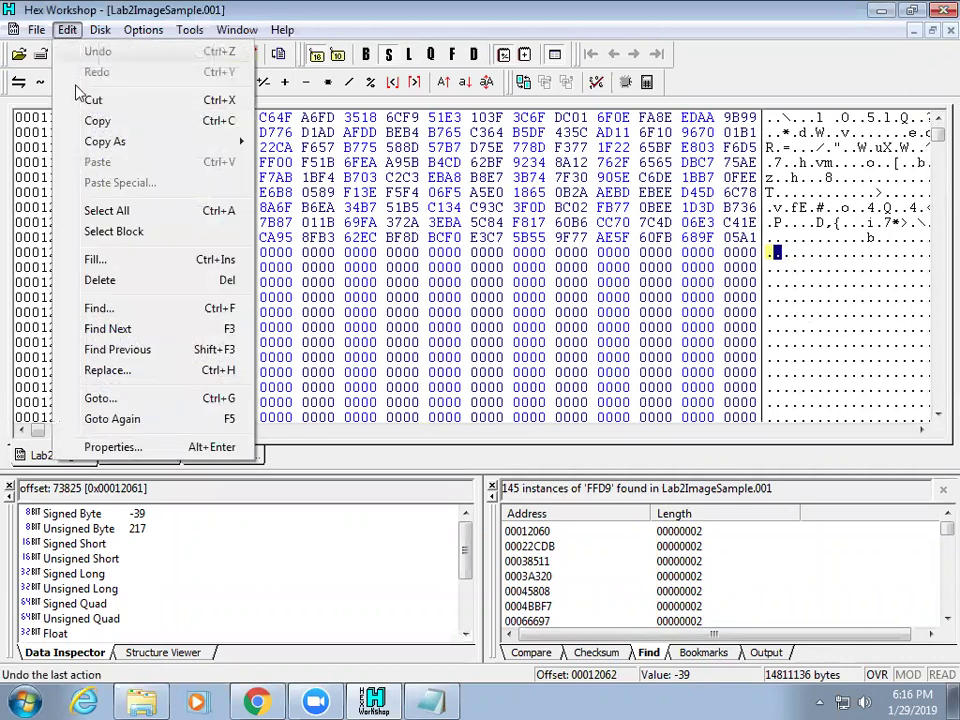
left_click(112, 399)
type("8000")
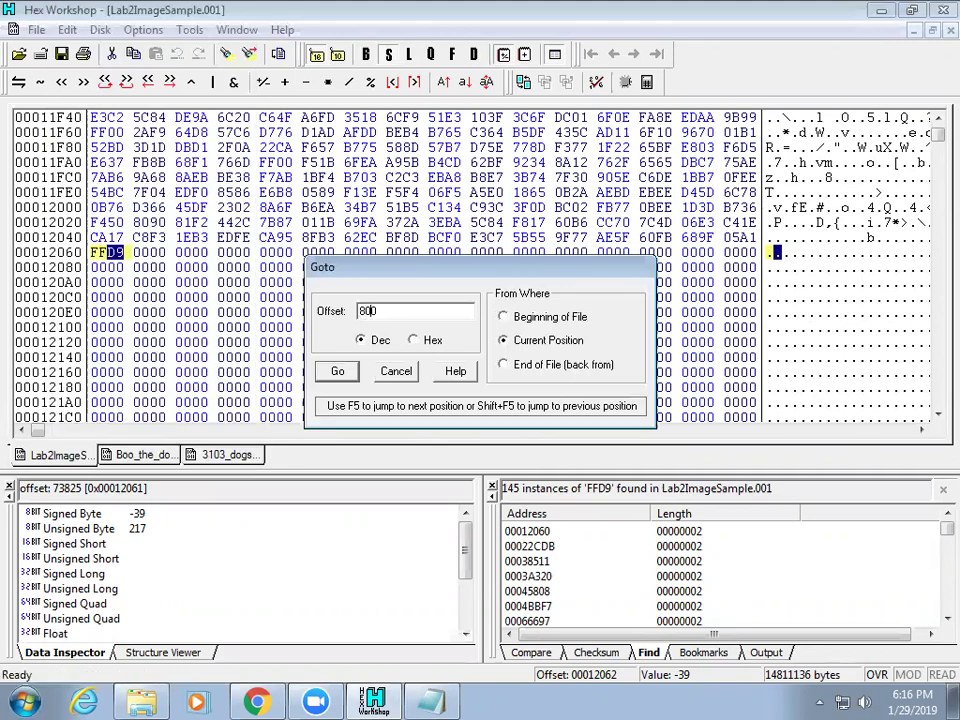
left_click(545, 317)
left_click(335, 373)
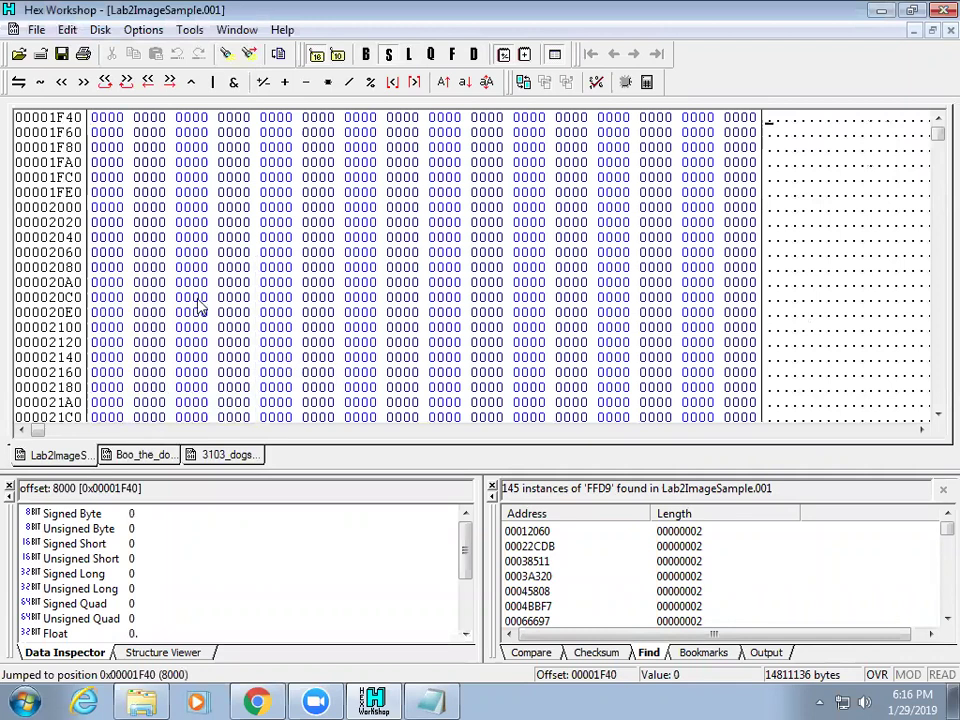
scroll(199, 312, "up", 1)
left_click(67, 29)
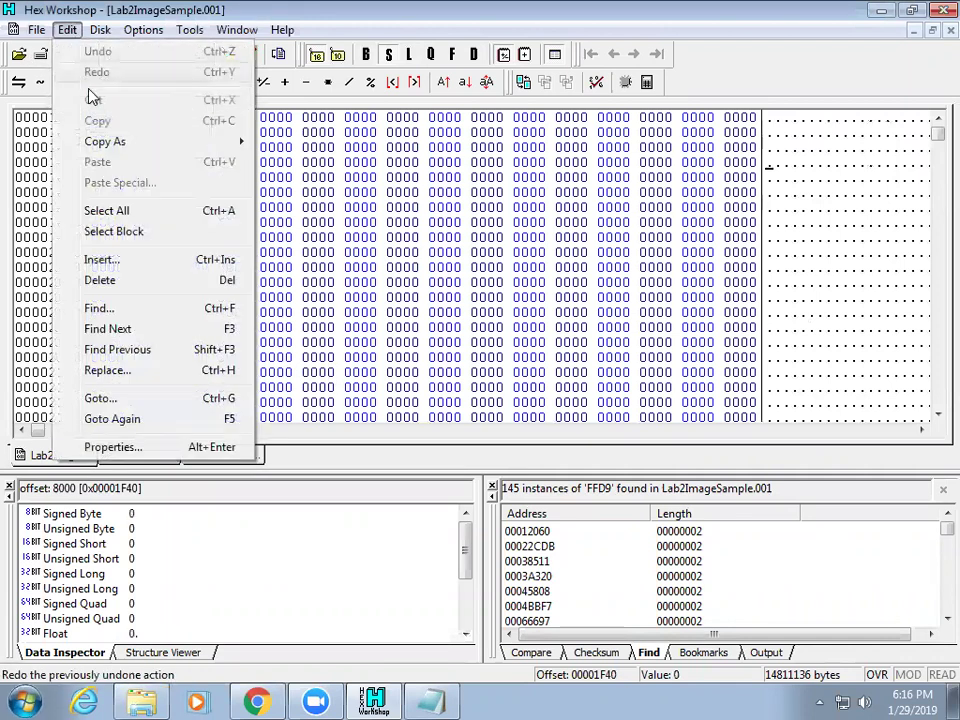
left_click(105, 306)
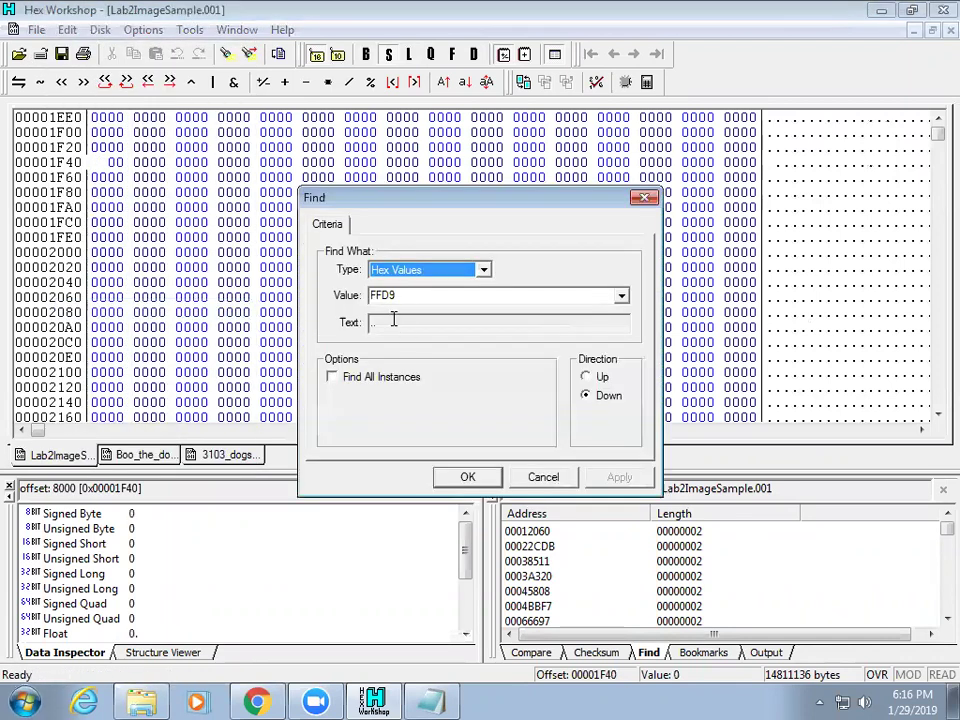
left_click(543, 477)
Go to hex offset 8000, counted from the beginning of Lab2ImageSample.001
left_click(67, 29)
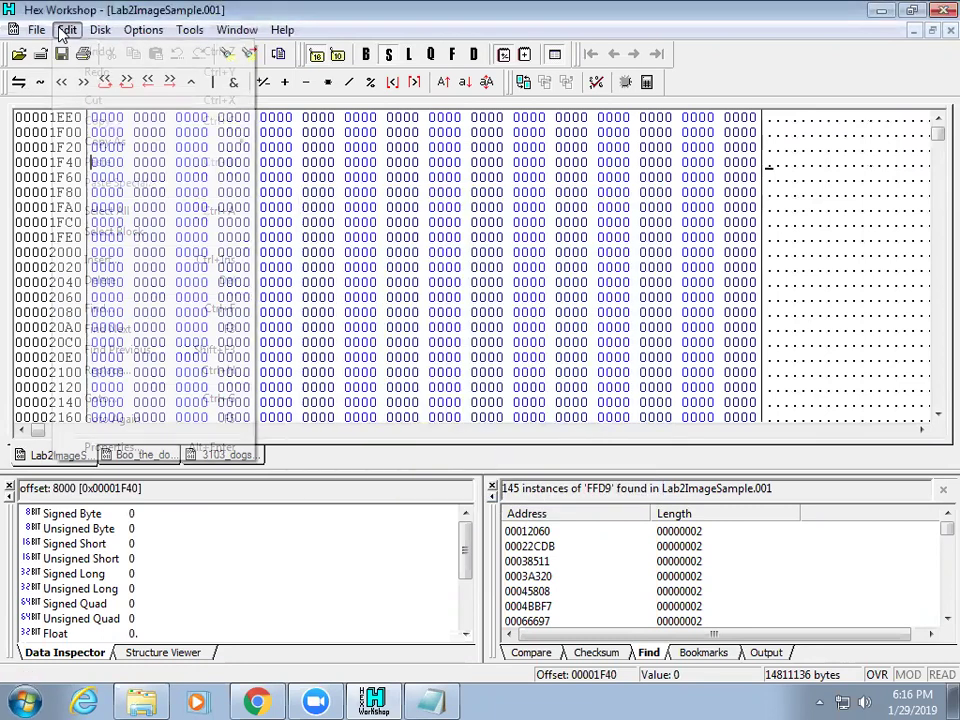
left_click(135, 397)
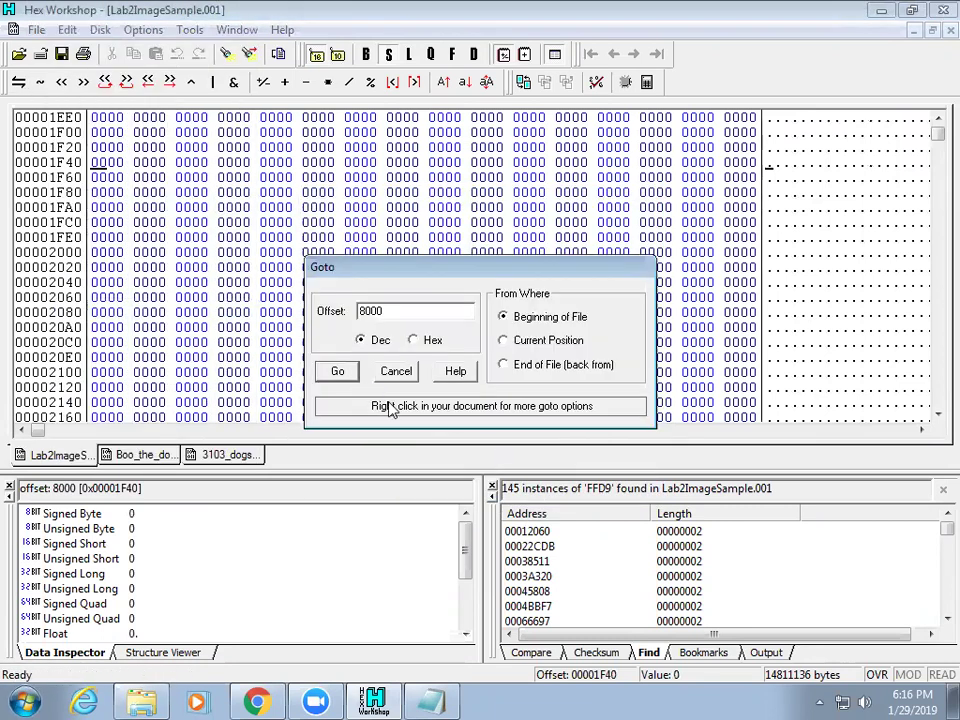
left_click(414, 341)
left_click_drag(414, 313, 220, 312)
type("8000")
left_click(330, 371)
scroll(236, 262, "up", 2)
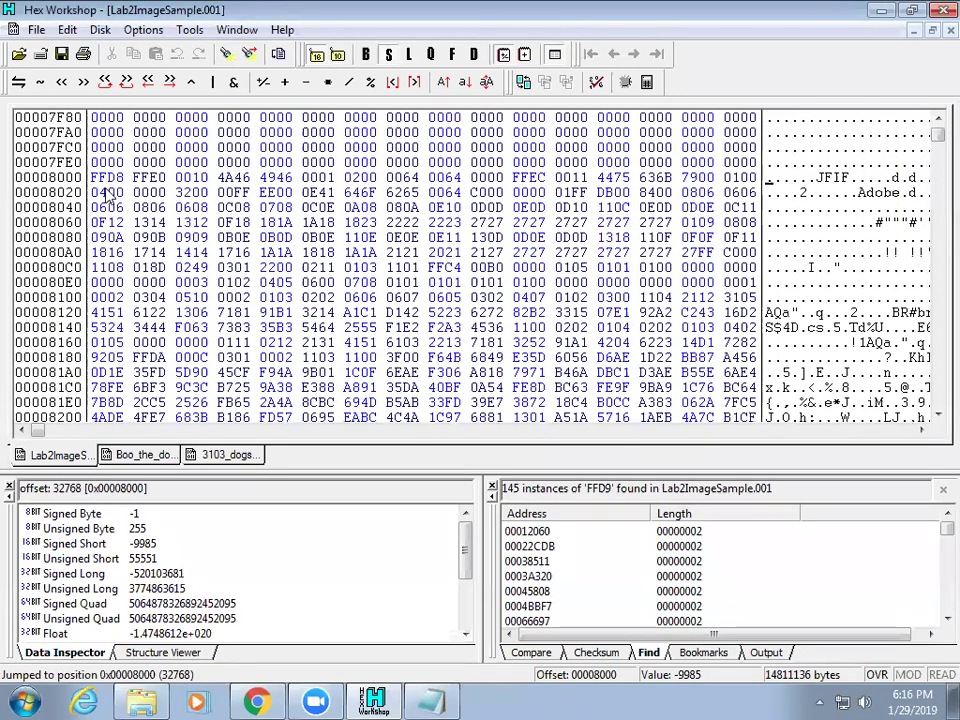
Check the recorded end offset in Notepad and select the block from the current position to hex ending position 12062
left_click(67, 29)
left_click(138, 232)
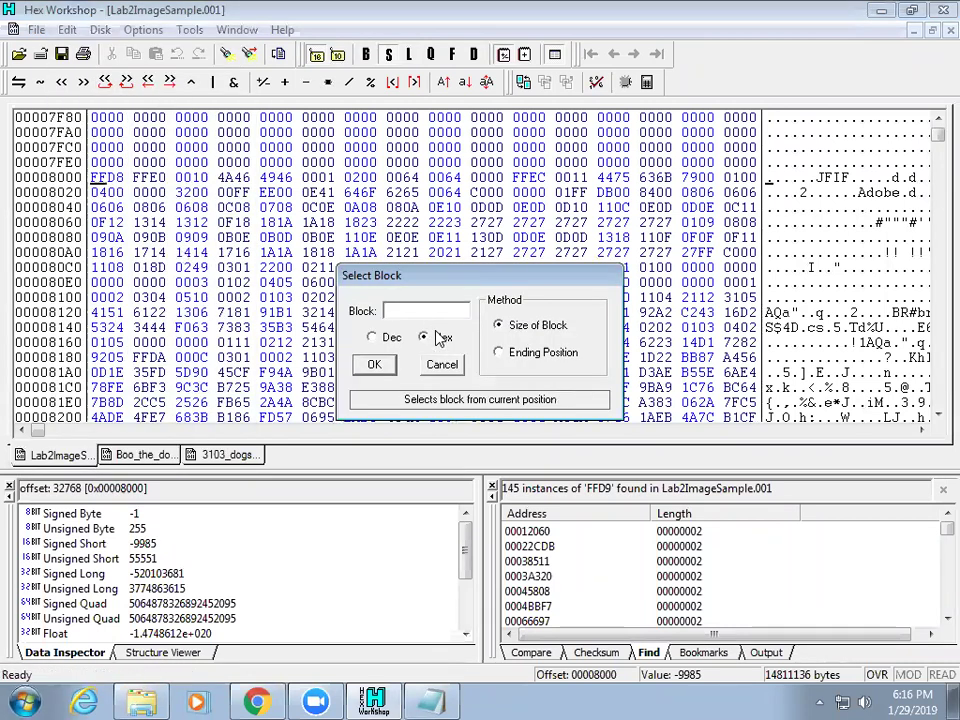
left_click(498, 352)
left_click(432, 700)
mouse_move(372, 700)
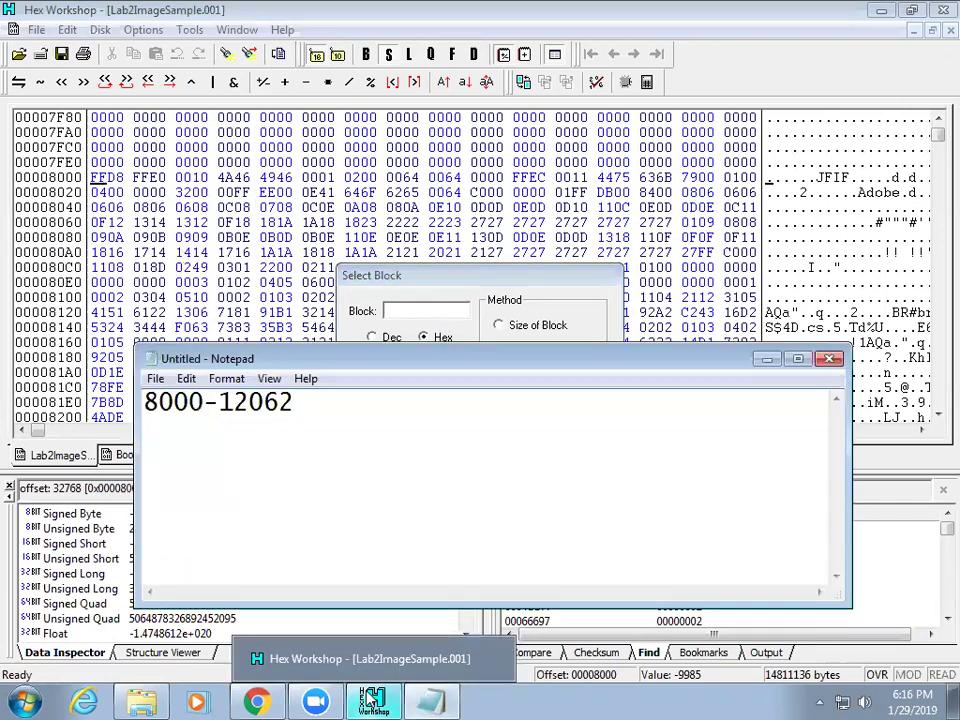
left_click(418, 318)
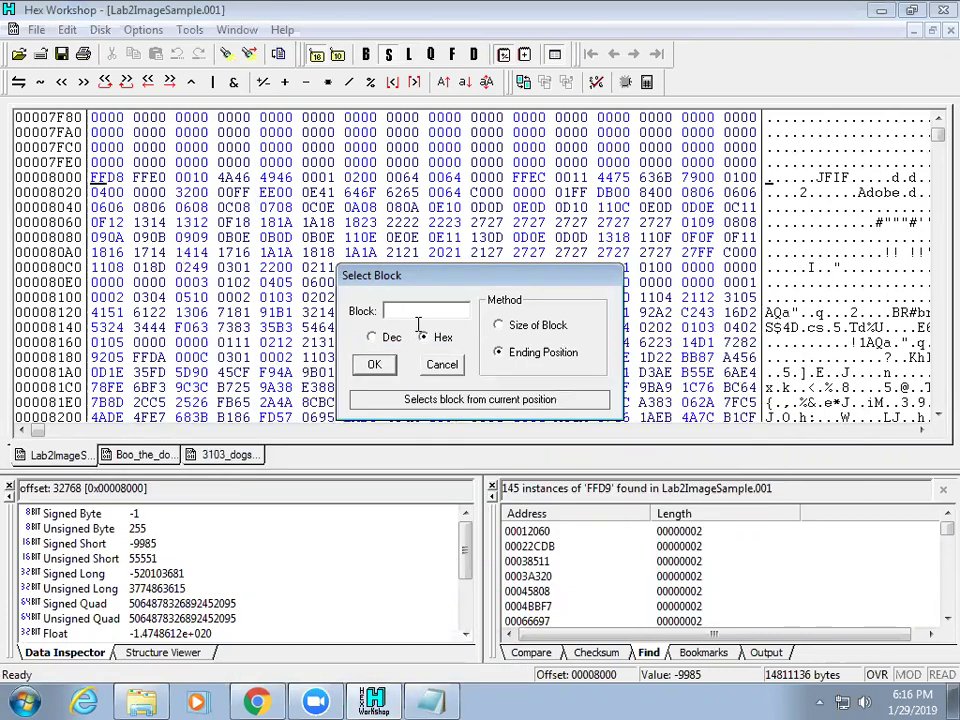
type("12062")
left_click(374, 364)
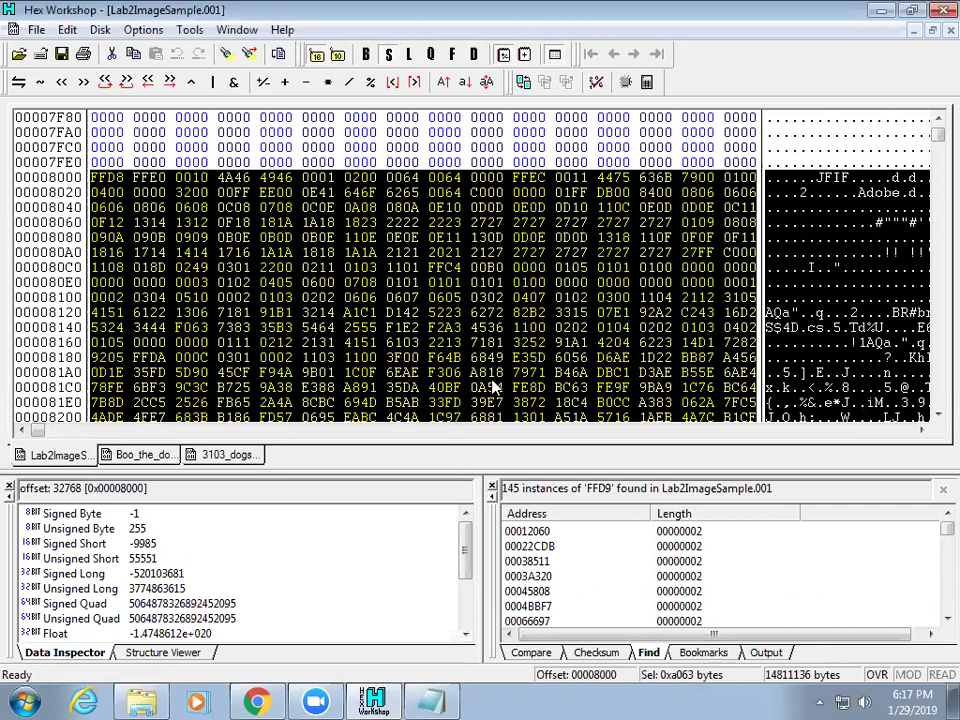
Copy the selected block and paste it into a new empty document, accepting the insertion
left_click(67, 30)
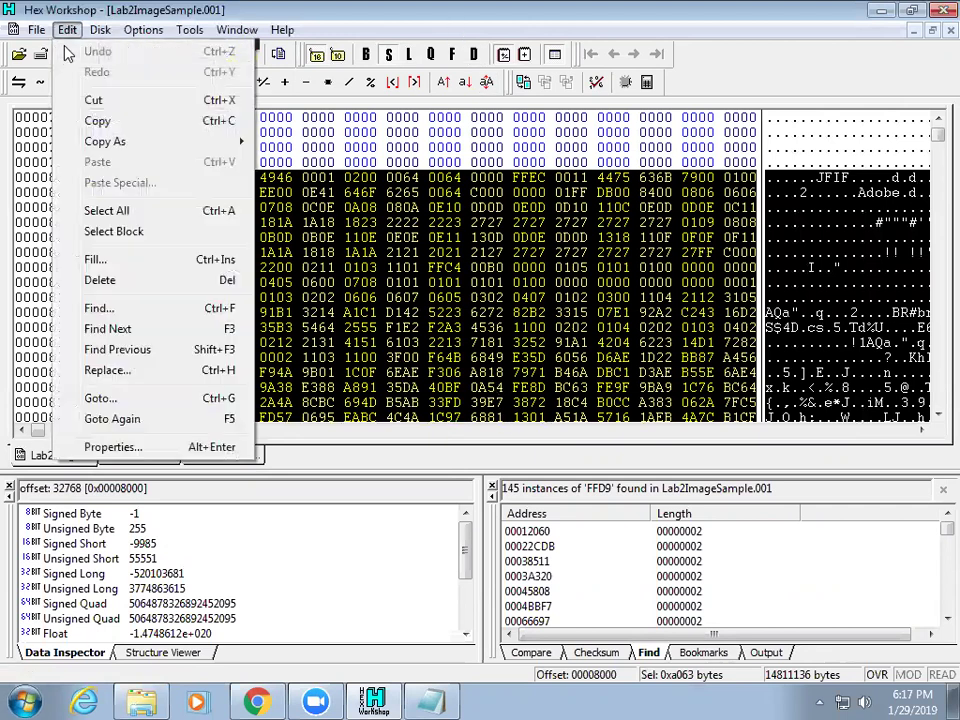
left_click(95, 128)
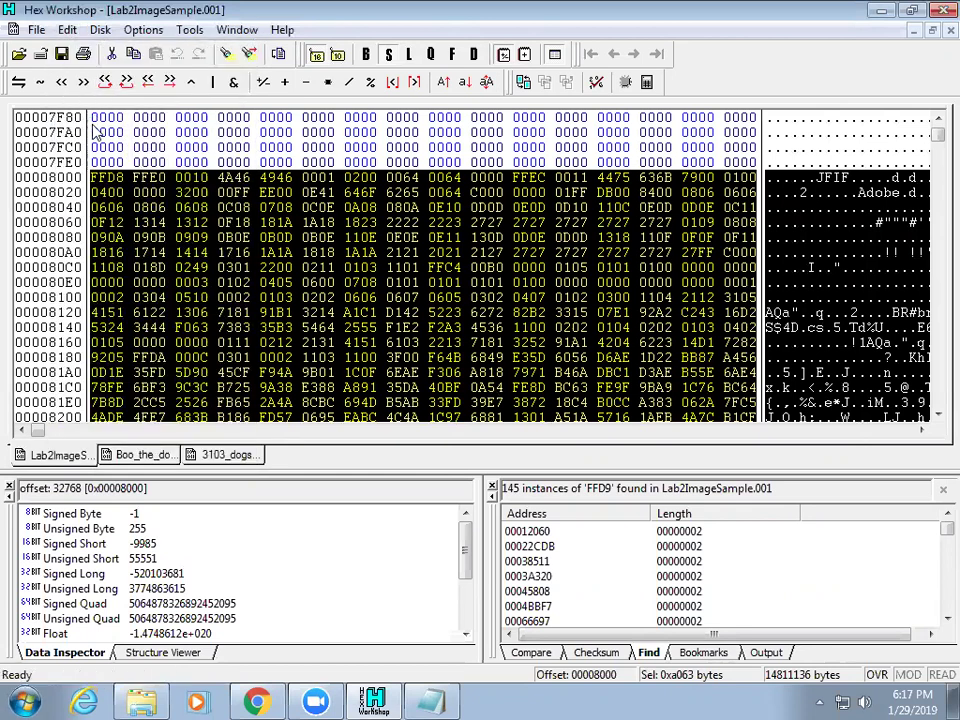
left_click(36, 30)
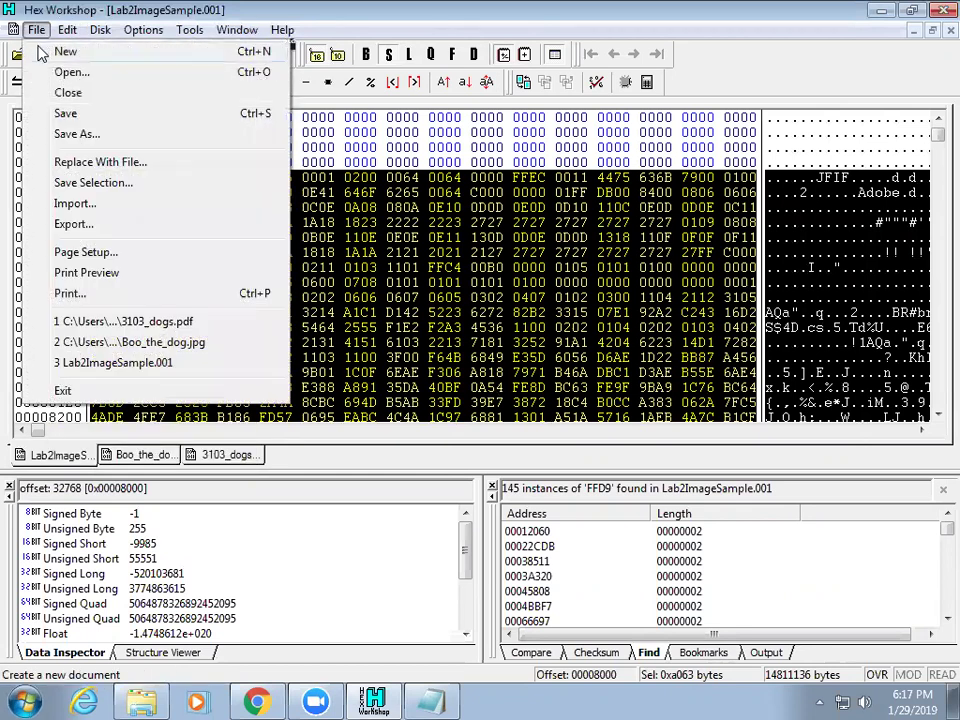
left_click(40, 49)
left_click(36, 30)
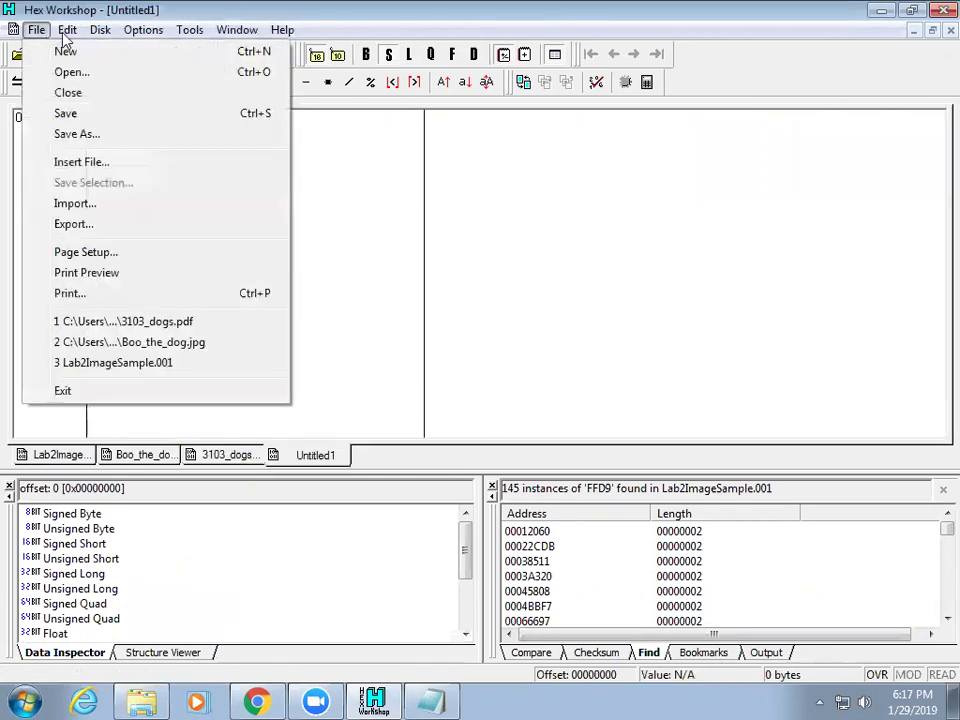
mouse_move(67, 30)
left_click(97, 163)
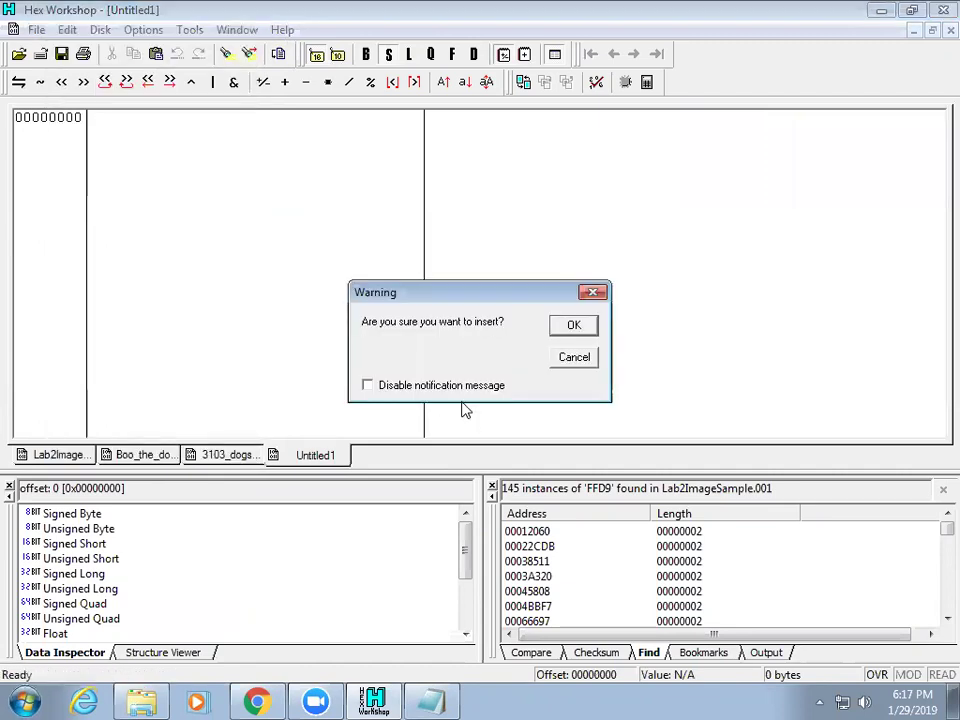
left_click(580, 326)
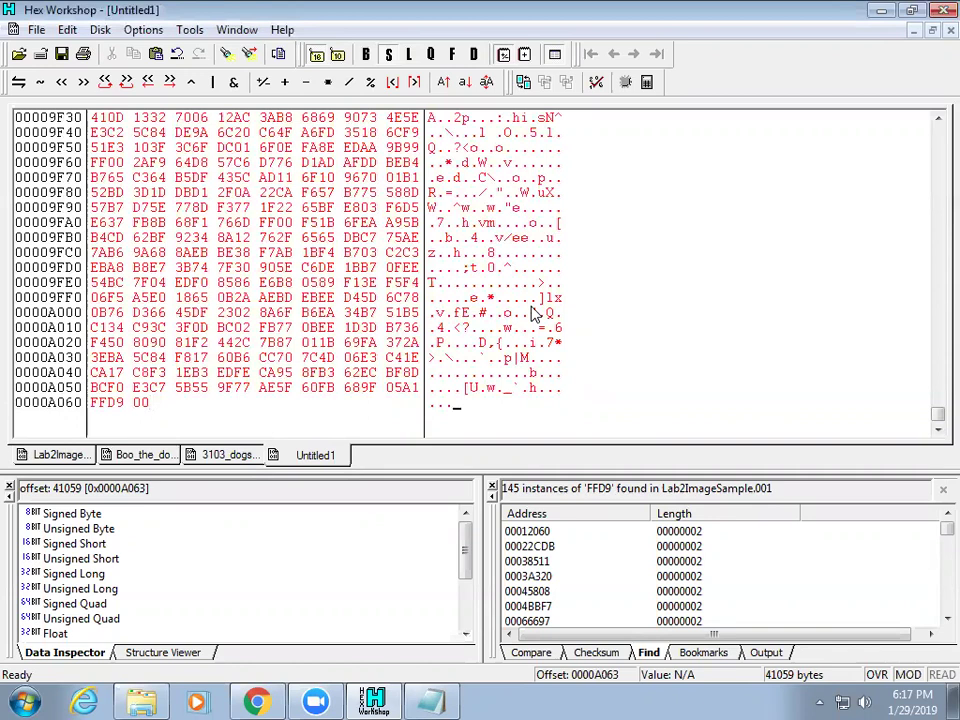
Delete the extra 00 byte after FFD9 at the end of the new document
key("Left")
key("Delete")
key("Return")
Save the new document as file1.jpg in the Forensics folder
left_click(63, 58)
left_click(266, 282)
left_click_drag(726, 255, 649, 366)
double_click(355, 270)
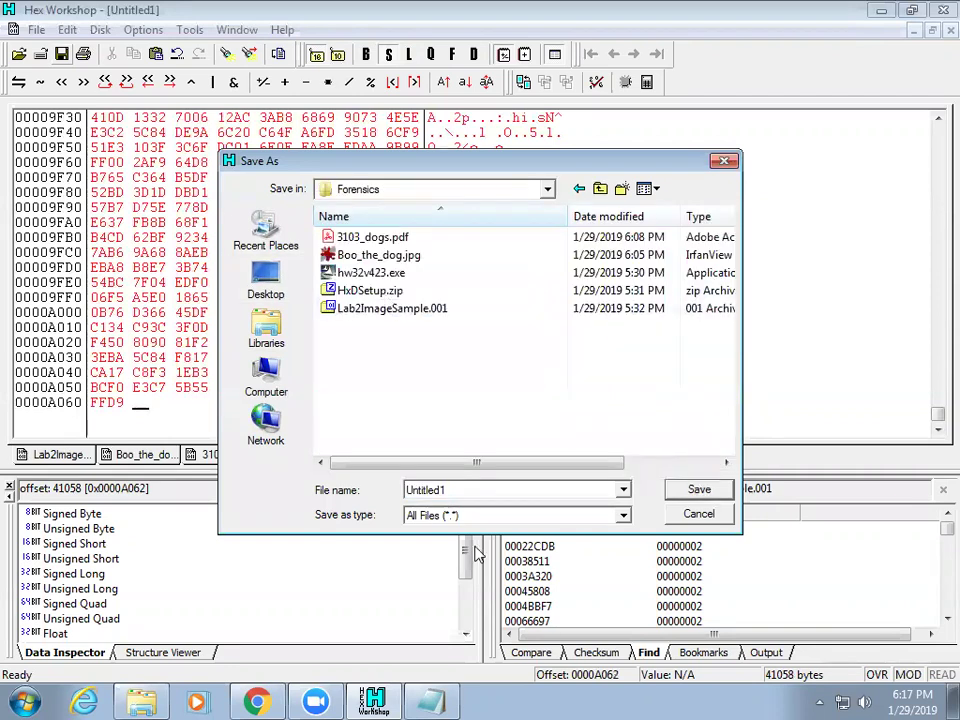
double_click(469, 490)
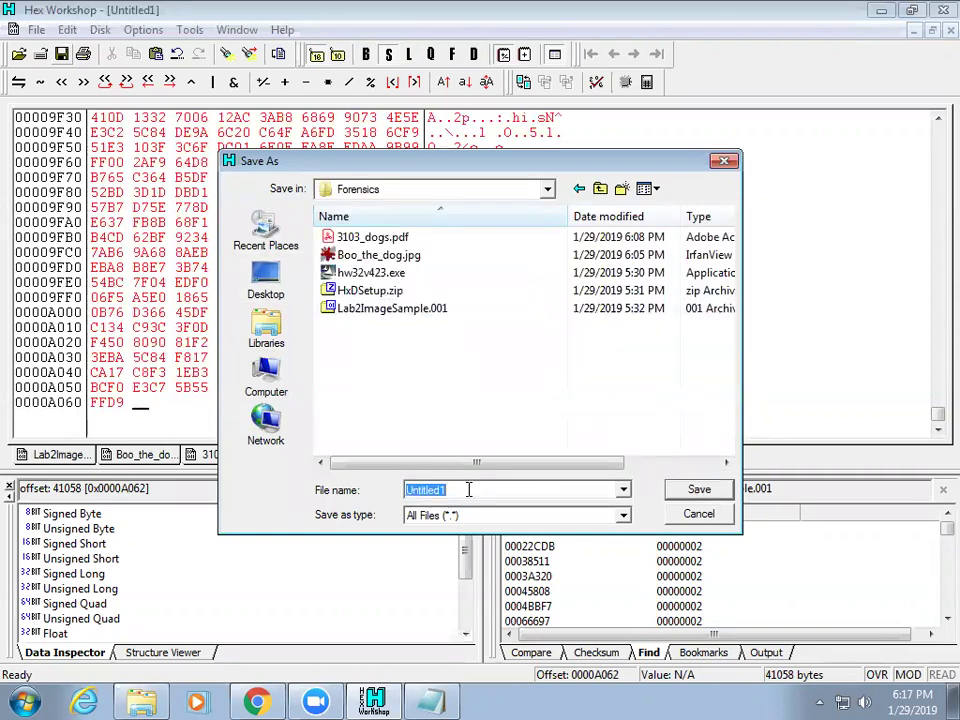
type("file1.jpg")
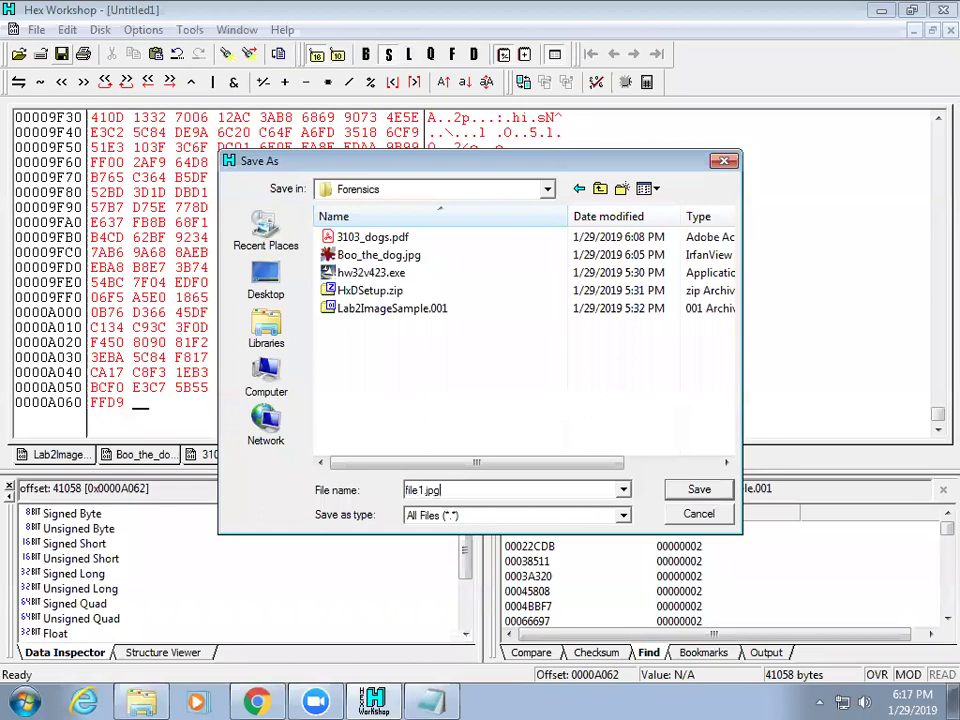
key("Return")
Open file1.jpg from the Forensics folder in the image viewer to check the recovered picture
left_click(128, 700)
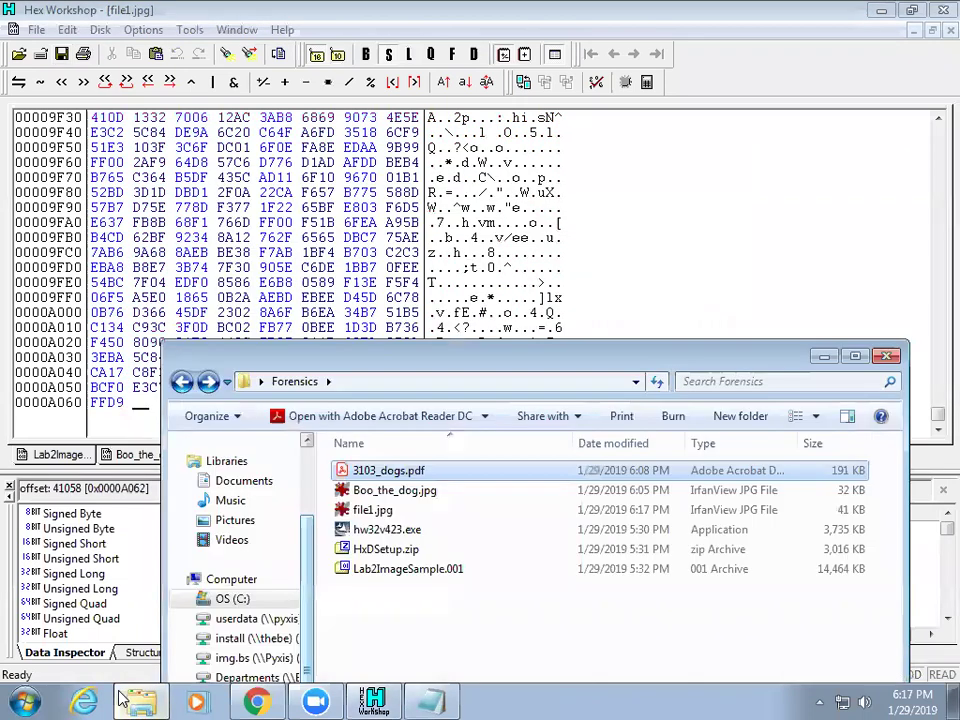
left_click(380, 512)
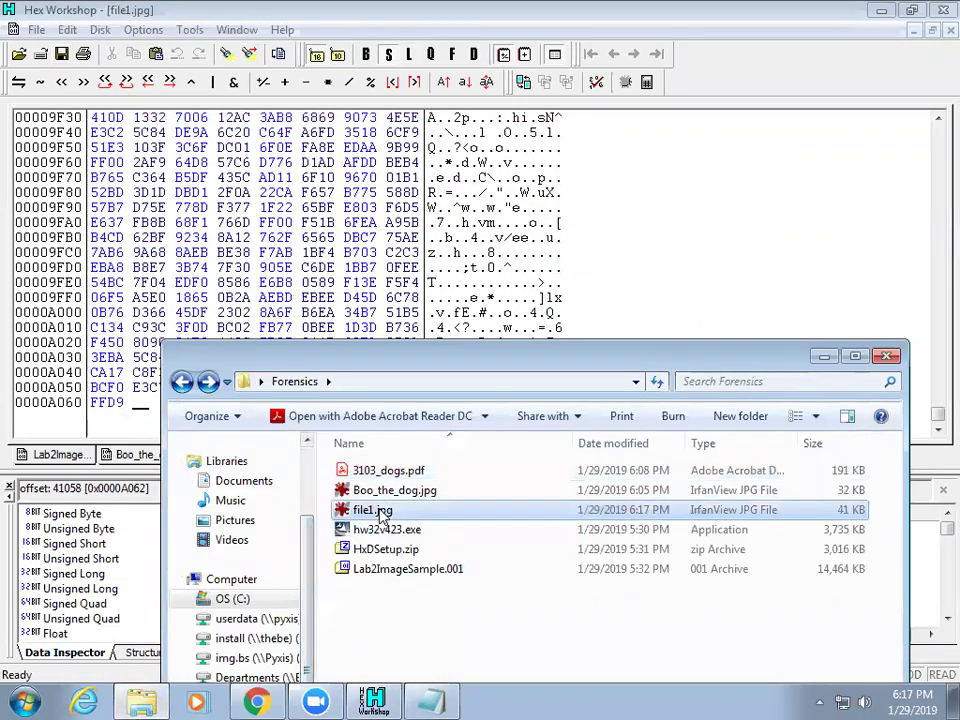
double_click(380, 512)
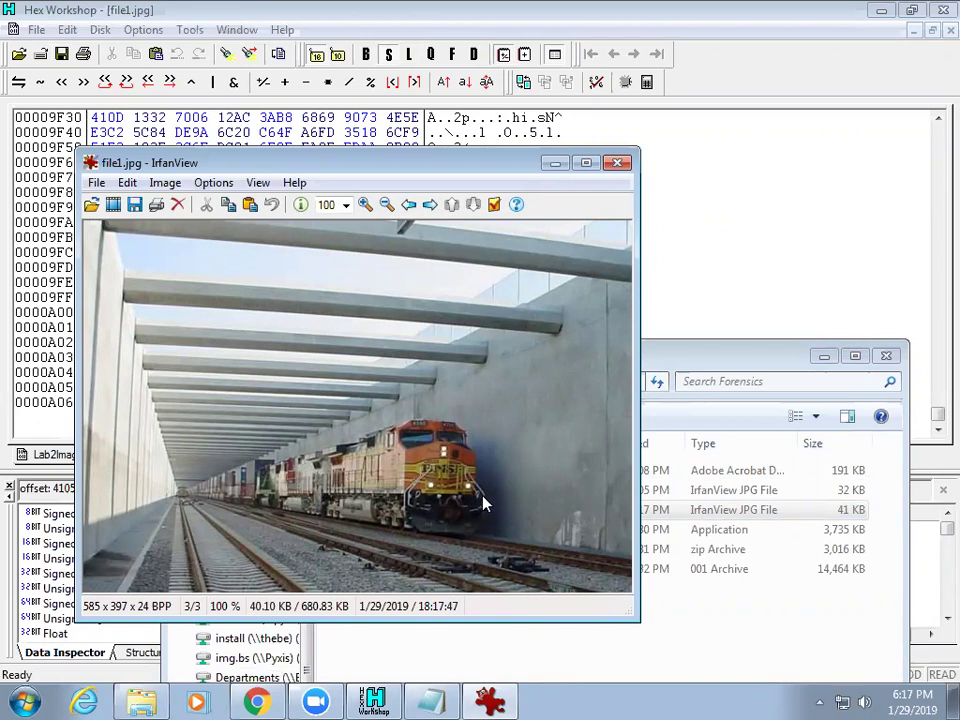
Close the image viewer, switch back to Hex Workshop and close the file1.jpg document
left_click(617, 162)
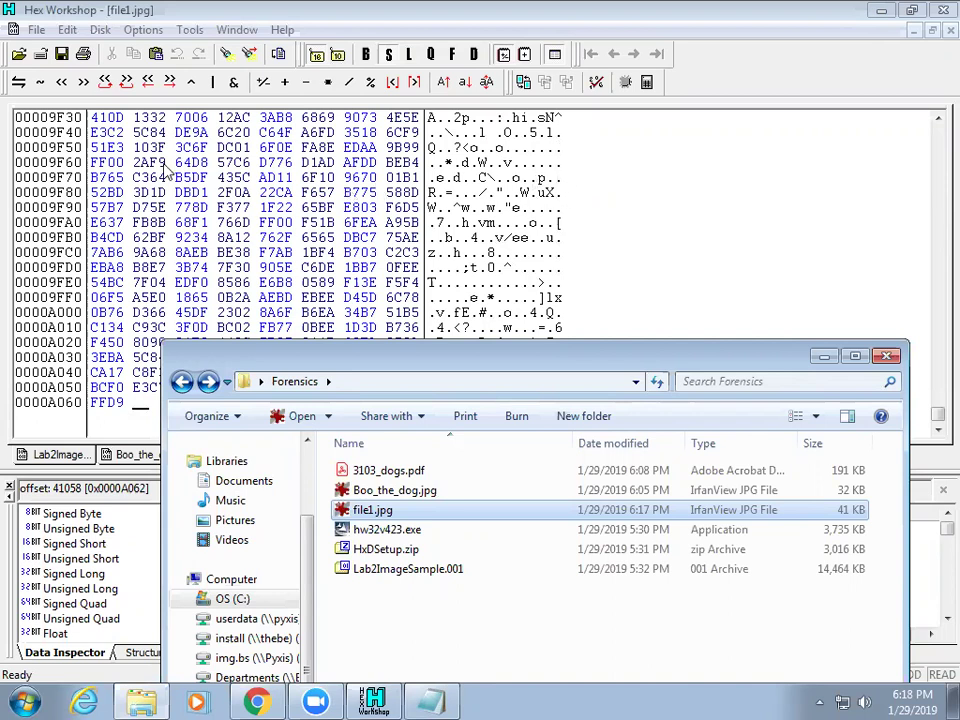
left_click(268, 285)
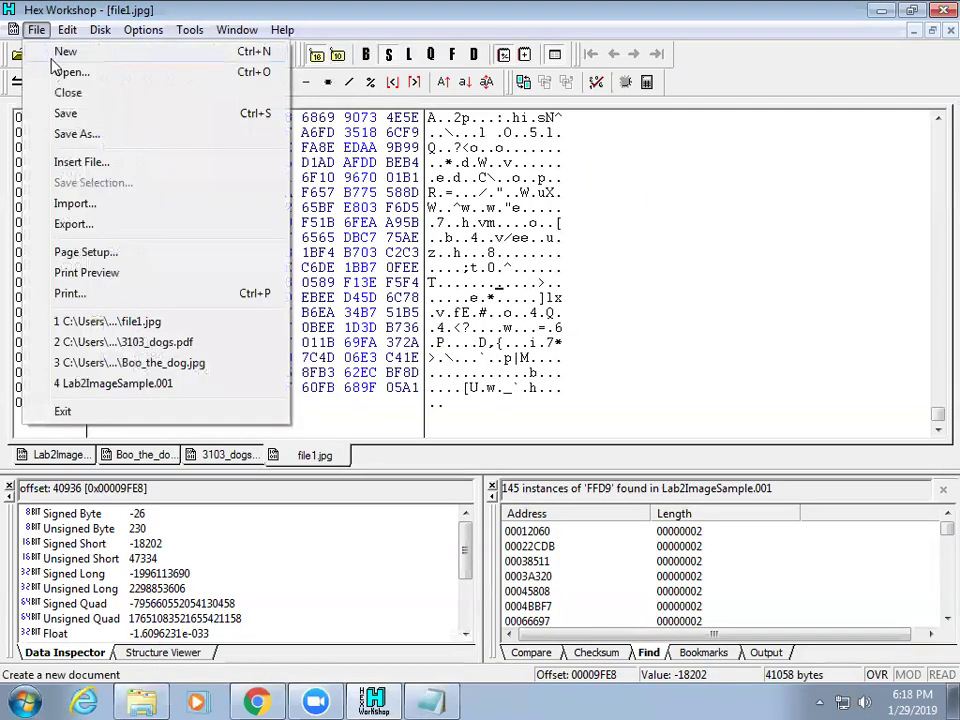
left_click(68, 92)
Examine the end of the selected block in Lab2ImageSample.001 and the bytes following it up to the next JPEG header
scroll(225, 190, "down", 7)
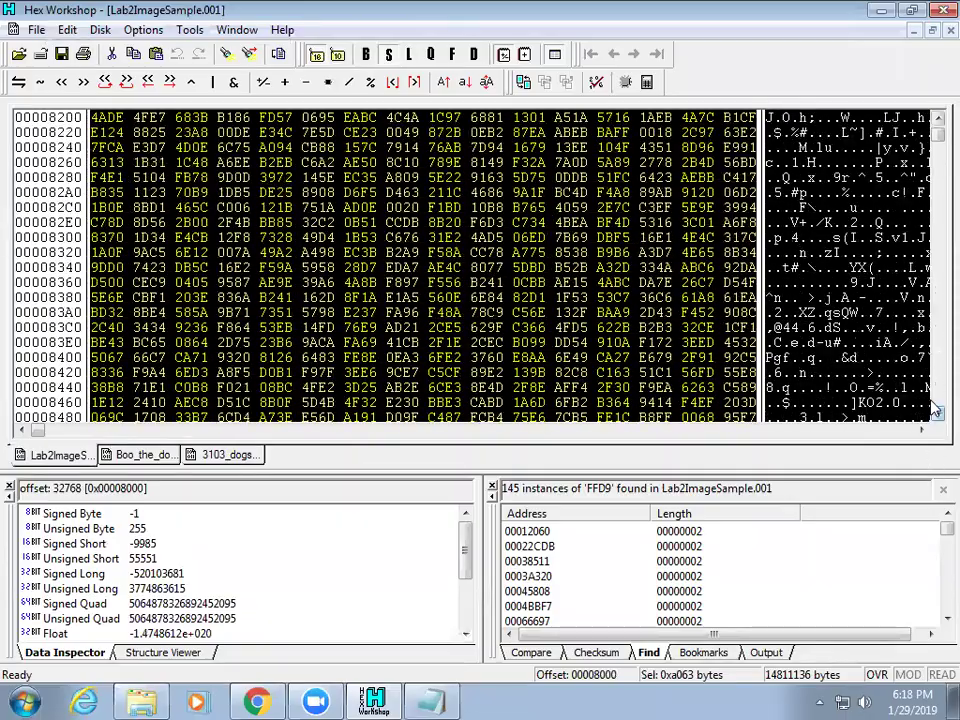
scroll(932, 410, "down", 20)
scroll(932, 410, "down", 20)
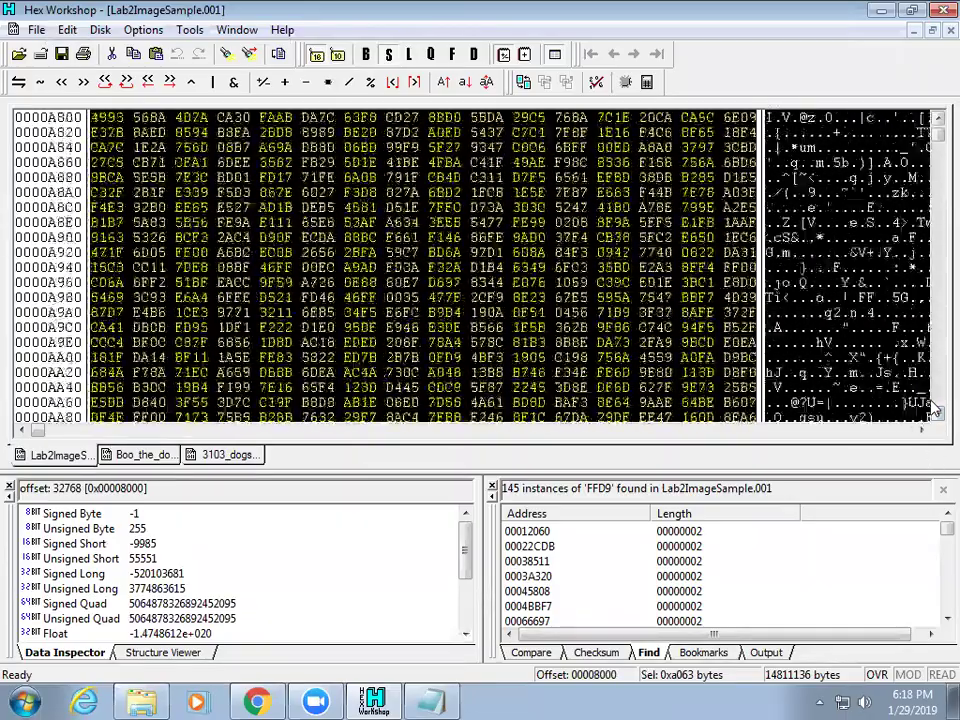
scroll(932, 410, "down", 20)
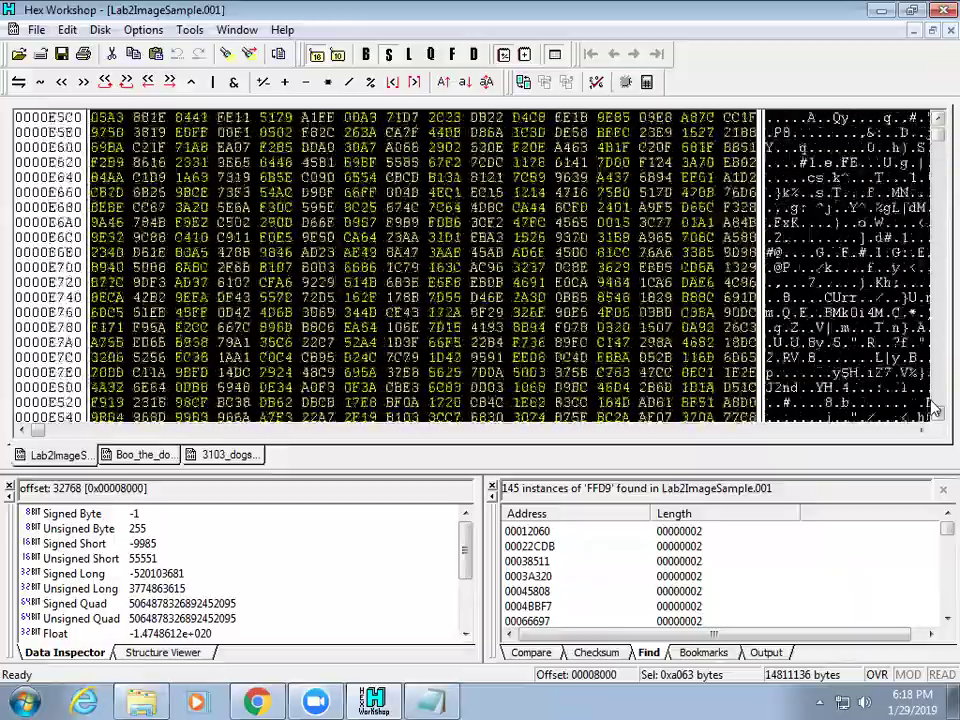
scroll(932, 410, "down", 20)
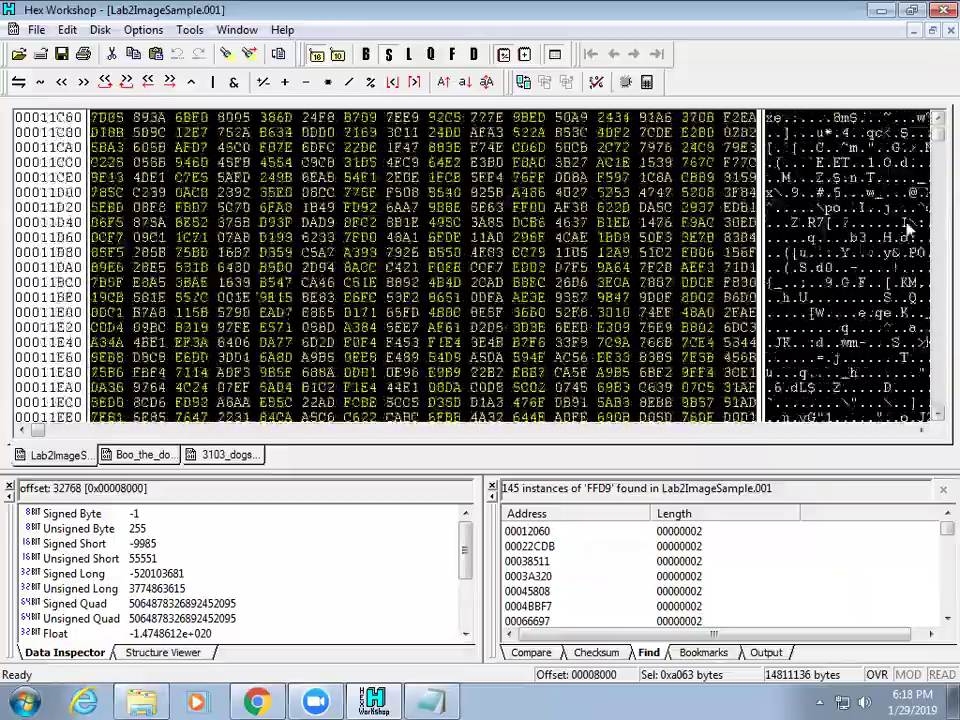
scroll(935, 118, "up", 3)
scroll(935, 118, "up", 9)
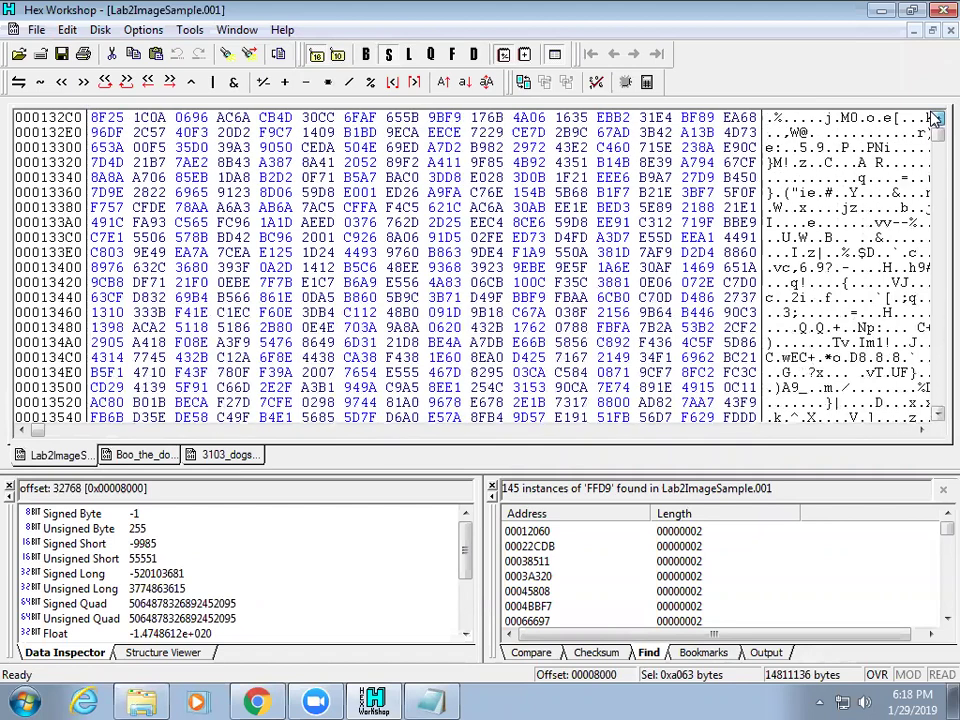
scroll(935, 118, "up", 8)
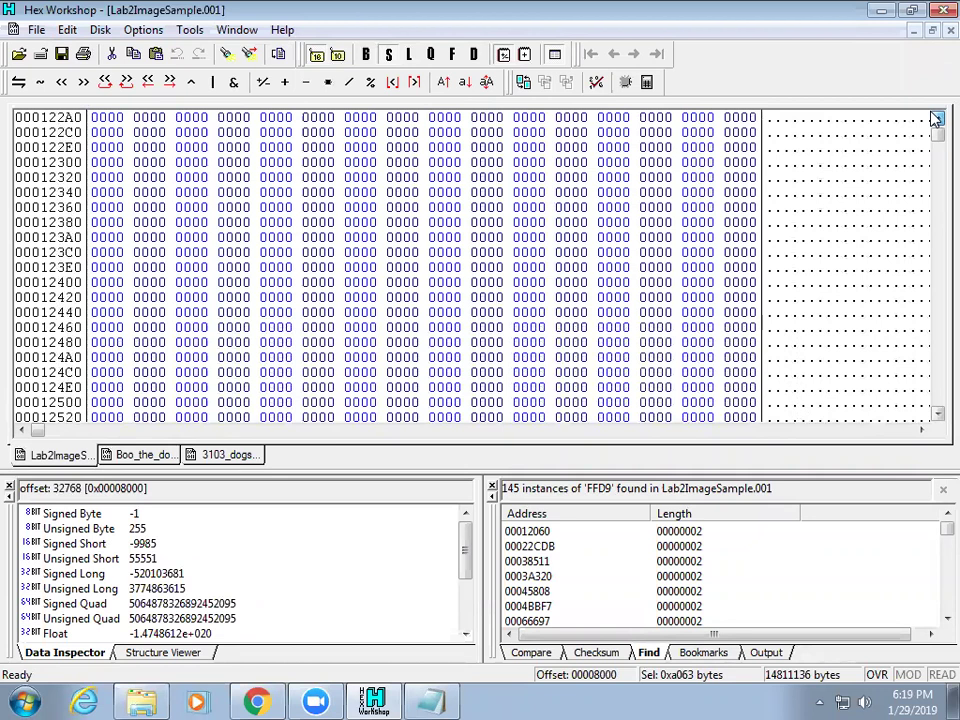
scroll(935, 118, "up", 4)
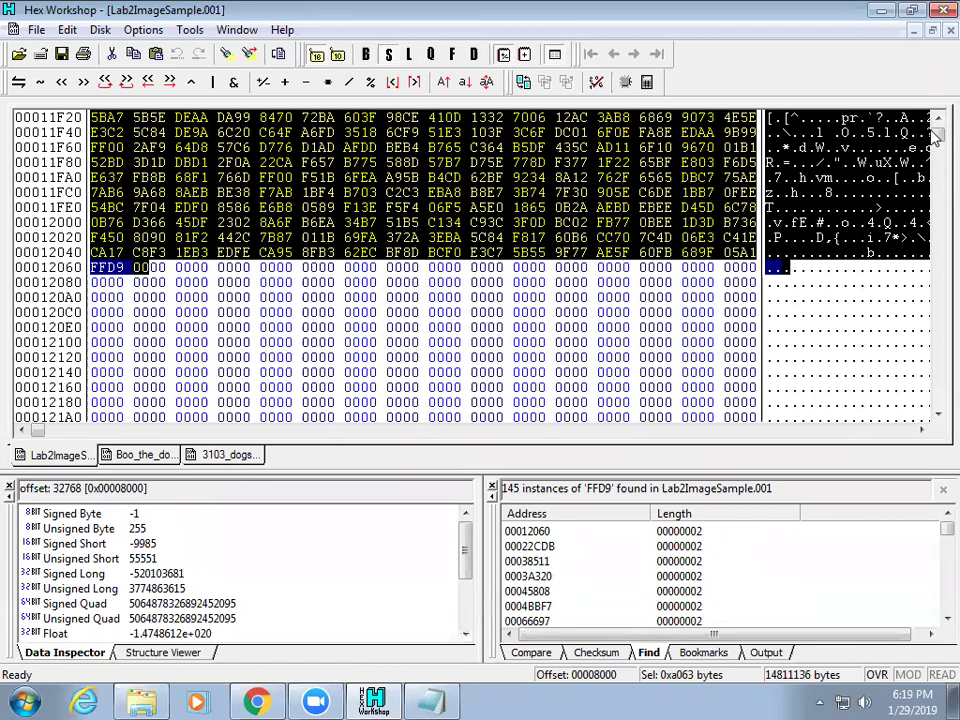
left_click(932, 403)
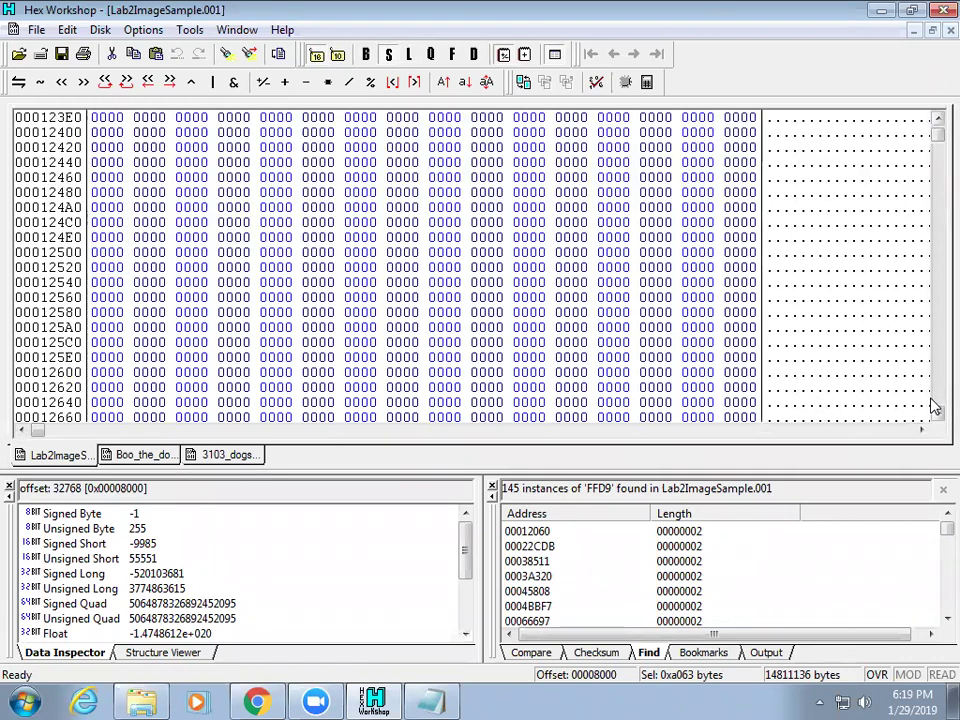
left_click(932, 403)
left_click(932, 403)
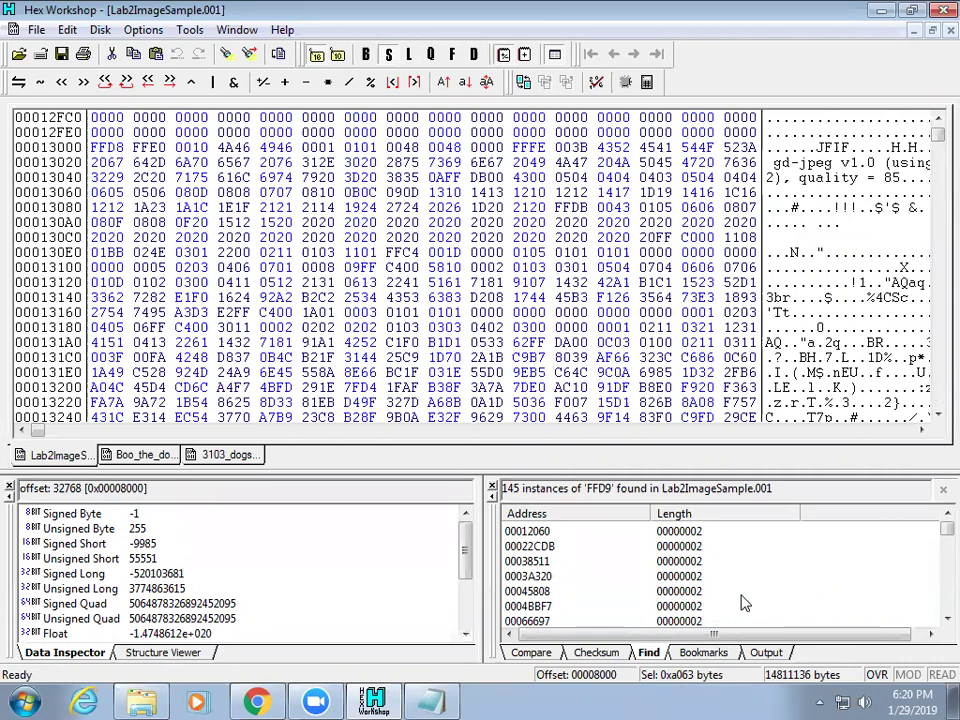
Find all instances of the hex value FFD8 in Lab2ImageSample.001, searching down from just before the header at 00013000
scroll(700, 594, "up", 2)
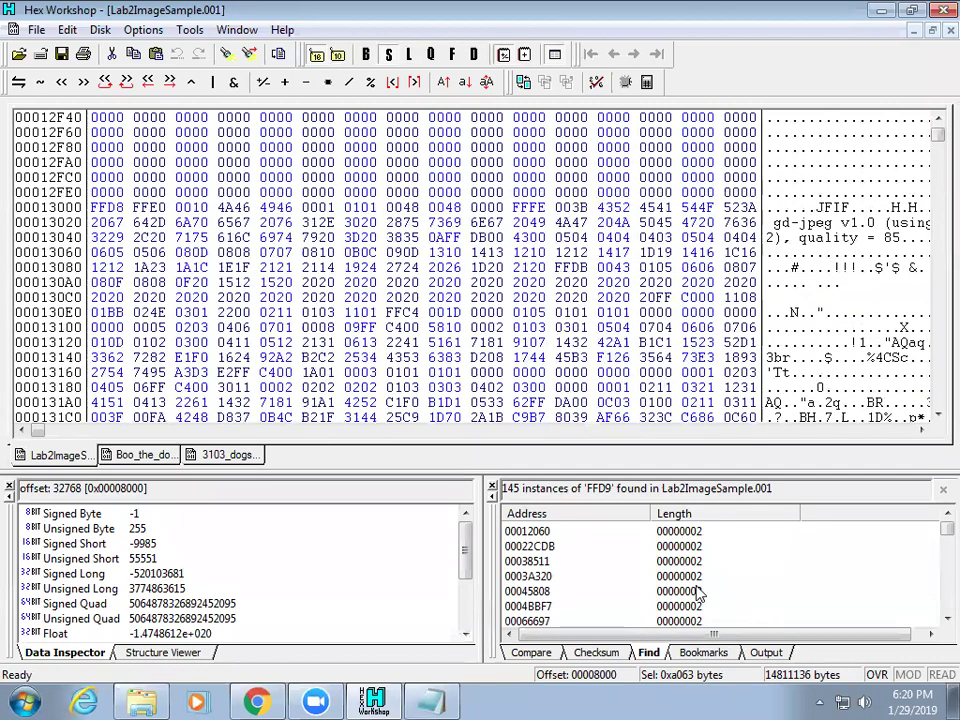
left_click(105, 177)
left_click(66, 29)
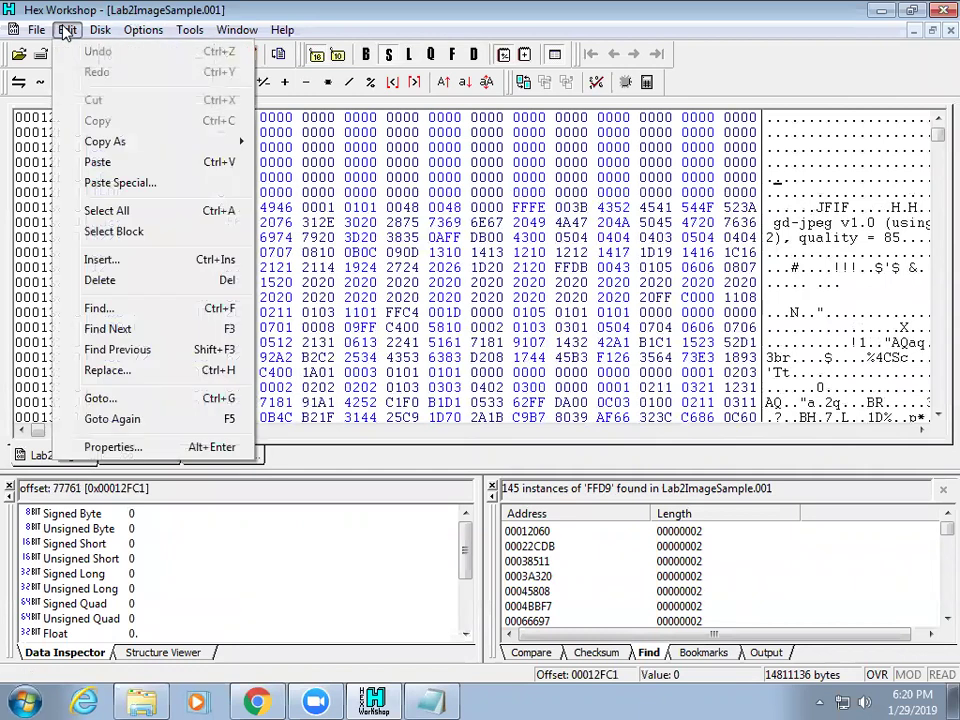
left_click(96, 309)
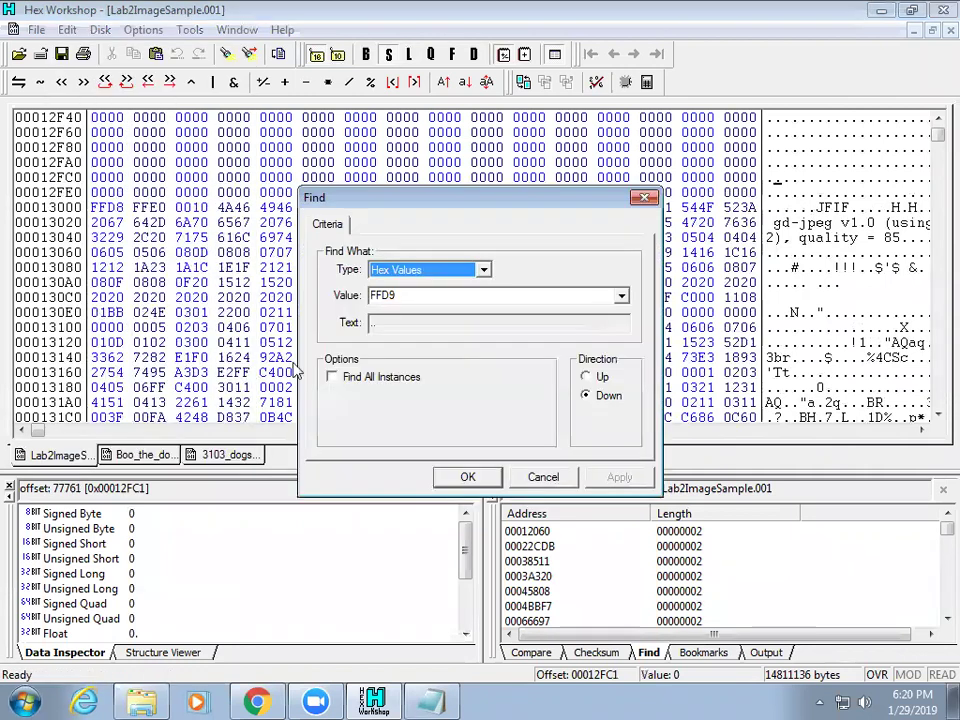
double_click(418, 294)
left_click(418, 294)
key("BackSpace")
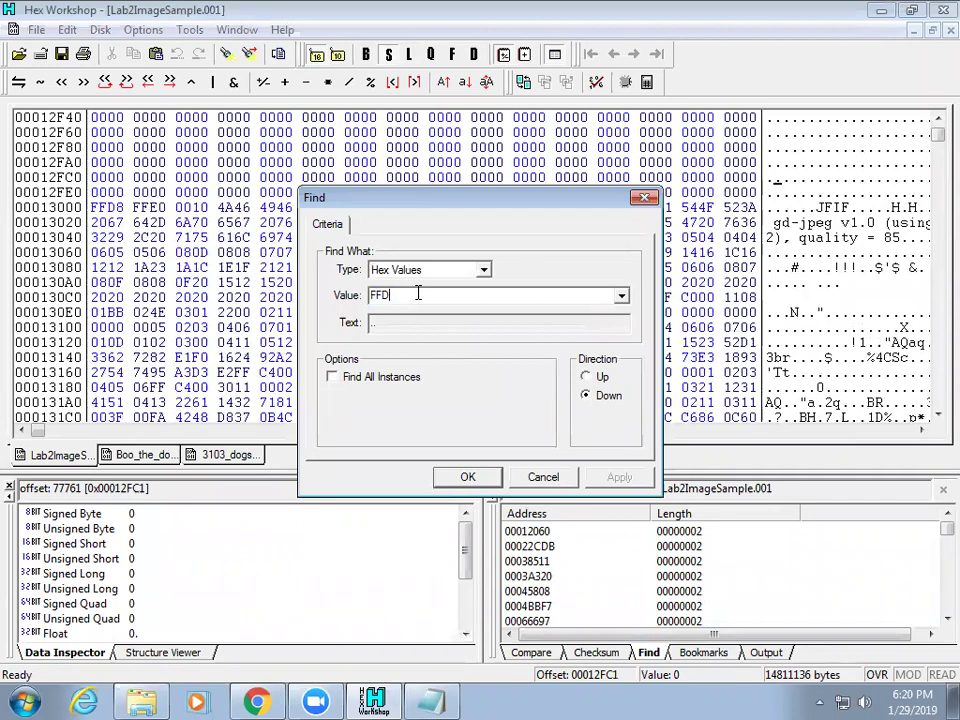
type("8")
left_click(384, 380)
left_click(468, 477)
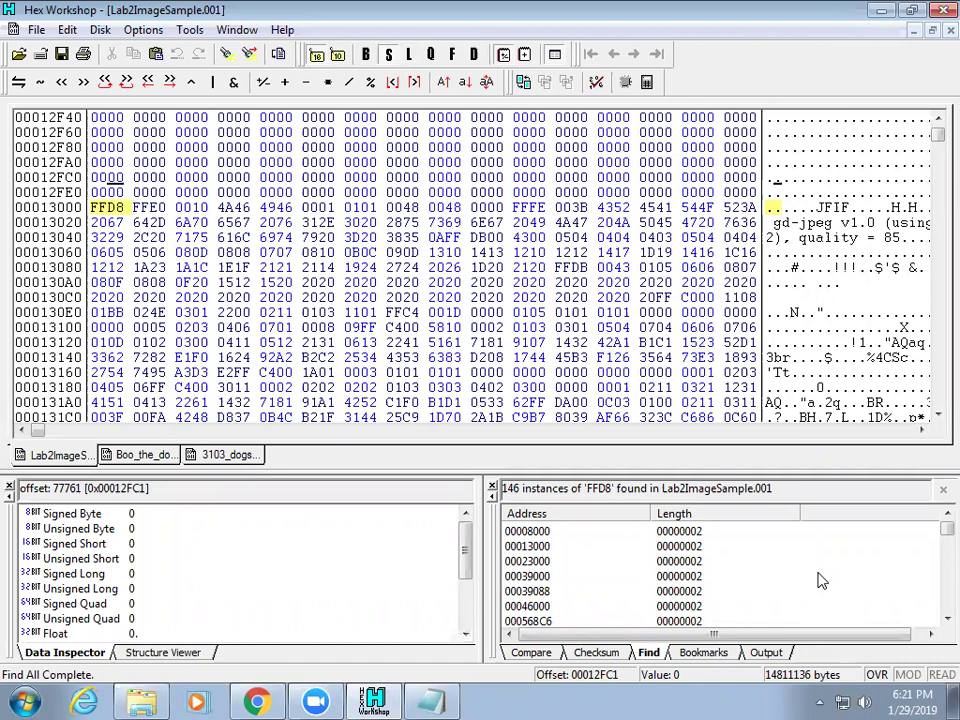
Place the cursor on the byte just before the FFD8 header at 00013000 and view the properties of Lab2ImageSample.001
left_click(95, 209)
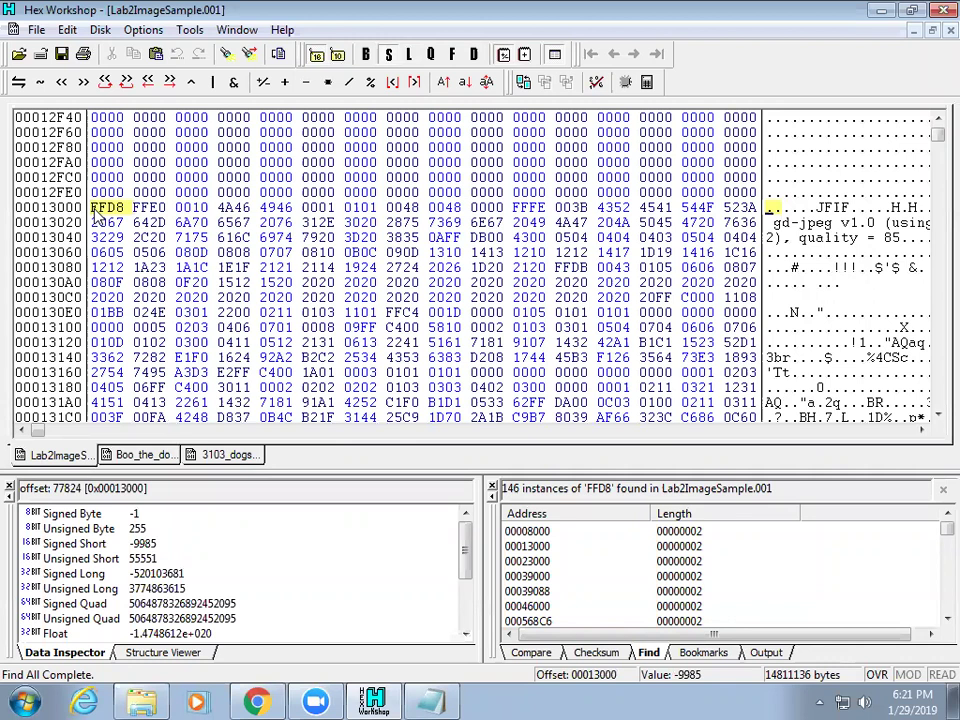
key("Left")
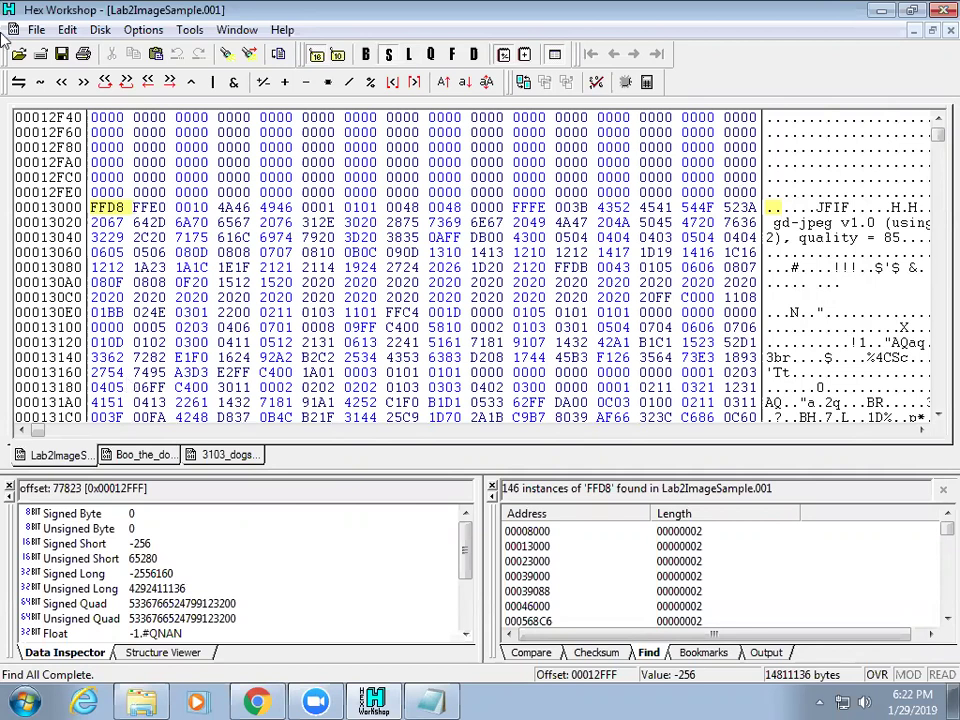
left_click(72, 32)
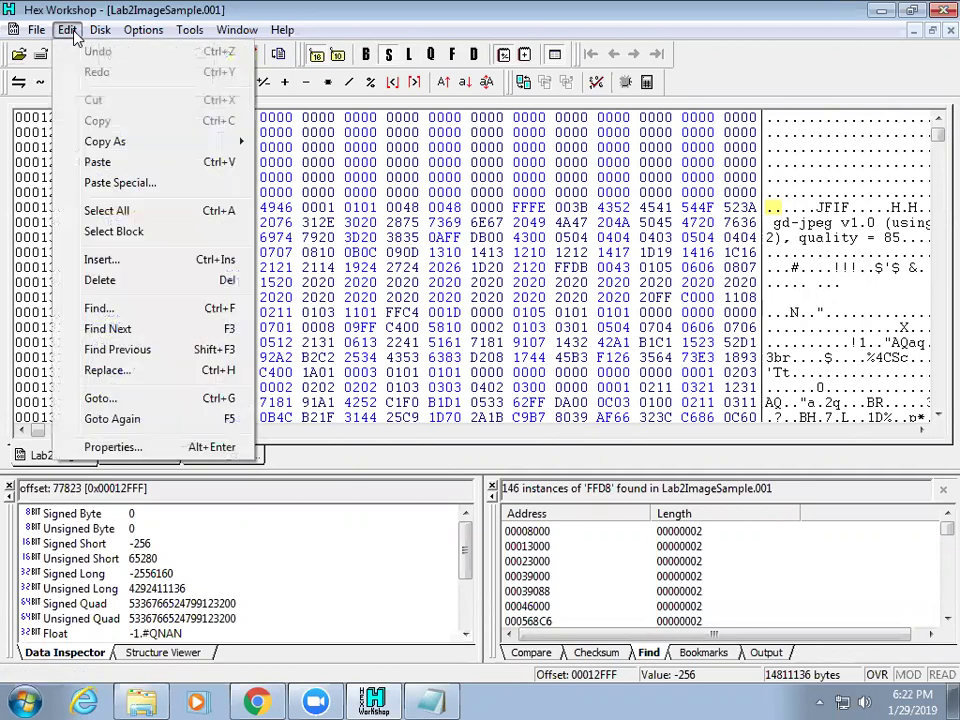
left_click(240, 447)
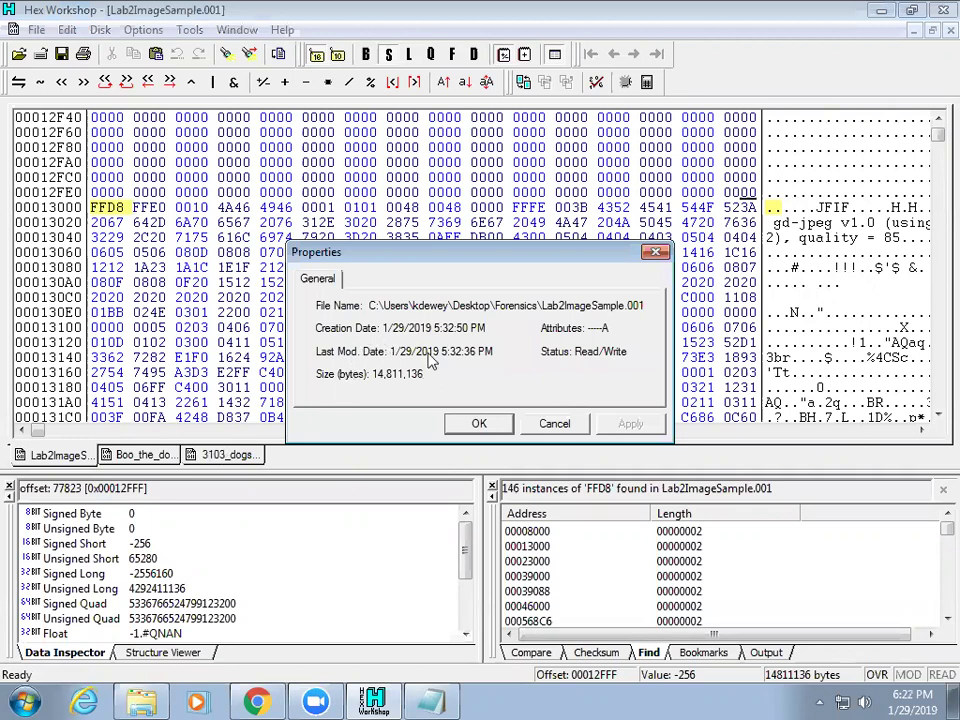
left_click(555, 423)
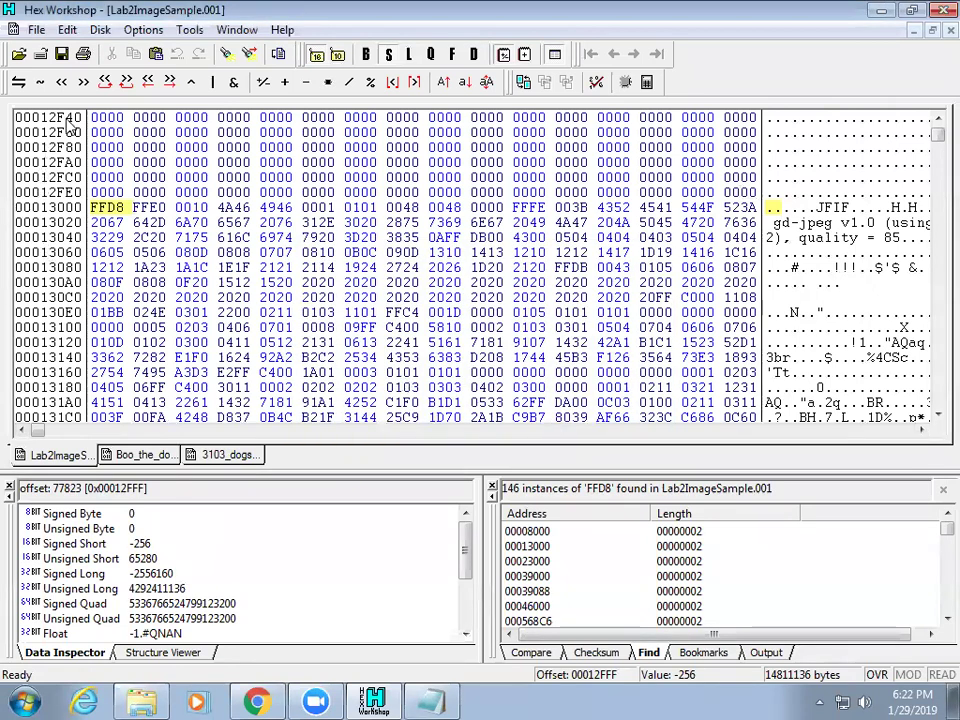
left_click(37, 30)
mouse_move(101, 30)
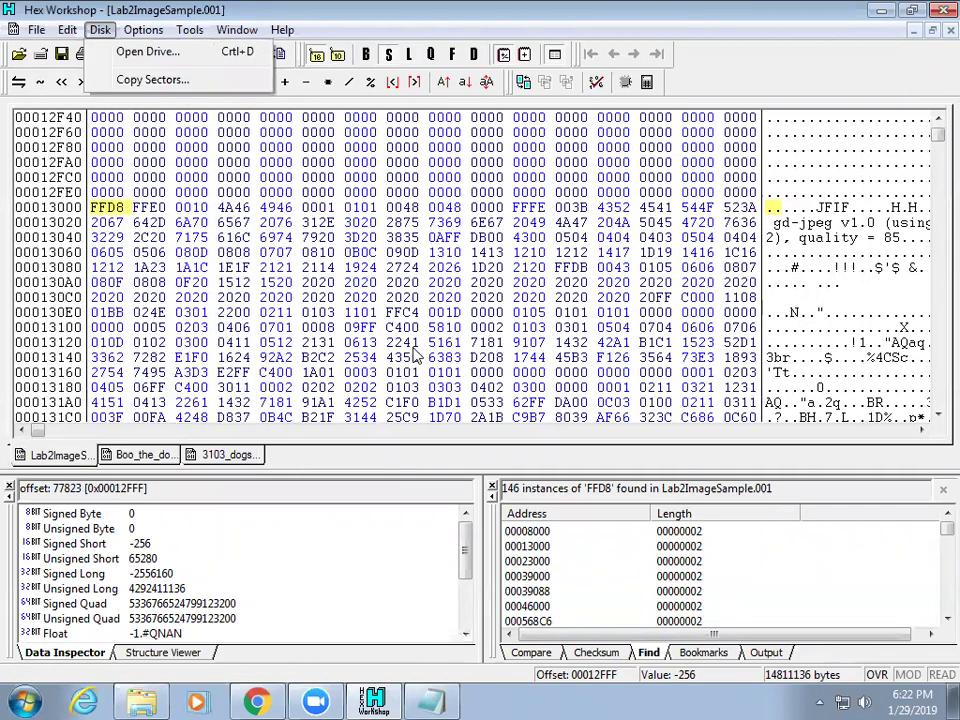
left_click(414, 352)
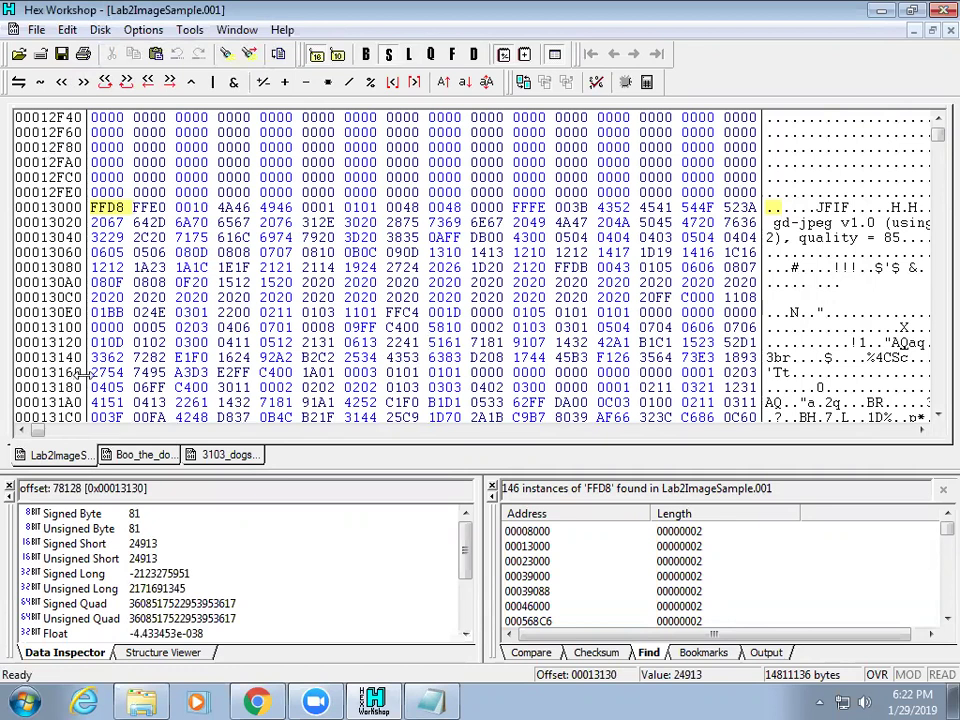
Switch to the File Signatures page in Chrome and search it for "gif" to read the GIF header and trailer signatures
left_click(272, 700)
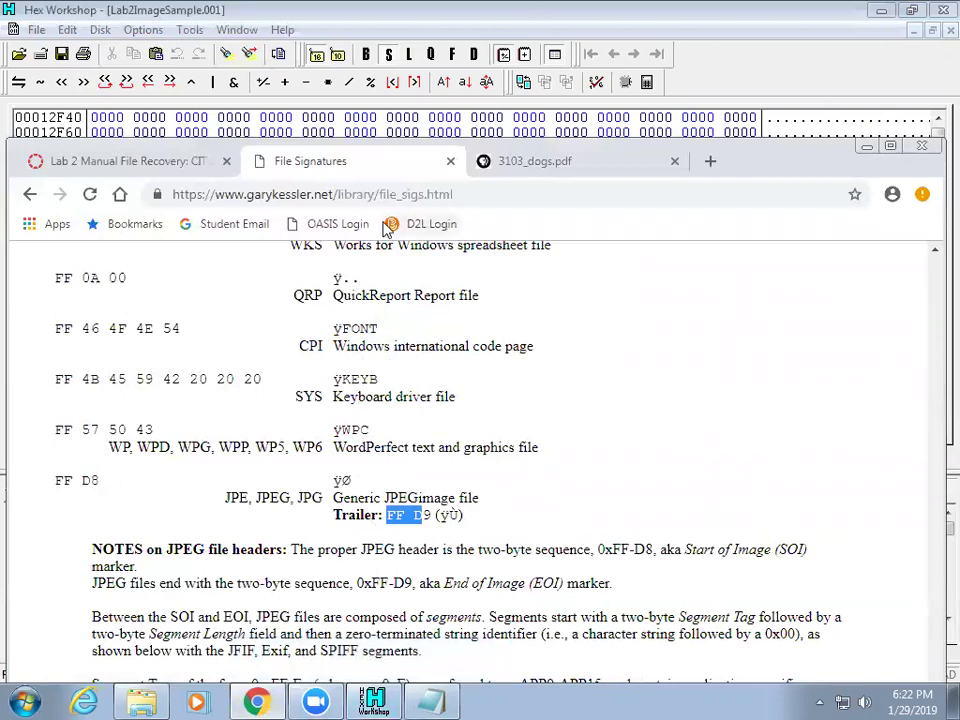
left_click(267, 197)
left_click(428, 289)
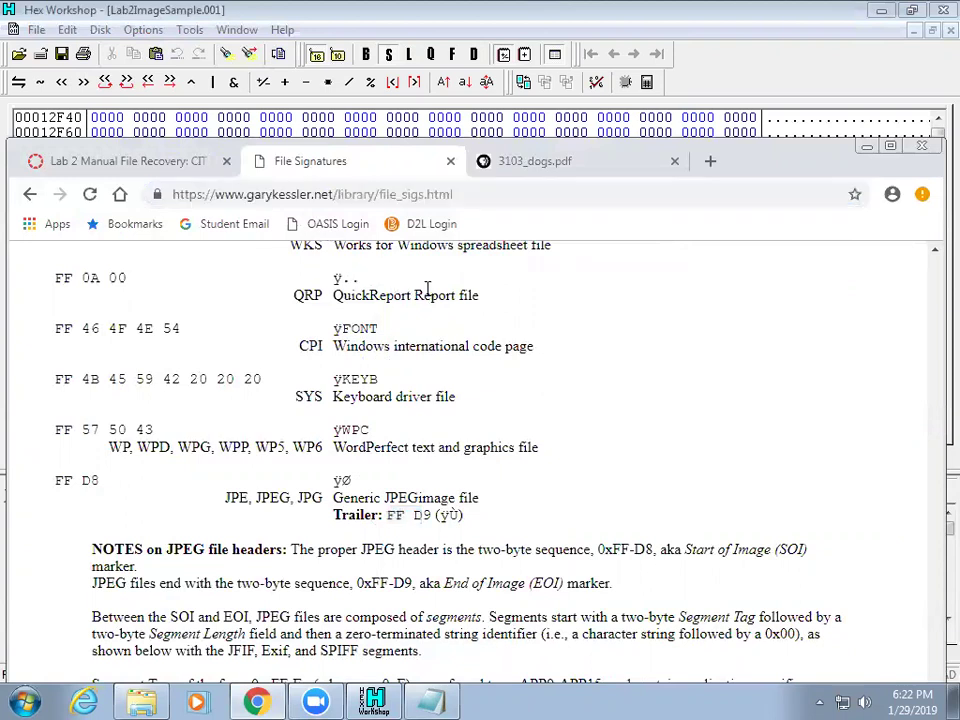
key("ctrl+f")
type("gif")
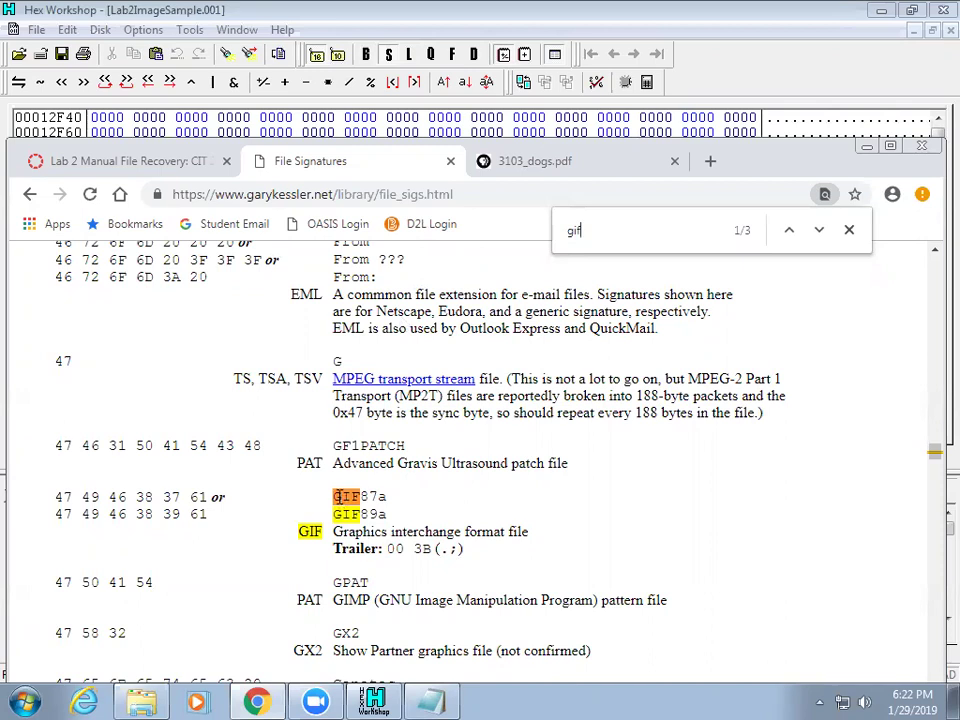
left_click_drag(342, 496, 385, 490)
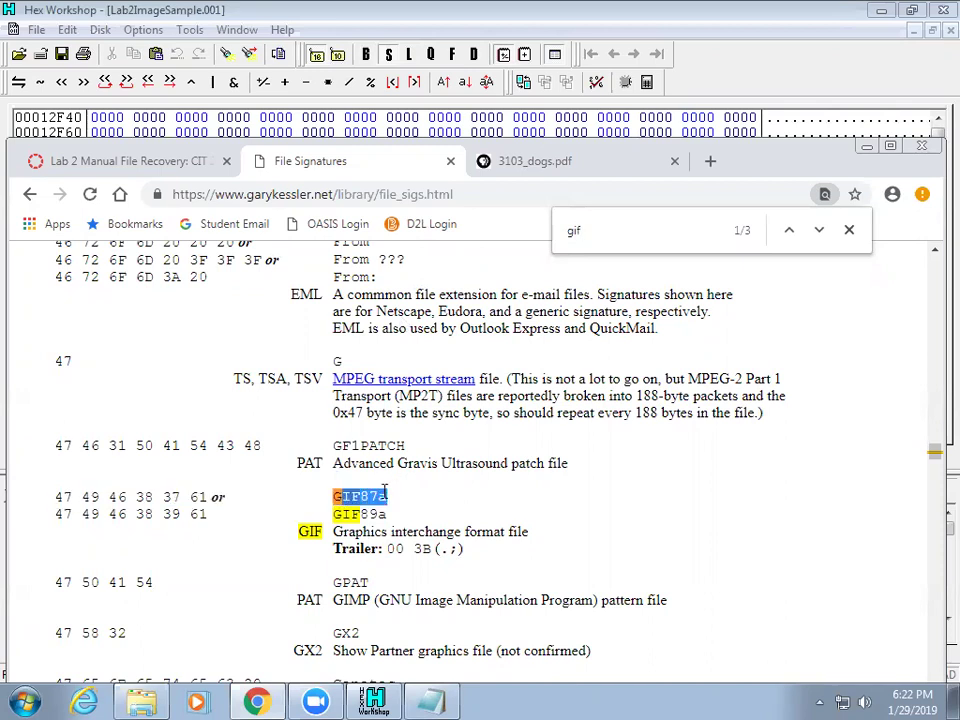
left_click(385, 490)
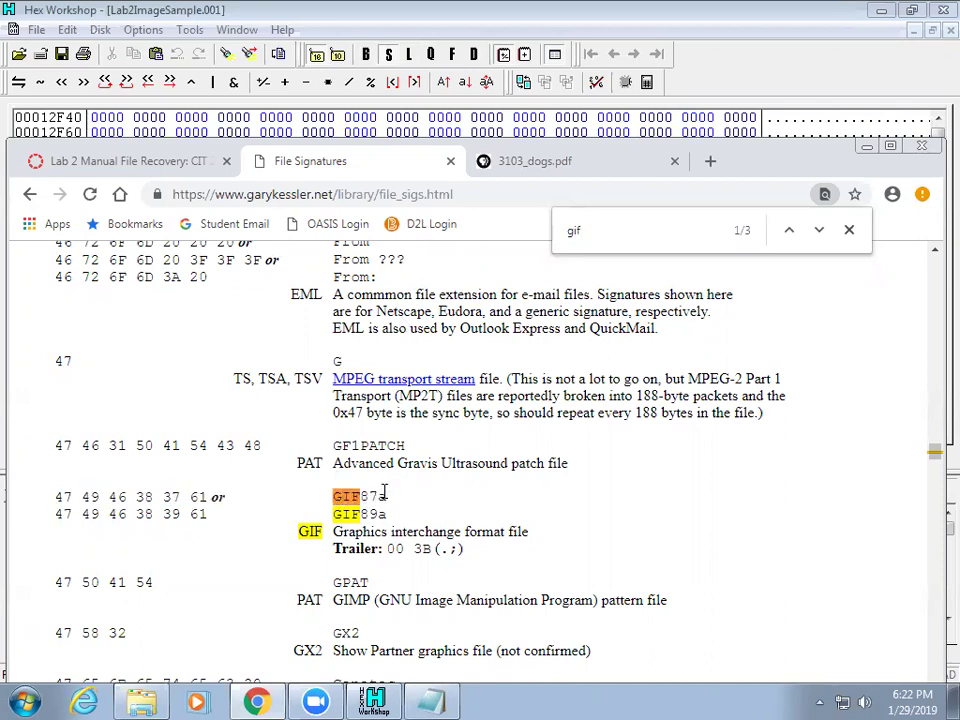
scroll(385, 490, "down", 3)
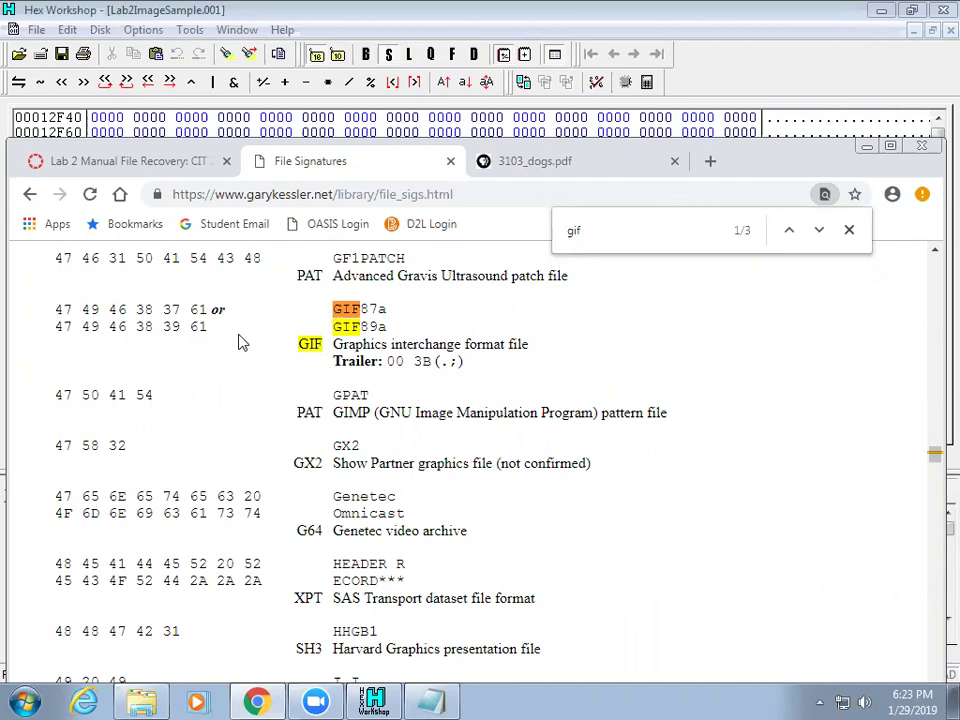
Switch back to Hex Workshop and find all instances of the ASCII text string GIF in Lab2ImageSample.001
left_click(244, 15)
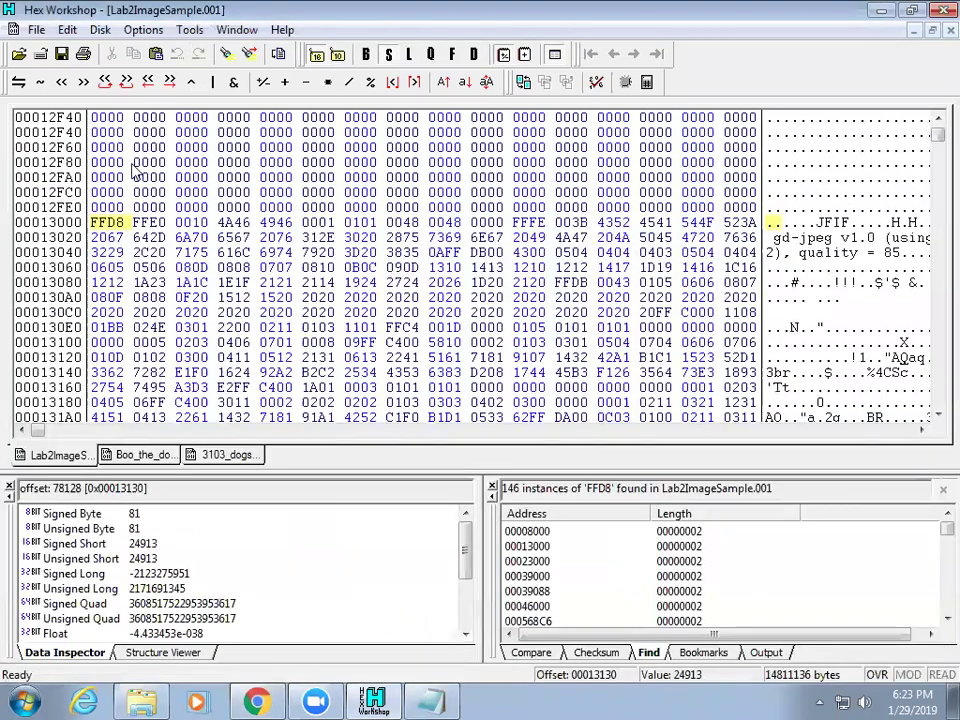
left_click(67, 29)
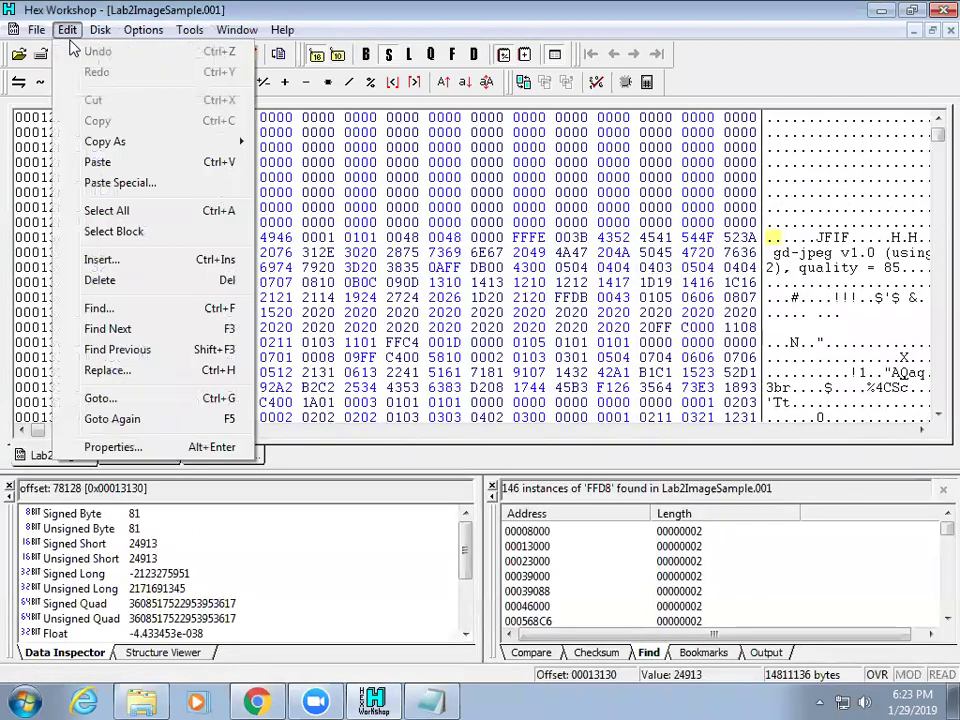
left_click(97, 309)
left_click(420, 270)
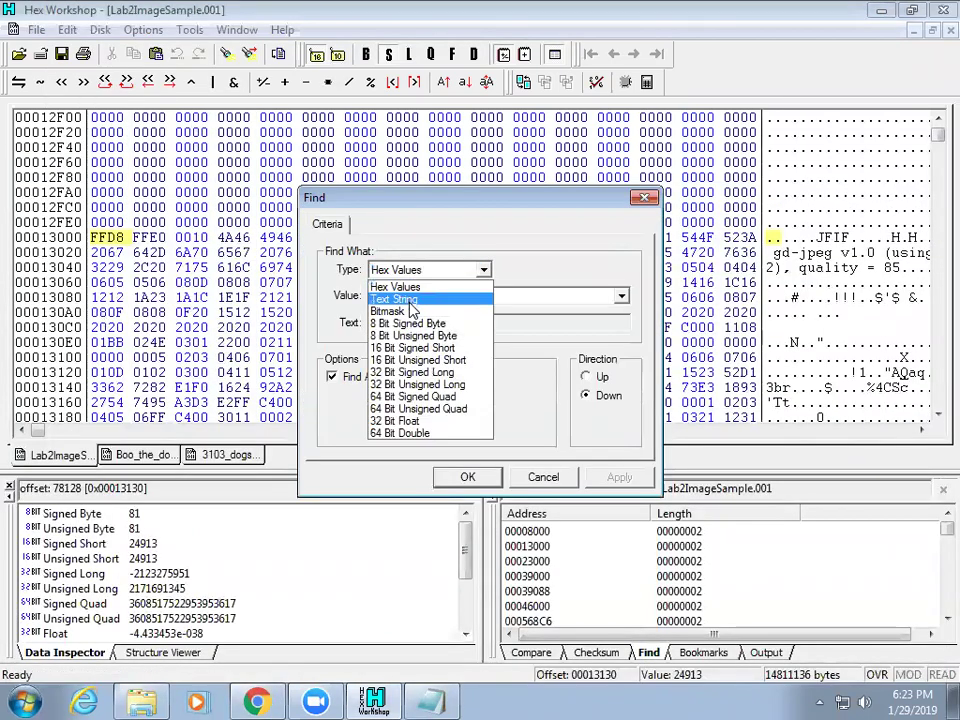
left_click(410, 300)
type("GIF")
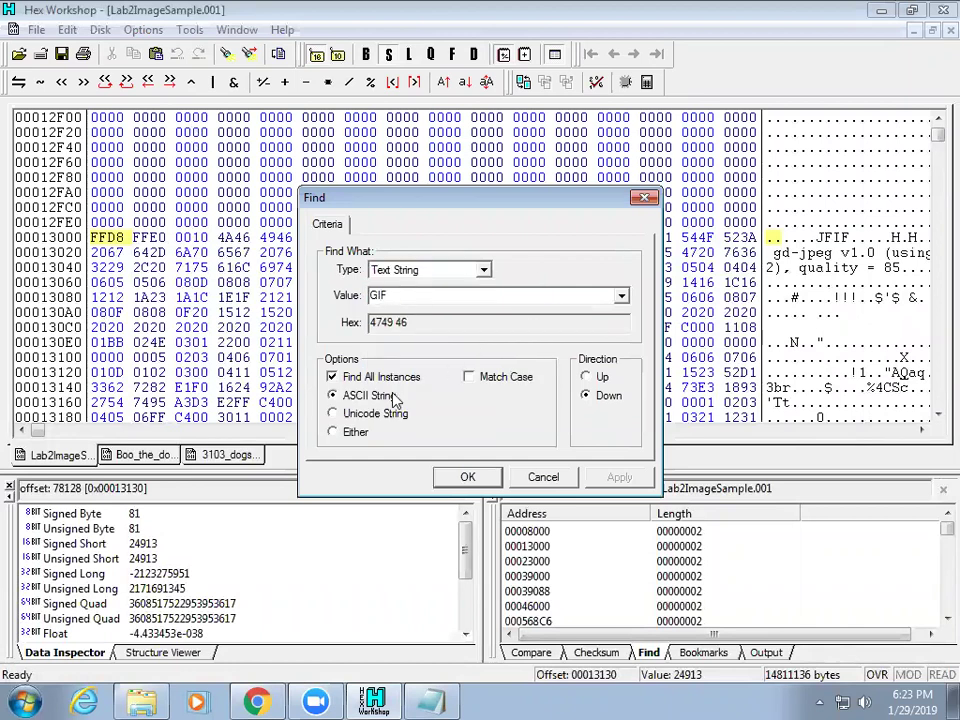
left_click(465, 478)
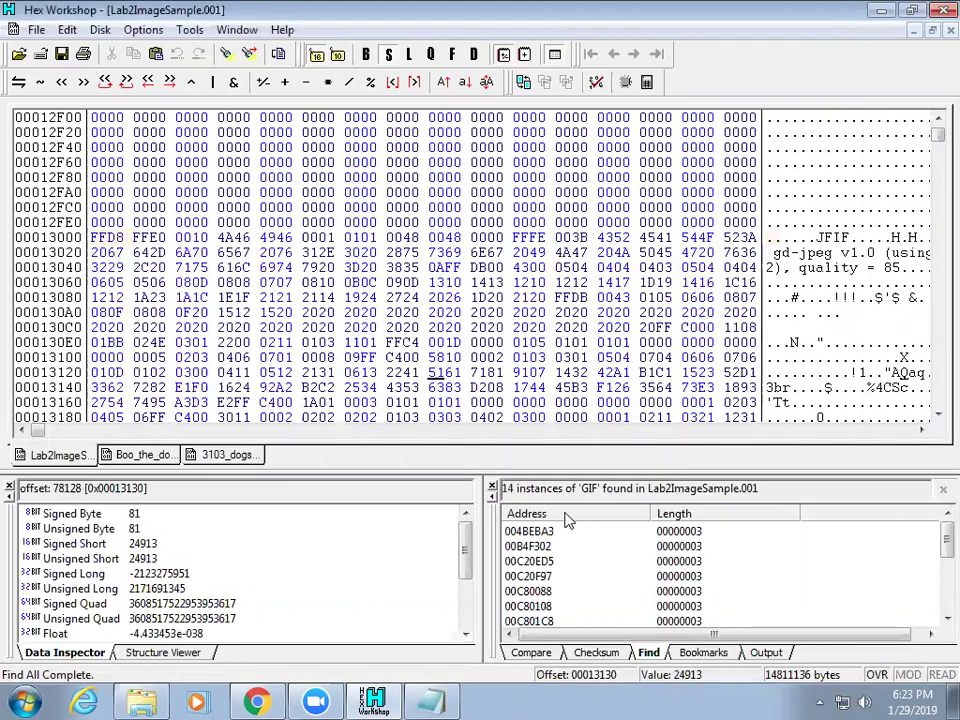
Examine the GIF matches one after another from 004BEBA3 to 00C81000, checking which ones are real file headers
left_click(551, 534)
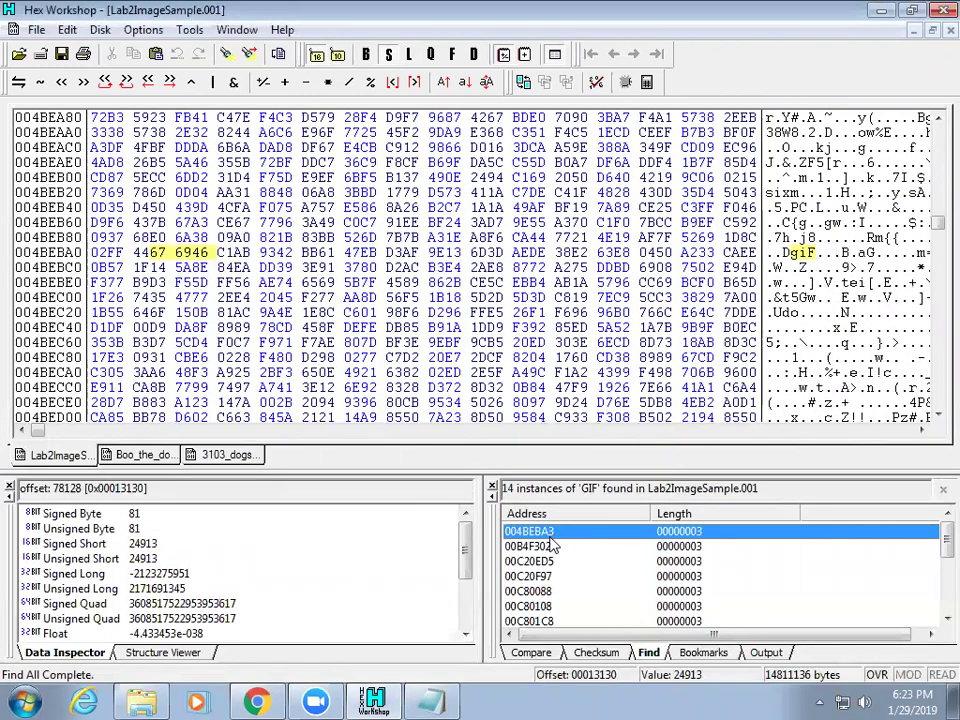
left_click(551, 546)
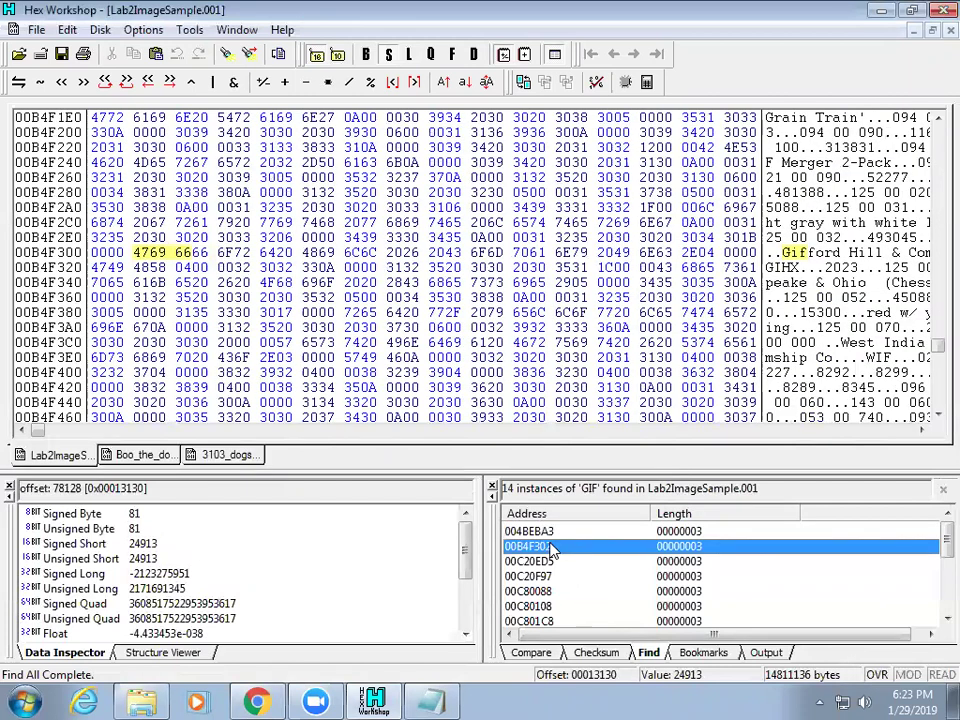
key("Down")
key("Down")
key("Down")
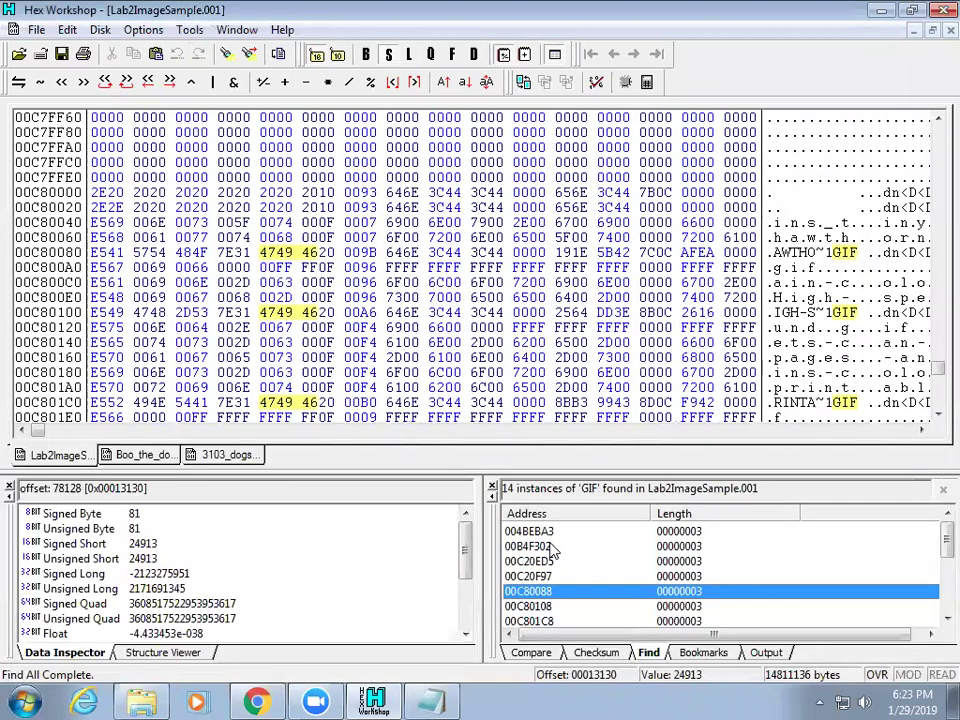
key("Down")
key("Down")
key("Down")
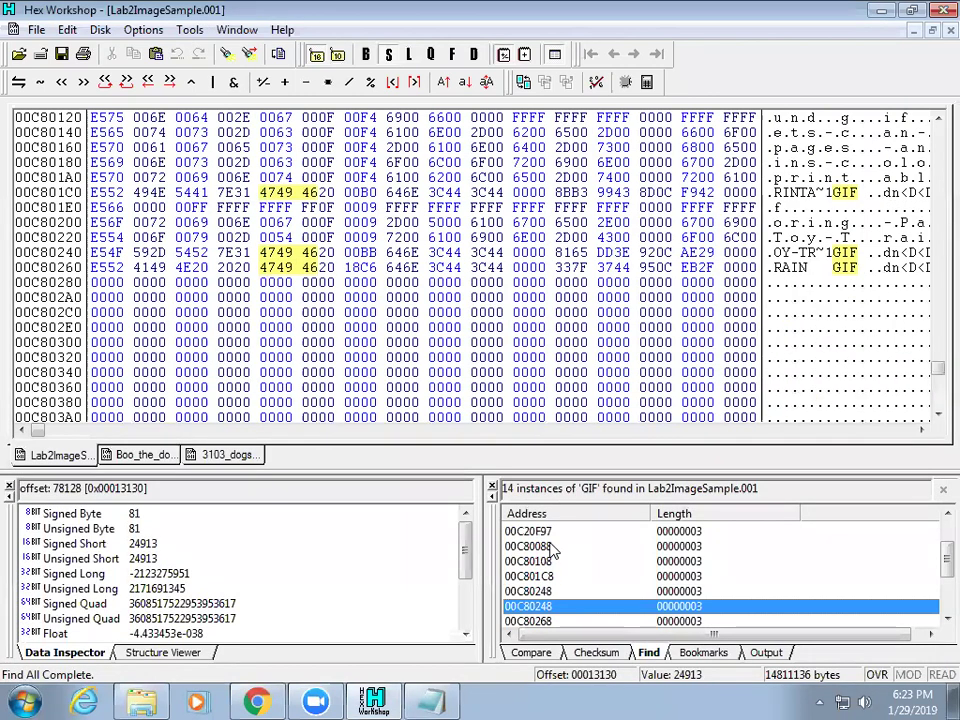
key("Down")
key("Down")
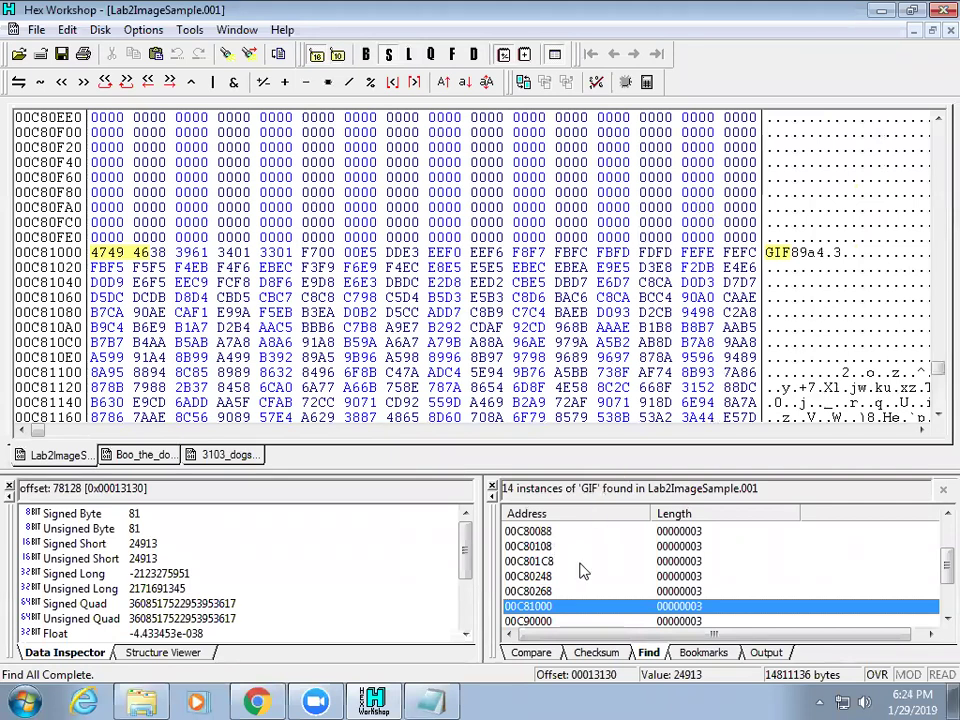
Review the remaining GIF matches from 00C90000 to 00C9A000 and return to the header at 00C81000
left_click(551, 621)
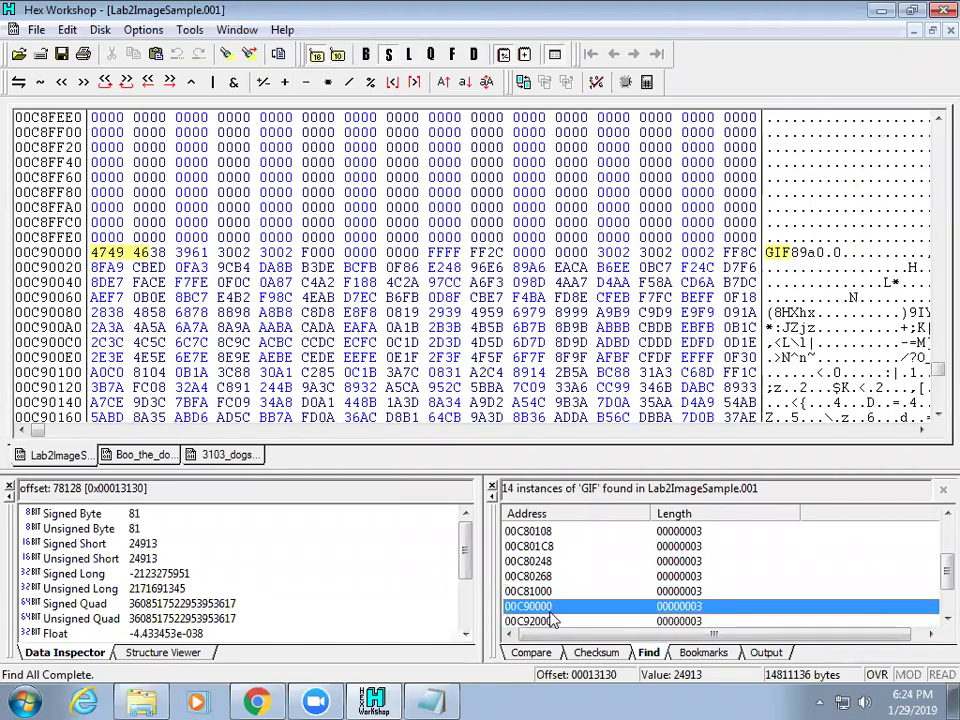
left_click(551, 621)
left_click(551, 621)
left_click(551, 621)
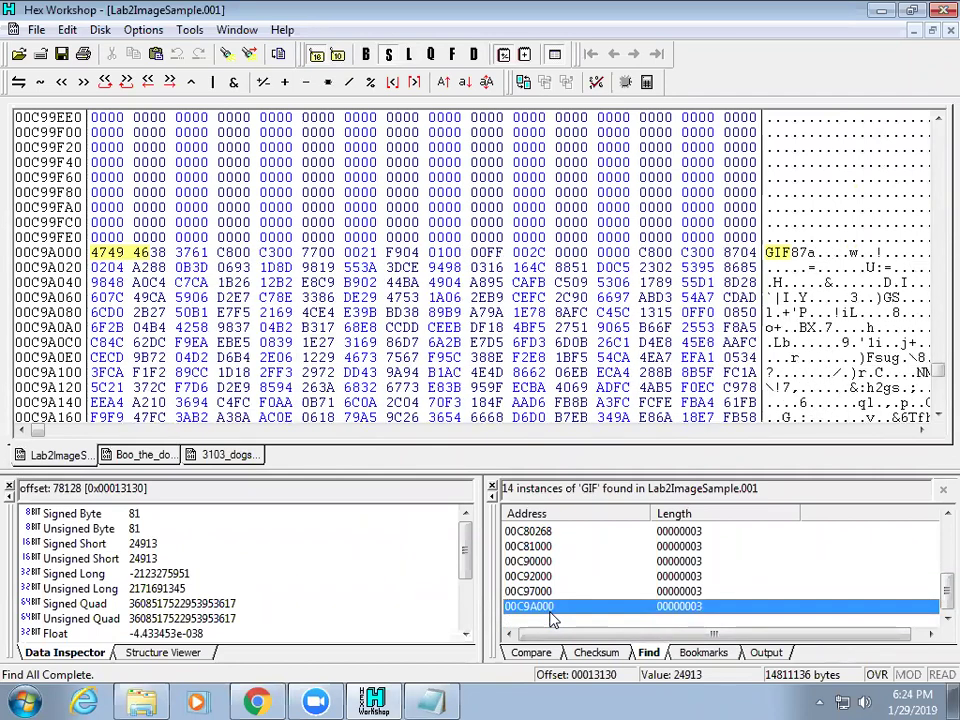
key("Up")
key("Up")
key("Up")
key("Up")
key("Up")
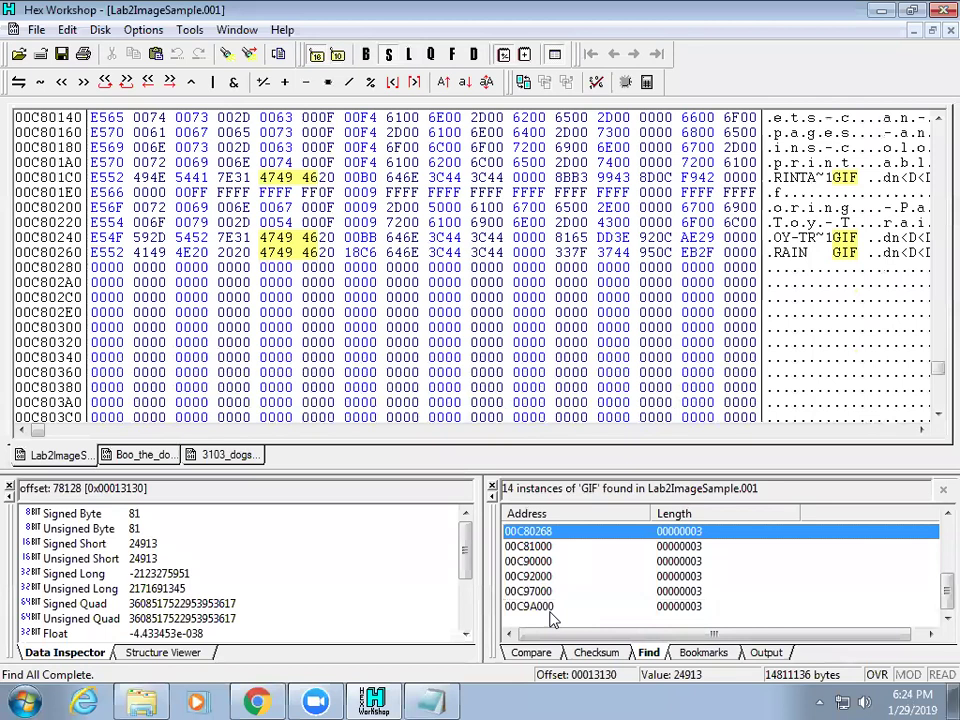
key("Down")
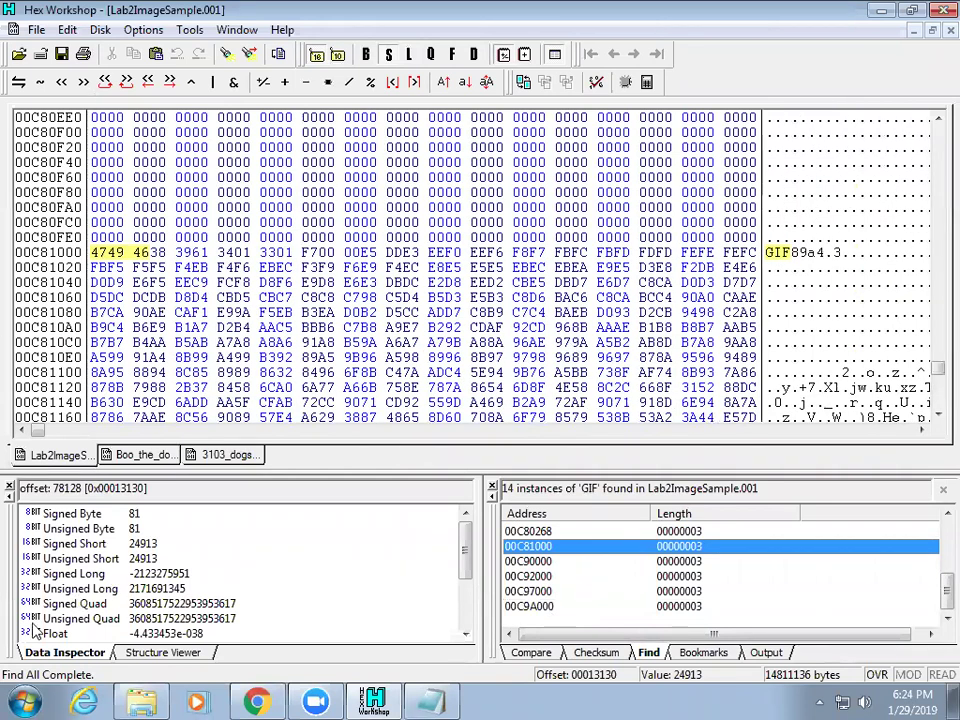
Launch Word and write "This is my document." in a new blank document
left_click(255, 702)
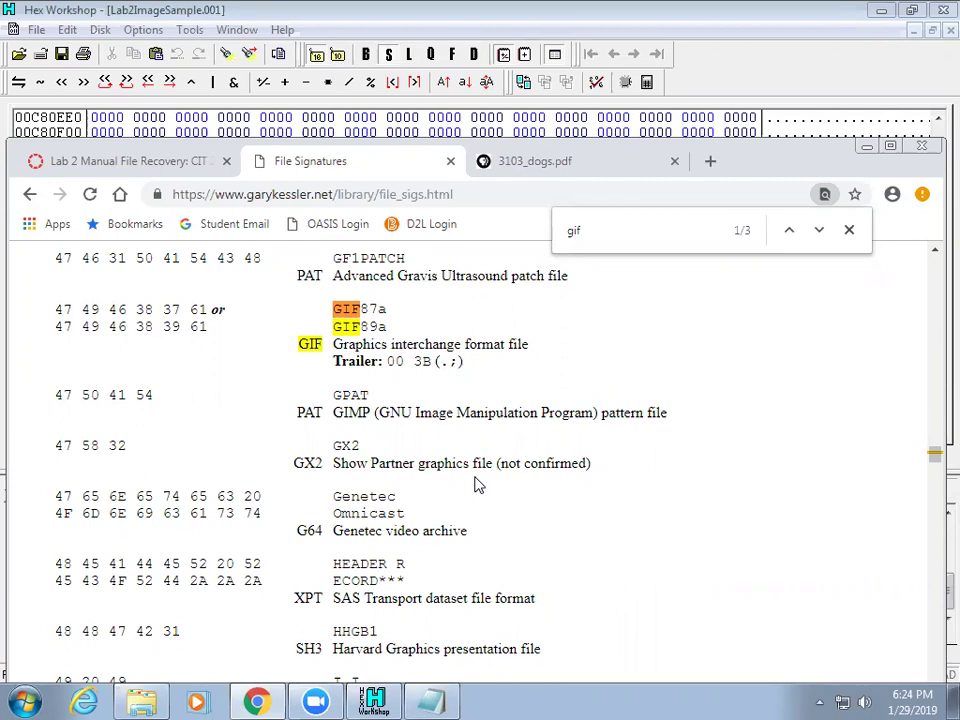
left_click(133, 700)
left_click(133, 700)
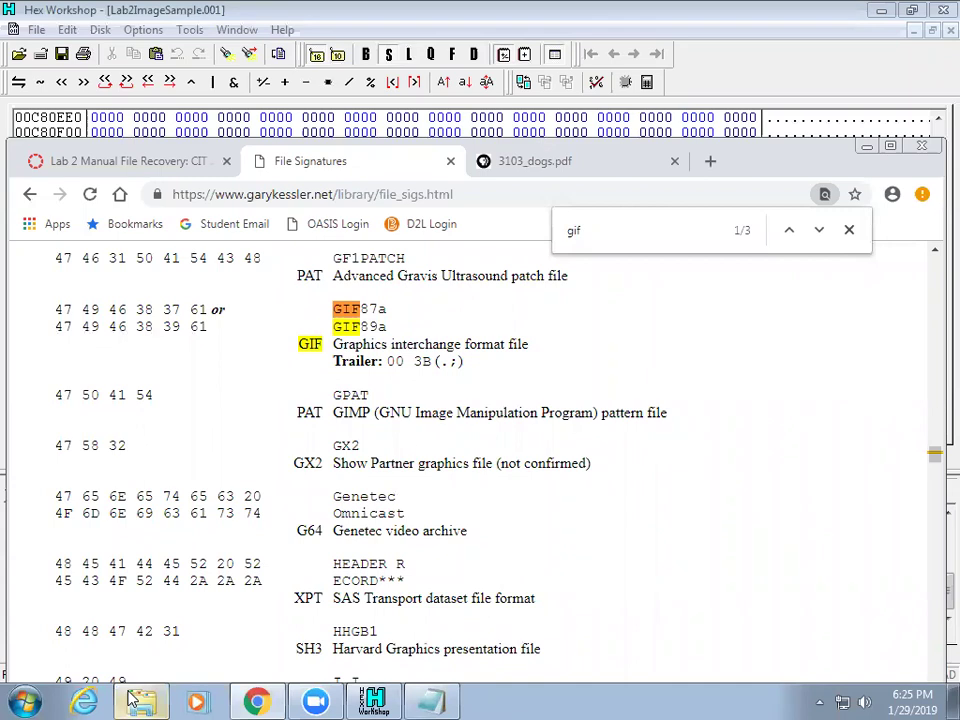
key("super")
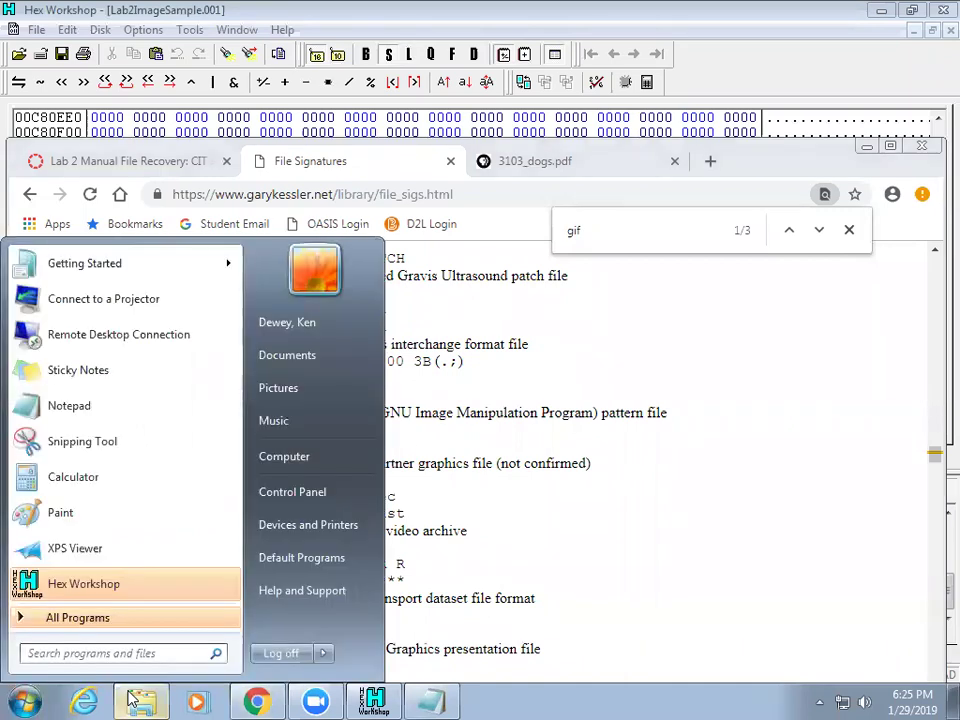
type("word")
key("Return")
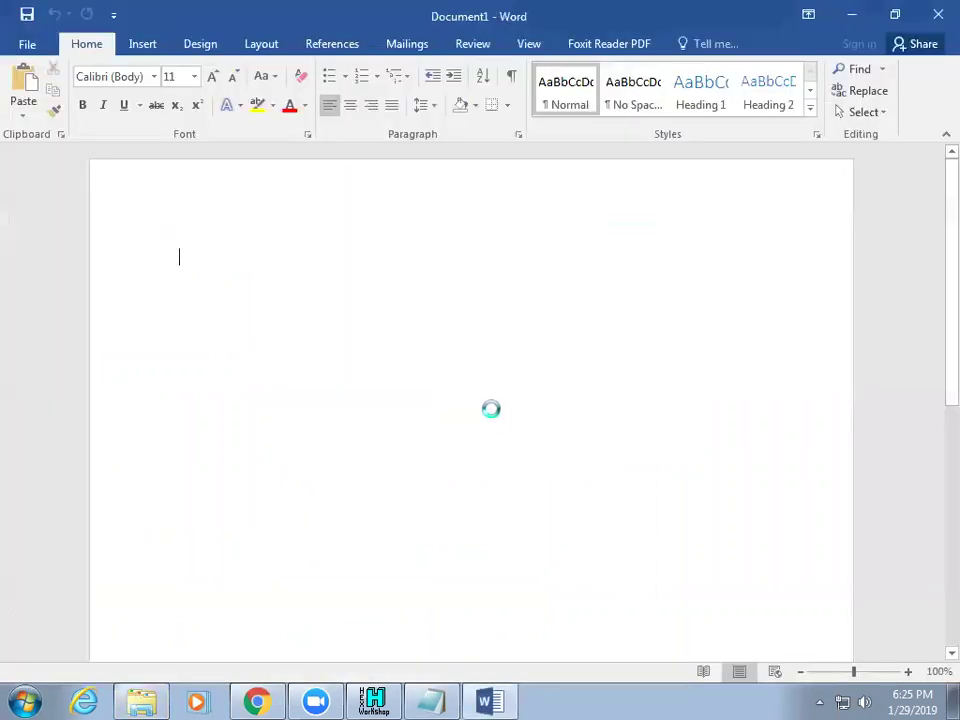
type("This is my document.")
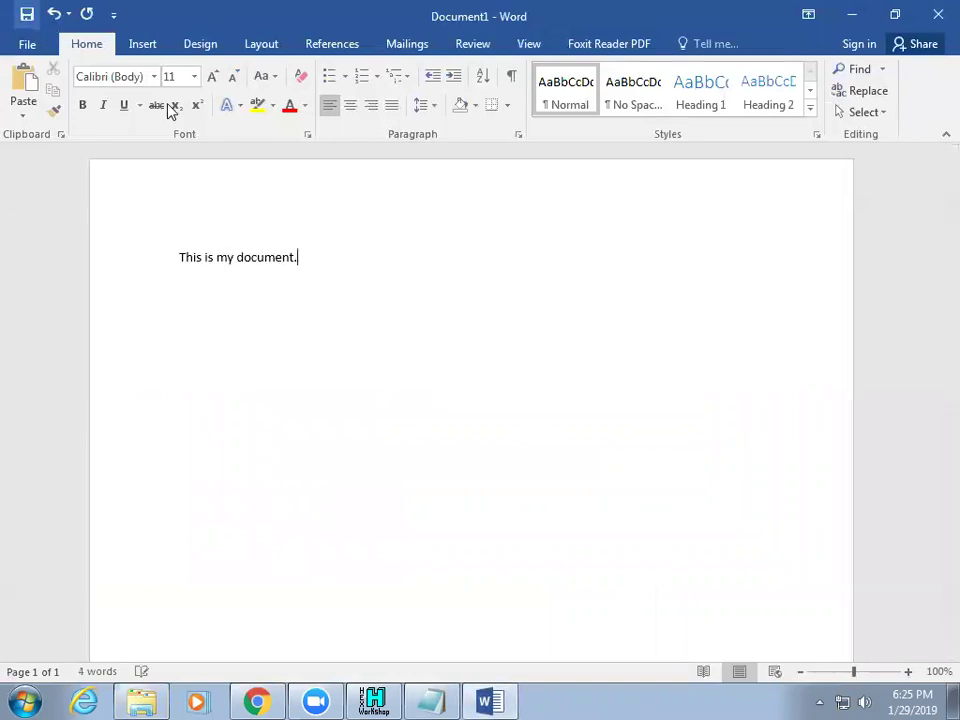
Save the document as This is my document.docx in the Desktop's Forensics folder and close Word
key("ctrl+s")
left_click(519, 187)
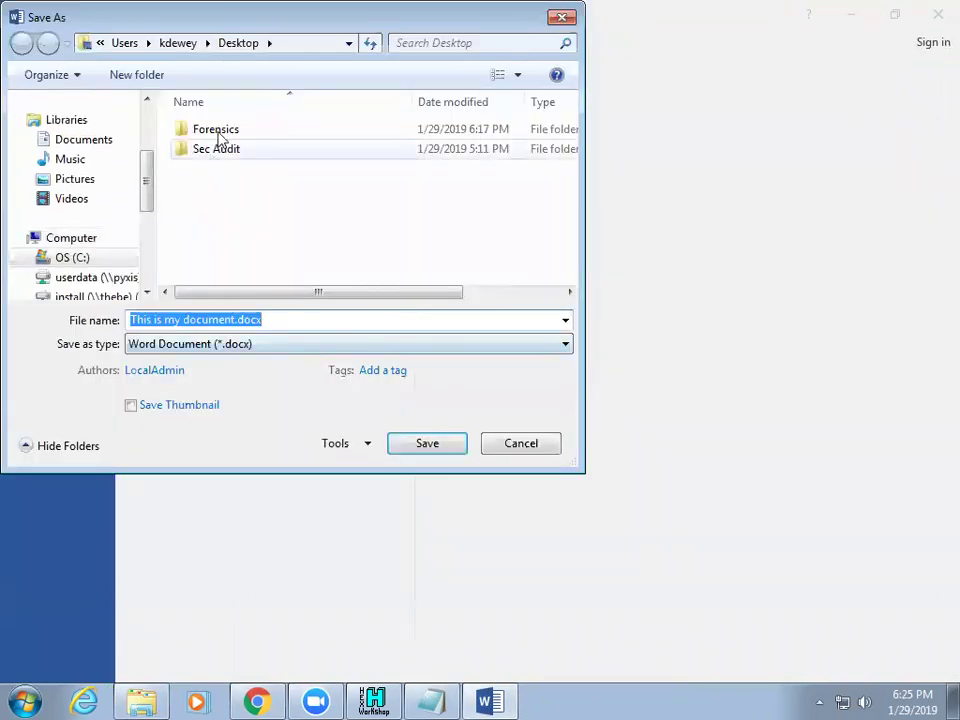
double_click(212, 133)
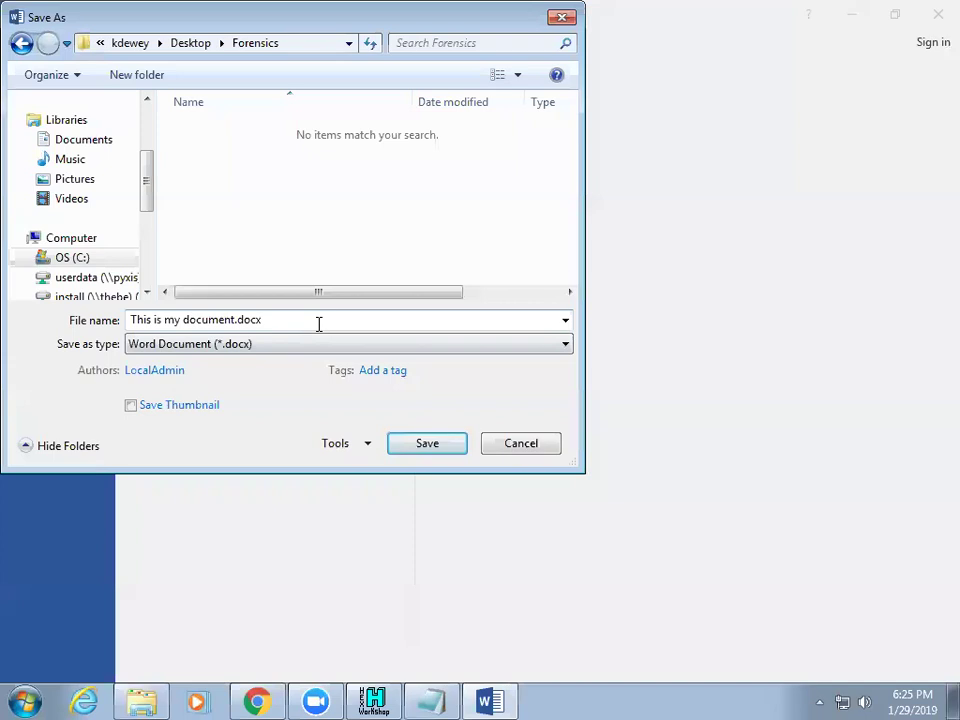
left_click(414, 444)
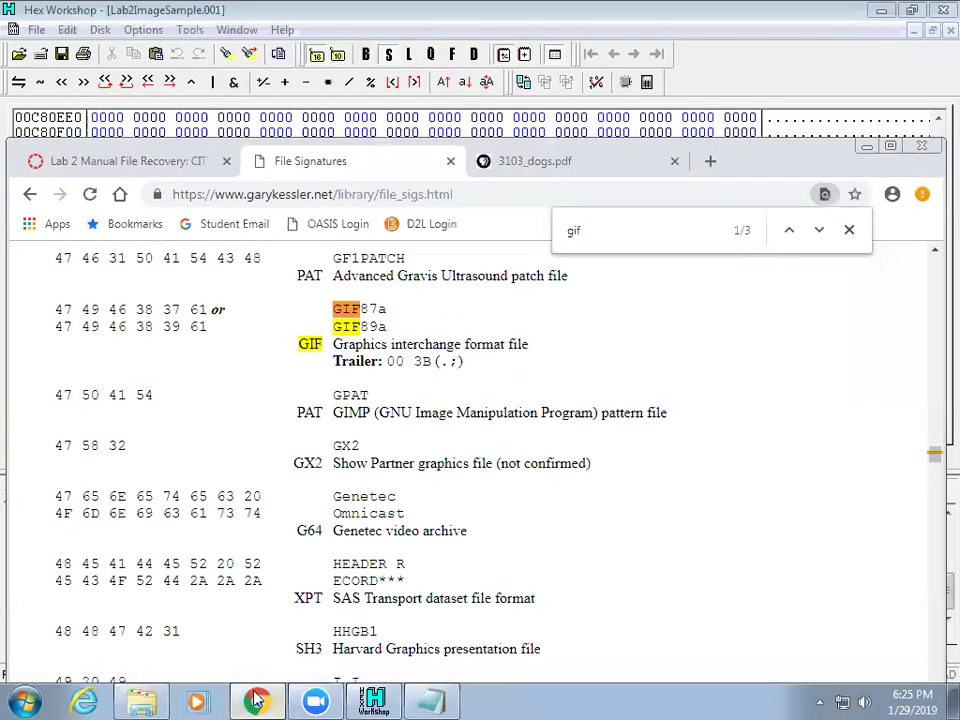
Open This is my document.docx from the Forensics folder in File Explorer to check its content, and close it again
left_click(140, 703)
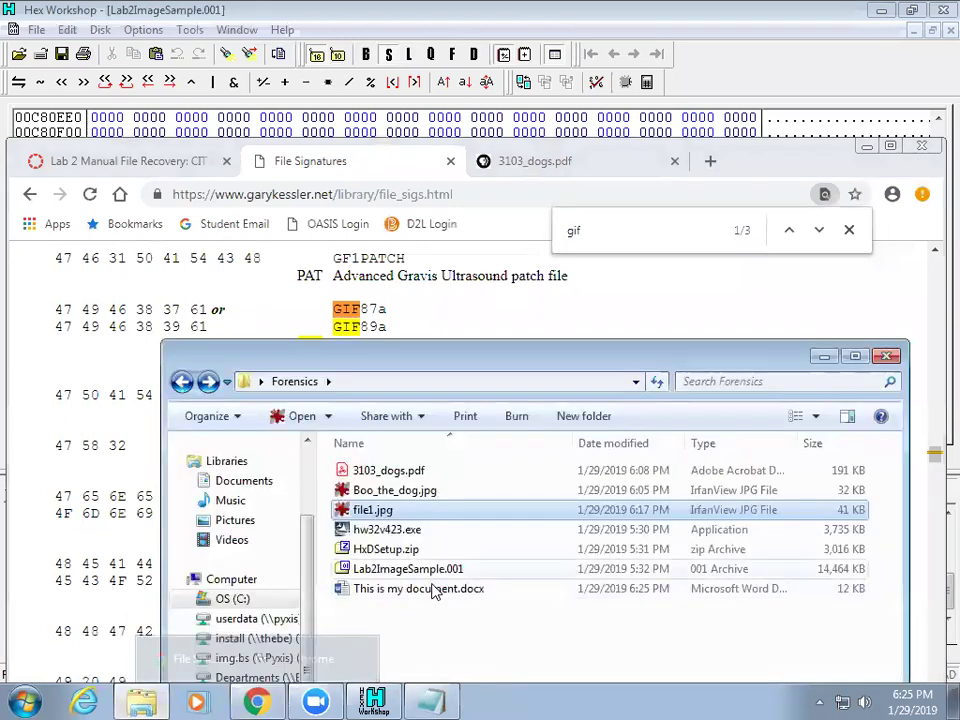
double_click(407, 593)
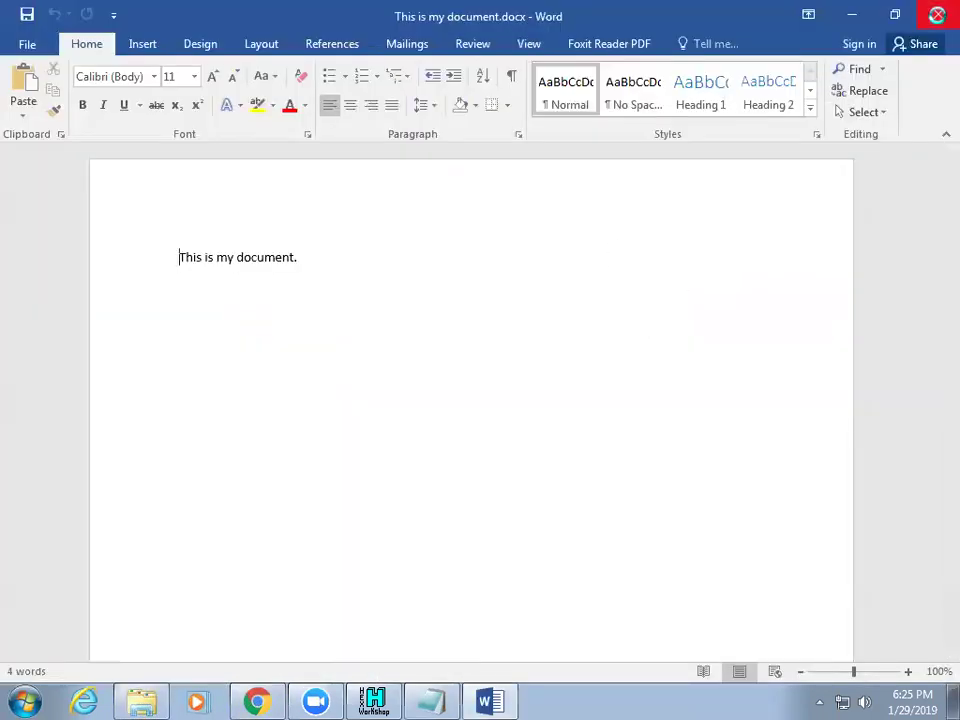
left_click(936, 14)
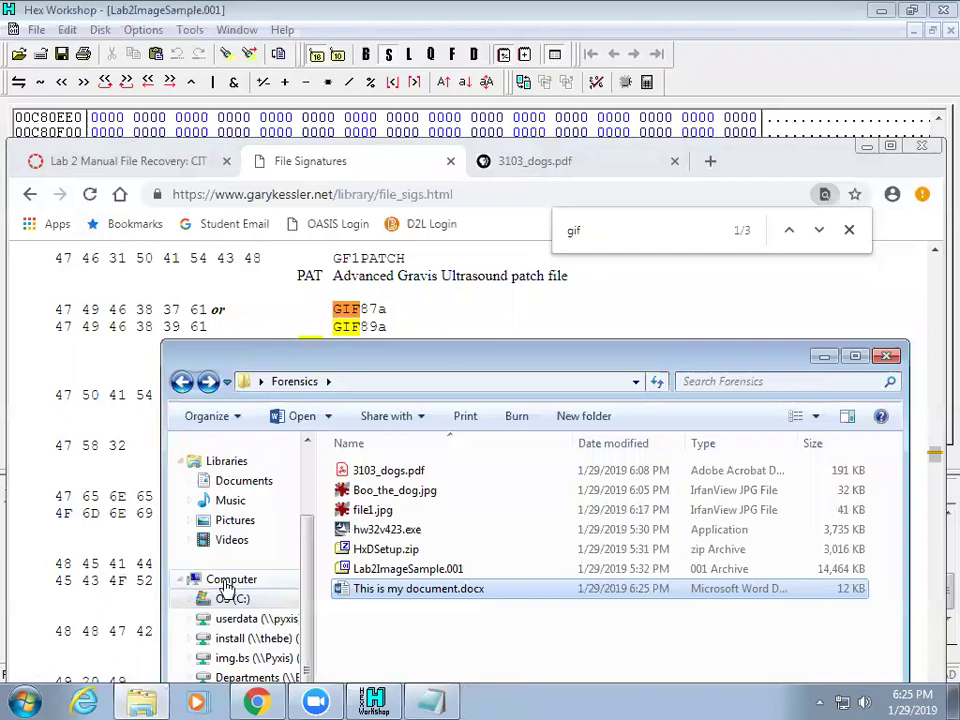
Rename This is my document.docx to This is my document.zip and accept the extension change
left_click(468, 593)
key("Right")
key("Right")
key("Delete")
key("Delete")
key("Delete")
key("Delete")
type("zip")
key("Return")
key("Return")
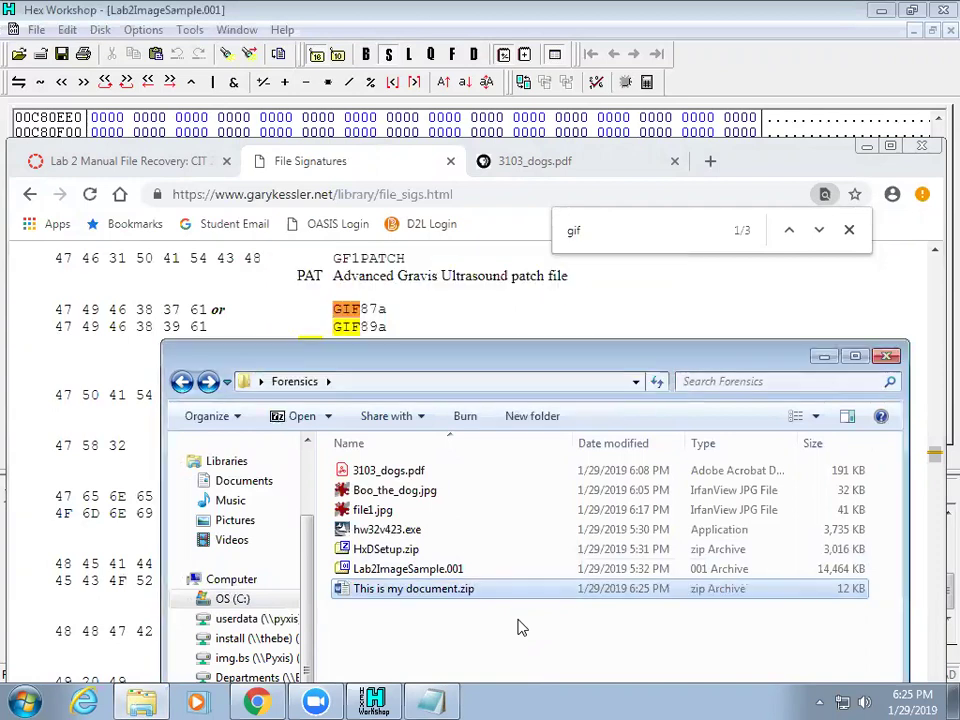
Open This is my document.zip in 7-Zip, inspect the contents of its word folder and return to the archive root
double_click(466, 594)
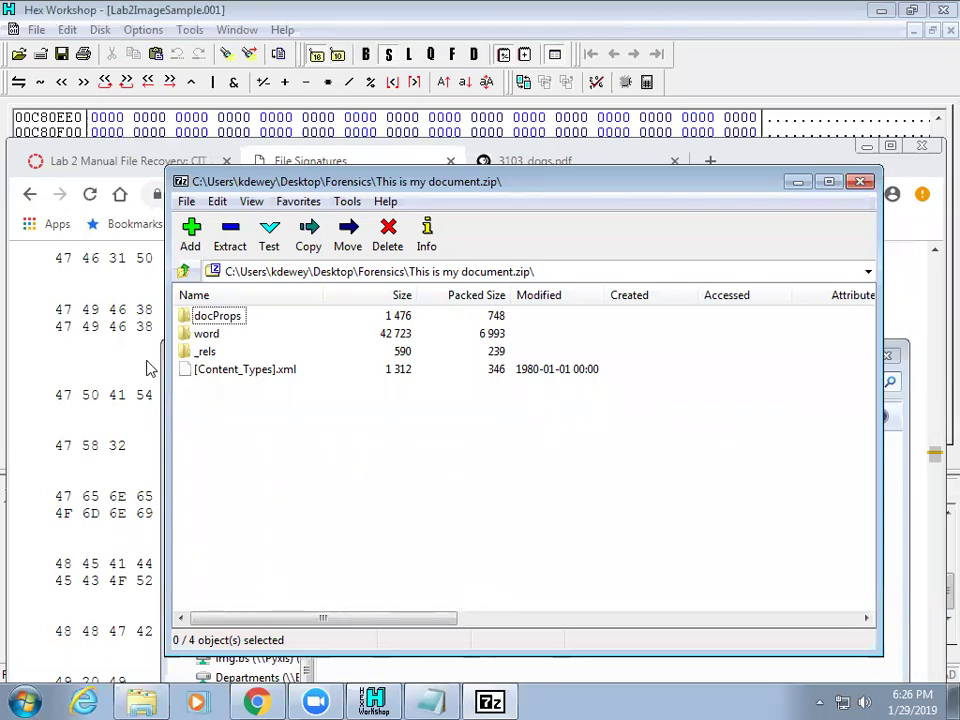
left_click(204, 336)
double_click(204, 338)
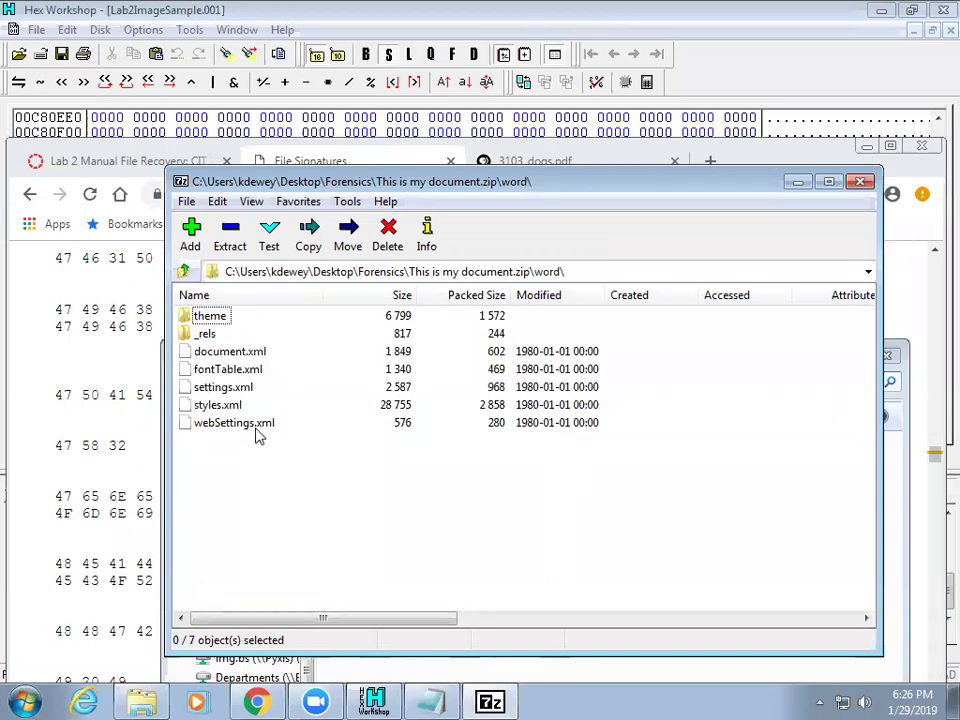
left_click(184, 271)
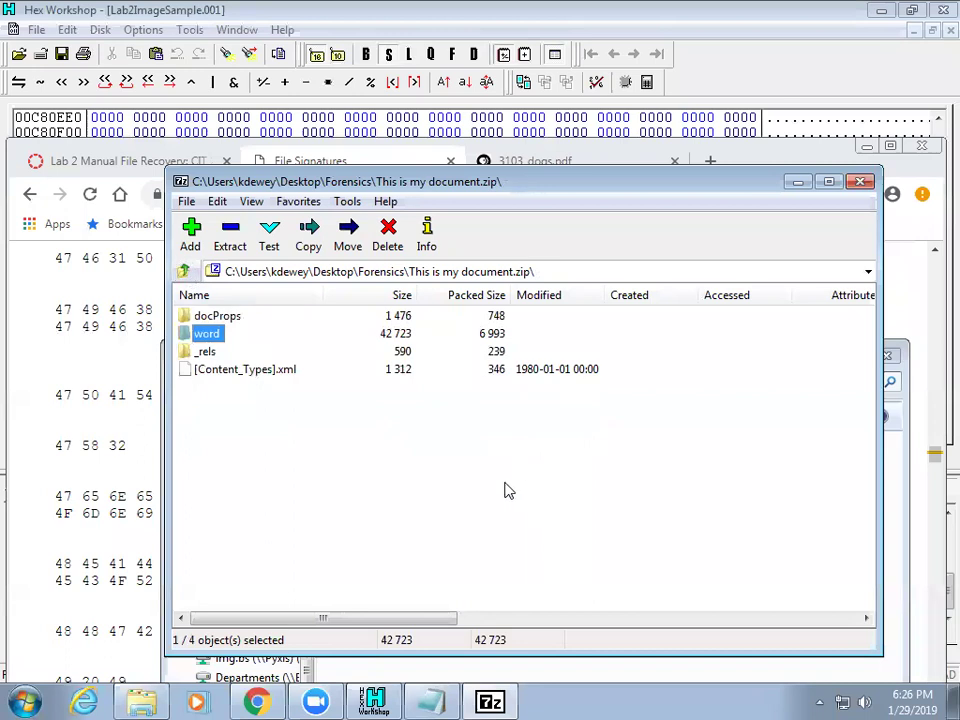
Switch to the File Signatures page in Chrome and search it for "office" to read the DOCX, PPTX, XLSX header and trailer entry
left_click(262, 701)
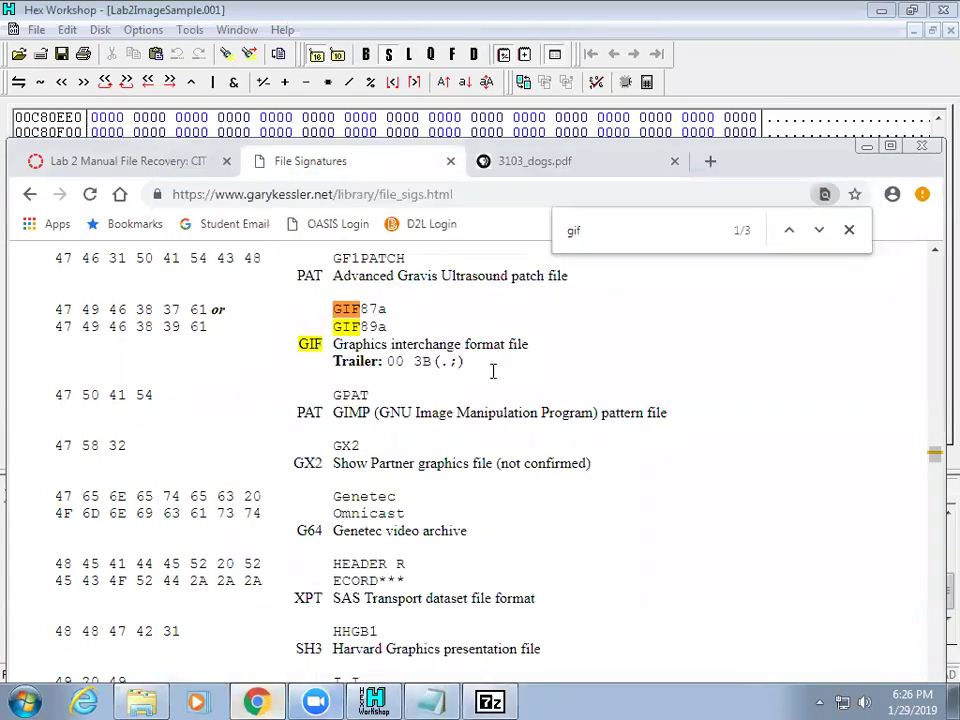
left_click_drag(594, 224, 555, 233)
type("office")
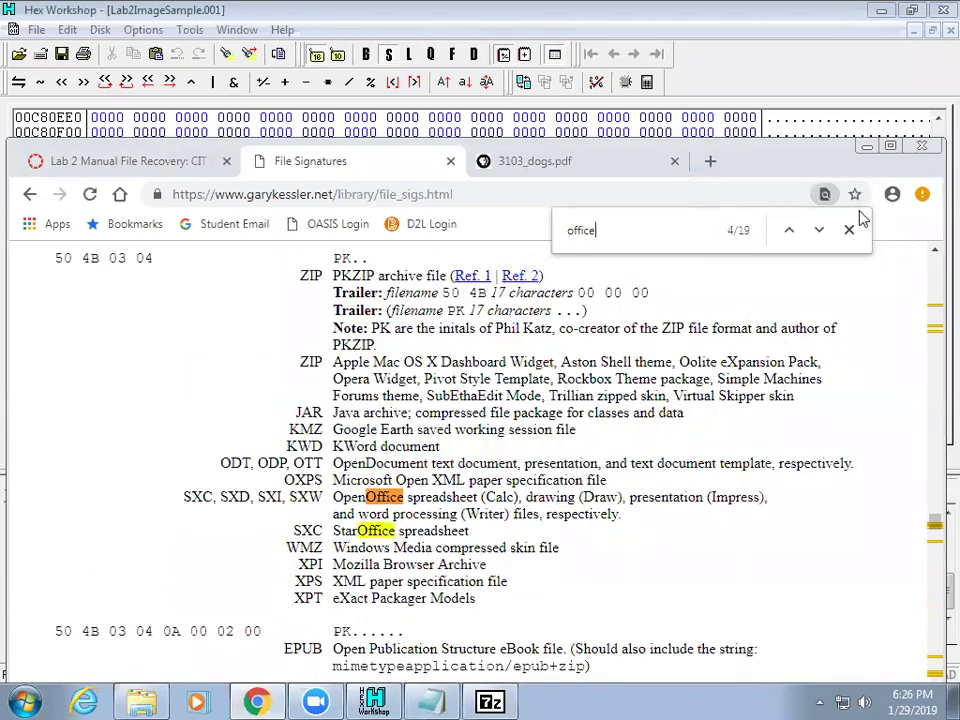
left_click(819, 231)
left_click(819, 233)
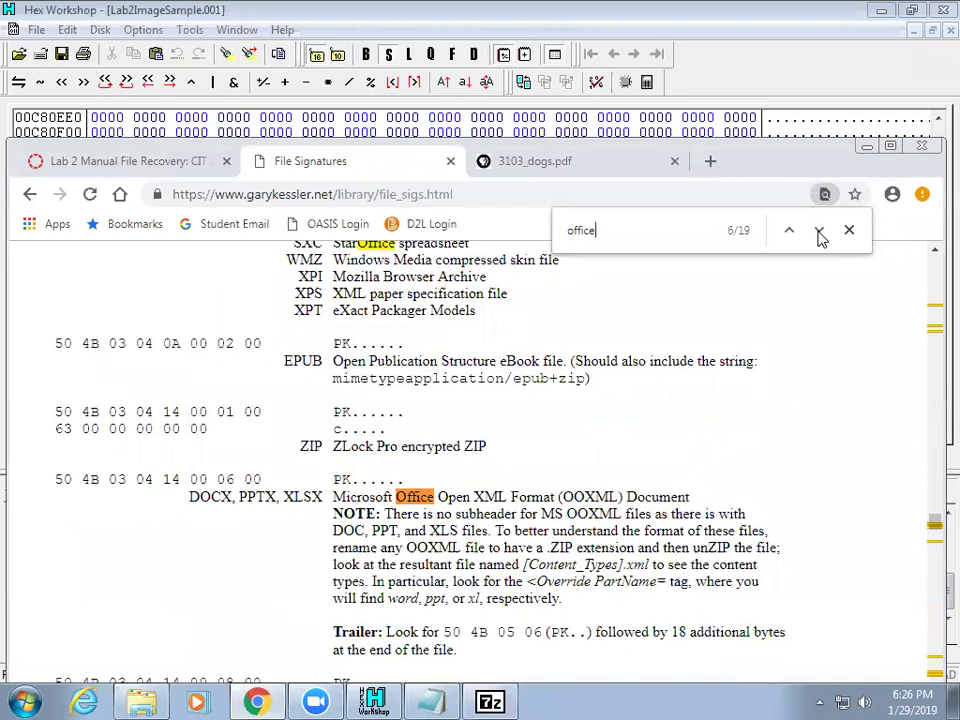
scroll(716, 347, "down", 1)
scroll(714, 347, "up", 1)
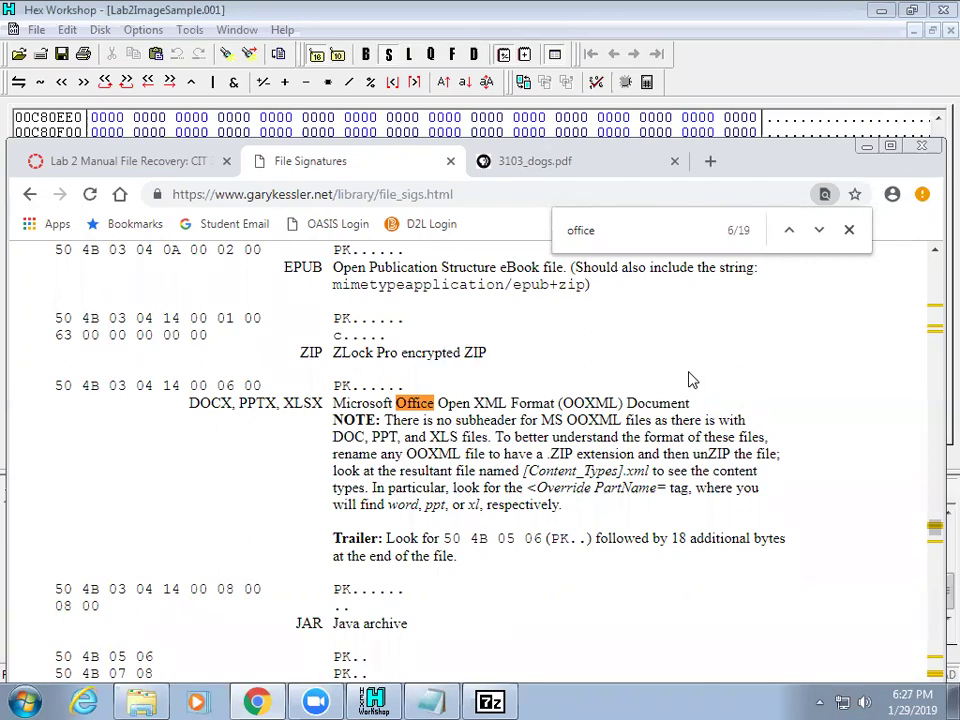
Go through the further "office" matches to the Microsoft Office 97-2003 compound file signature and read its notes
left_click(819, 231)
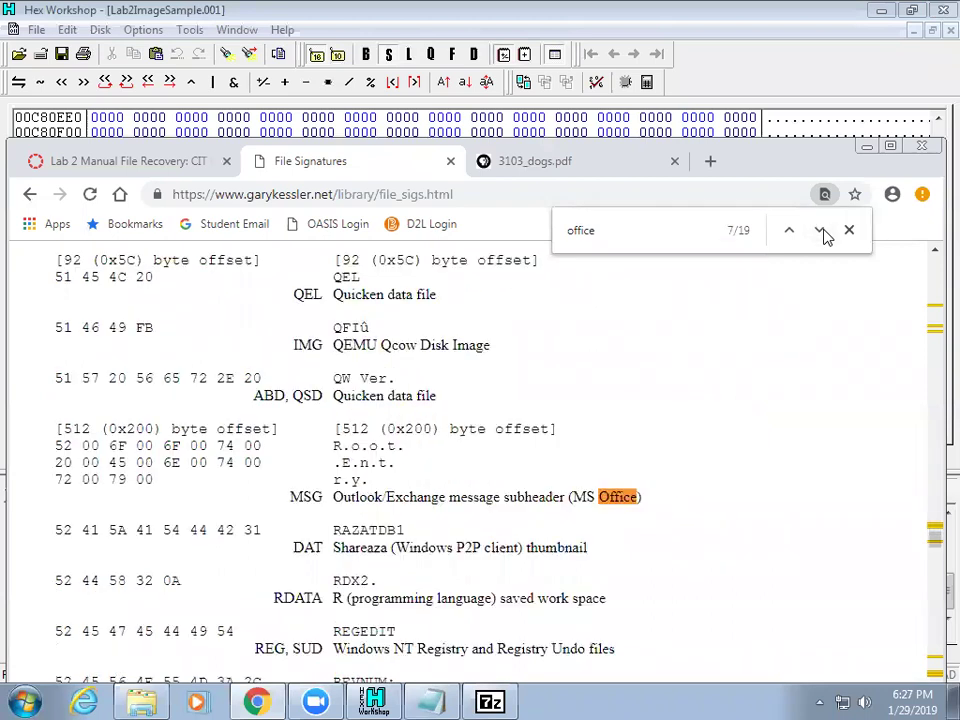
left_click(822, 232)
left_click(821, 231)
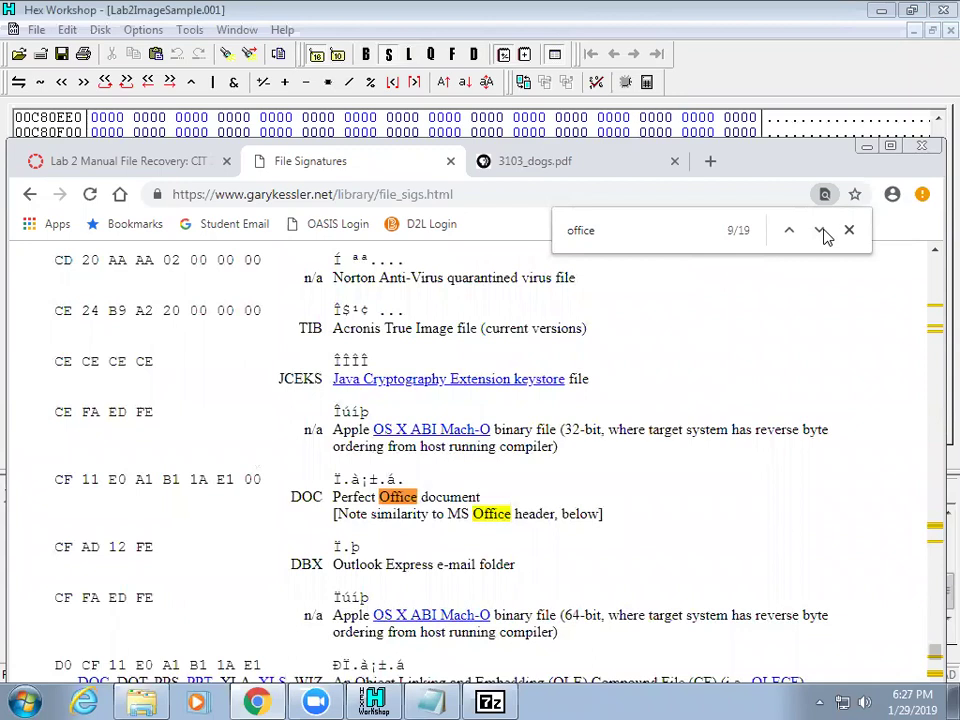
left_click(821, 232)
left_click(821, 232)
left_click(821, 232)
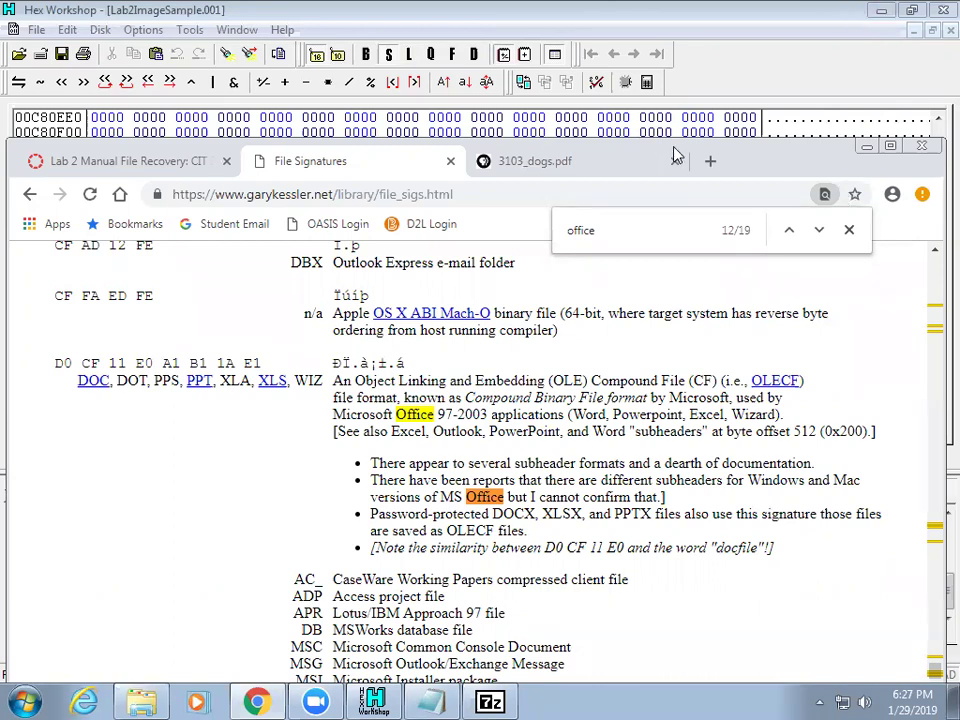
Search the File Signatures page for "next" and advance to the second match
left_click_drag(602, 230, 540, 236)
type("next")
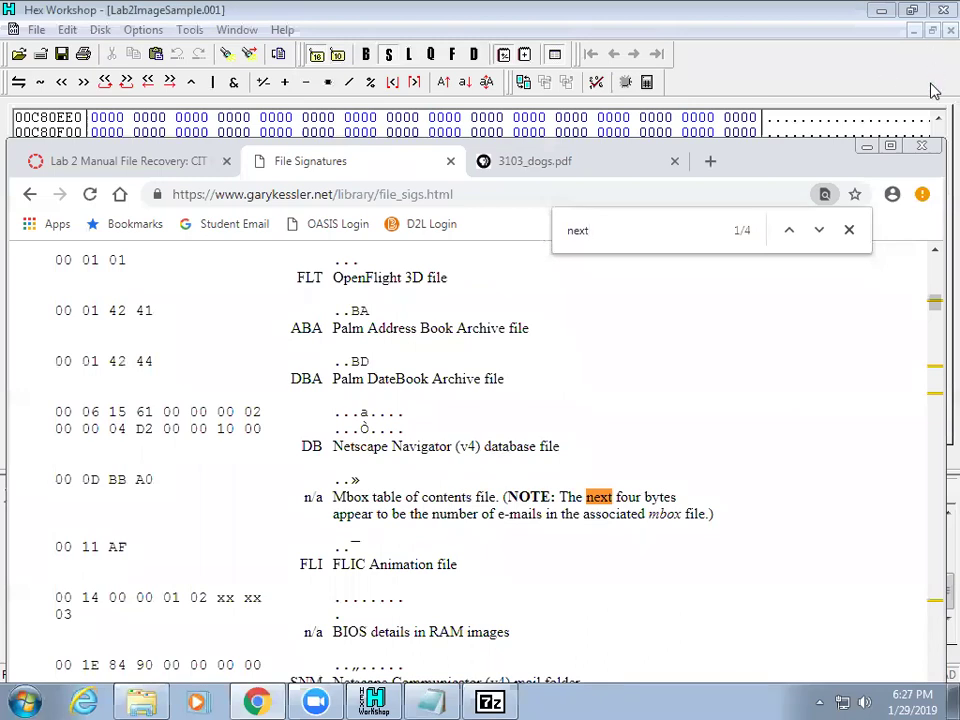
left_click(819, 230)
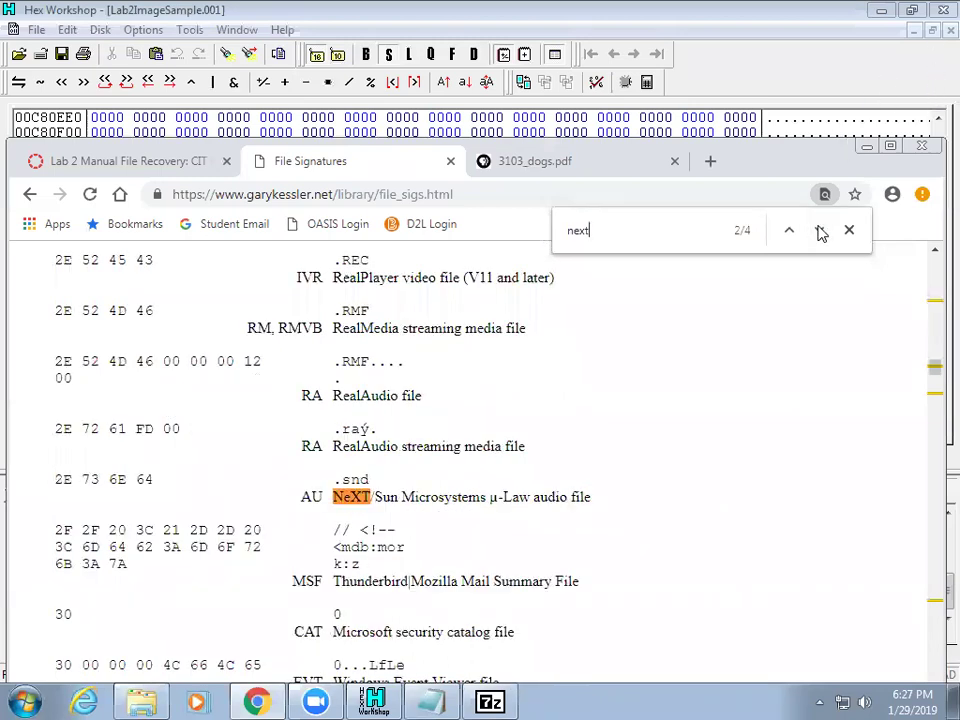